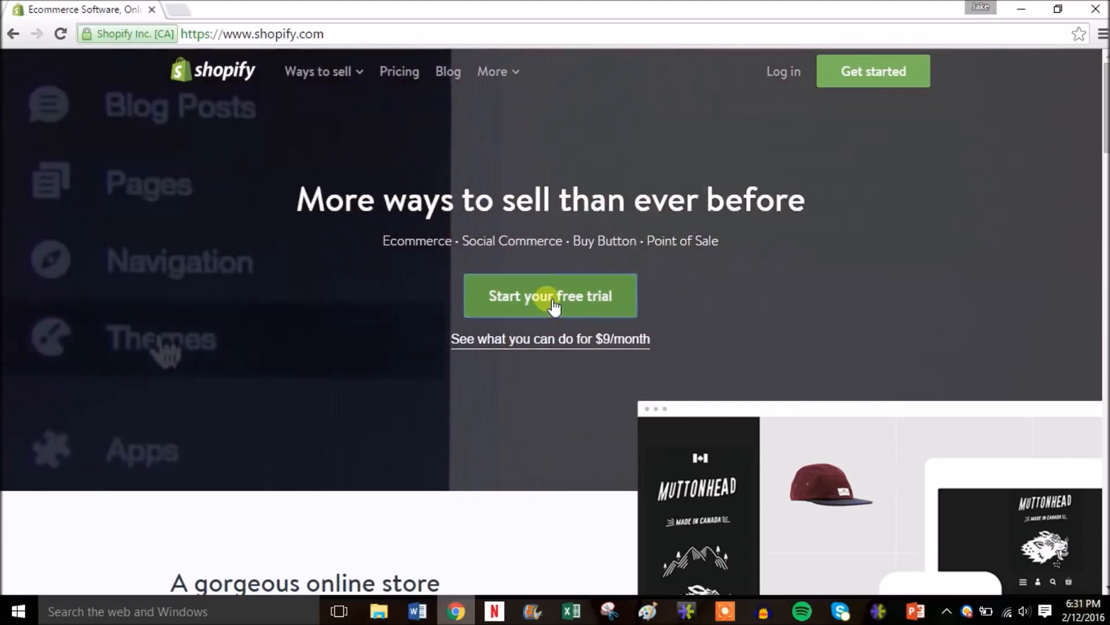
# - Start the Shopify free trial and enter the account e-mail and password
pyautogui.click(553, 307)
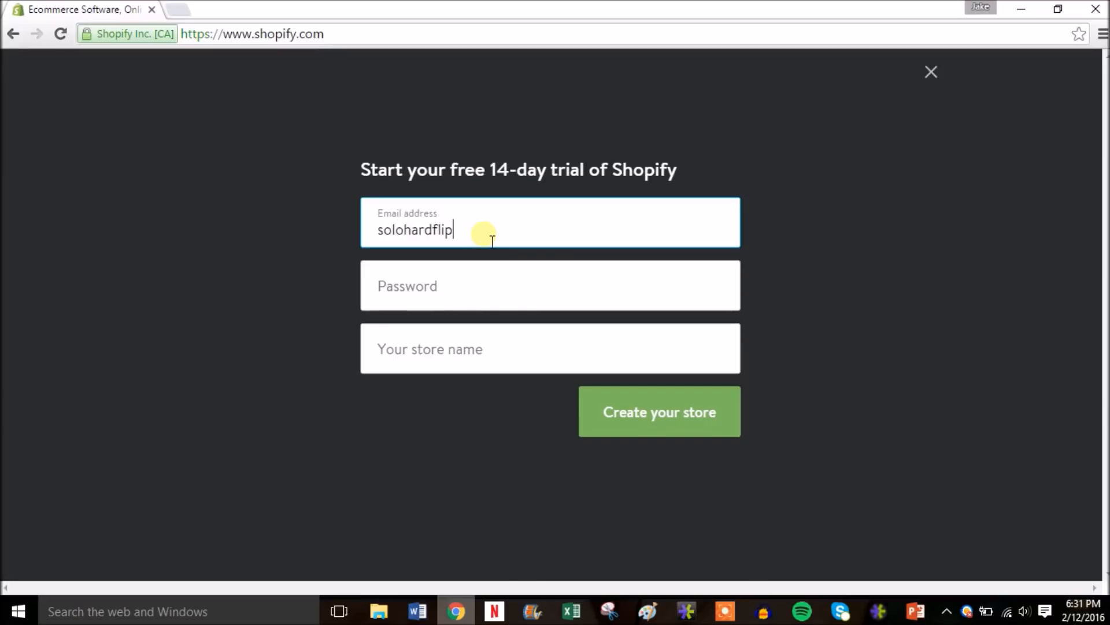
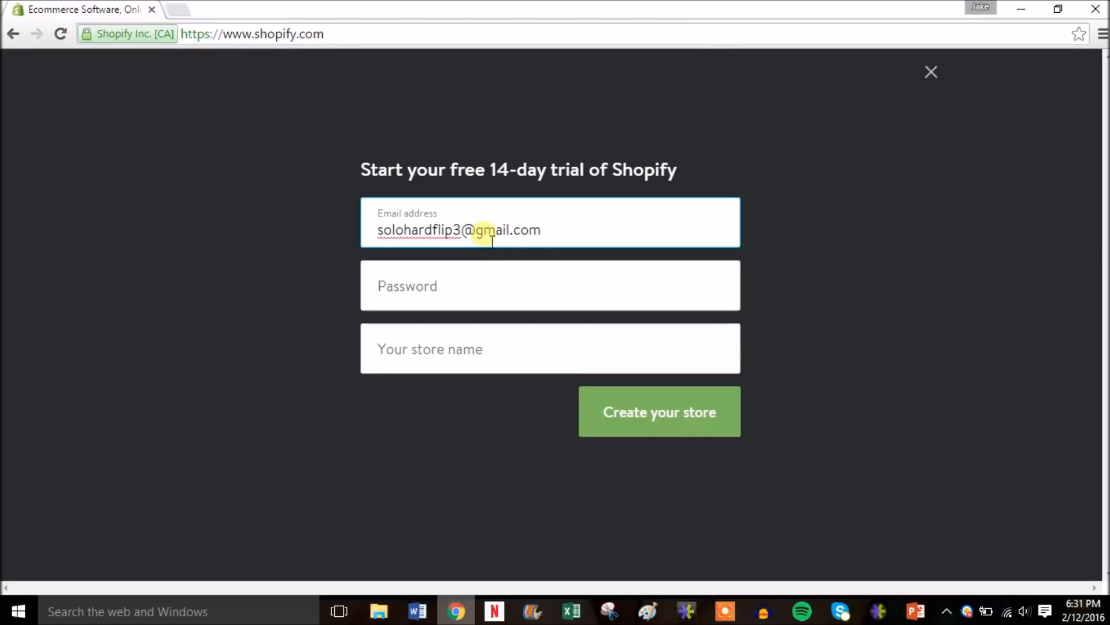
pyautogui.press('Tab')
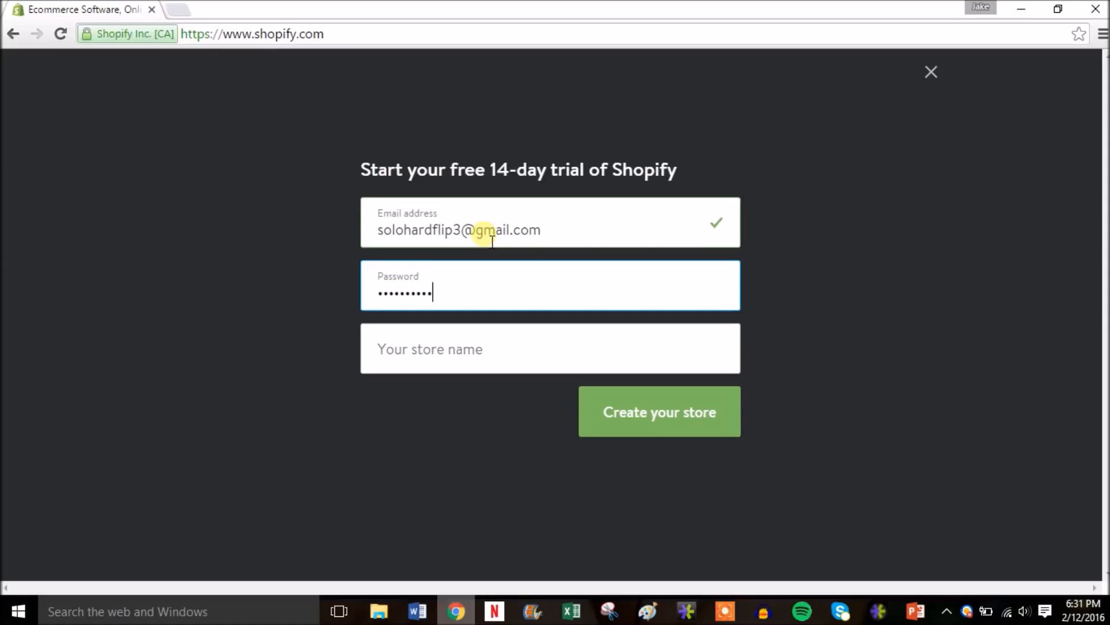
pyautogui.press('Tab')
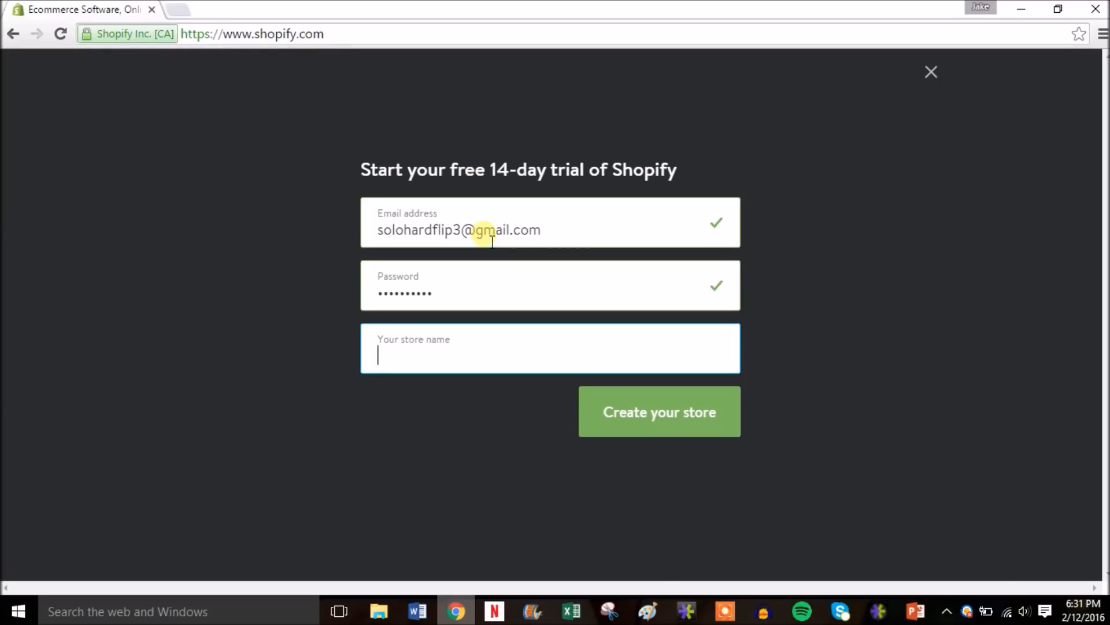
# - Set the store name to discount-tennis, without the .myshopify.com ending, and create the store
pyautogui.write('scount-tennis')
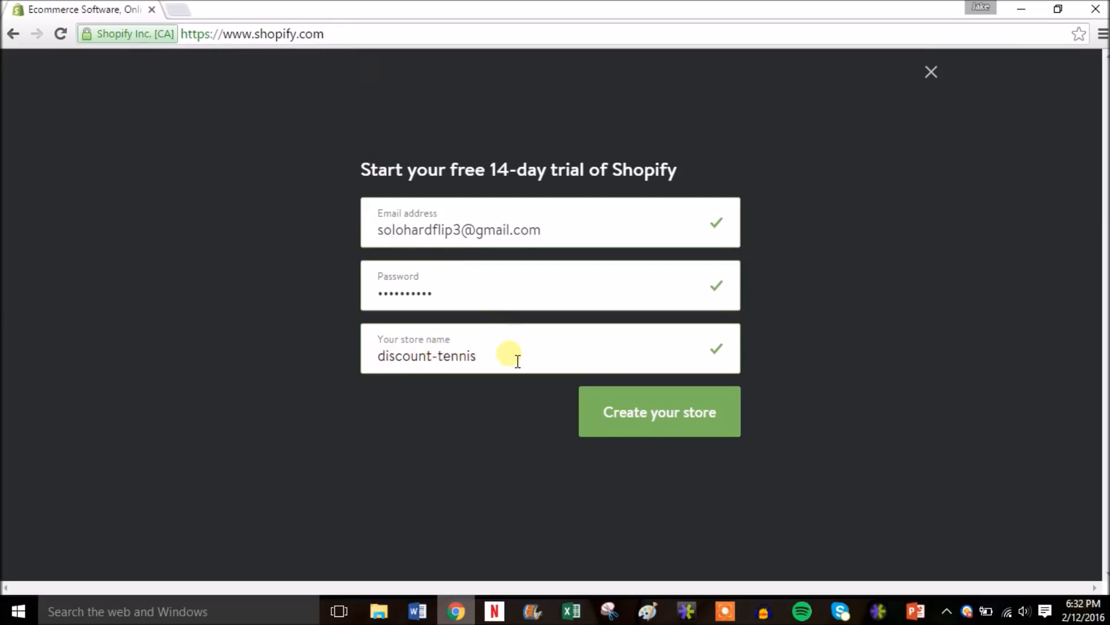
pyautogui.write('.mysho')
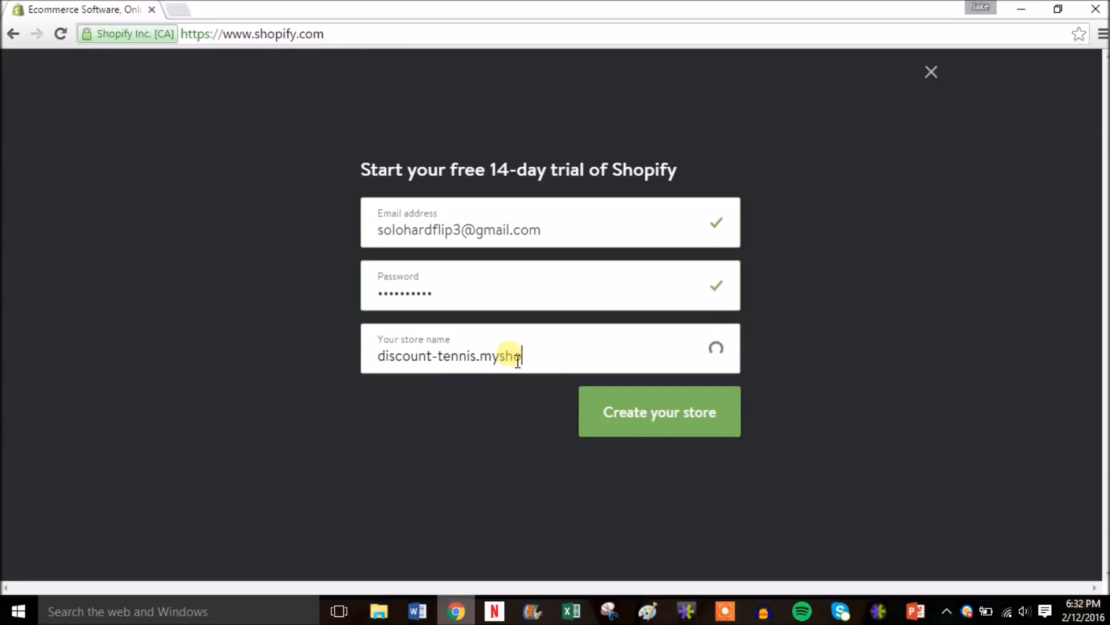
pyautogui.write('pify.com')
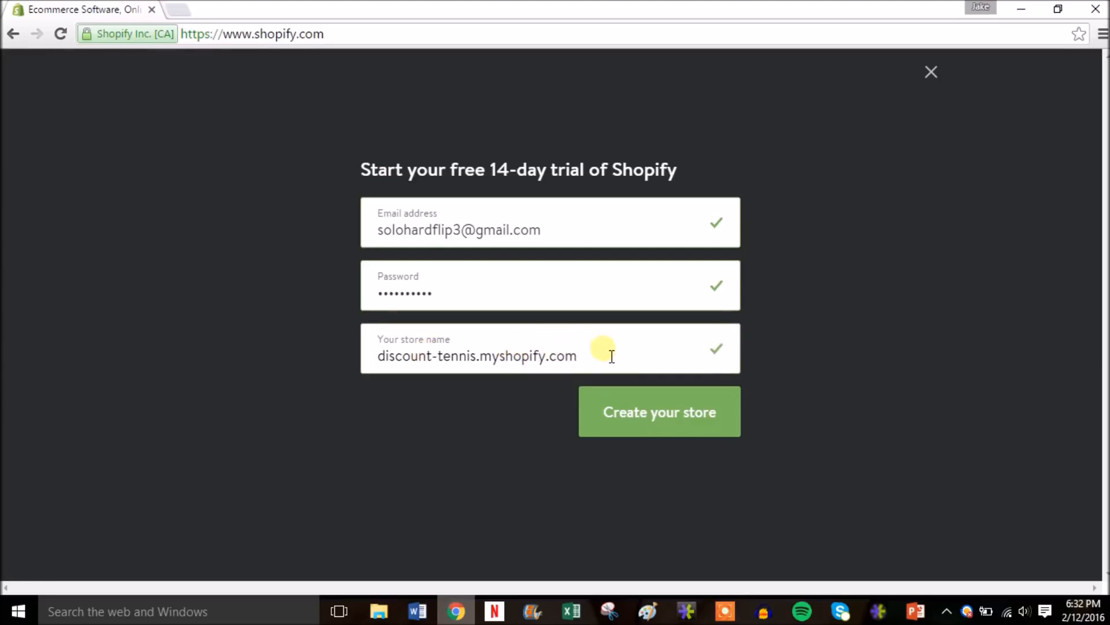
pyautogui.press('BackSpace')
pyautogui.press('BackSpace')
pyautogui.press('BackSpace')
pyautogui.press('BackSpace')
pyautogui.press('BackSpace')
pyautogui.press('BackSpace')
pyautogui.press('BackSpace')
pyautogui.press('BackSpace')
pyautogui.press('BackSpace')
pyautogui.press('BackSpace')
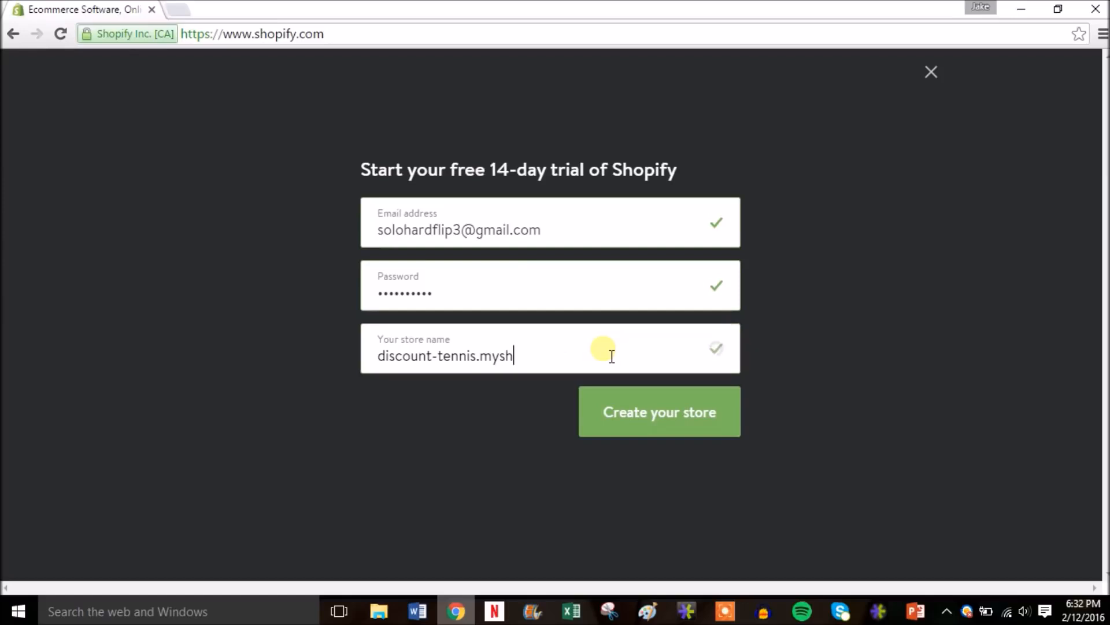
pyautogui.press('BackSpace')
pyautogui.write('com')
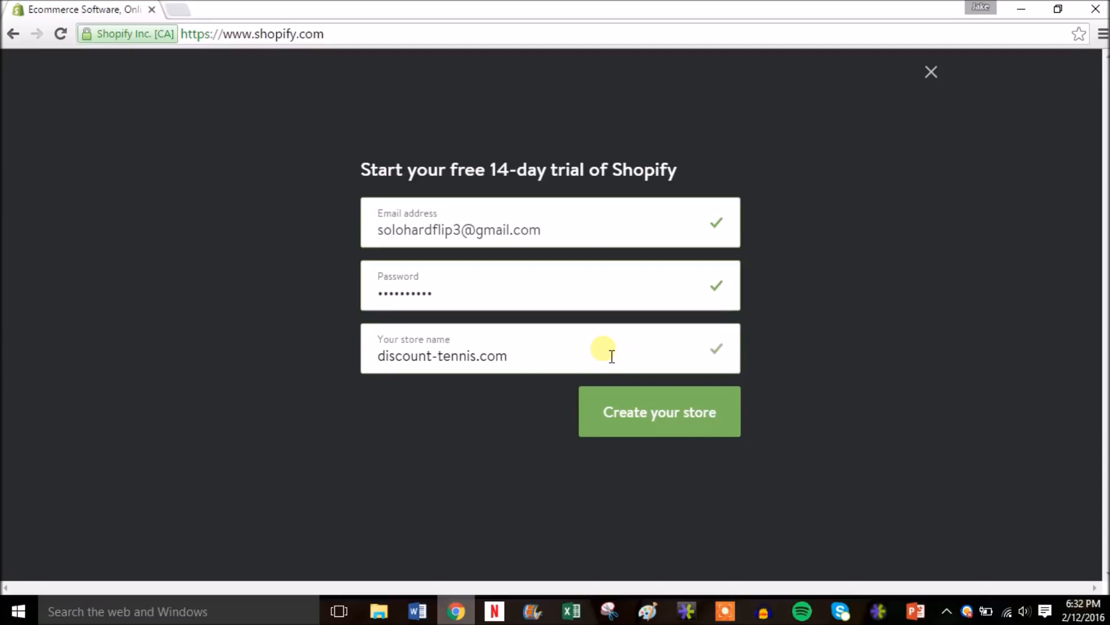
pyautogui.press('BackSpace')
pyautogui.press('BackSpace')
pyautogui.press('BackSpace')
pyautogui.press('BackSpace')
pyautogui.click(676, 417)
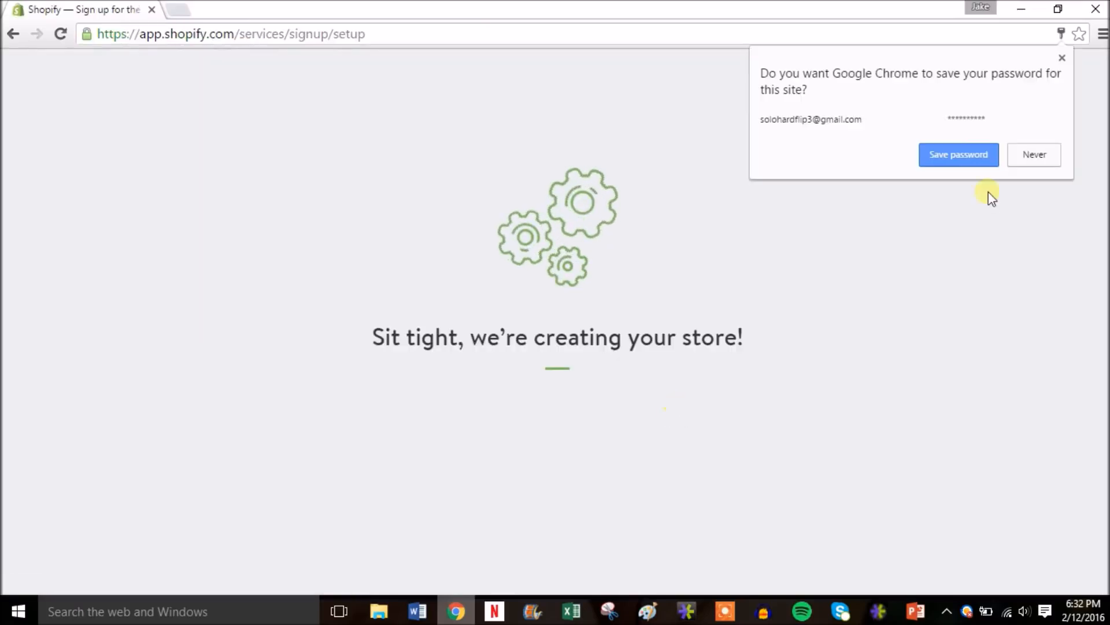
# - Answer 'I'm just playing around' with $0 yearly revenue and enter the discount-tennis store
pyautogui.click(1029, 215)
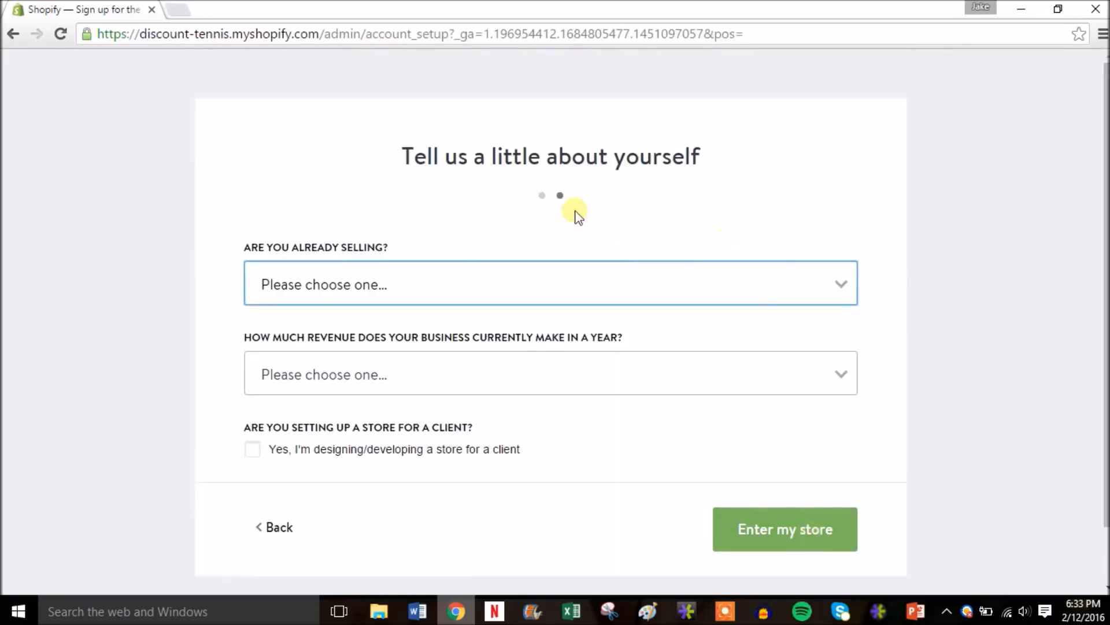
pyautogui.click(798, 286)
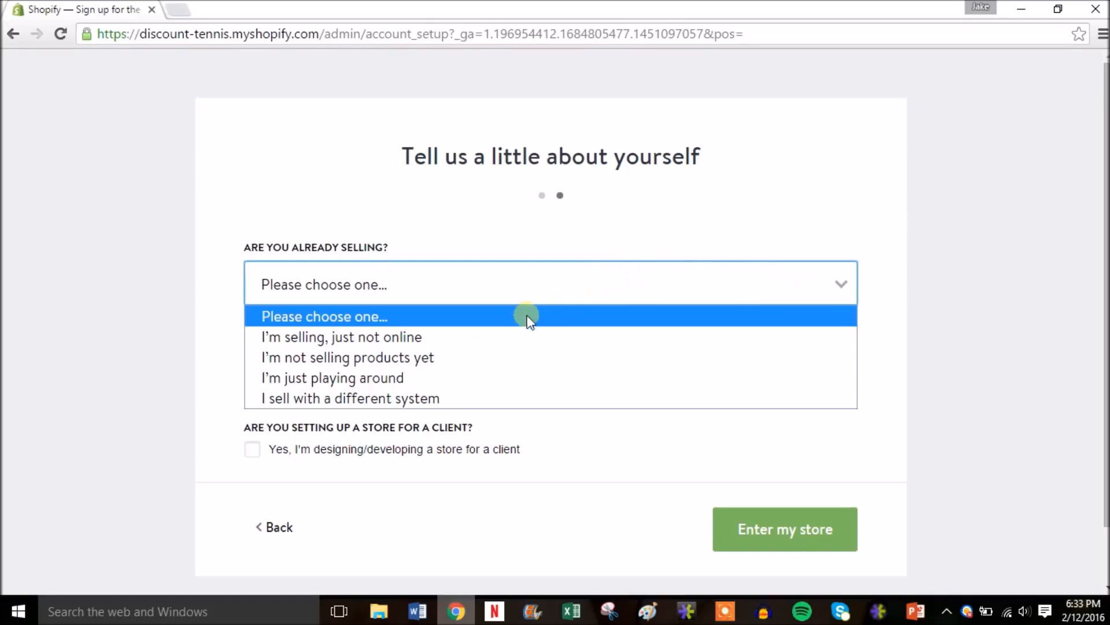
pyautogui.click(413, 379)
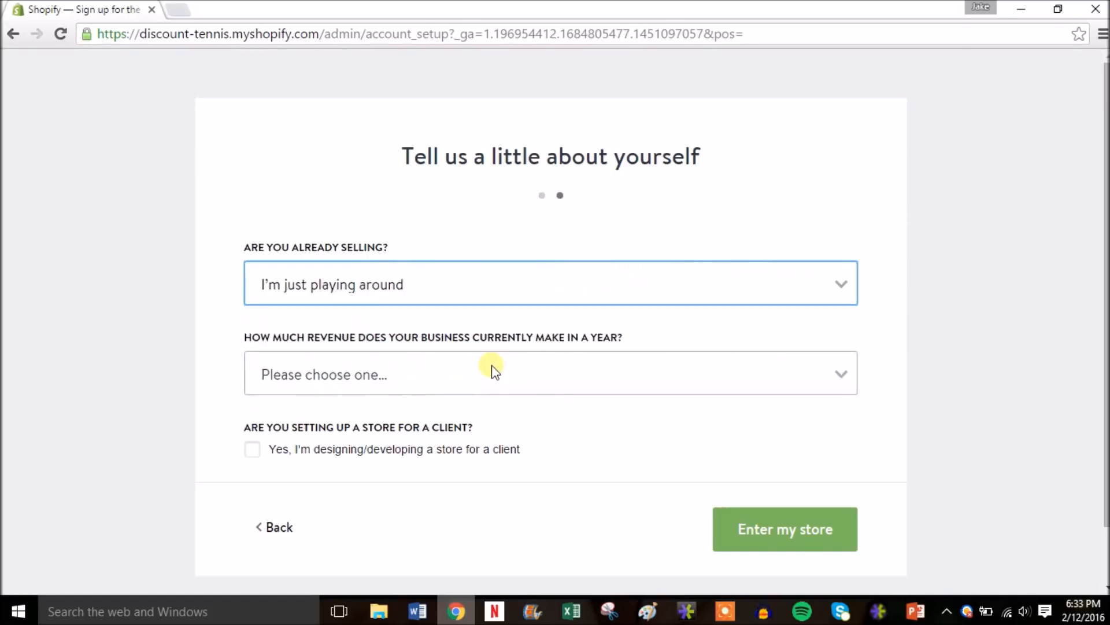
pyautogui.click(687, 372)
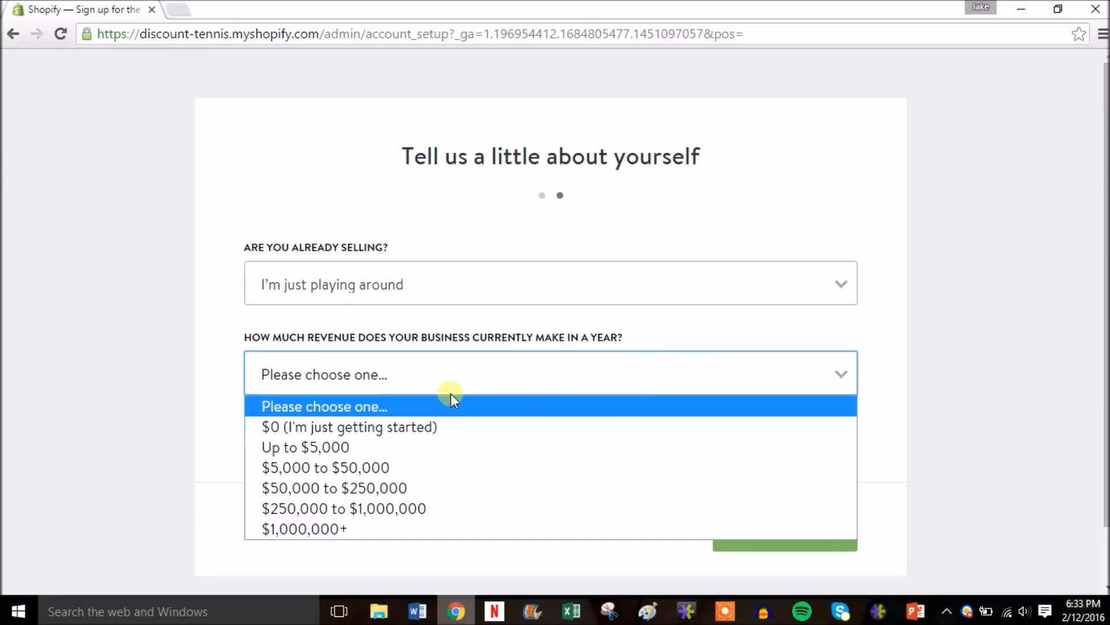
pyautogui.click(422, 426)
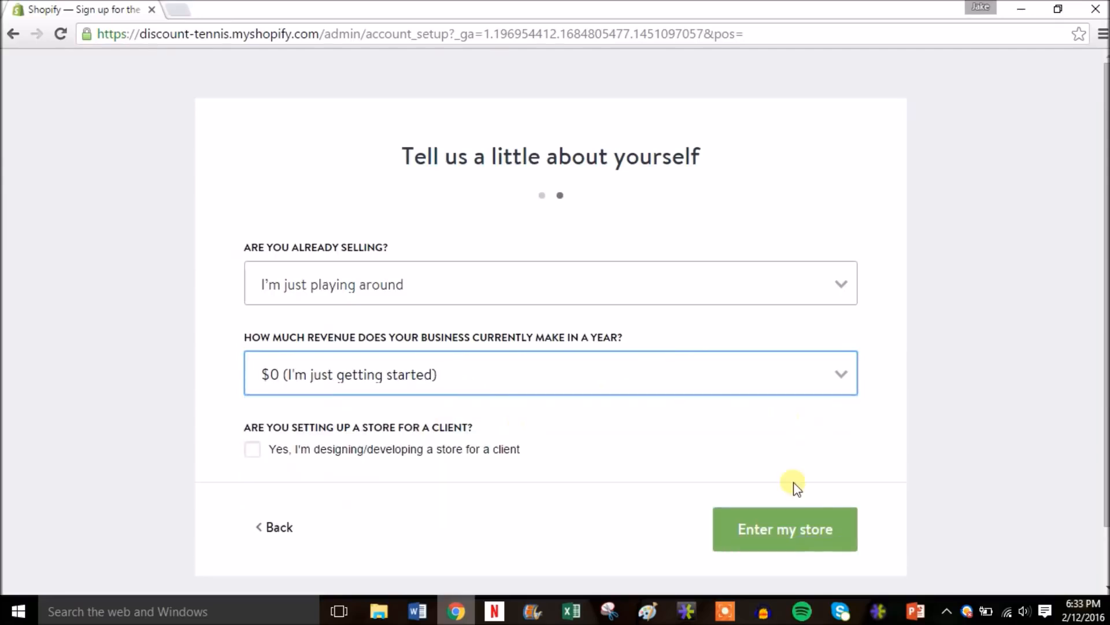
pyautogui.click(804, 531)
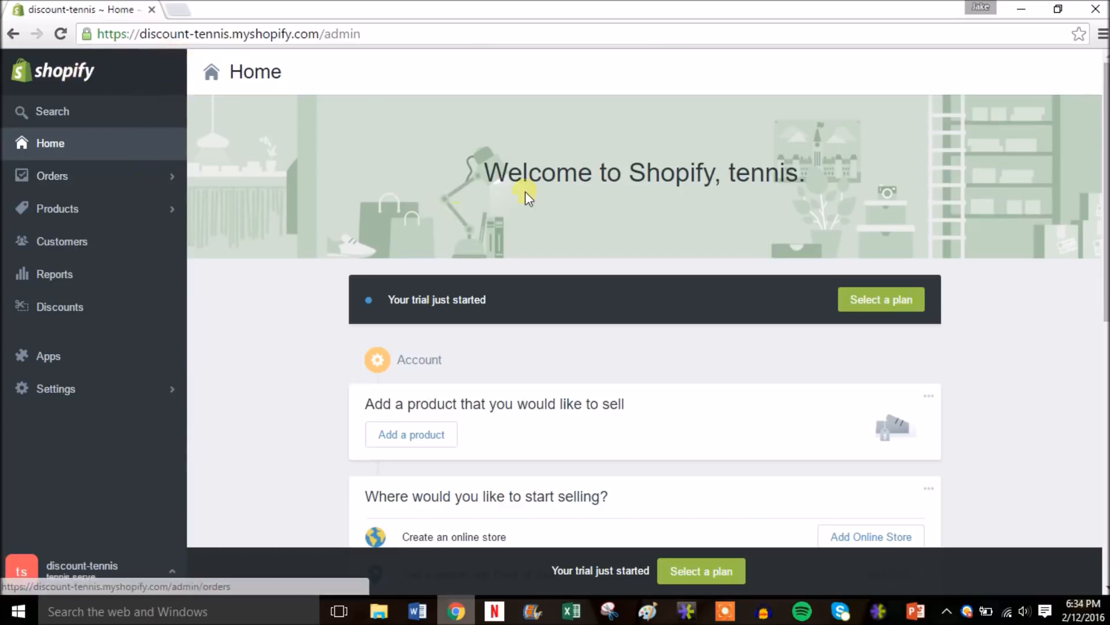
# - Add the Online Store channel and go to Select a free theme
pyautogui.scroll(-3, 528, 193)
pyautogui.scroll(-1, 645, 318)
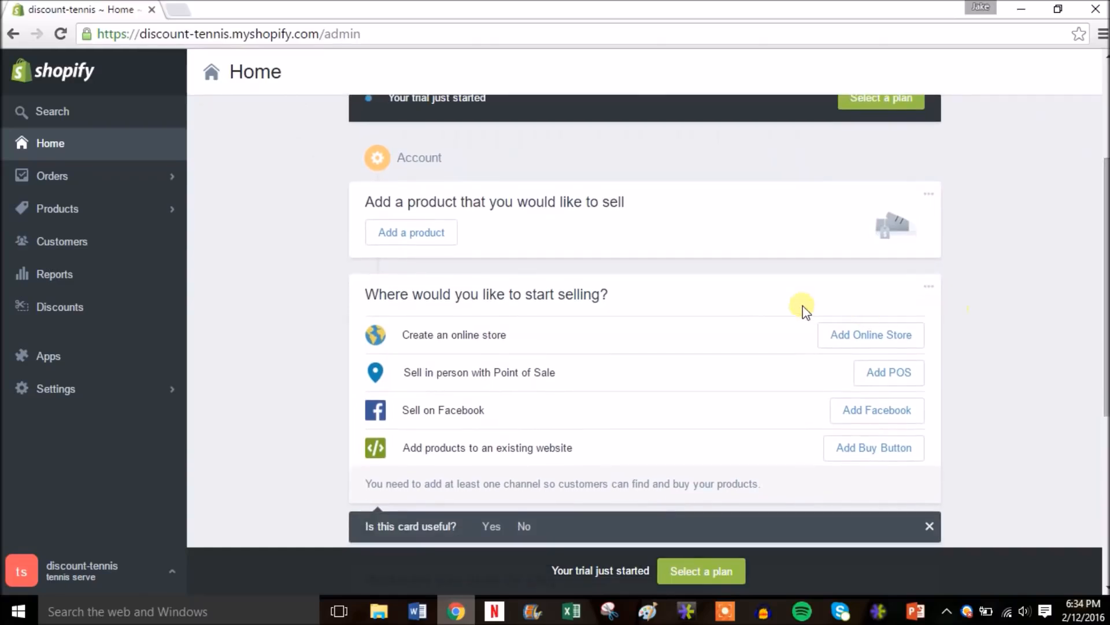
pyautogui.click(867, 336)
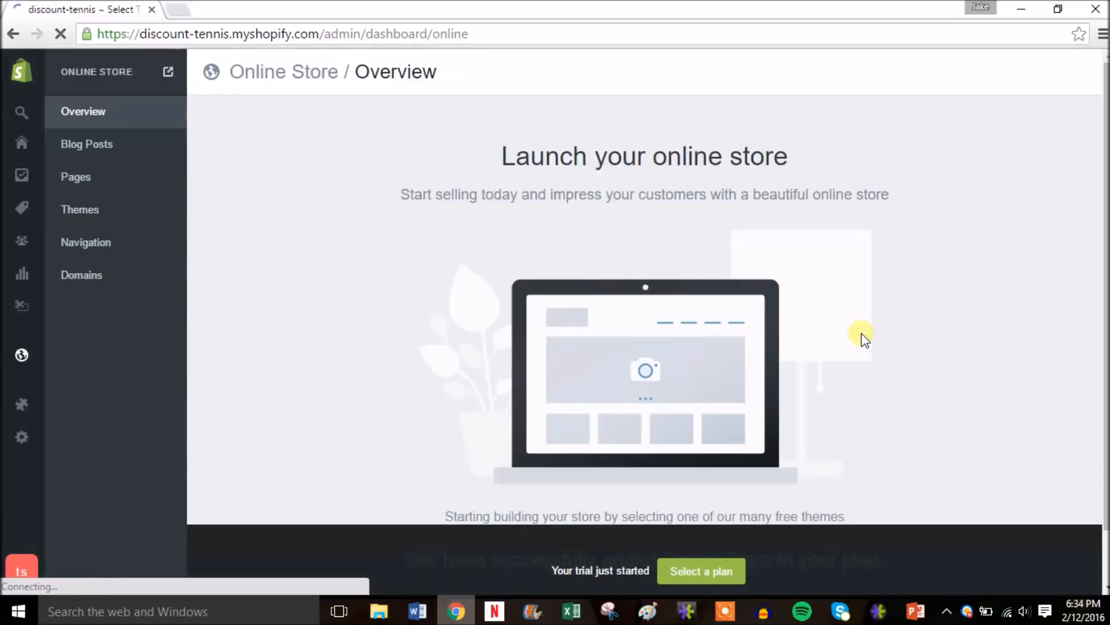
pyautogui.moveTo(1105, 173); pyautogui.dragTo(1106, 234)
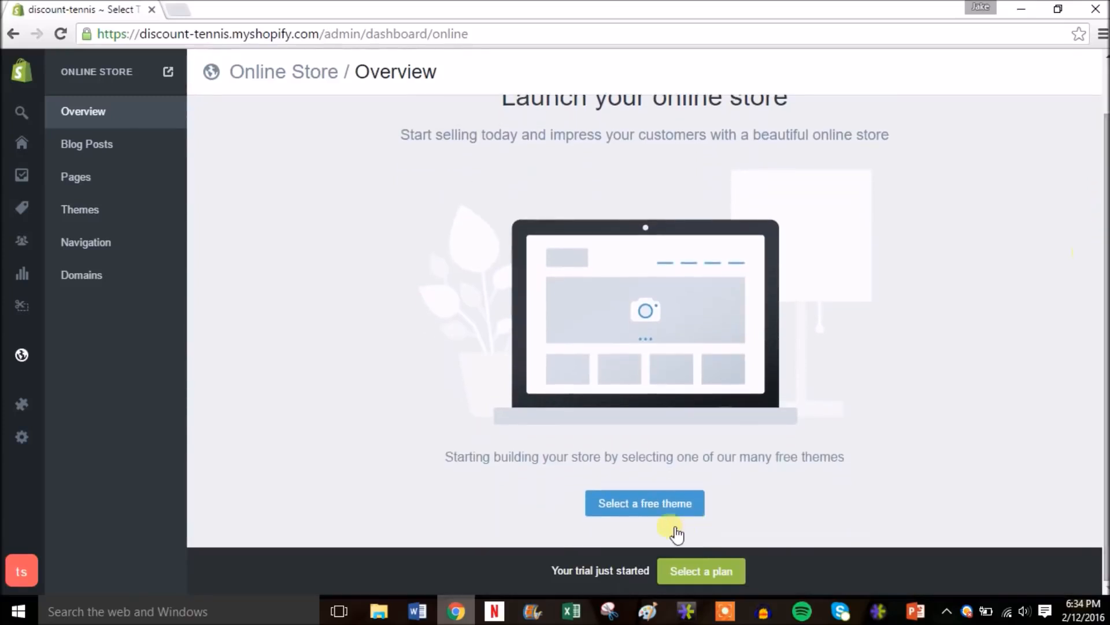
pyautogui.click(639, 505)
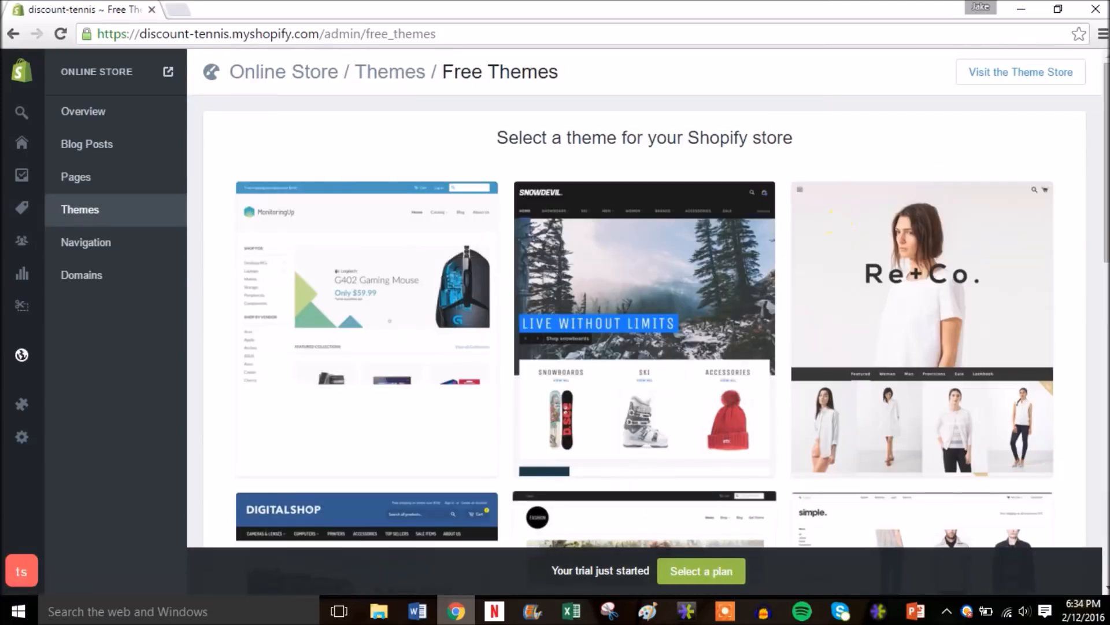
# - Visit the Theme Store, filter to Free themes, and find the Minimal theme
pyautogui.moveTo(1103, 111); pyautogui.dragTo(1102, 464)
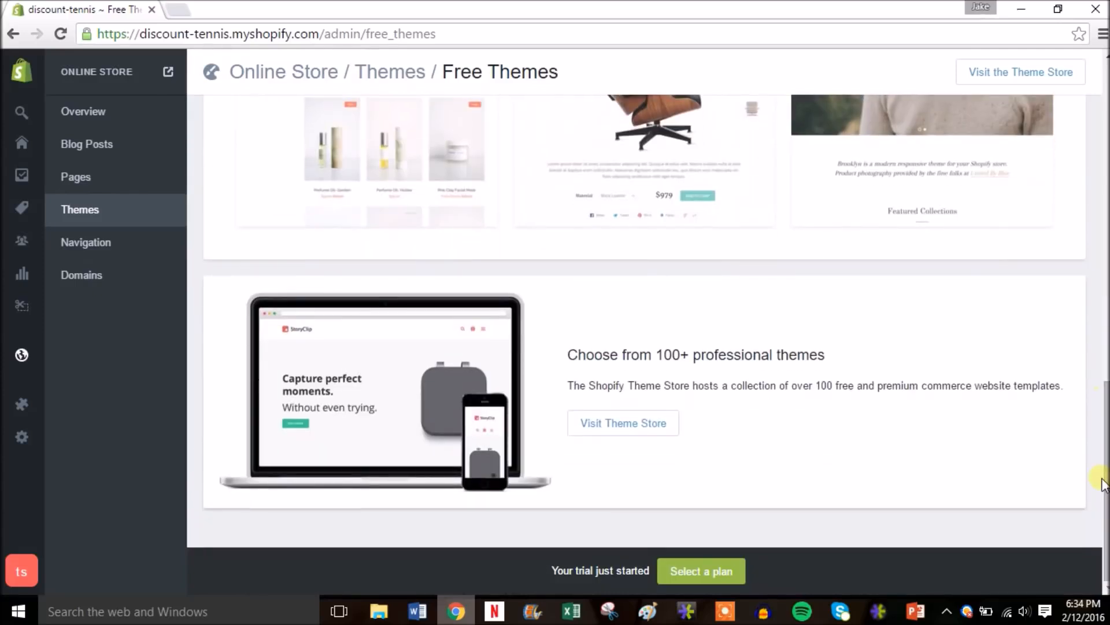
pyautogui.click(639, 428)
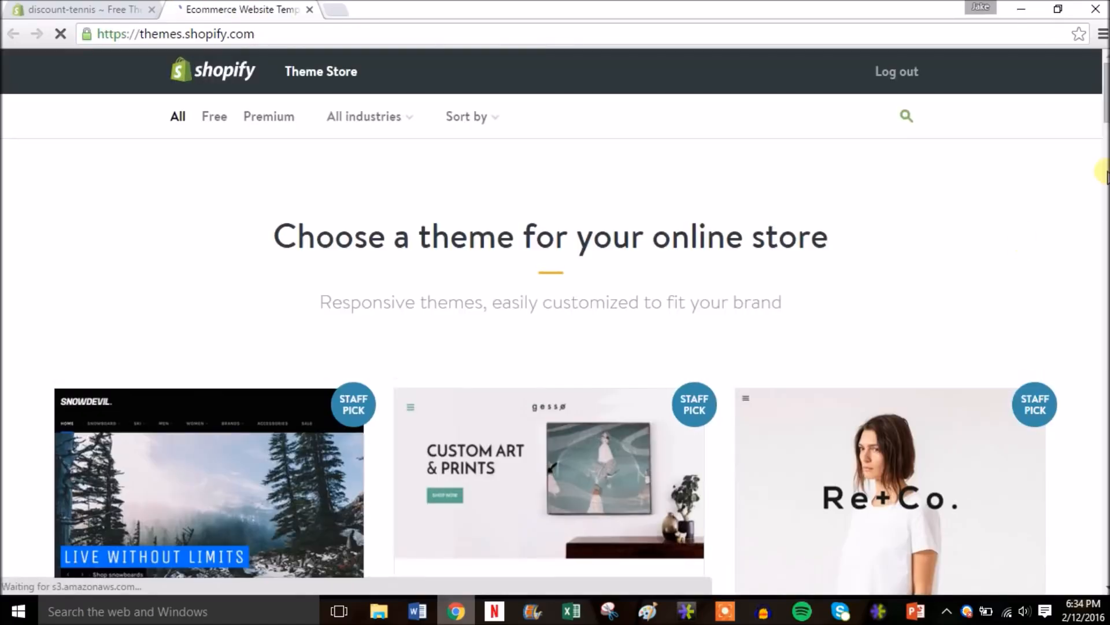
pyautogui.scroll(-8, 555, 321)
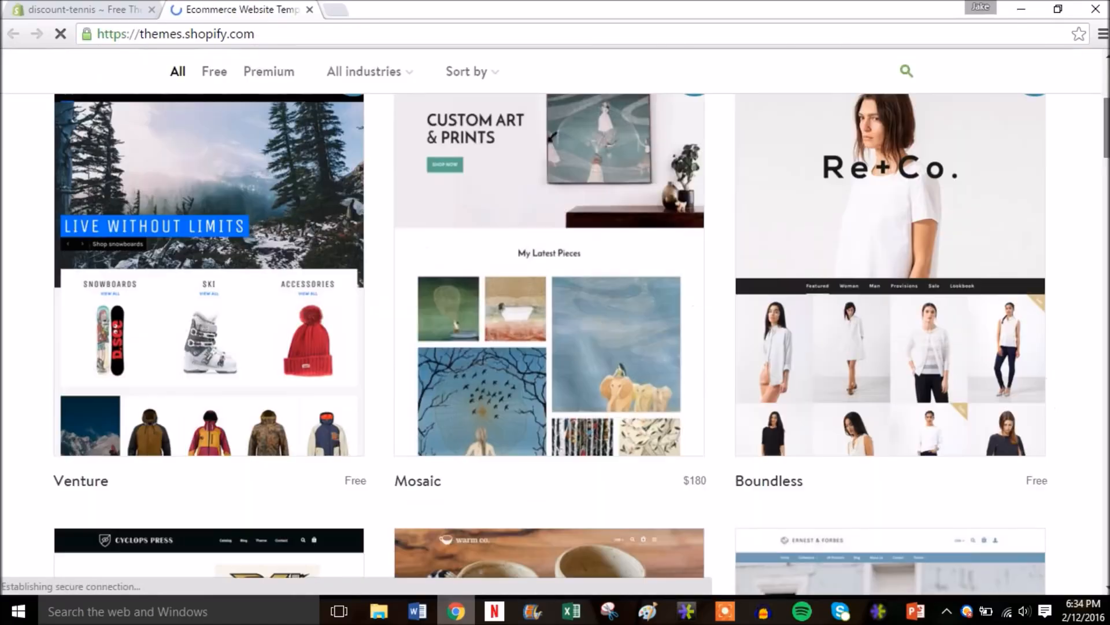
pyautogui.scroll(-12, 1102, 219)
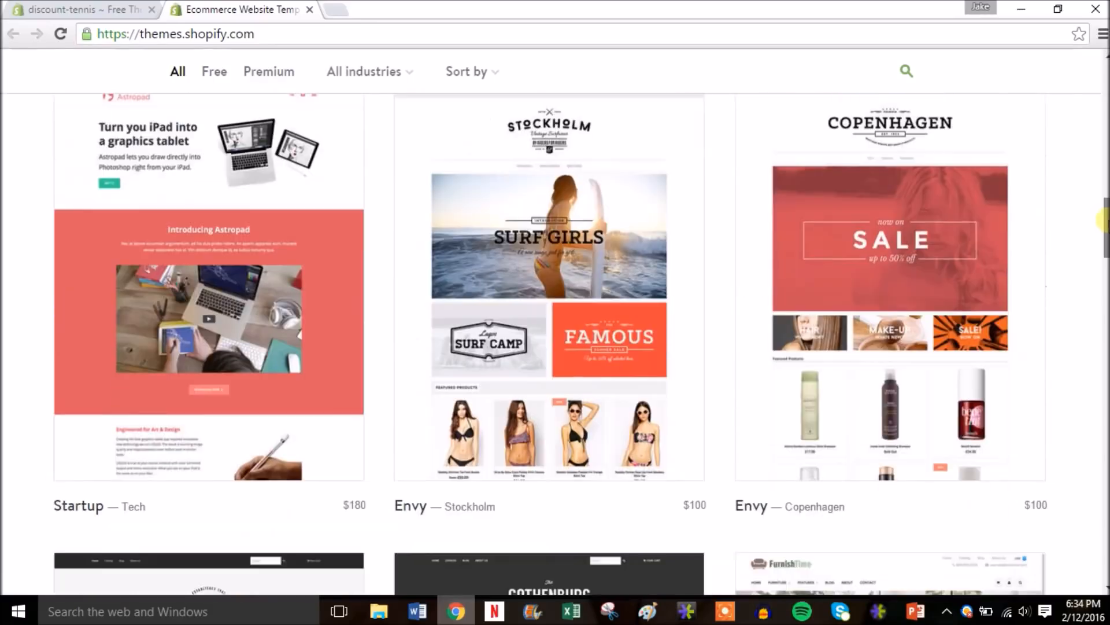
pyautogui.moveTo(1107, 219); pyautogui.dragTo(1105, 68)
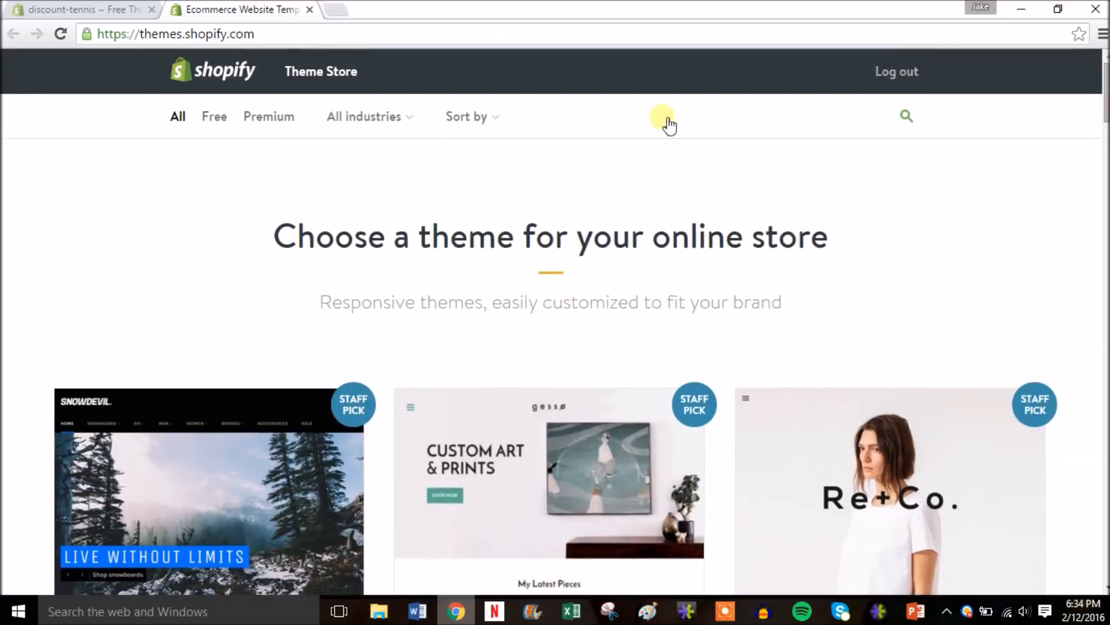
pyautogui.click(221, 120)
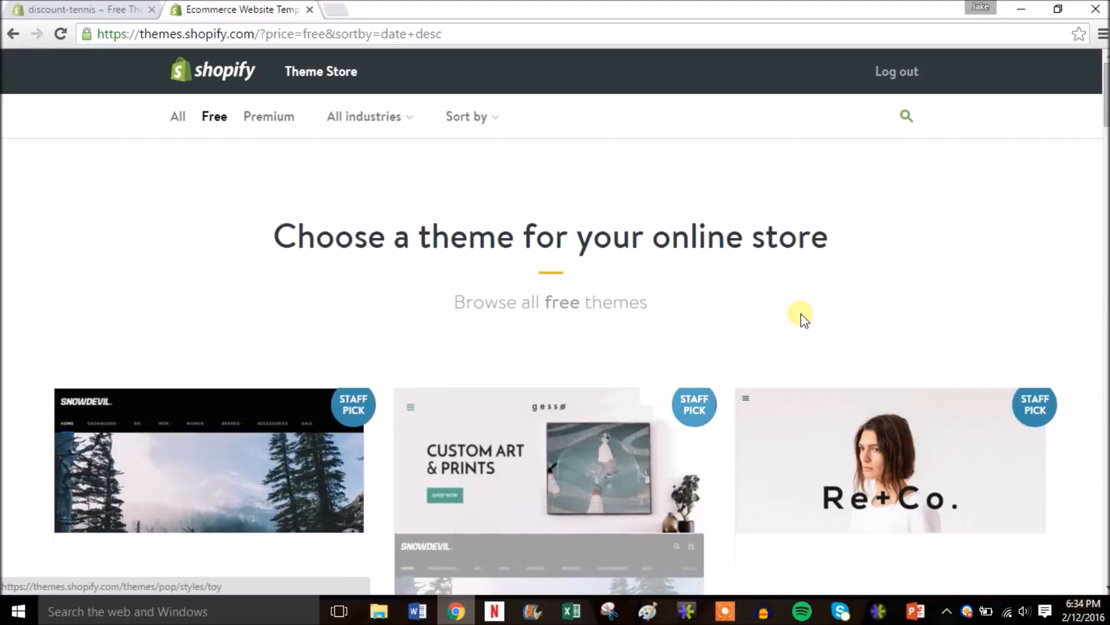
pyautogui.moveTo(1103, 101); pyautogui.dragTo(1103, 222)
pyautogui.moveTo(1105, 249); pyautogui.dragTo(1105, 430)
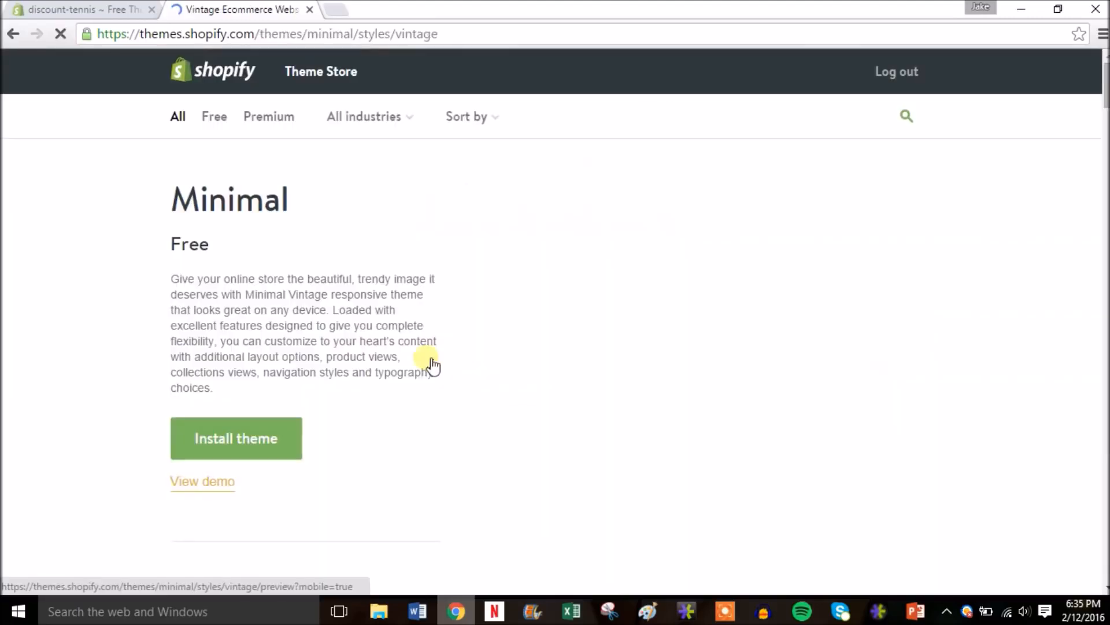
# - Install Minimal, publish it as the shop's theme, and go to the Theme Manager
pyautogui.click(251, 443)
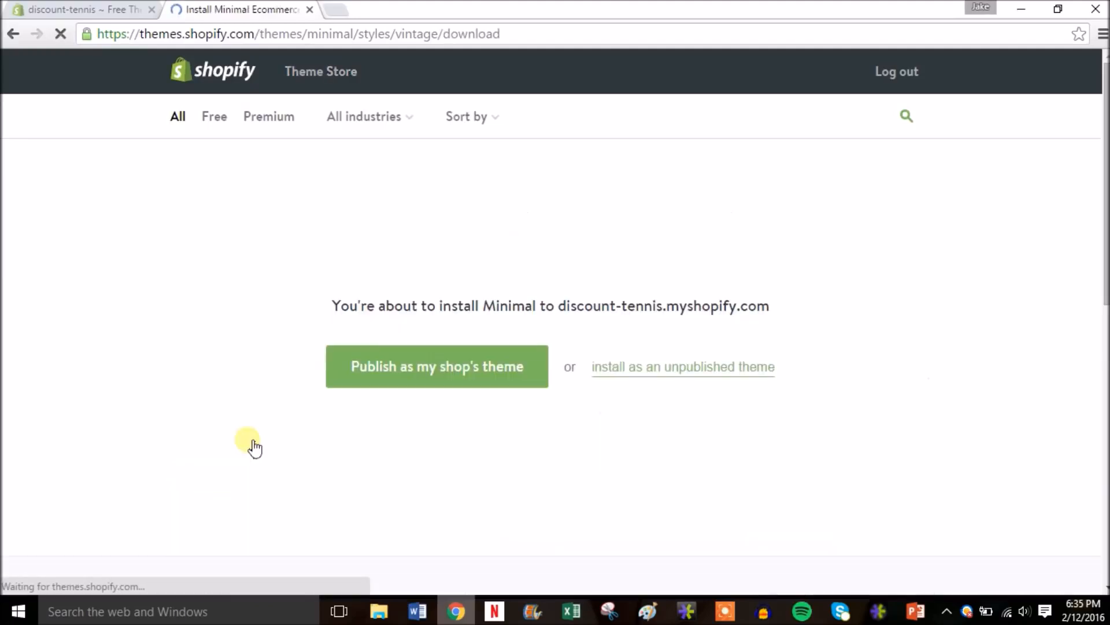
pyautogui.click(467, 361)
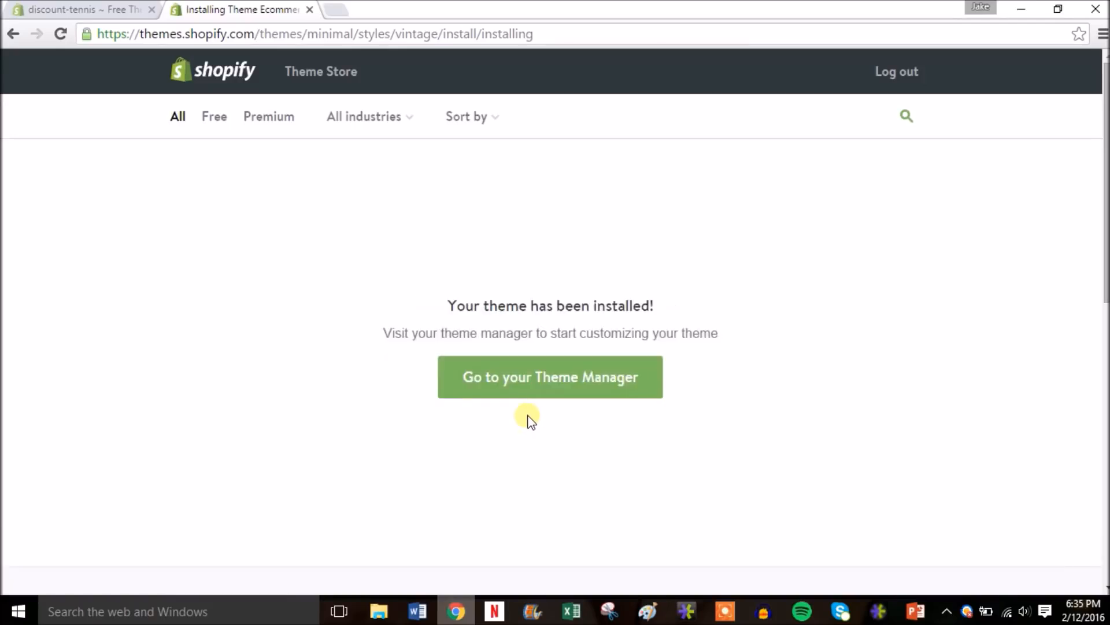
pyautogui.click(547, 378)
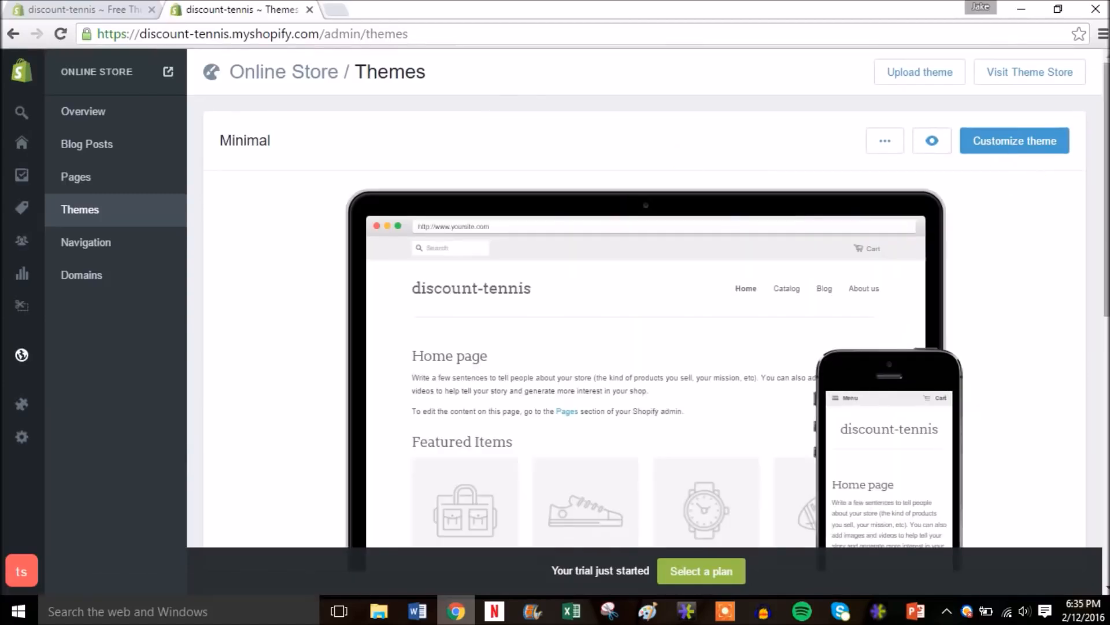
# - Scroll through the Minimal theme editor's sidebar of home page sections
pyautogui.scroll(-1, 1041, 191)
pyautogui.scroll(-1, 1029, 174)
pyautogui.scroll(2, 1024, 151)
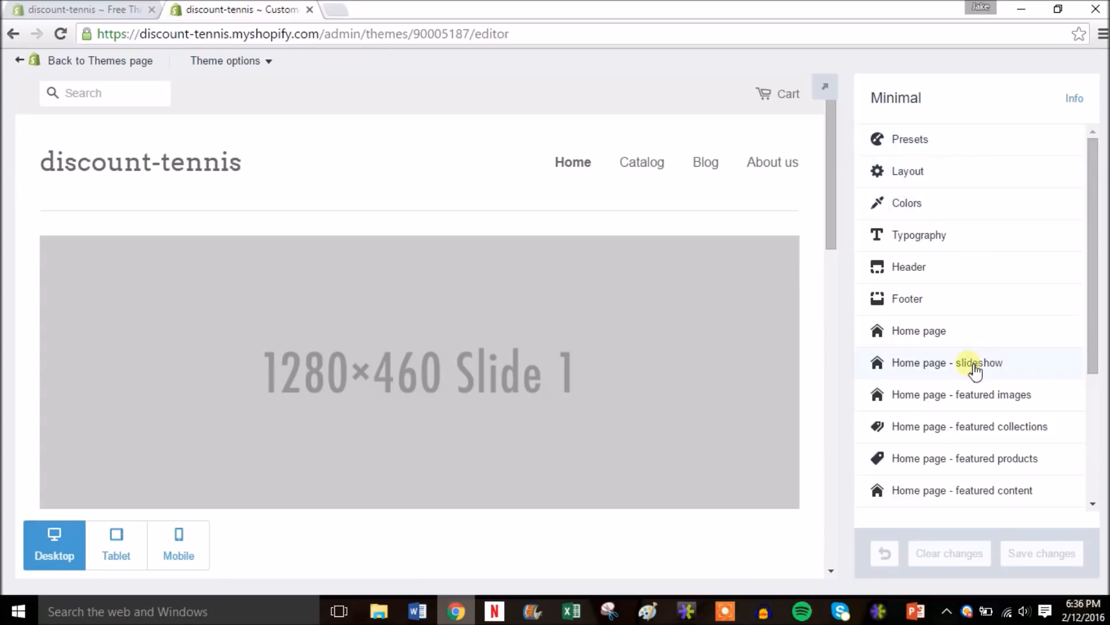
pyautogui.scroll(-1, 1096, 225)
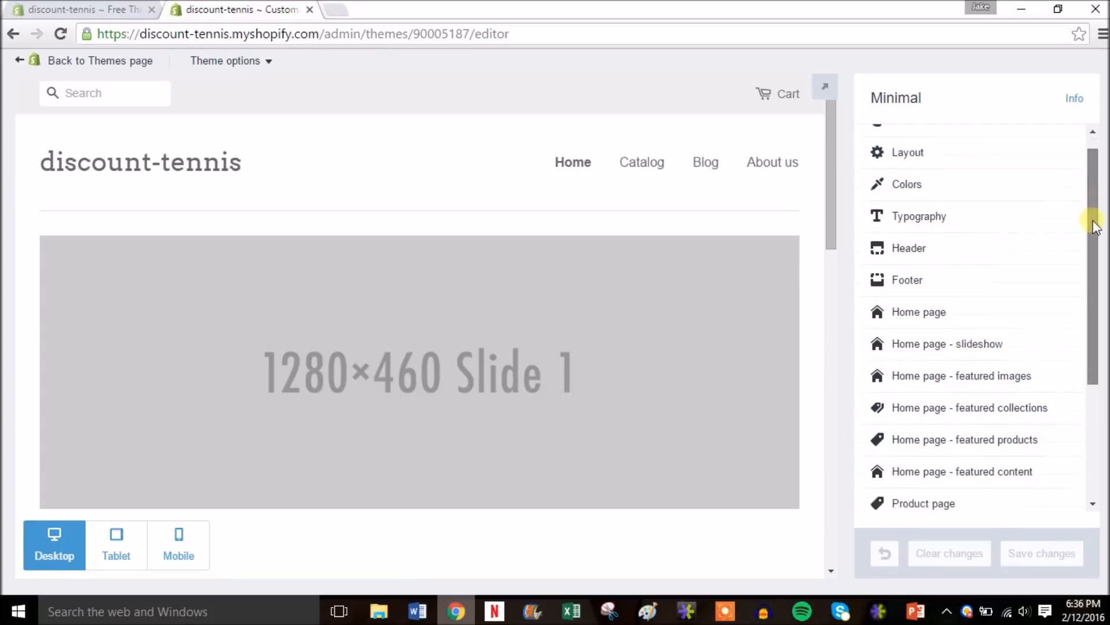
pyautogui.scroll(-3, 1096, 226)
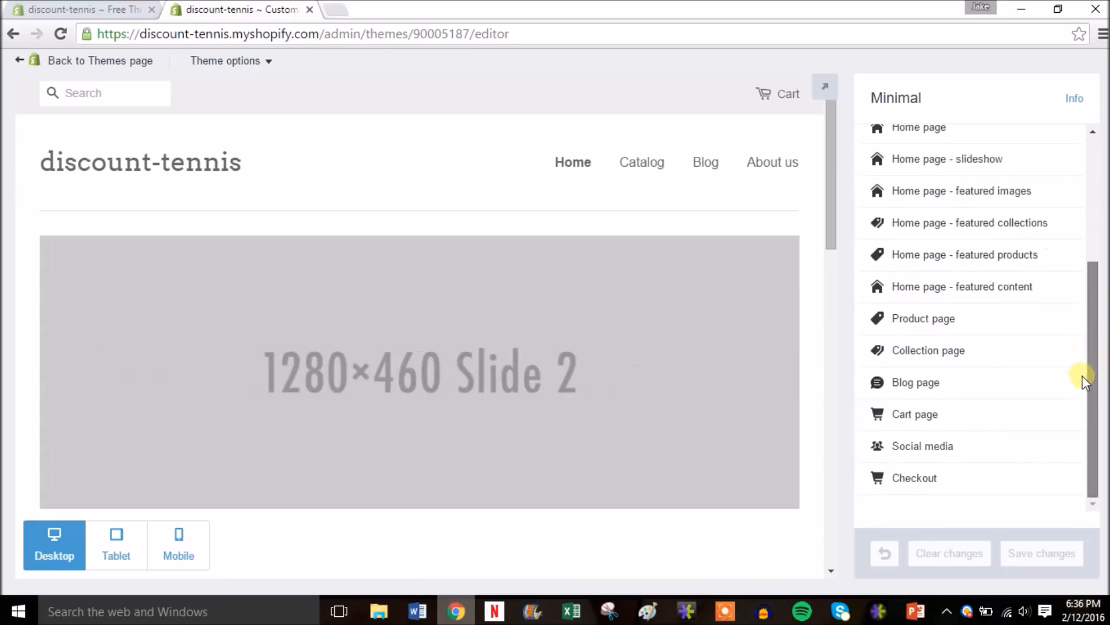
pyautogui.moveTo(1084, 312); pyautogui.dragTo(1102, 165)
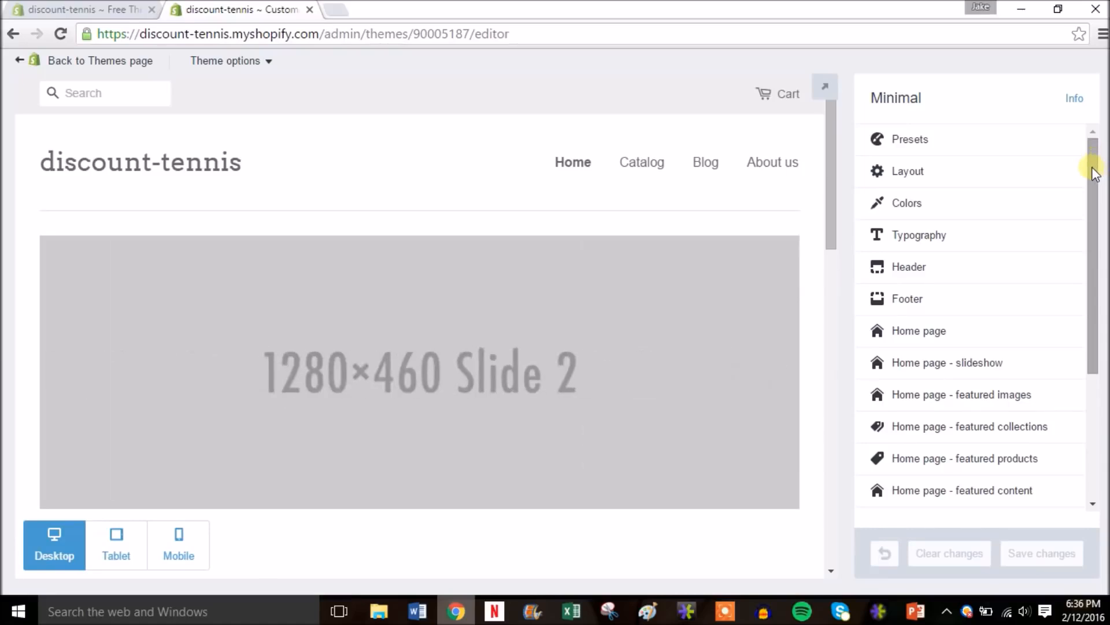
pyautogui.moveTo(1094, 173); pyautogui.dragTo(1098, 208)
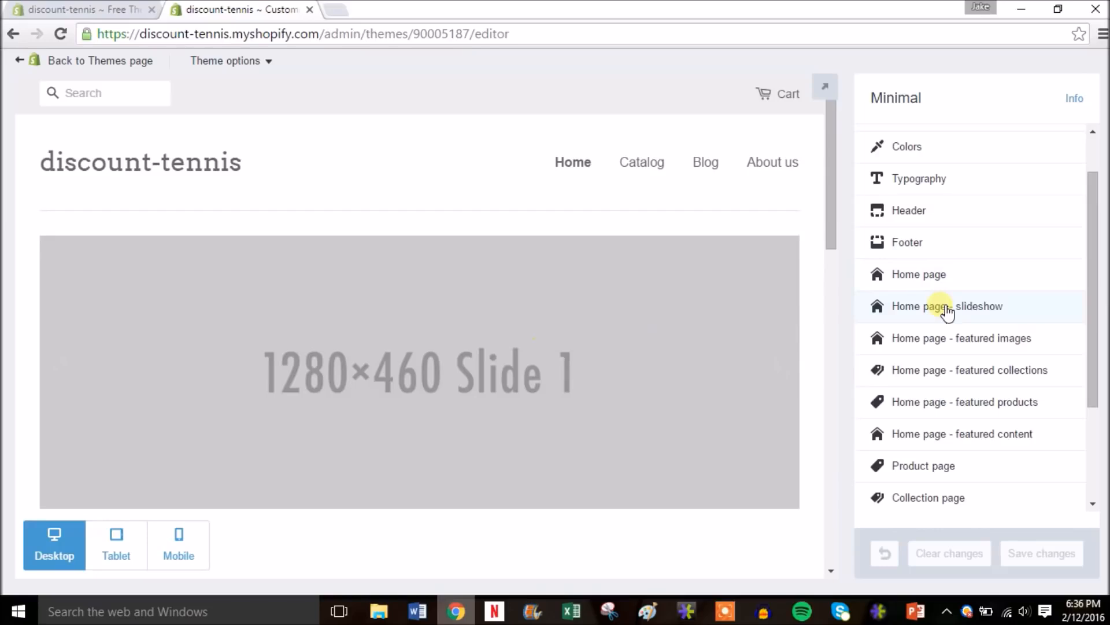
# - Upload the 'tennis' image from the Shopify Sample Site folder as Slide 1
pyautogui.click(948, 311)
pyautogui.moveTo(1090, 199); pyautogui.dragTo(1093, 224)
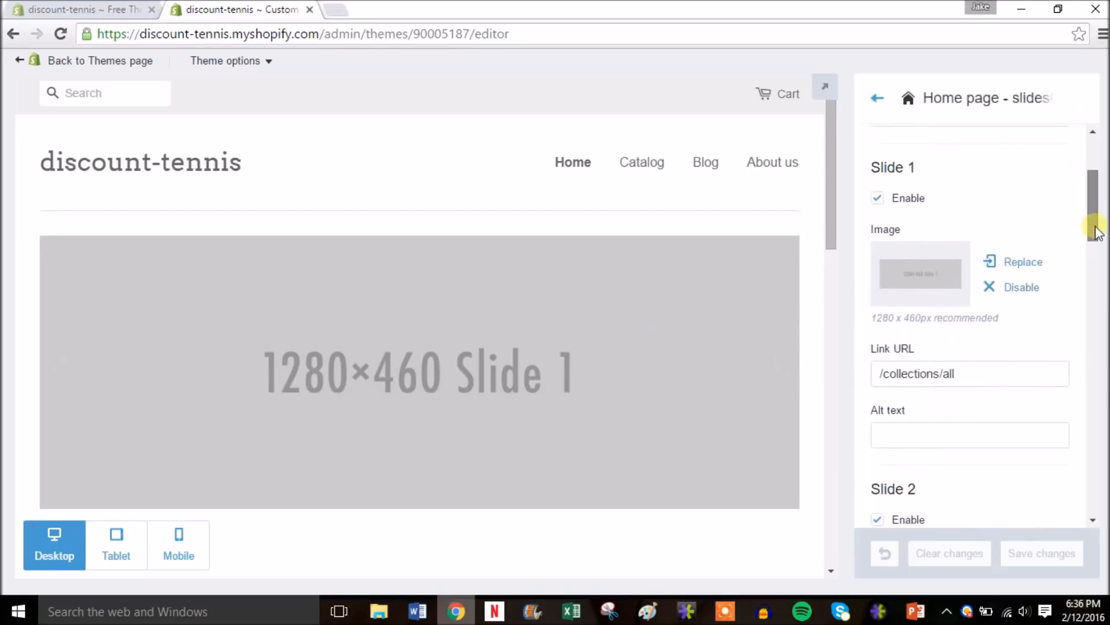
pyautogui.click(935, 279)
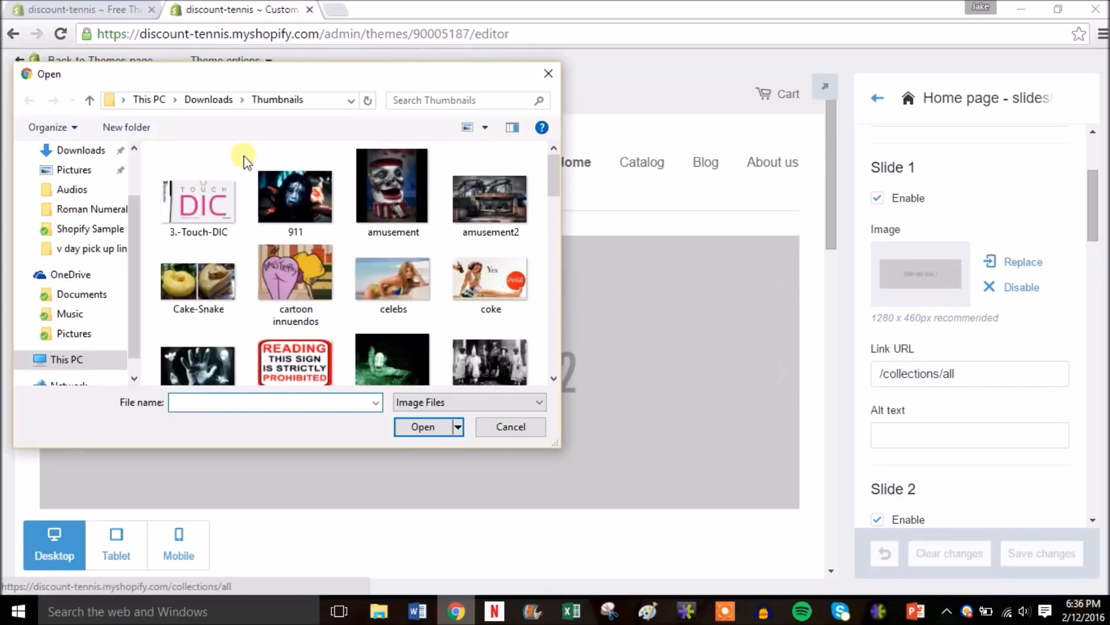
pyautogui.click(70, 334)
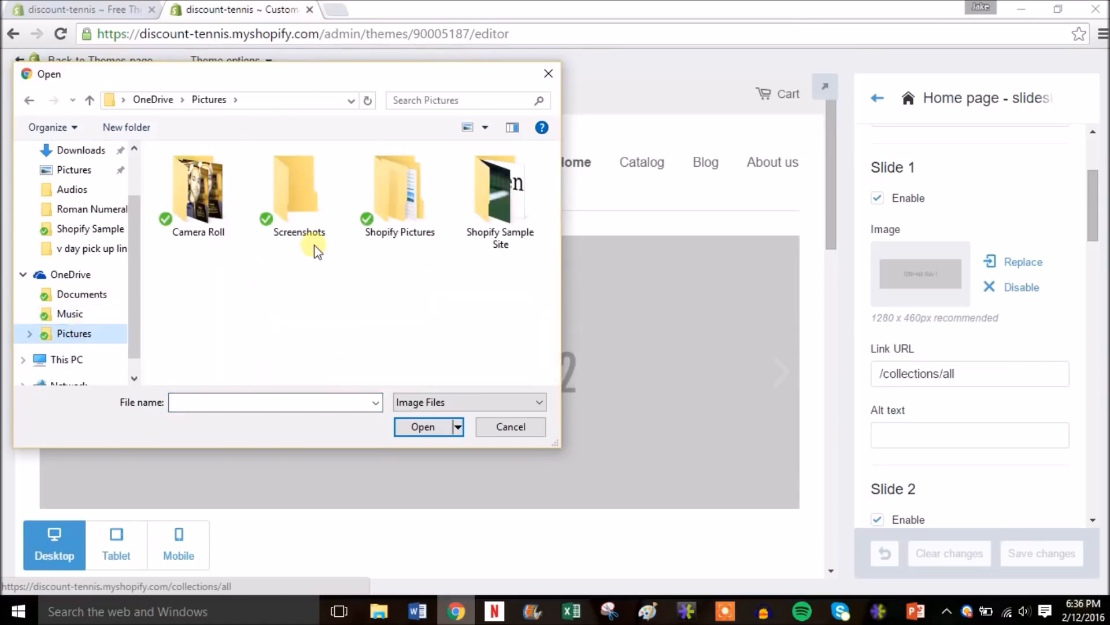
pyautogui.doubleClick(491, 197)
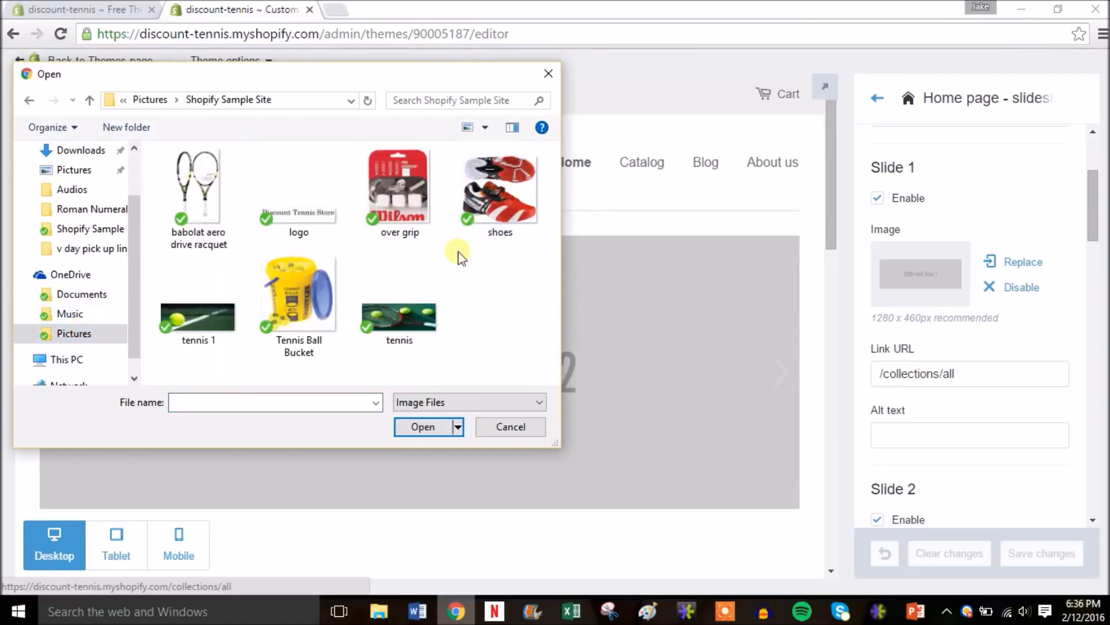
pyautogui.click(407, 315)
pyautogui.doubleClick(407, 317)
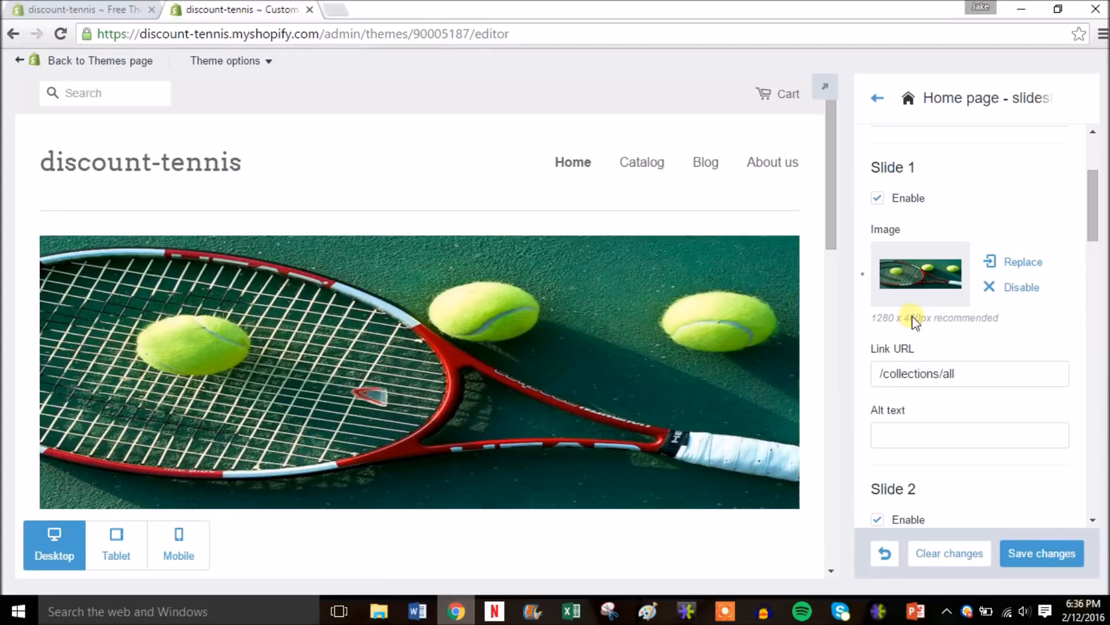
# - Upload 'tennis 1' as Slide 2 and save the slideshow changes
pyautogui.moveTo(1093, 197); pyautogui.dragTo(1093, 203)
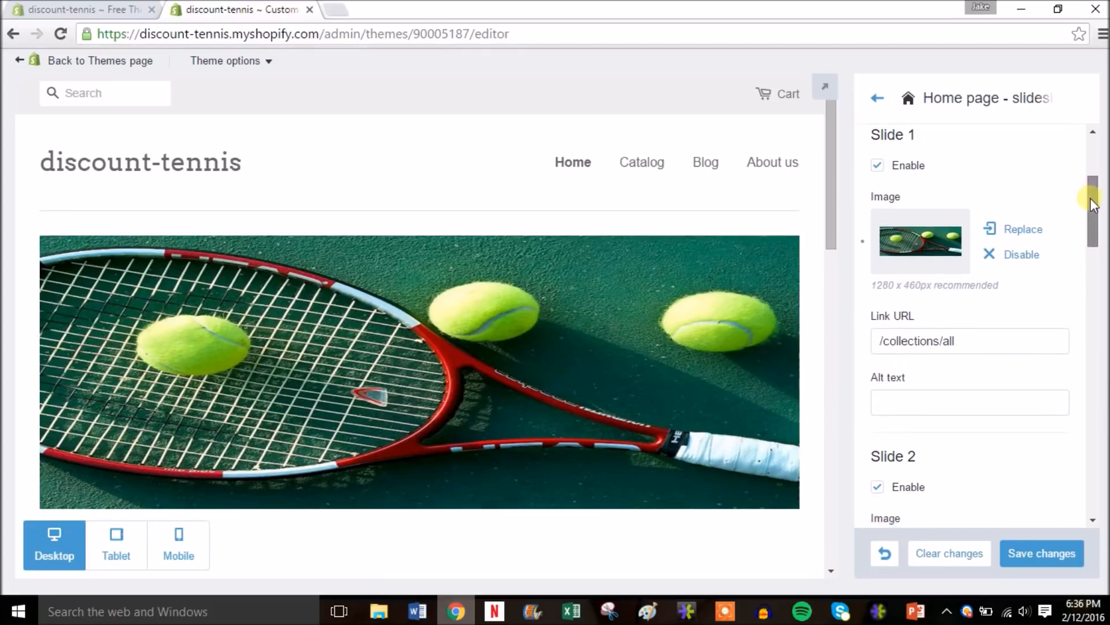
pyautogui.moveTo(1093, 204); pyautogui.dragTo(1093, 237)
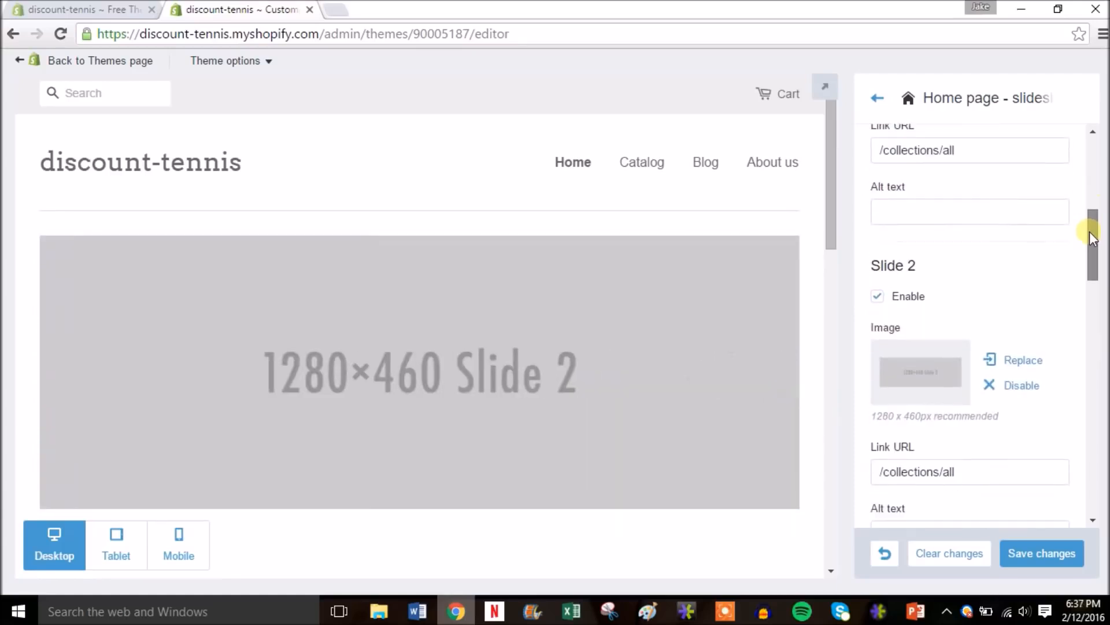
pyautogui.click(914, 376)
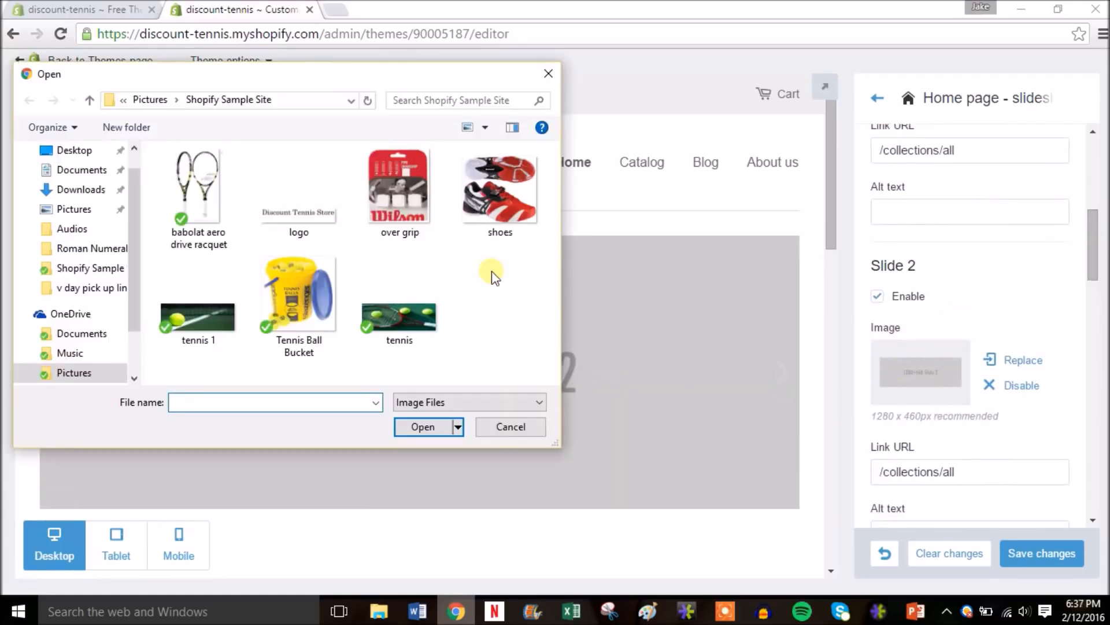
pyautogui.doubleClick(207, 324)
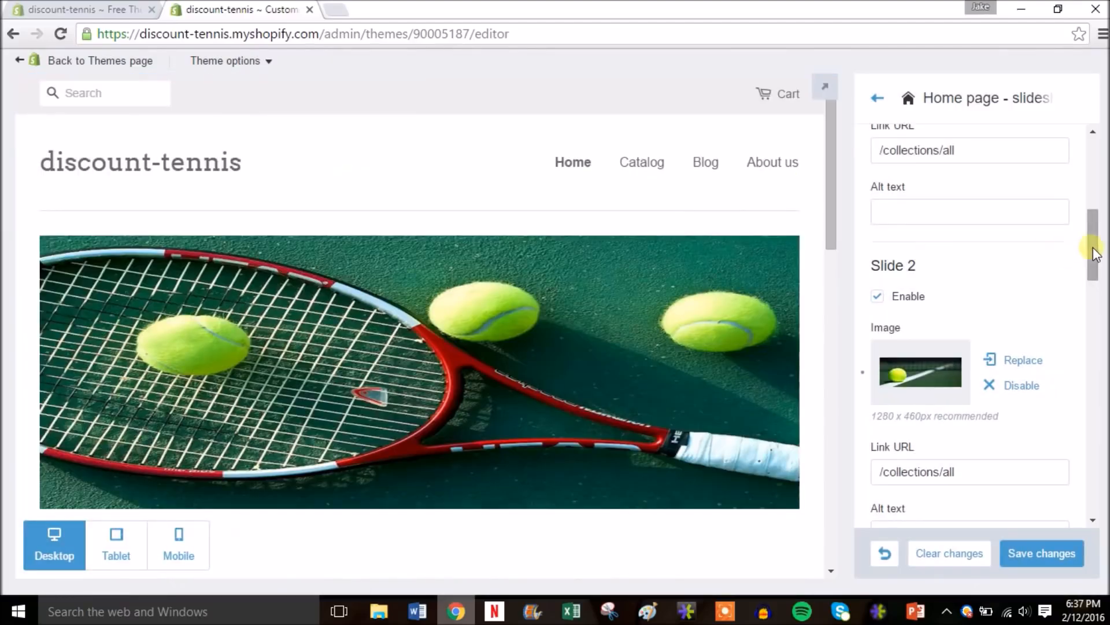
pyautogui.moveTo(1093, 248); pyautogui.dragTo(1103, 426)
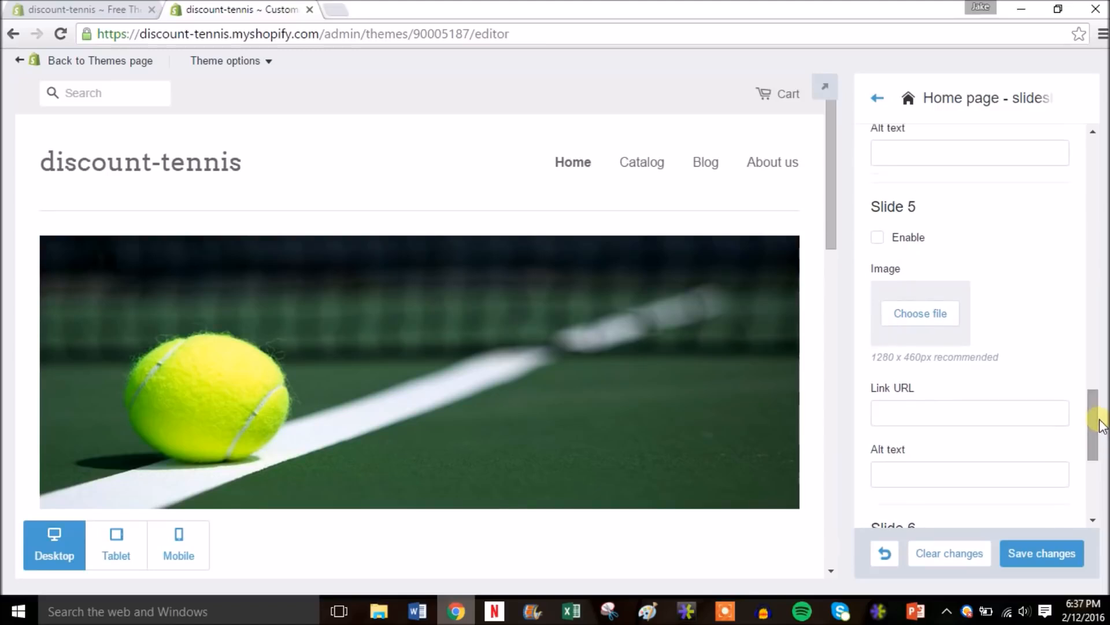
pyautogui.moveTo(1098, 422); pyautogui.dragTo(1104, 169)
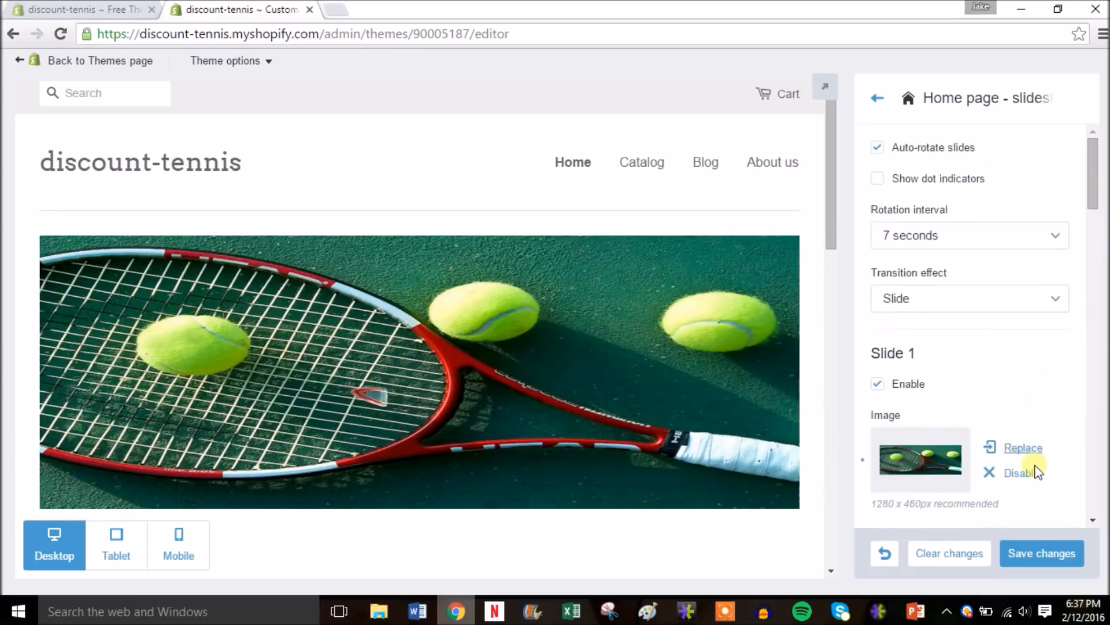
pyautogui.click(1038, 555)
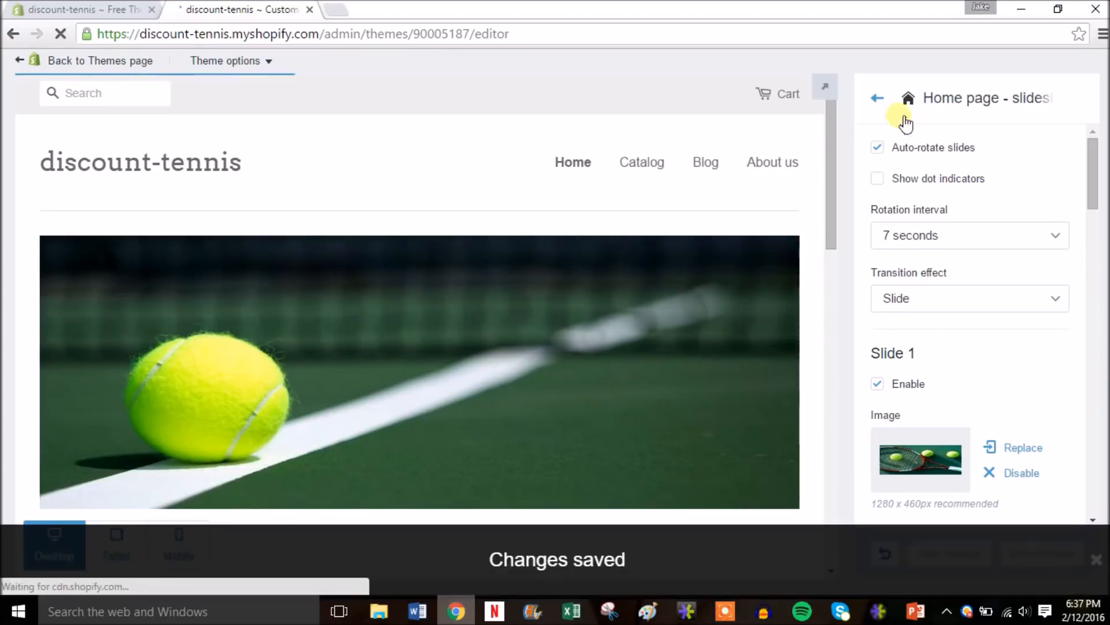
# - Review the Twitter and Facebook URLs under Social media, then return to the sections list
pyautogui.click(878, 98)
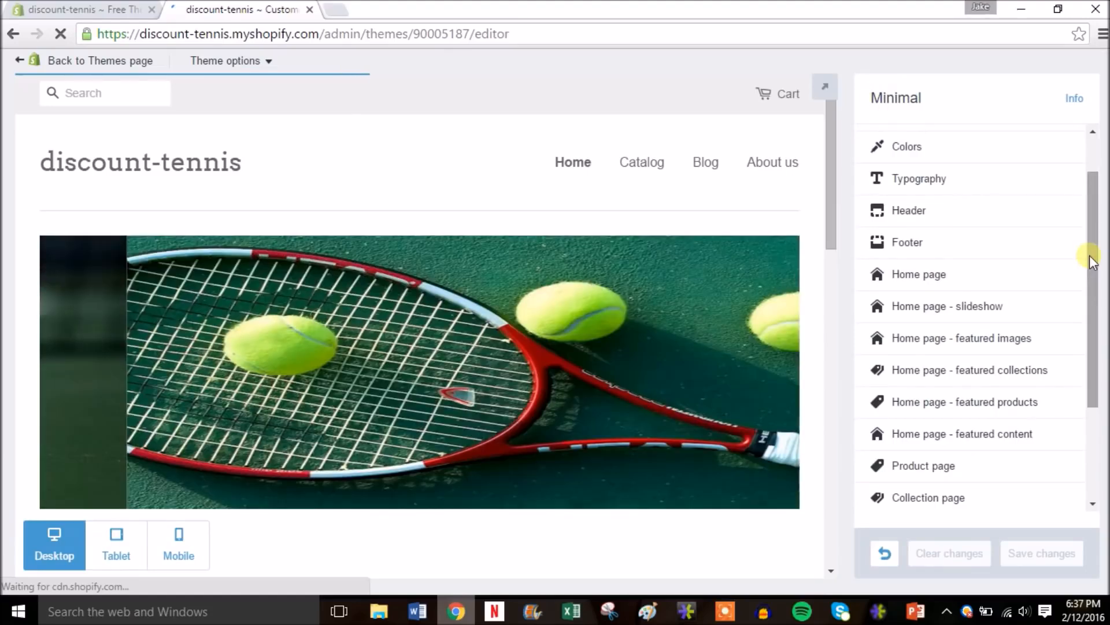
pyautogui.scroll(-1, 1092, 272)
pyautogui.scroll(-1, 1092, 272)
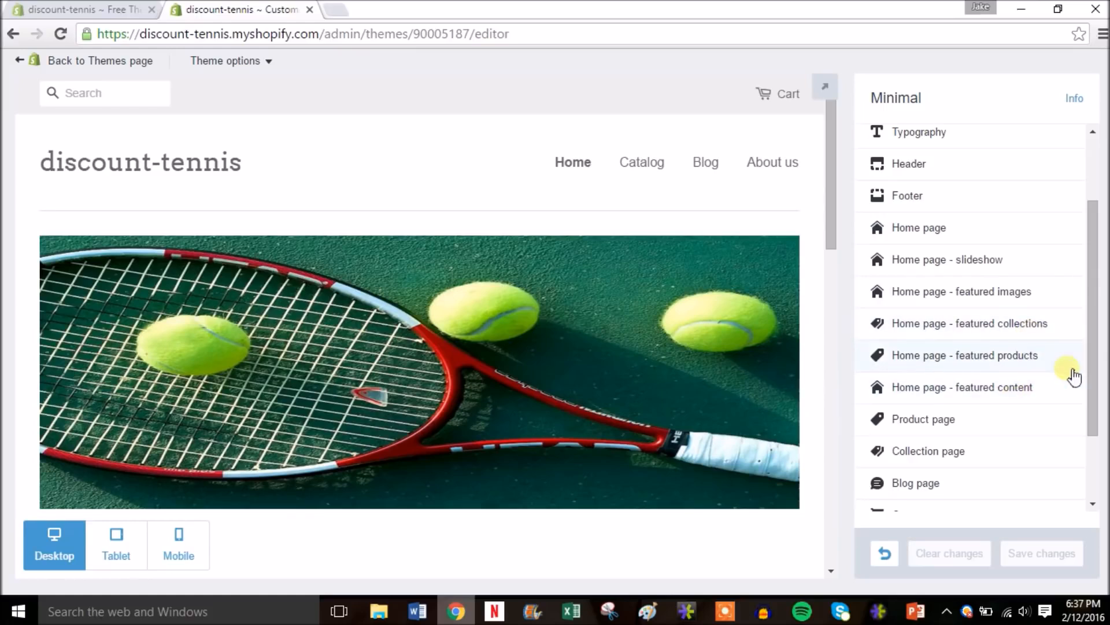
pyautogui.moveTo(1093, 368); pyautogui.dragTo(1089, 440)
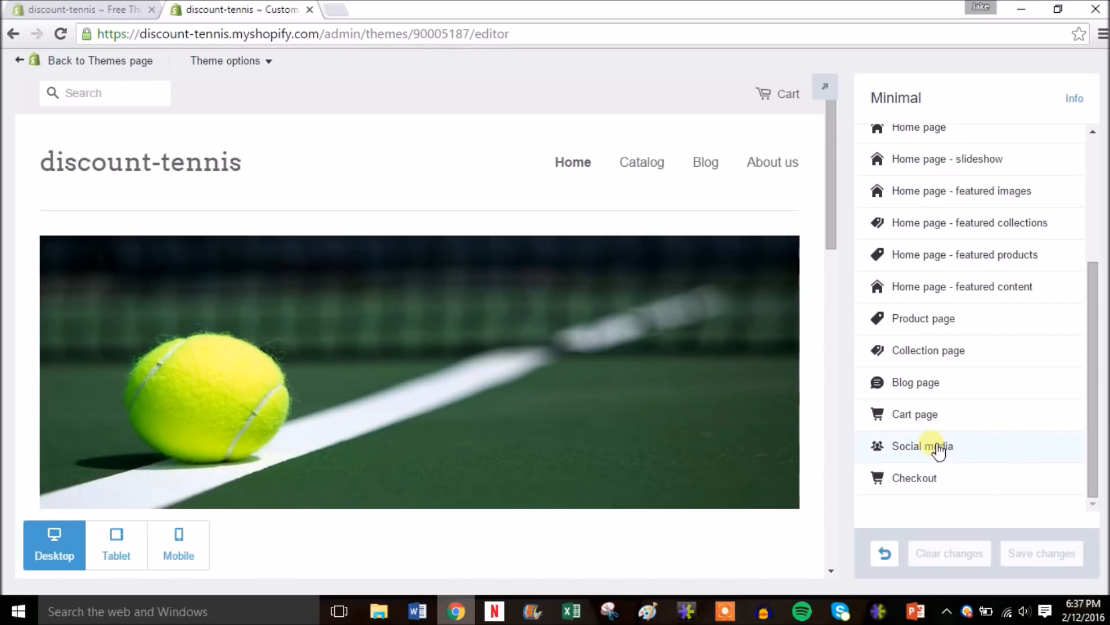
pyautogui.click(938, 450)
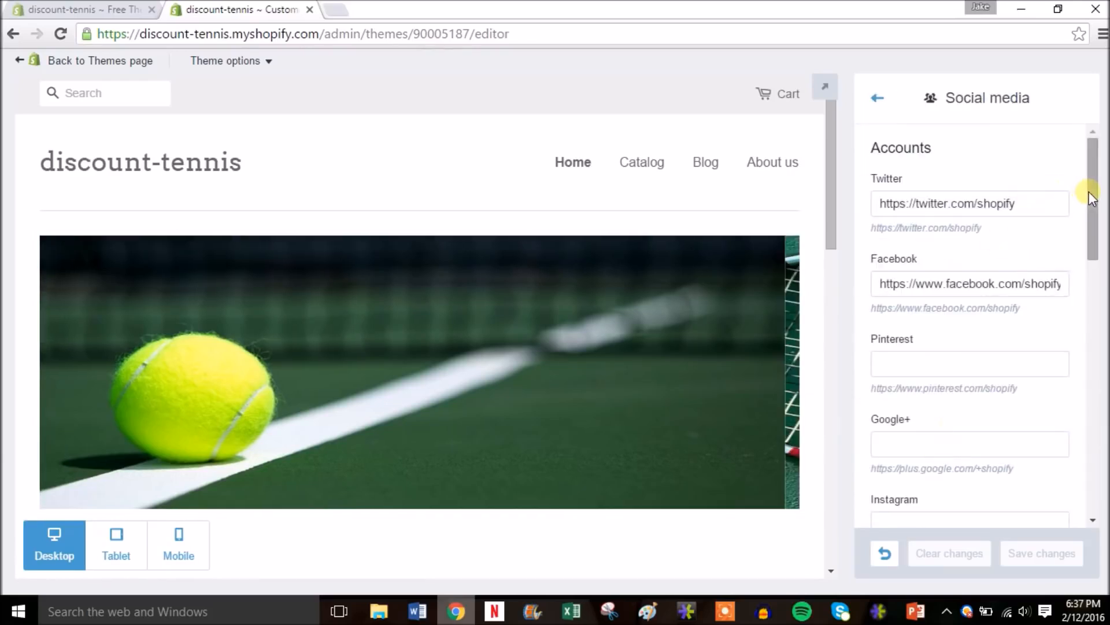
pyautogui.moveTo(835, 190); pyautogui.dragTo(822, 505)
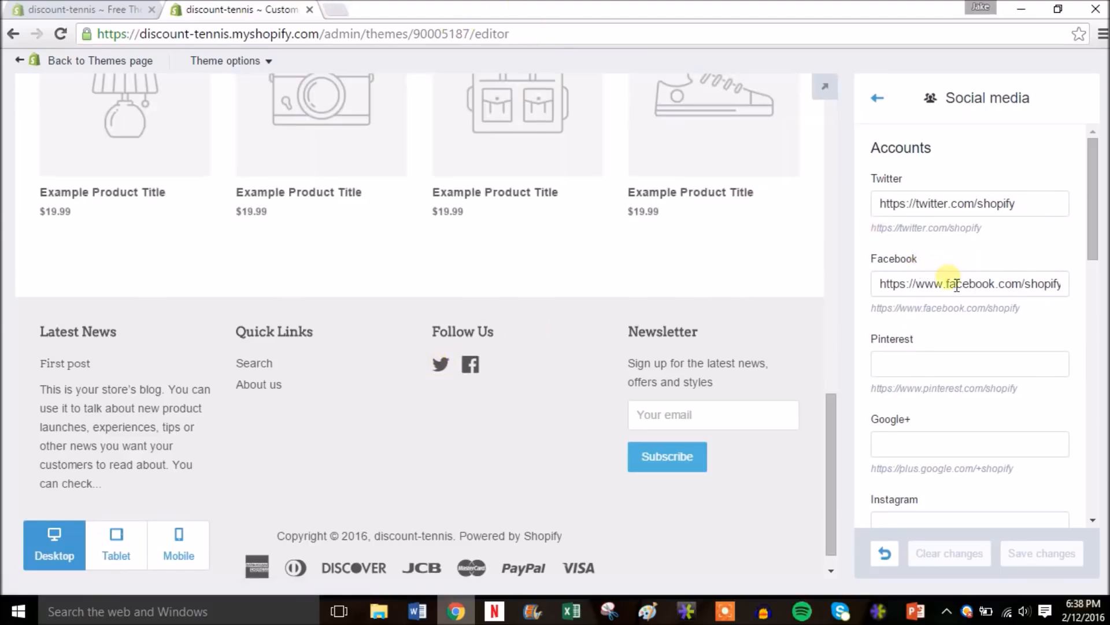
pyautogui.moveTo(1096, 238)
pyautogui.mouseDown()
pyautogui.moveTo(1092, 460)
pyautogui.moveTo(1093, 223)
pyautogui.mouseUp()
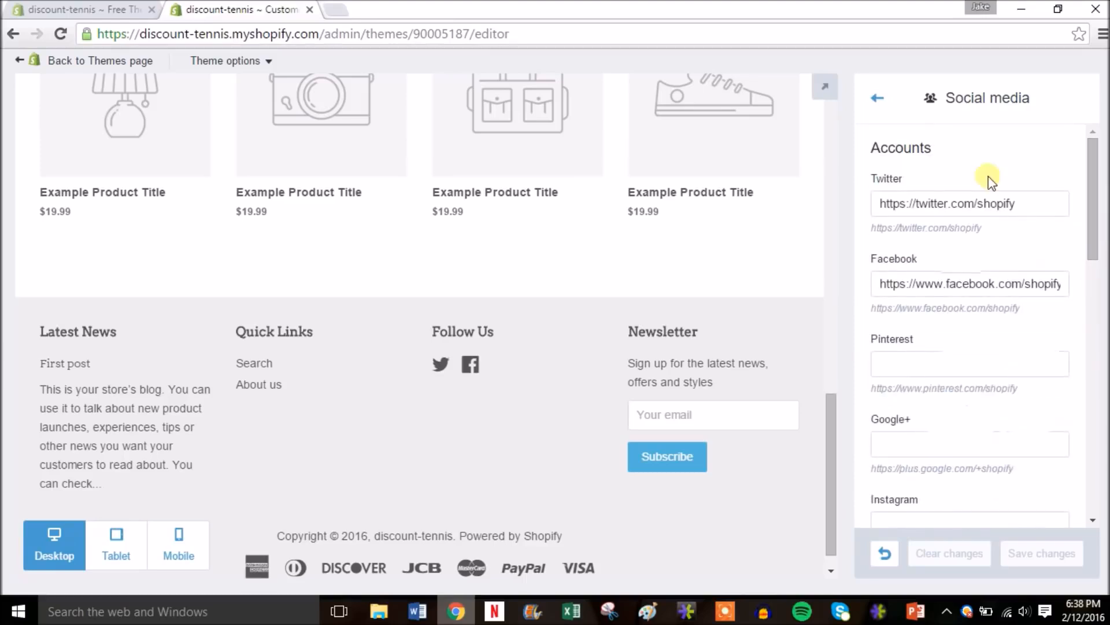
pyautogui.click(883, 107)
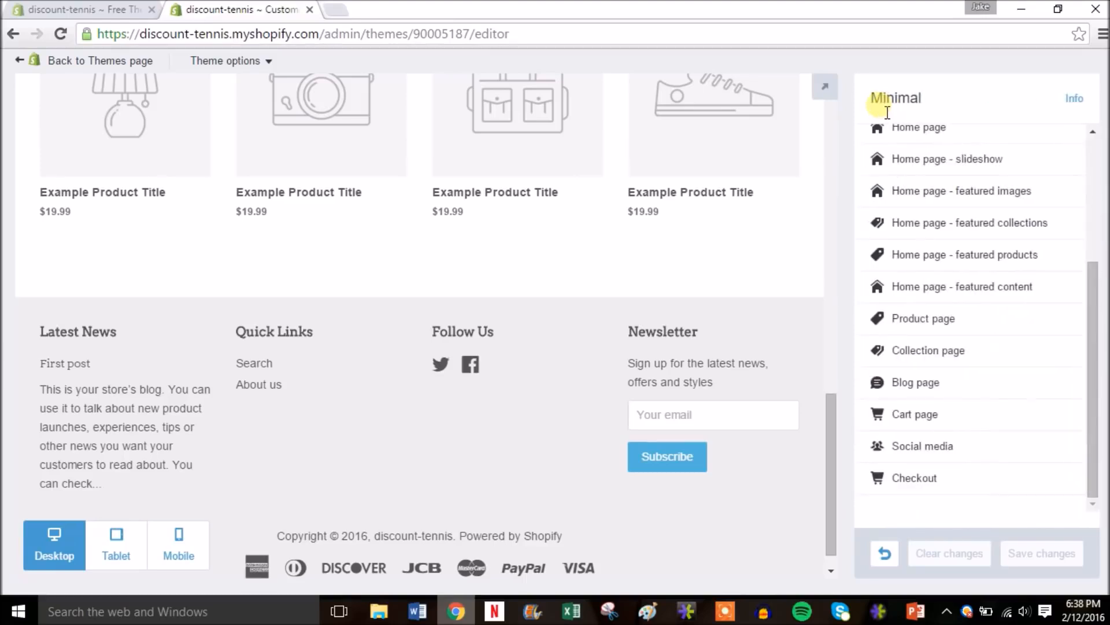
pyautogui.moveTo(1093, 322); pyautogui.dragTo(1091, 136)
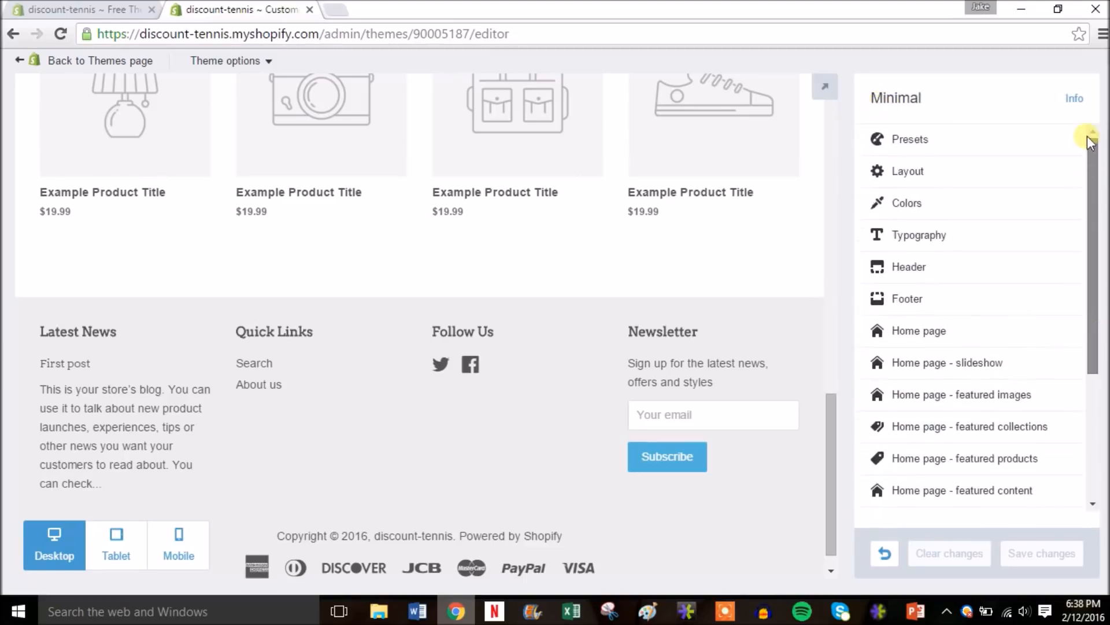
# - Go back to the Themes page, then open Settings > Payments
pyautogui.click(62, 62)
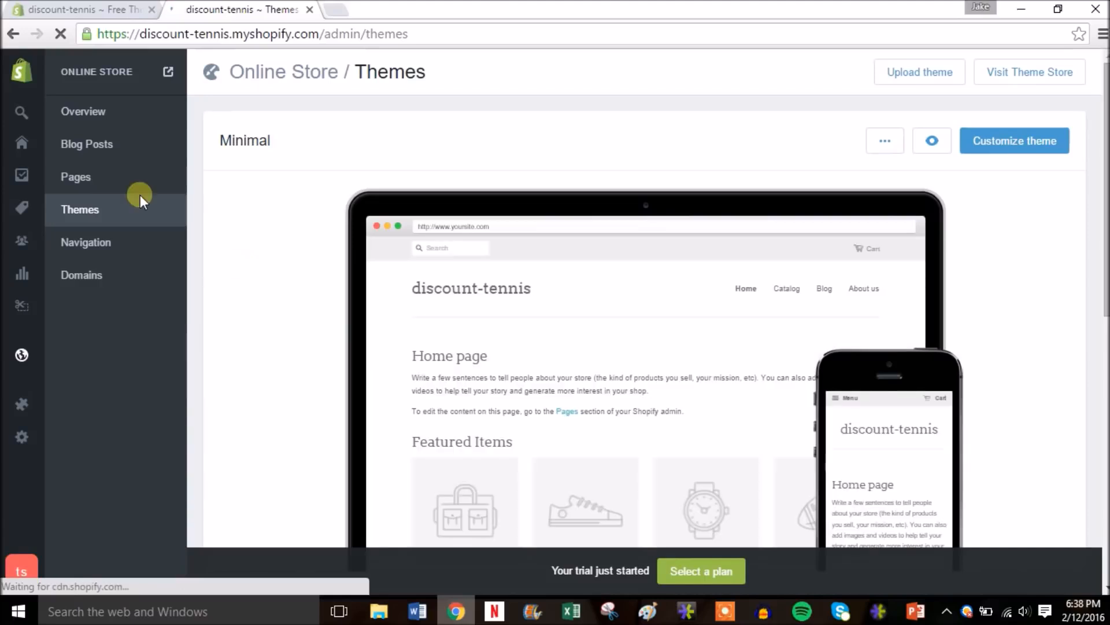
pyautogui.moveTo(25, 307)
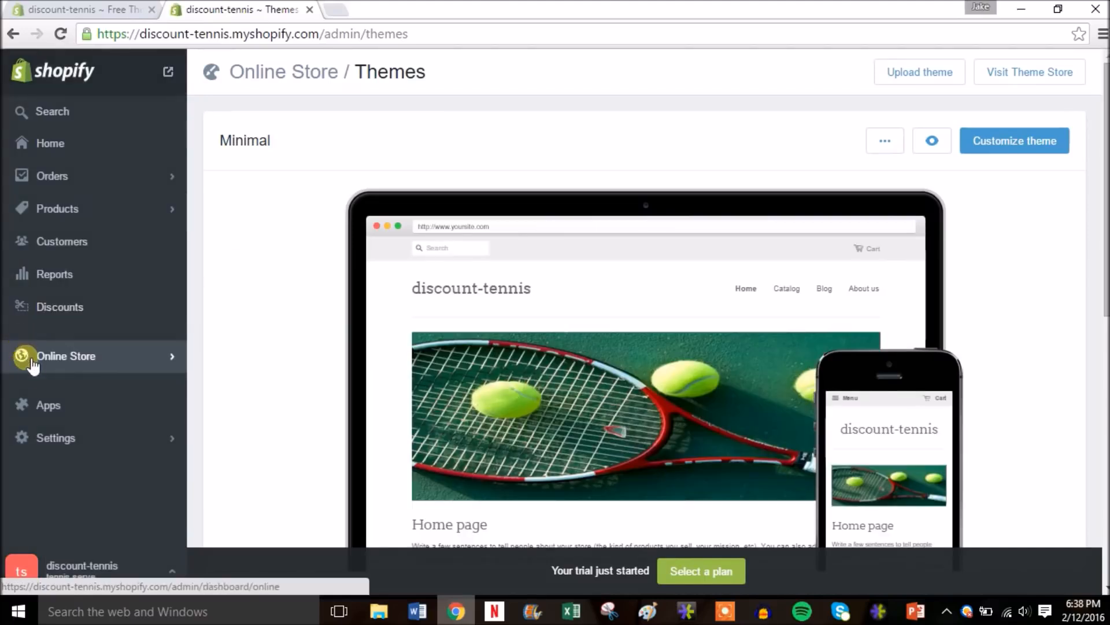
pyautogui.click(85, 440)
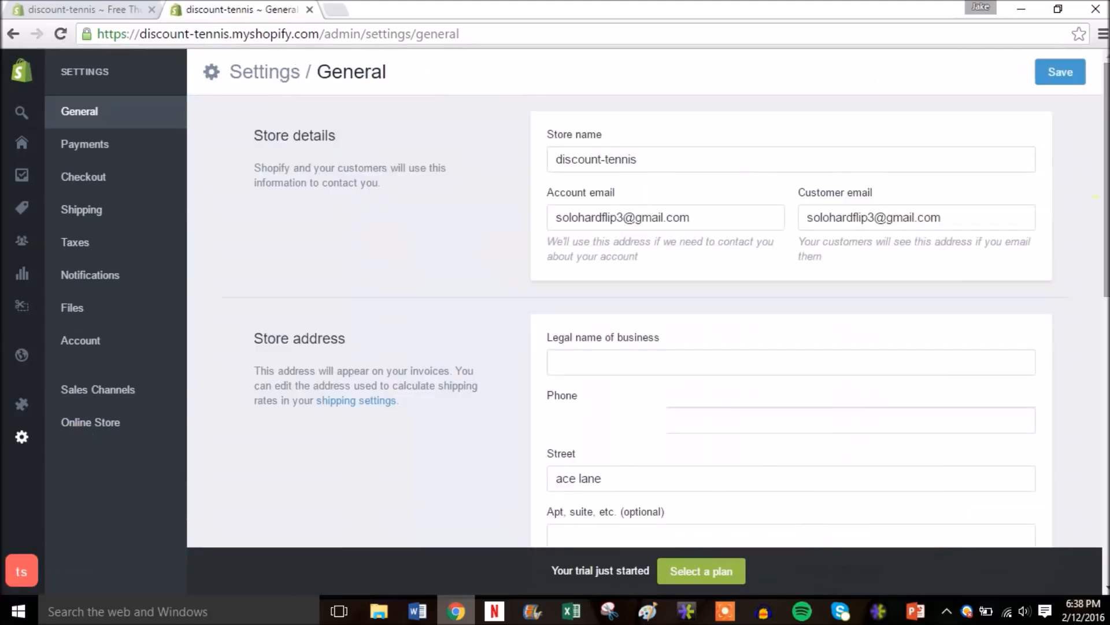
pyautogui.click(119, 149)
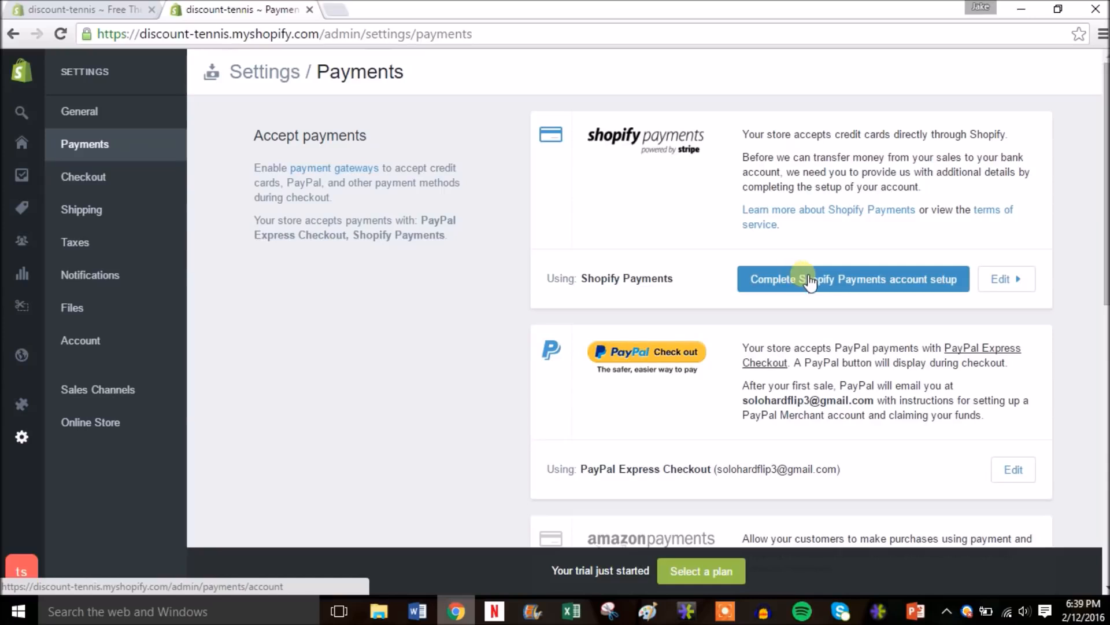
# - Open the Shopify Payments account setup, then go back to the payments overview
pyautogui.click(828, 283)
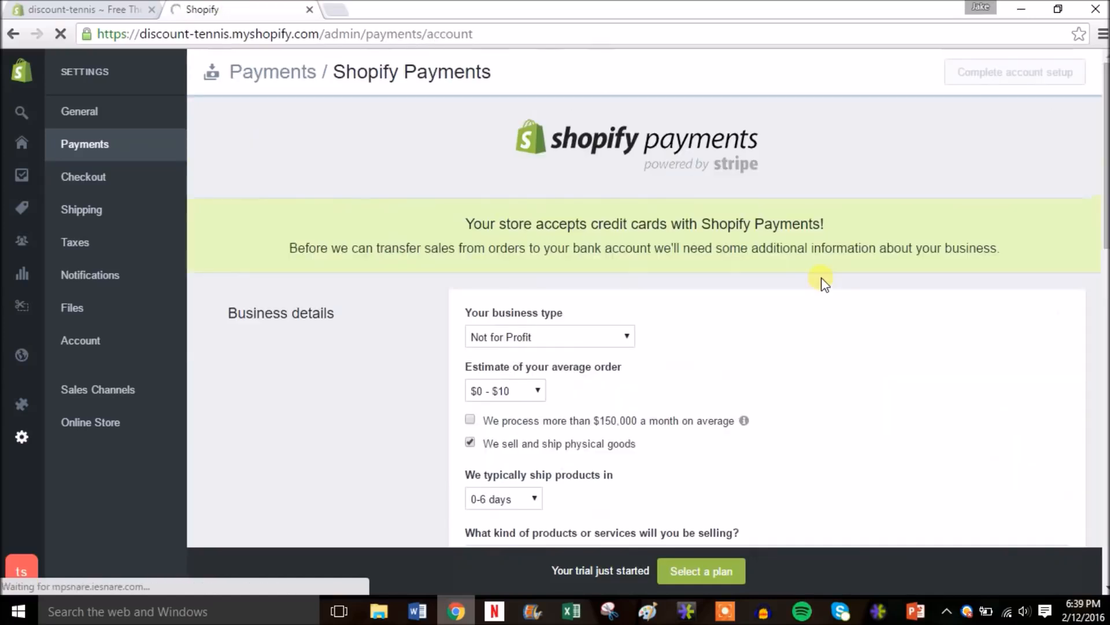
pyautogui.moveTo(1104, 165); pyautogui.dragTo(1105, 230)
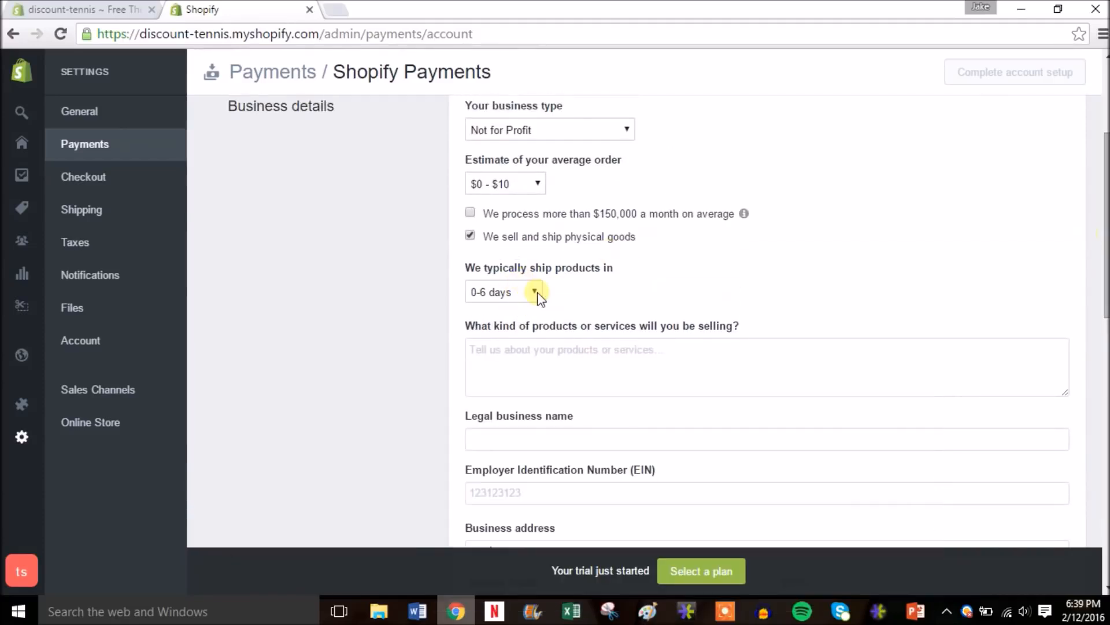
pyautogui.moveTo(1104, 230); pyautogui.dragTo(1104, 160)
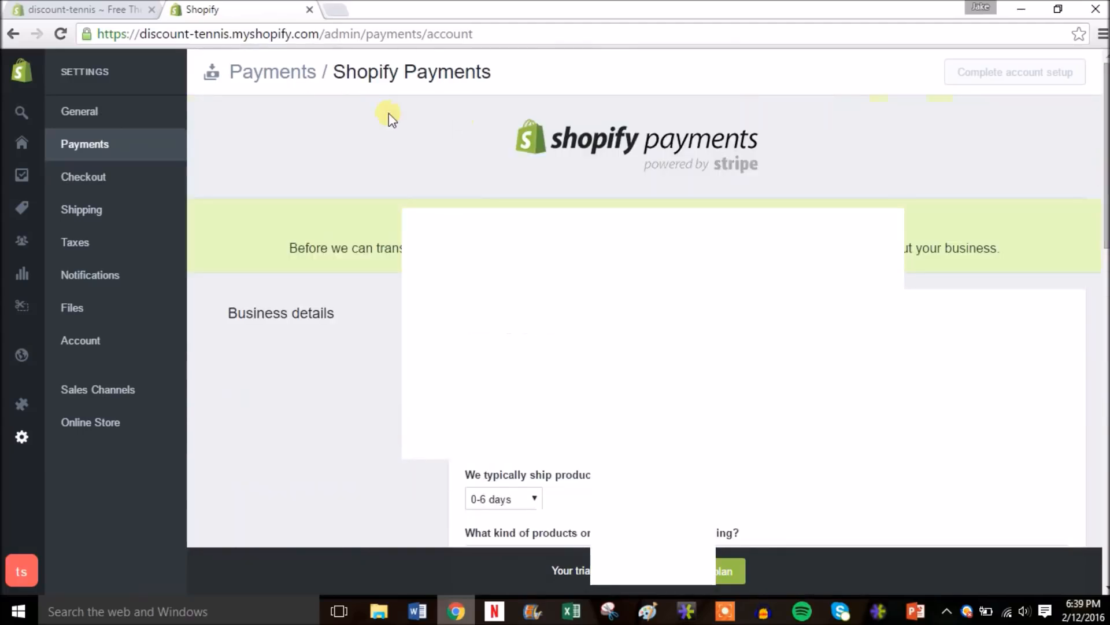
pyautogui.click(14, 33)
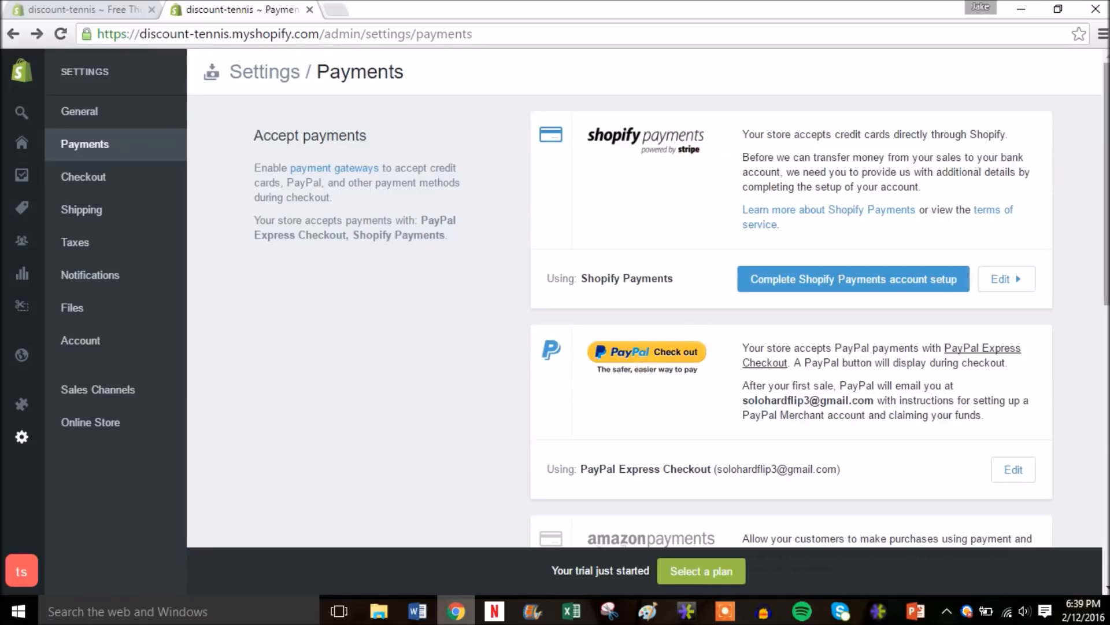
# - Check the alternative payment methods list and close it without choosing one
pyautogui.moveTo(1104, 169); pyautogui.dragTo(1103, 309)
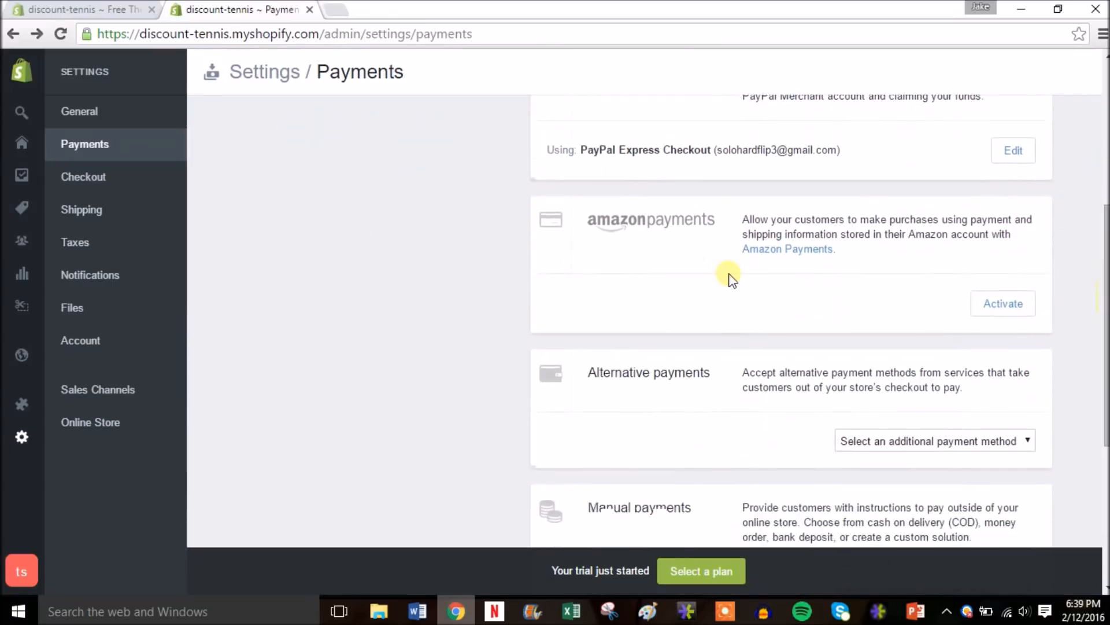
pyautogui.click(997, 440)
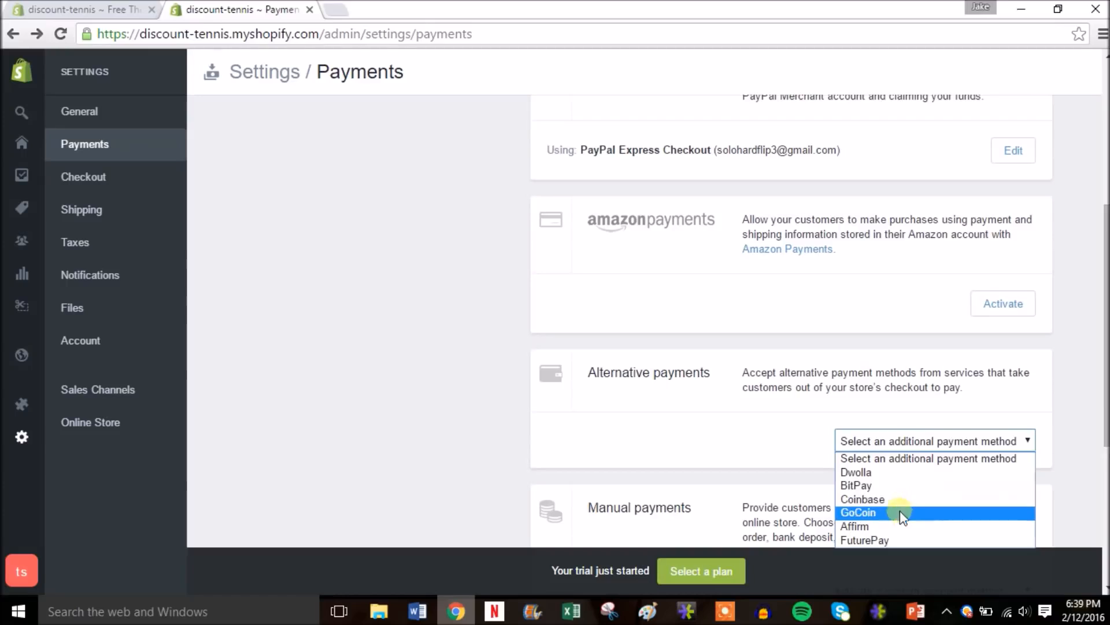
pyautogui.click(1071, 355)
pyautogui.moveTo(1103, 343); pyautogui.dragTo(1102, 201)
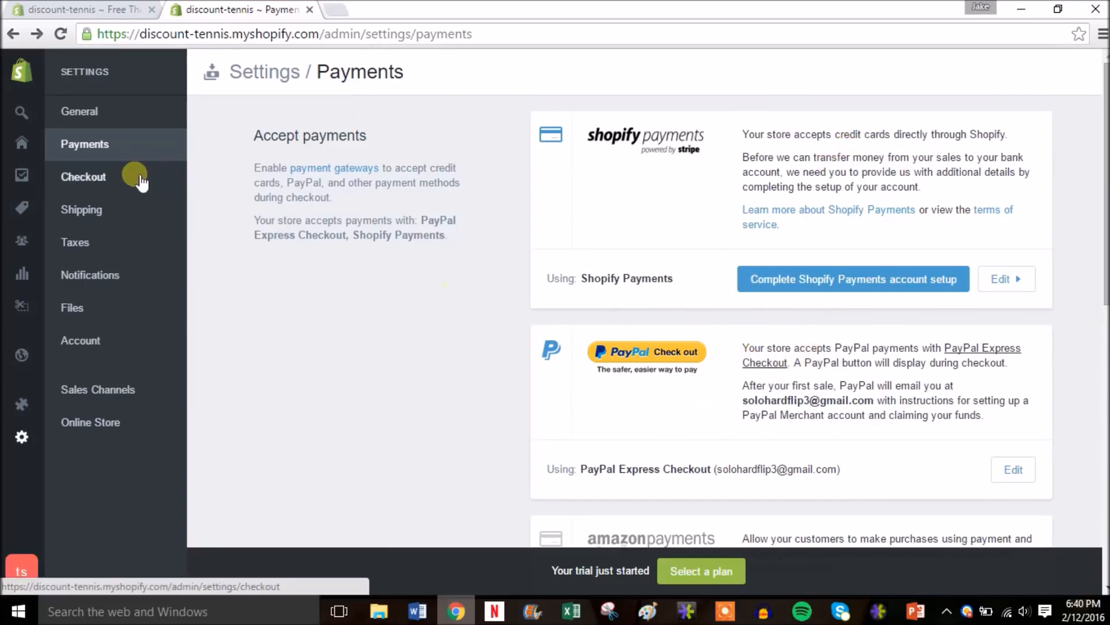
# - In Checkout settings, make customer accounts optional and scroll down to the refund, privacy and TOS policies
pyautogui.click(102, 182)
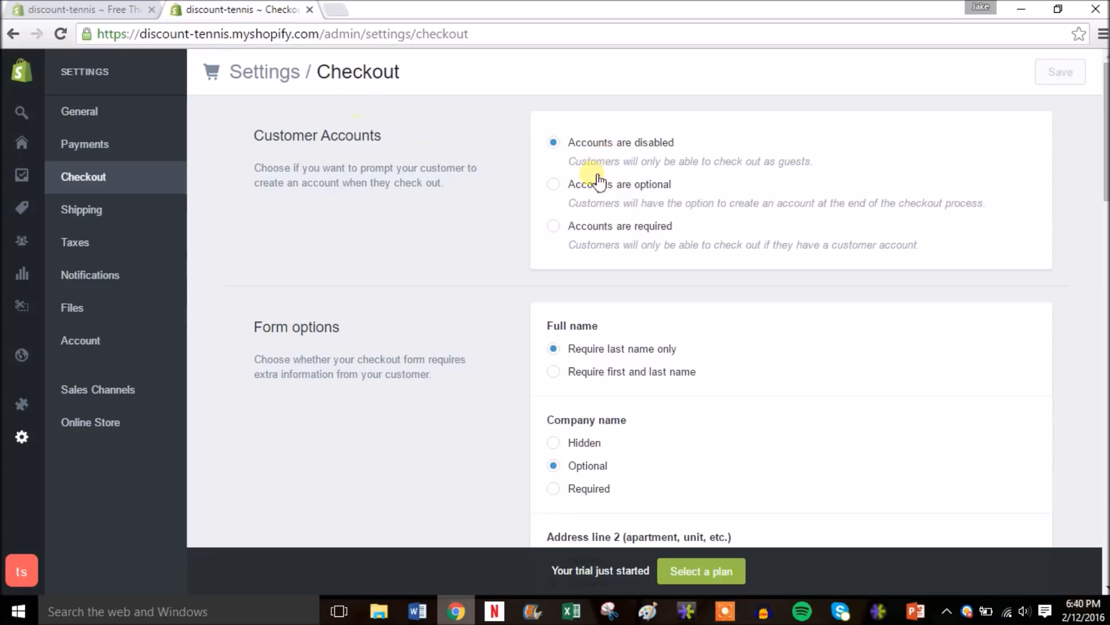
pyautogui.click(612, 195)
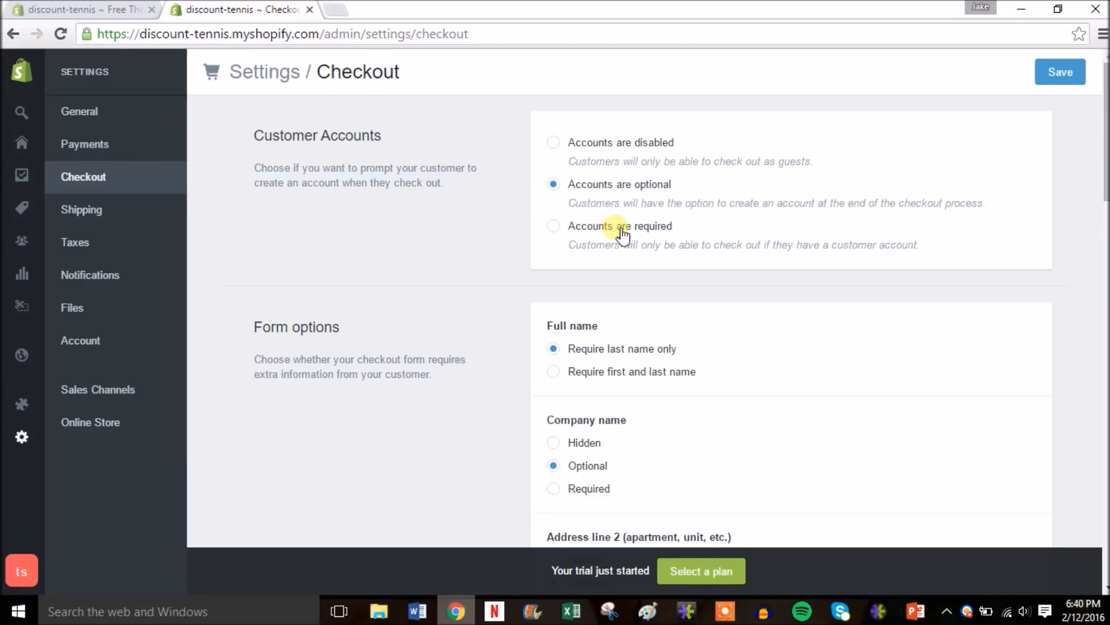
pyautogui.moveTo(1107, 93); pyautogui.dragTo(1107, 134)
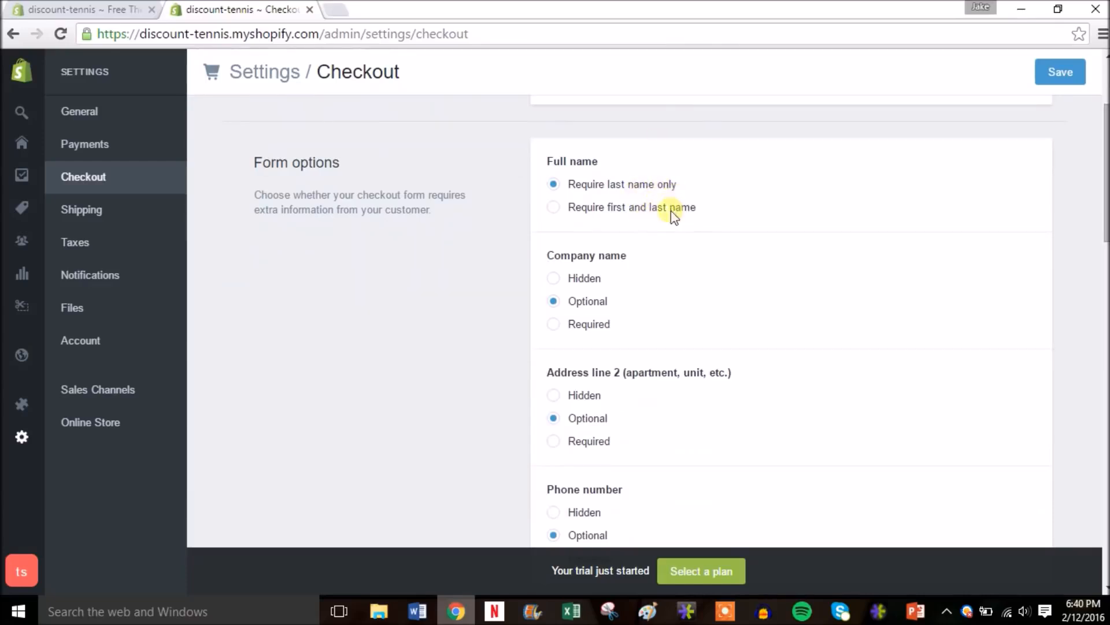
pyautogui.scroll(-3, 653, 321)
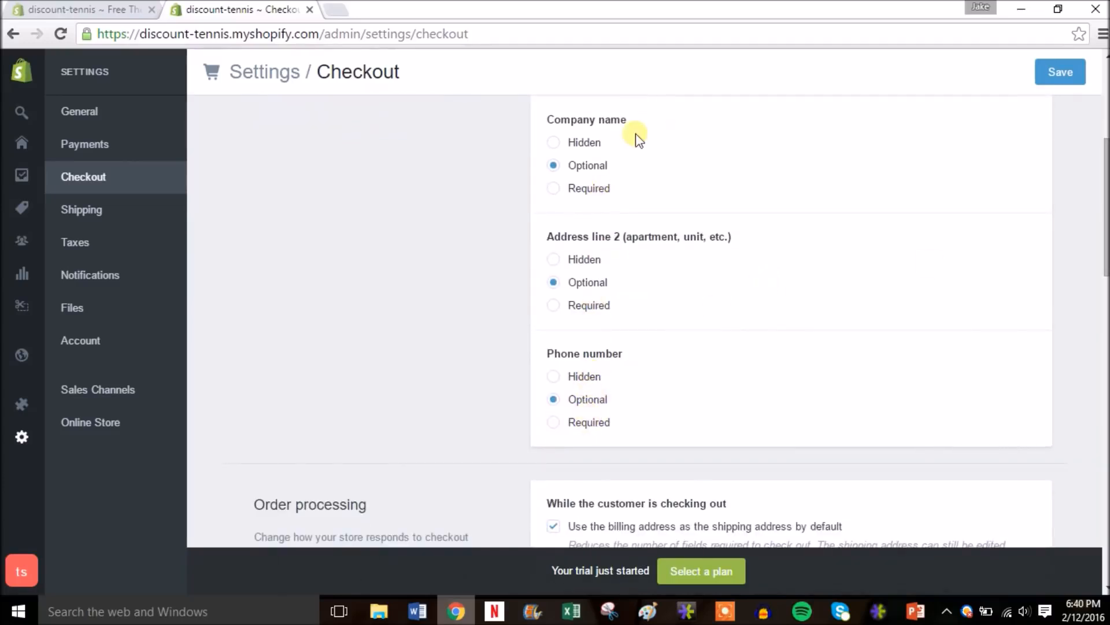
pyautogui.moveTo(1106, 202); pyautogui.dragTo(1105, 387)
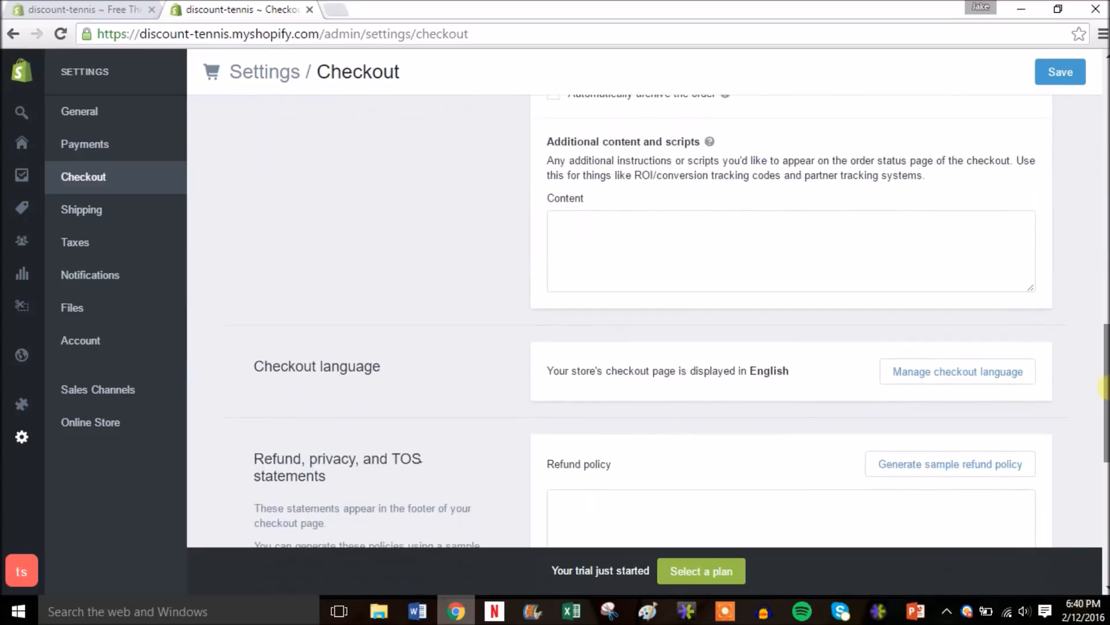
pyautogui.click(660, 273)
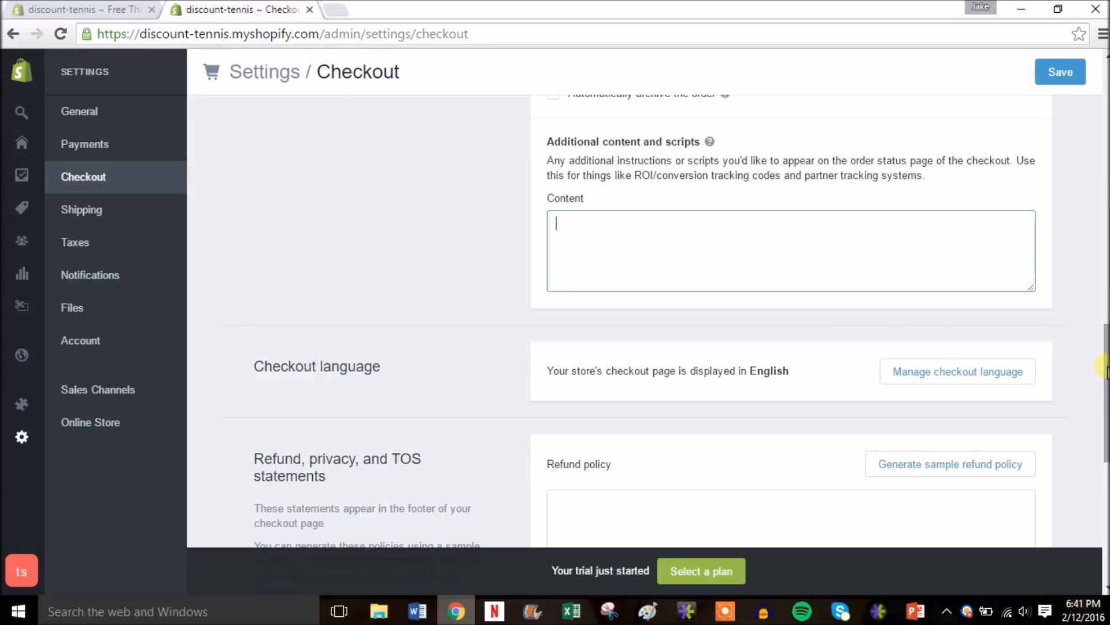
pyautogui.moveTo(1104, 368); pyautogui.dragTo(1105, 455)
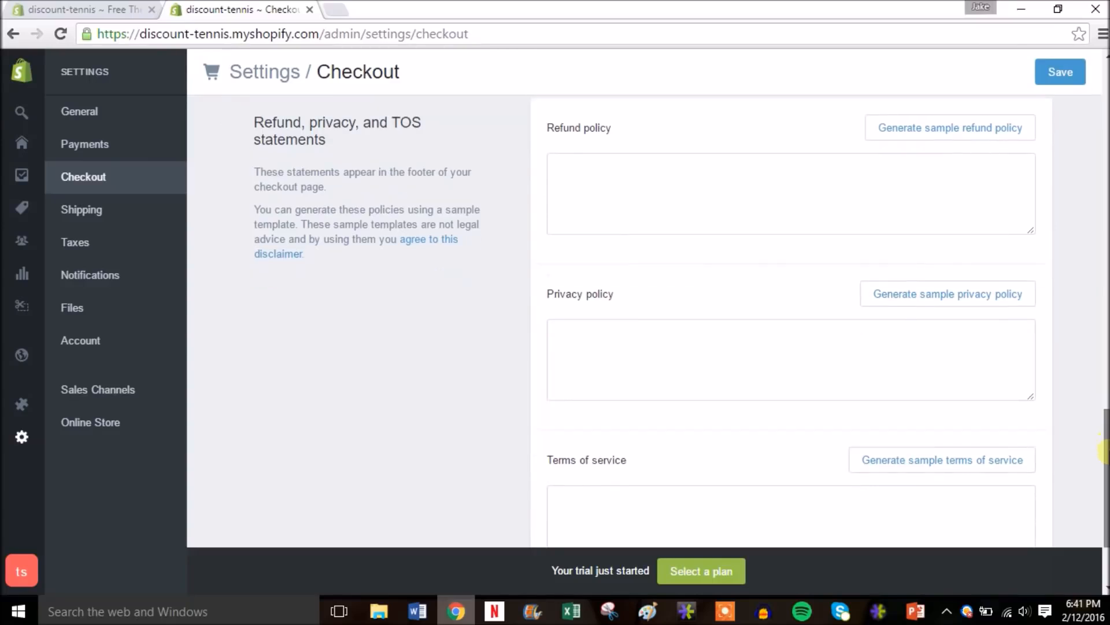
# - Generate sample refund, privacy and terms-of-service policies
pyautogui.click(891, 130)
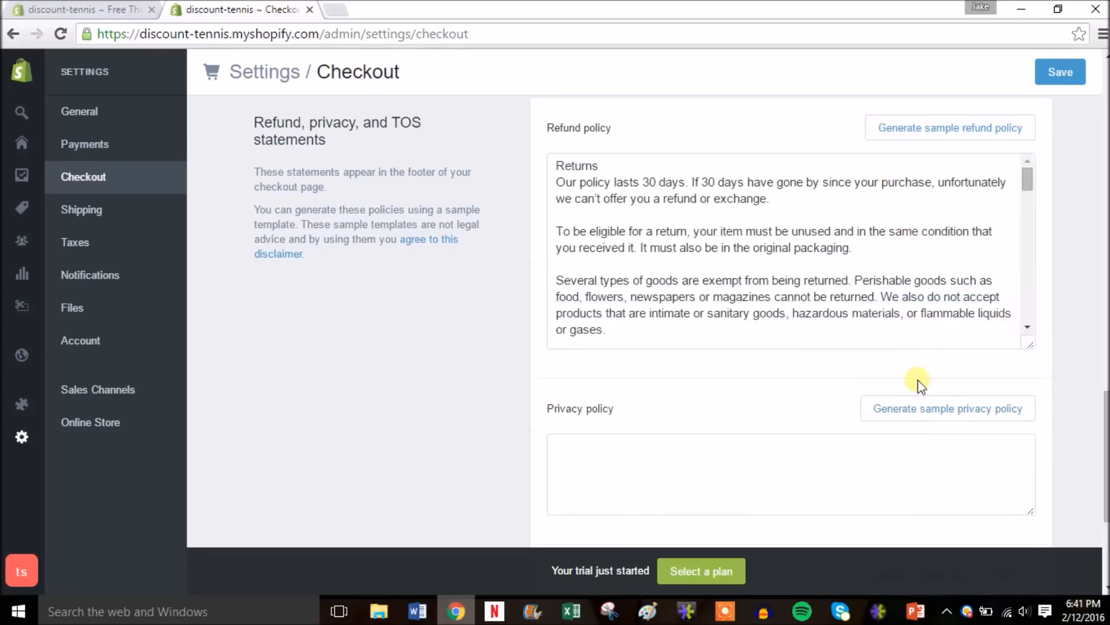
pyautogui.click(921, 414)
pyautogui.moveTo(1104, 435); pyautogui.dragTo(1105, 547)
pyautogui.click(938, 363)
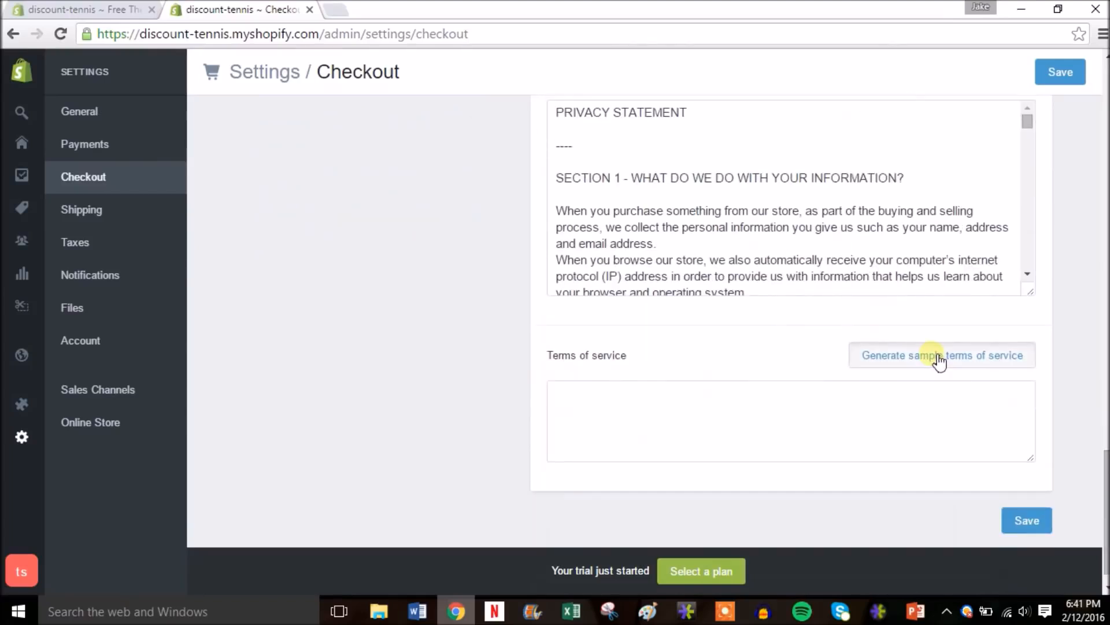
pyautogui.moveTo(1106, 469)
pyautogui.mouseDown()
pyautogui.moveTo(1106, 393)
pyautogui.moveTo(1105, 449)
pyautogui.mouseUp()
# - Select the privacy statement text for copying and save the checkout settings
pyautogui.moveTo(1027, 325)
pyautogui.mouseDown()
pyautogui.moveTo(1025, 463)
pyautogui.moveTo(1029, 317)
pyautogui.mouseUp()
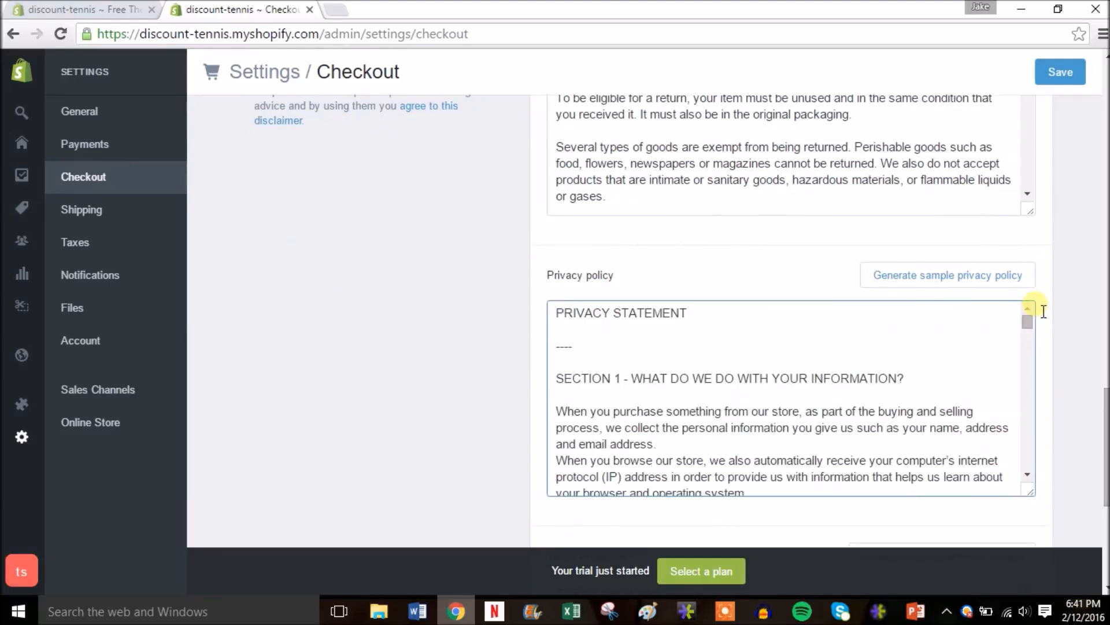
pyautogui.moveTo(560, 319); pyautogui.dragTo(739, 405)
pyautogui.moveTo(1106, 422); pyautogui.dragTo(1103, 300)
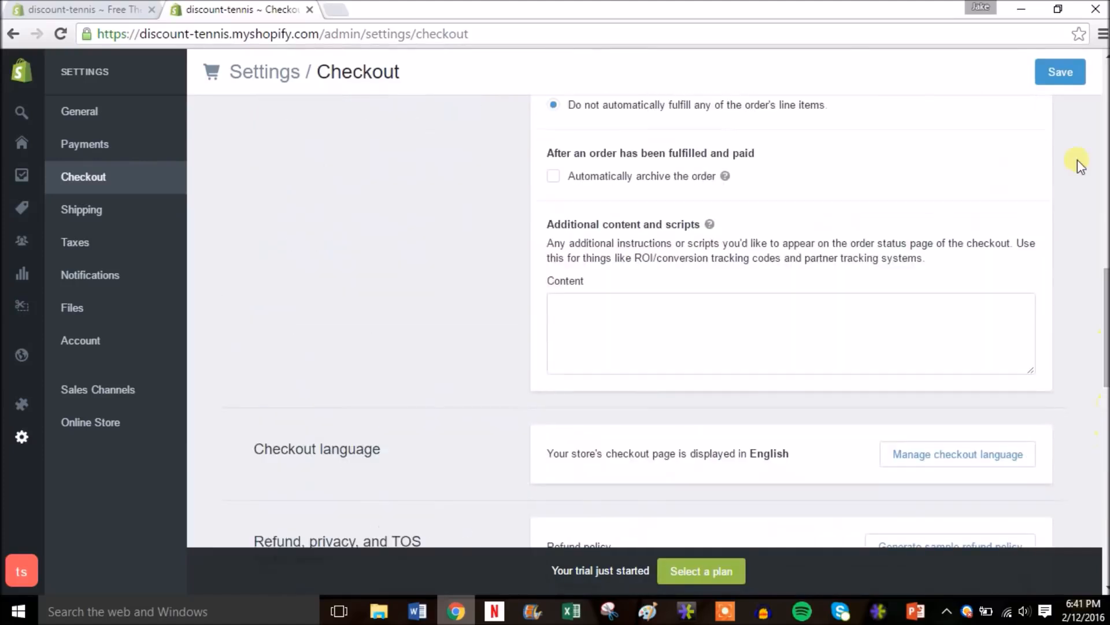
pyautogui.click(1059, 75)
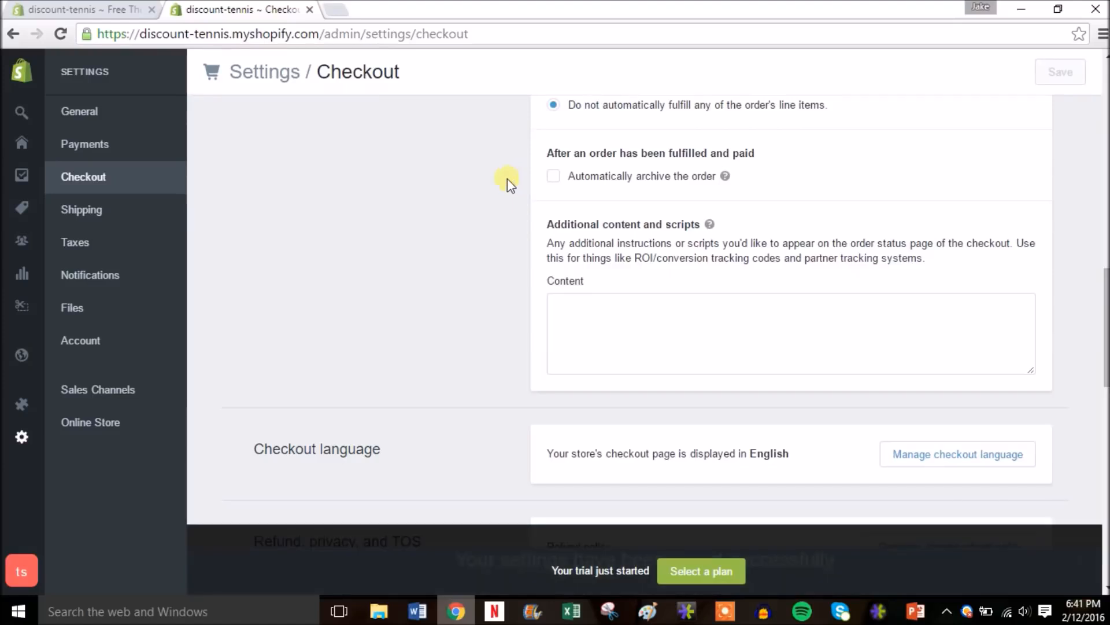
# - Go to Online Store > Pages and start a new page
pyautogui.moveTo(21, 354)
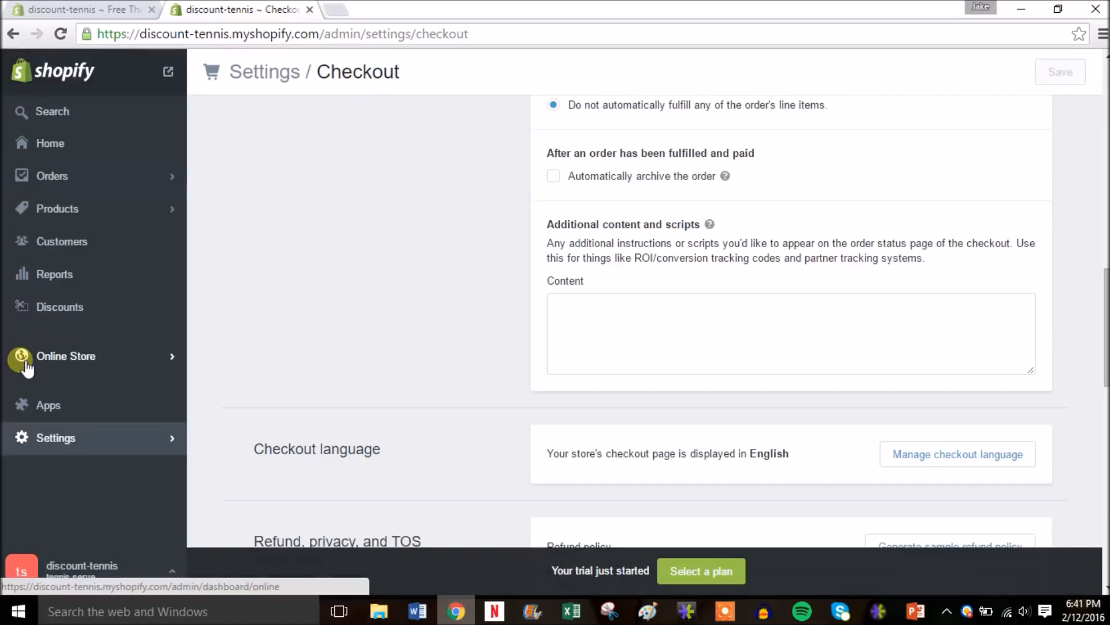
pyautogui.click(26, 365)
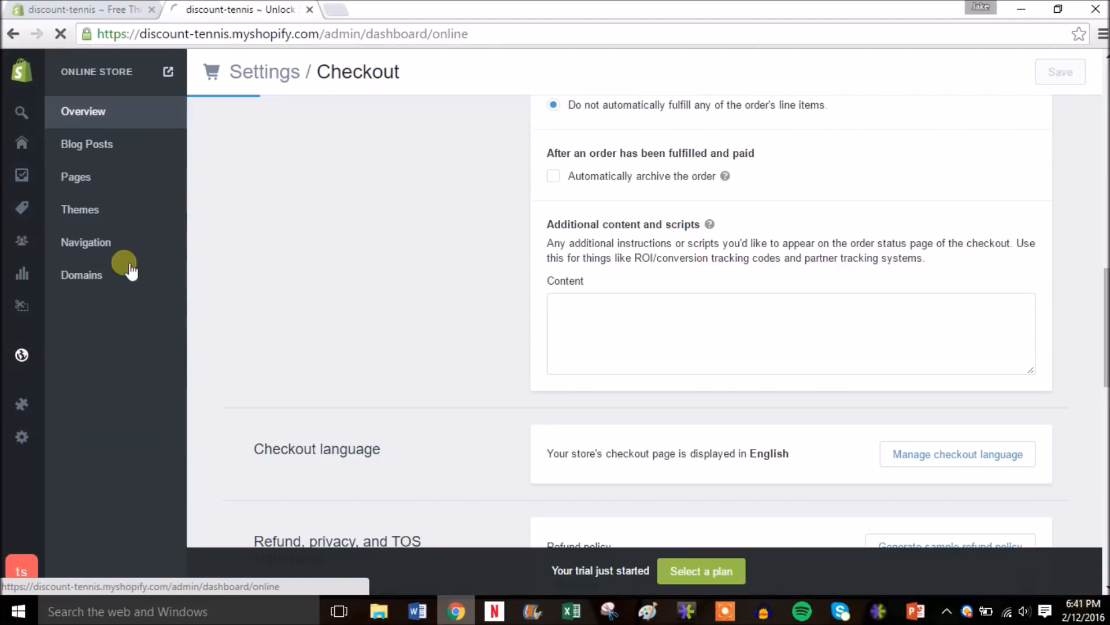
pyautogui.click(85, 178)
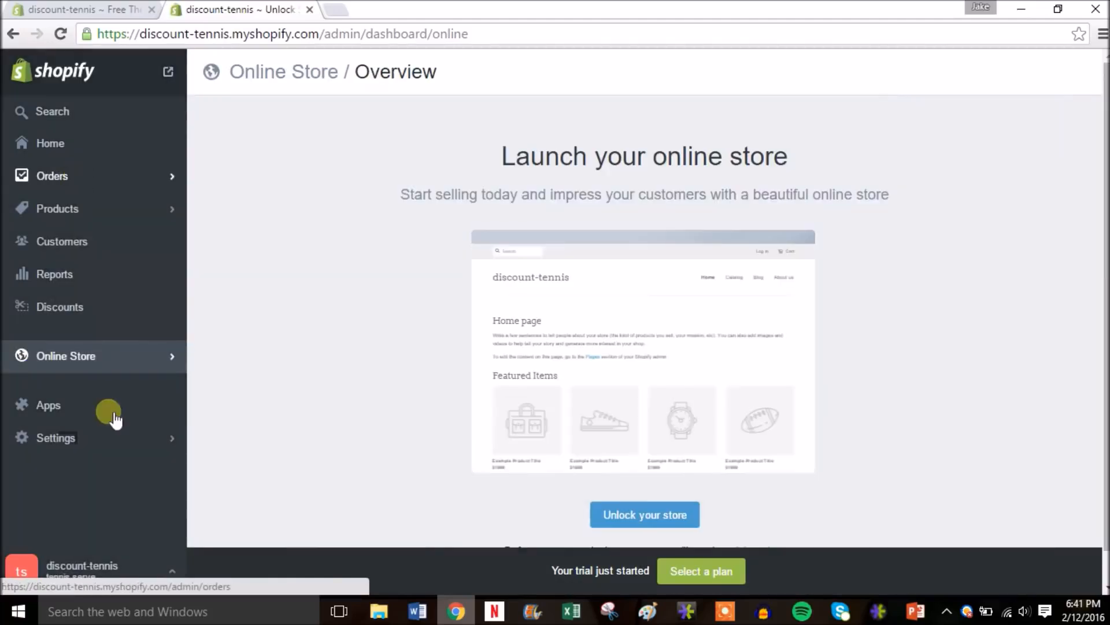
pyautogui.click(170, 363)
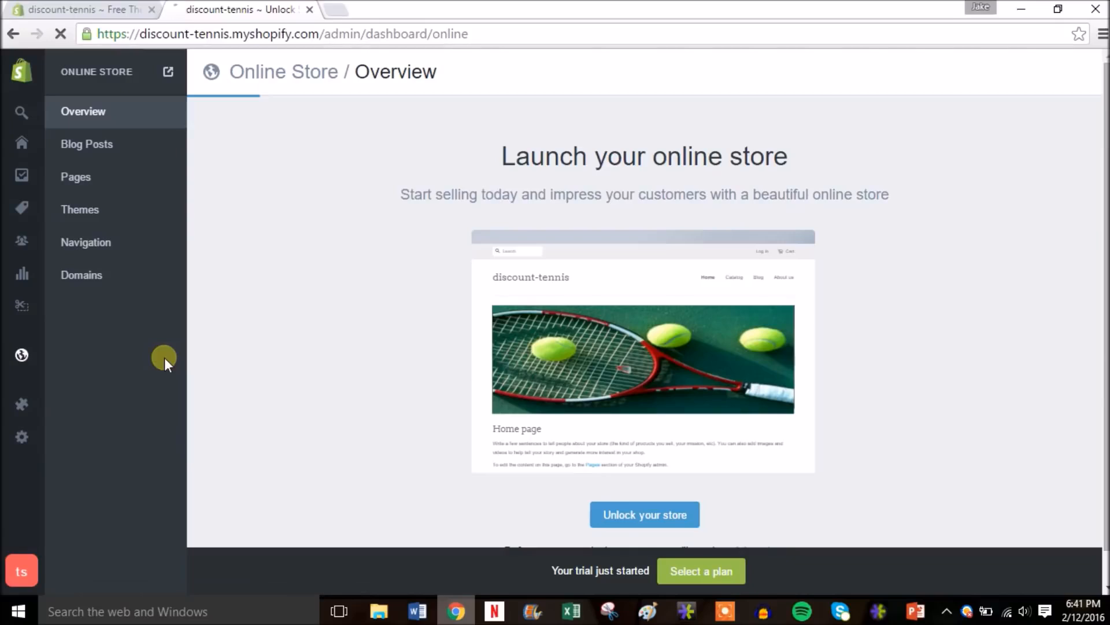
pyautogui.click(87, 178)
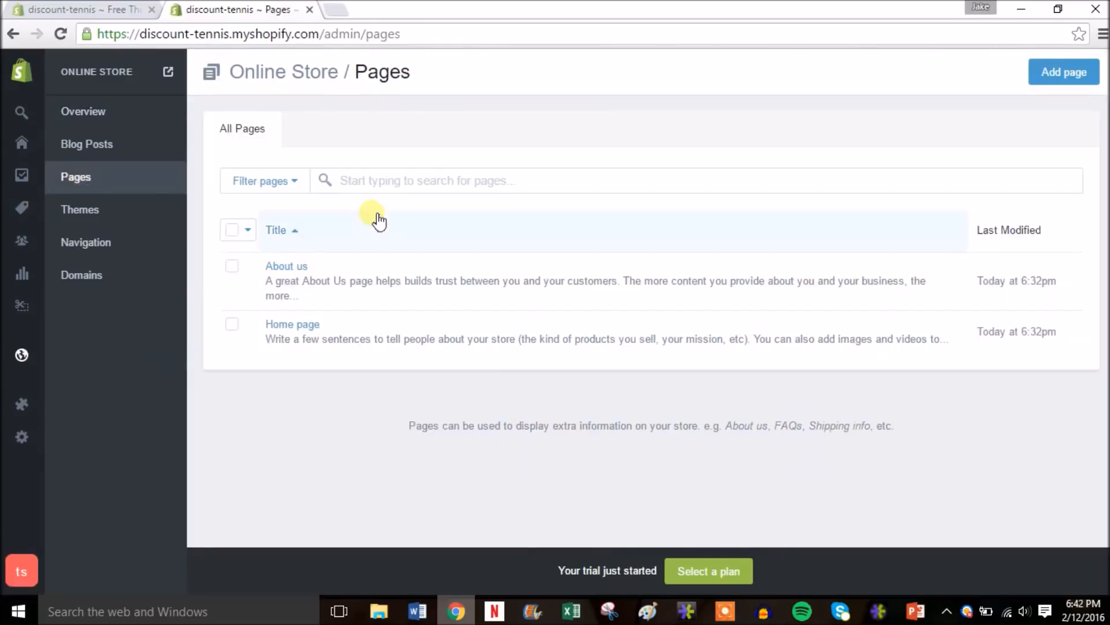
pyautogui.click(1067, 72)
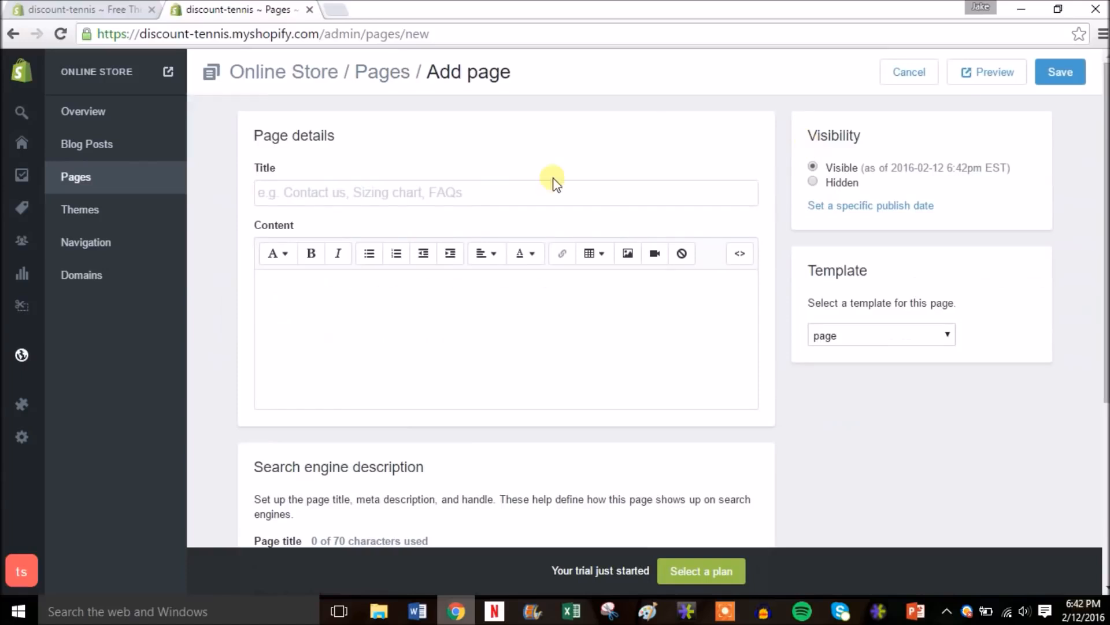
# - Title the page 'Privacy Policy' and paste the copied privacy statement as its content
pyautogui.click(513, 196)
pyautogui.write('P')
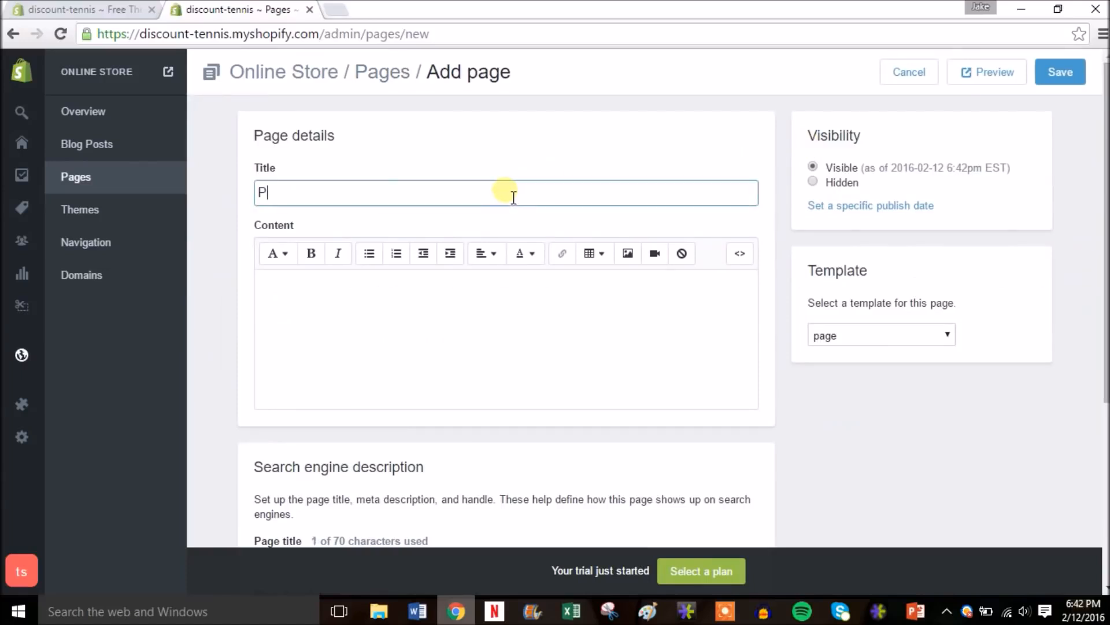
pyautogui.write('rivacy Policy')
pyautogui.click(414, 327)
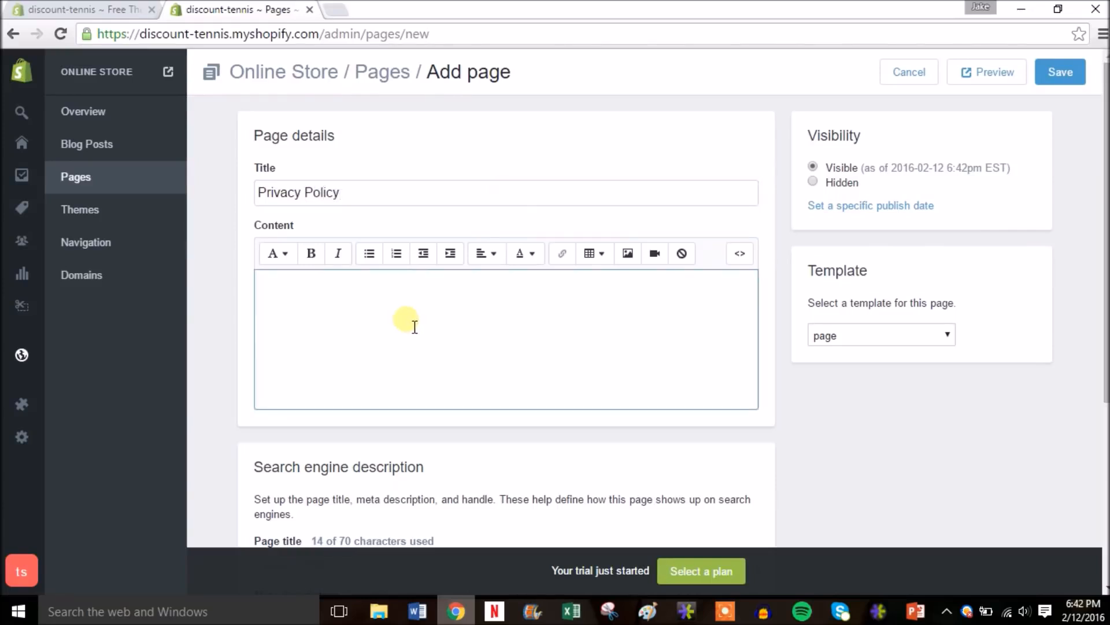
pyautogui.hotkey('ctrl', 'v')
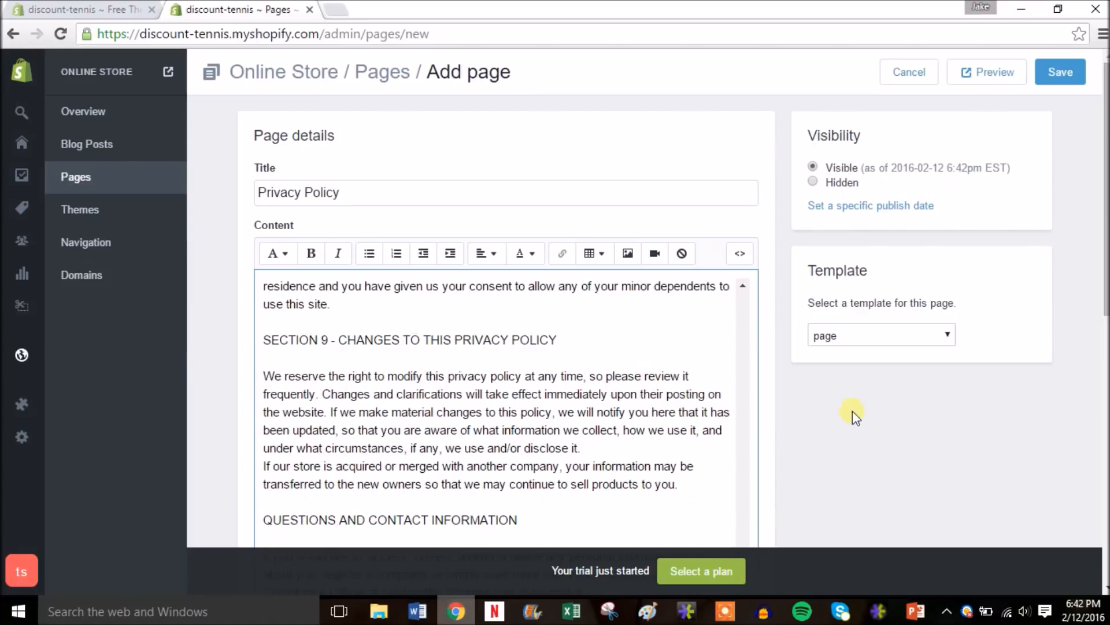
pyautogui.scroll(-1, 852, 410)
pyautogui.scroll(-1, 852, 411)
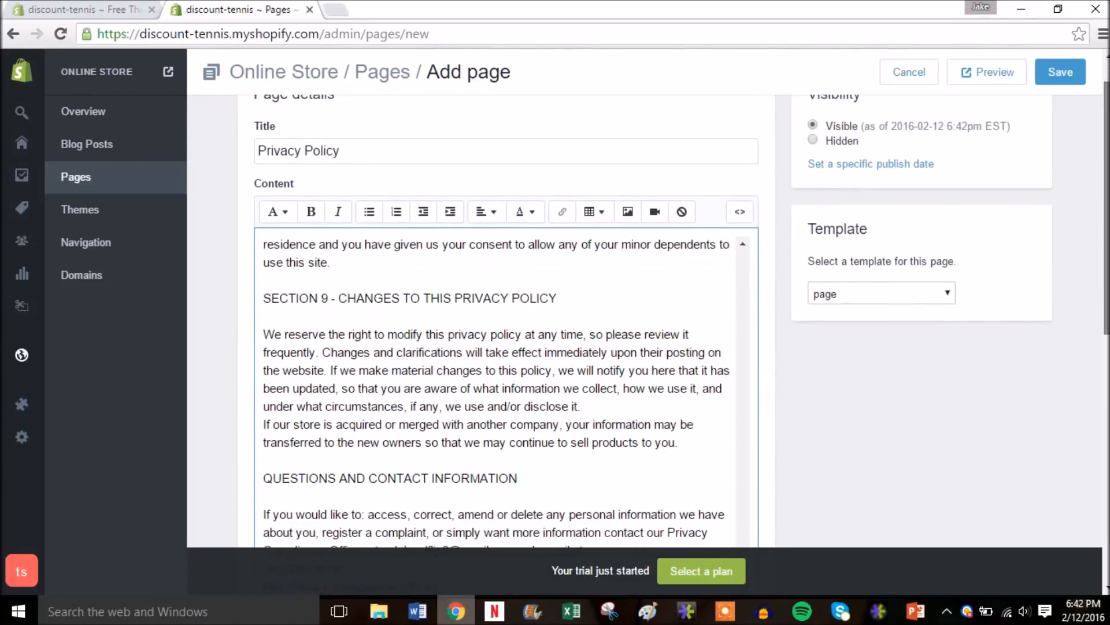
pyautogui.scroll(-2, 506, 262)
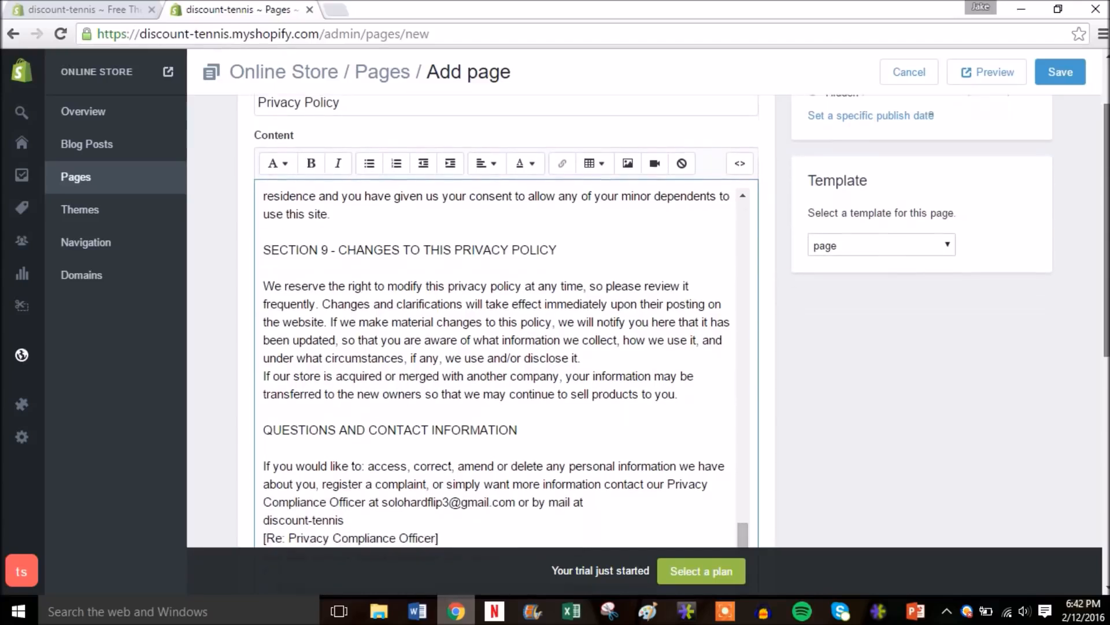
pyautogui.scroll(3, 506, 262)
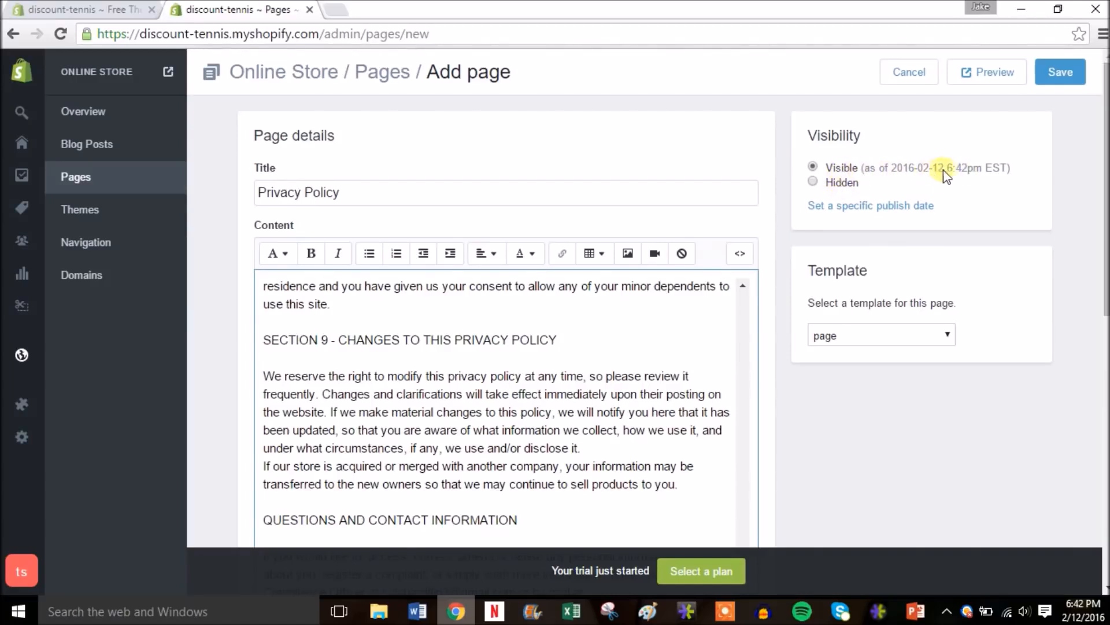
# - Save the Privacy Policy page with its pasted privacy statement
pyautogui.click(1068, 77)
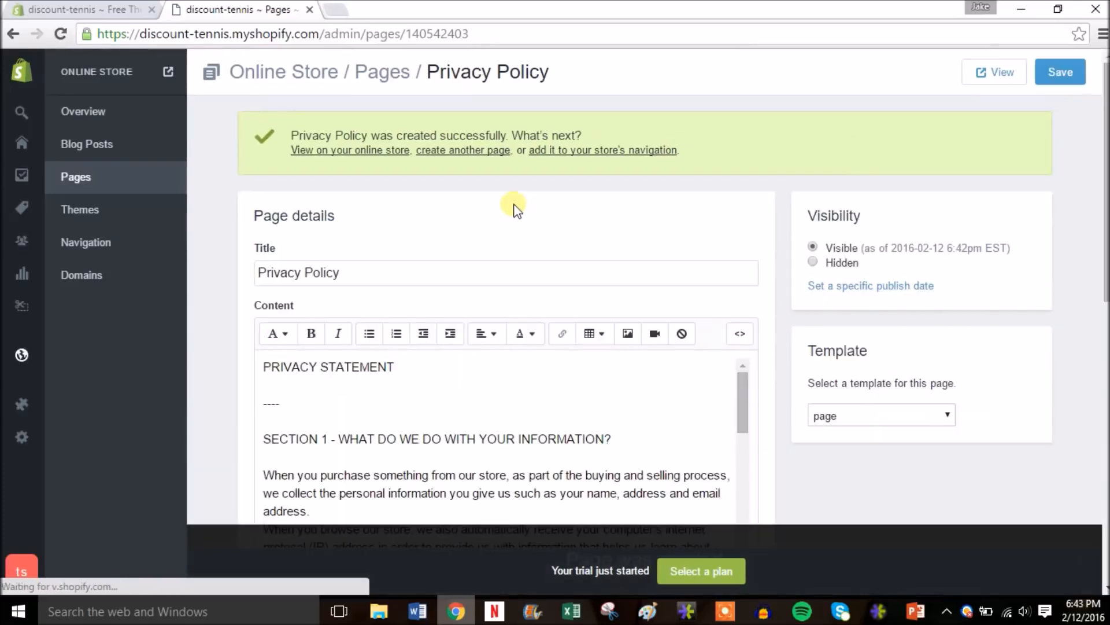
pyautogui.rightClick(990, 71)
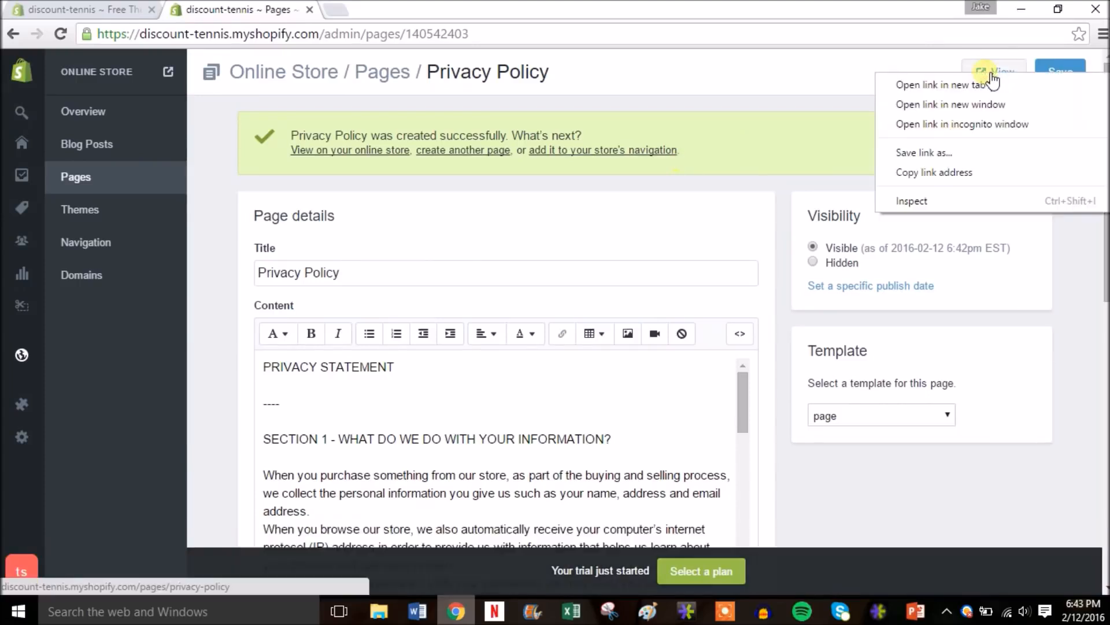
pyautogui.click(967, 85)
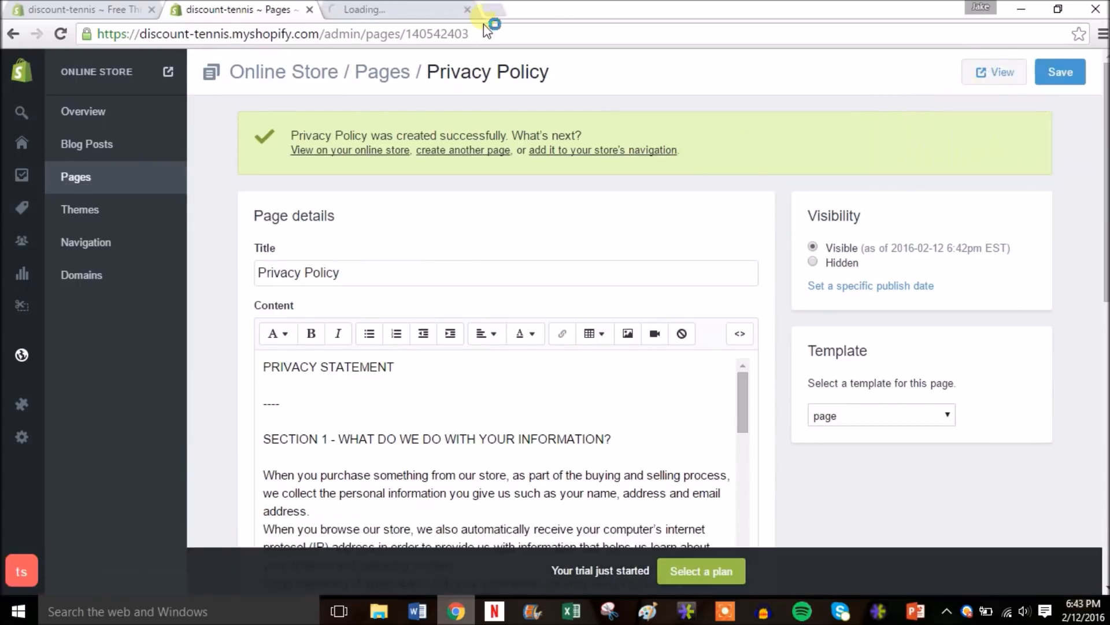
pyautogui.click(382, 14)
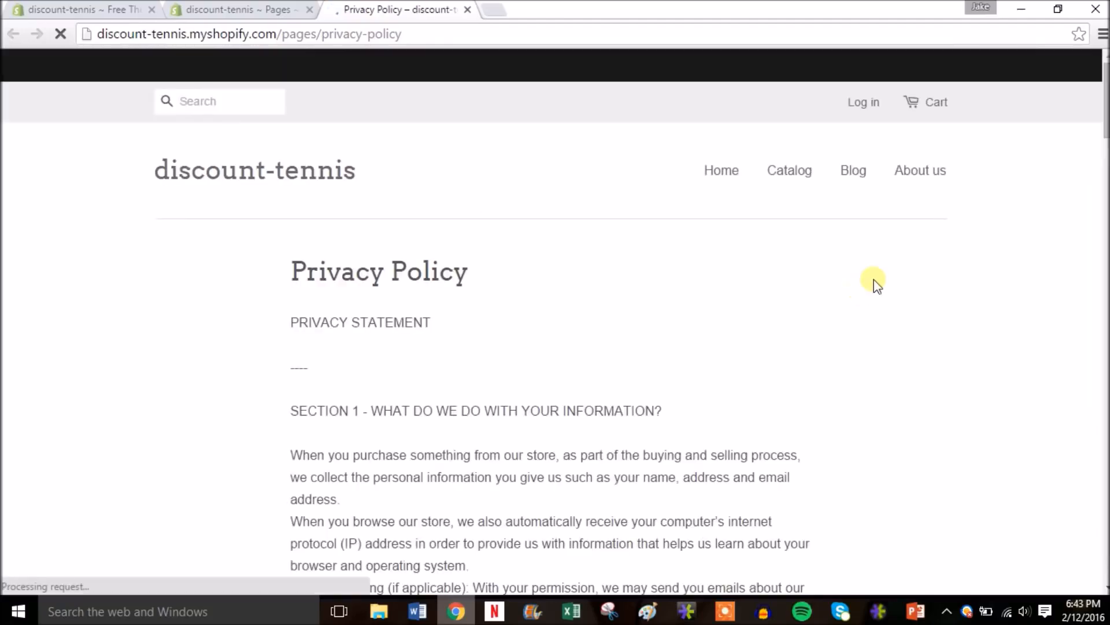
pyautogui.moveTo(1104, 90)
pyautogui.mouseDown()
pyautogui.moveTo(1103, 242)
pyautogui.moveTo(1103, 68)
pyautogui.mouseUp()
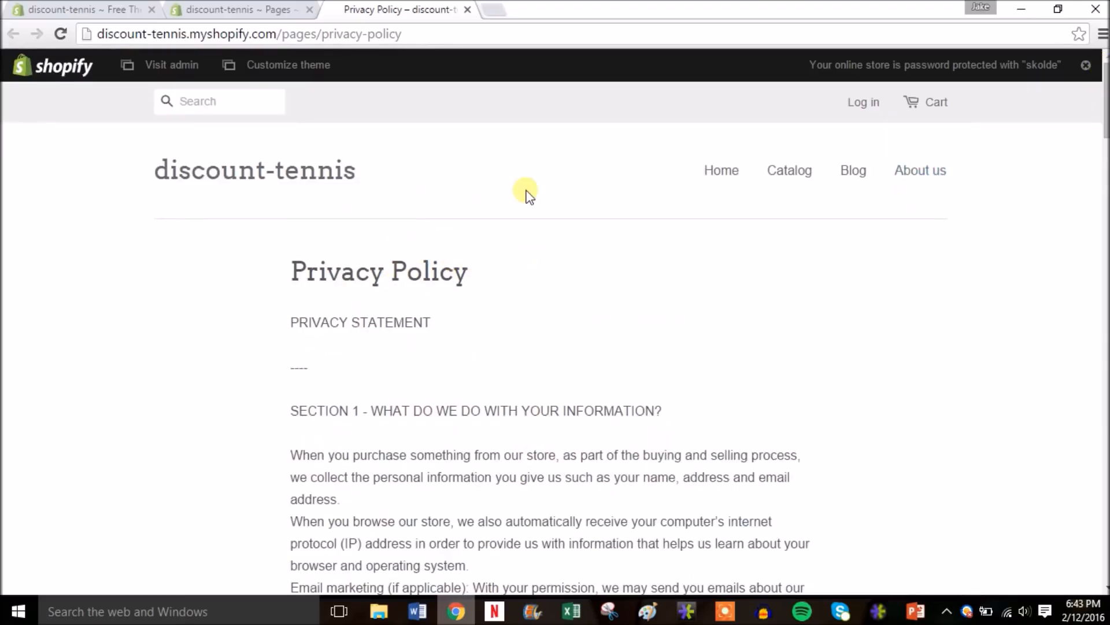
pyautogui.click(466, 10)
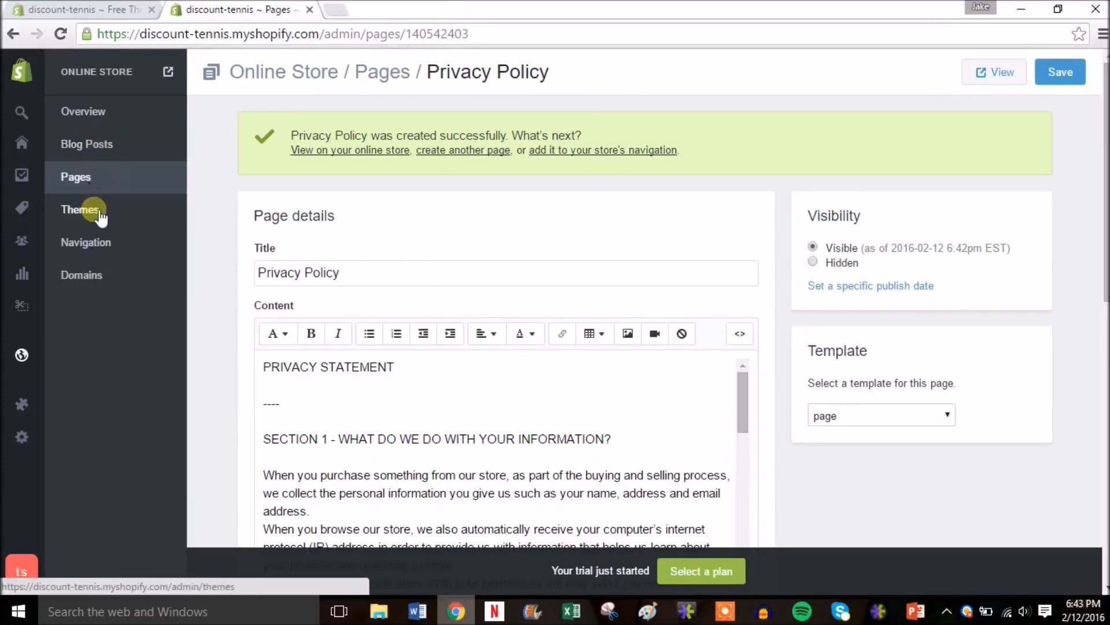
# - Go to Settings > Shipping to view the Domestic and Rest of world weight-based rates
pyautogui.moveTo(26, 436)
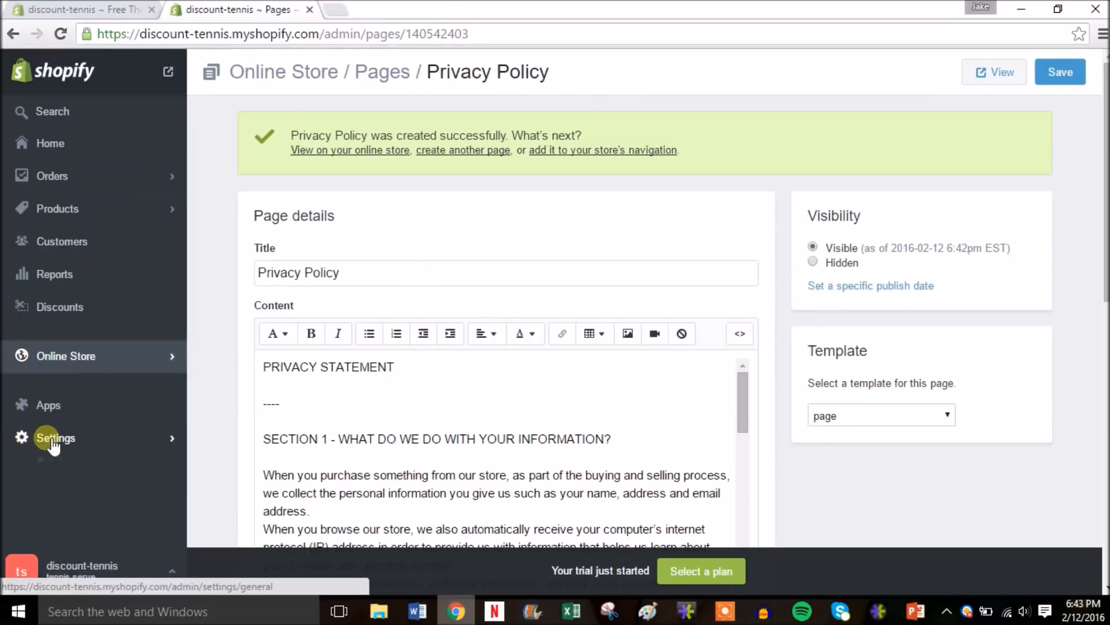
pyautogui.click(53, 442)
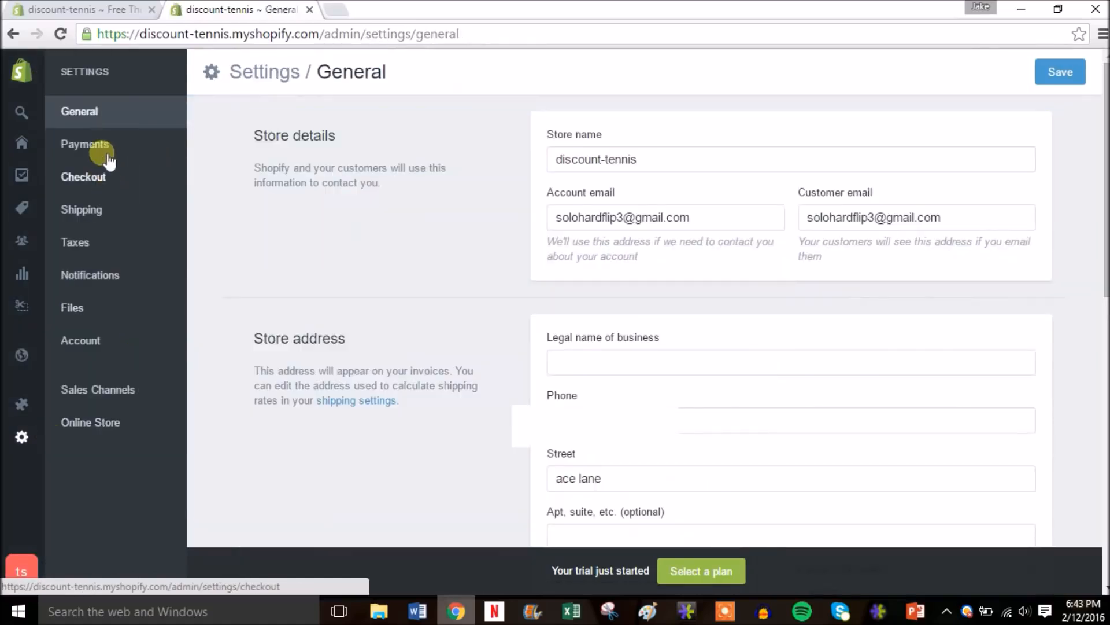
pyautogui.click(99, 218)
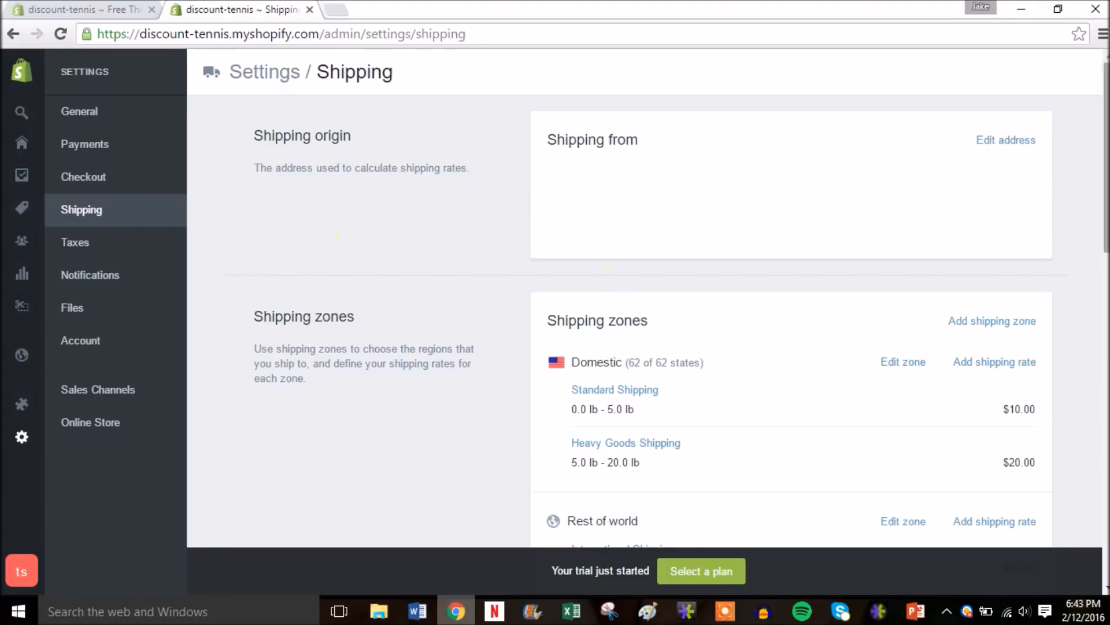
pyautogui.scroll(-3, 648, 307)
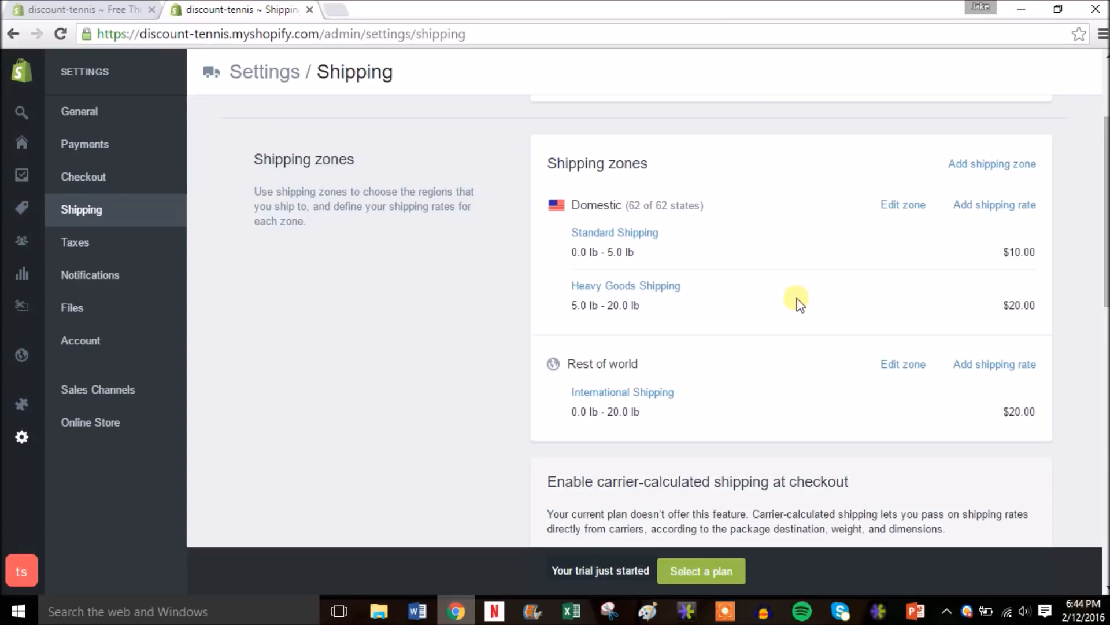
# - Set the Domestic Standard Shipping cost to 5.00, save it, and review the zone's rates
pyautogui.click(641, 233)
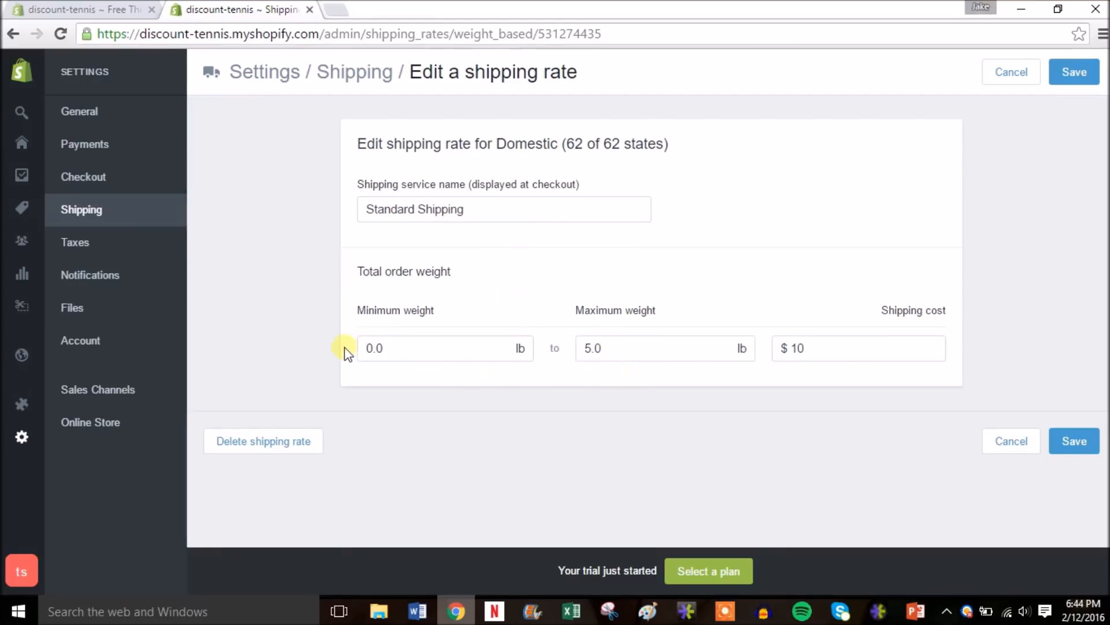
pyautogui.click(821, 356)
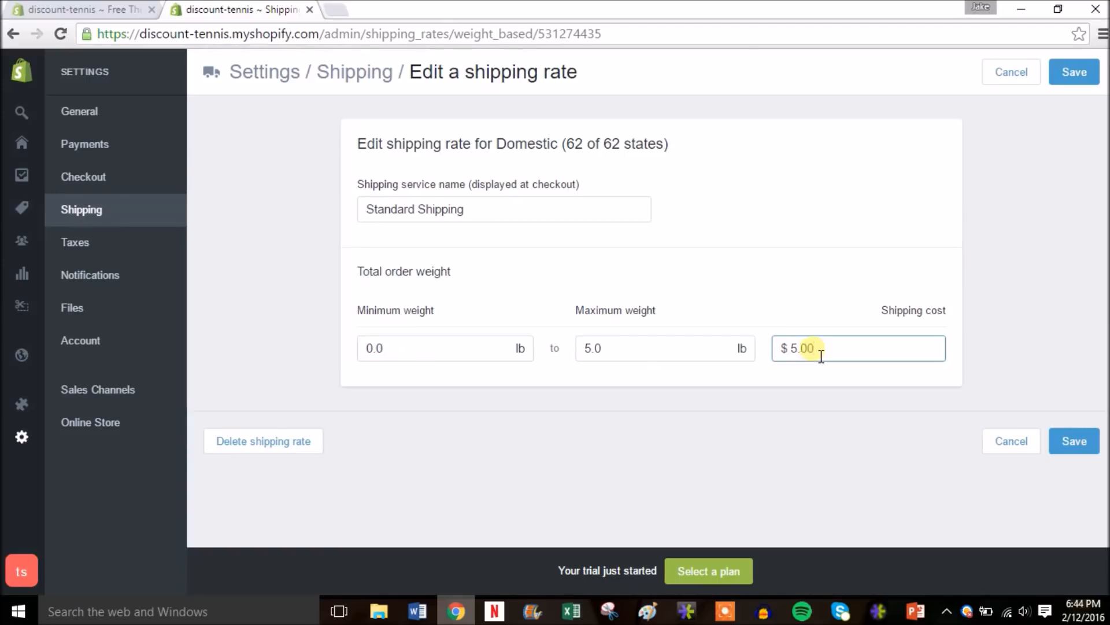
pyautogui.click(1086, 451)
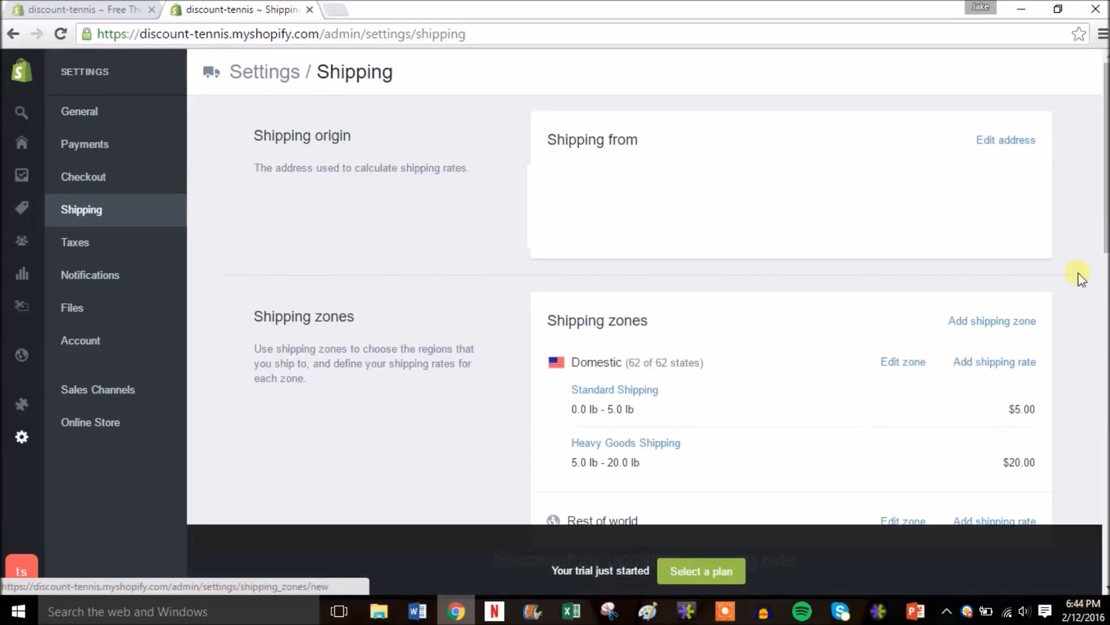
pyautogui.moveTo(1106, 231); pyautogui.dragTo(1105, 300)
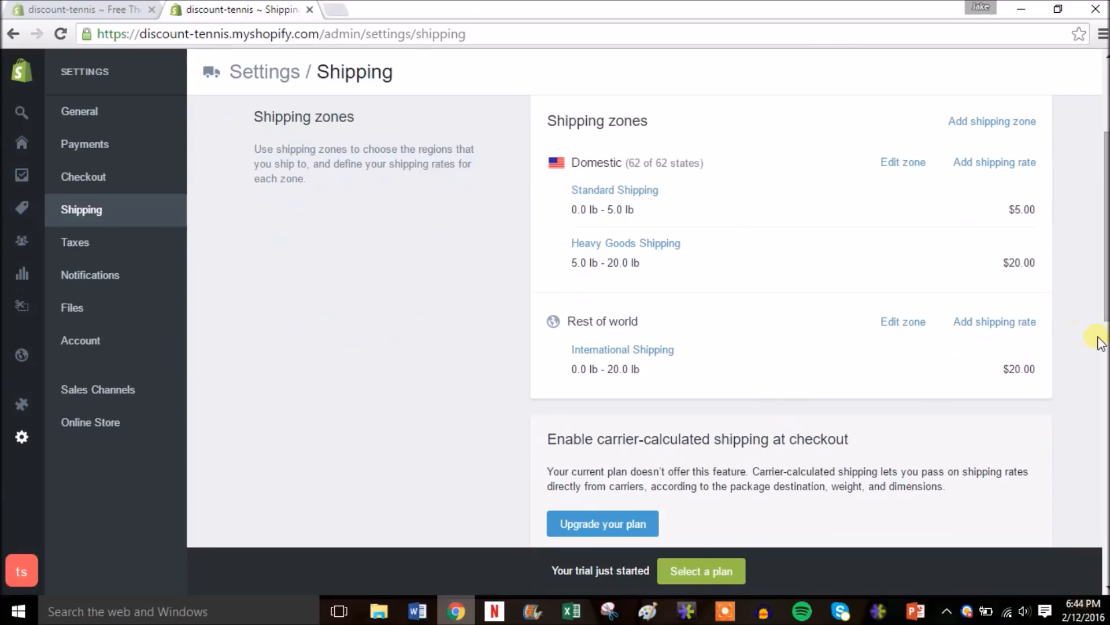
pyautogui.scroll(-3, 1104, 318)
pyautogui.moveTo(1104, 318); pyautogui.dragTo(1105, 418)
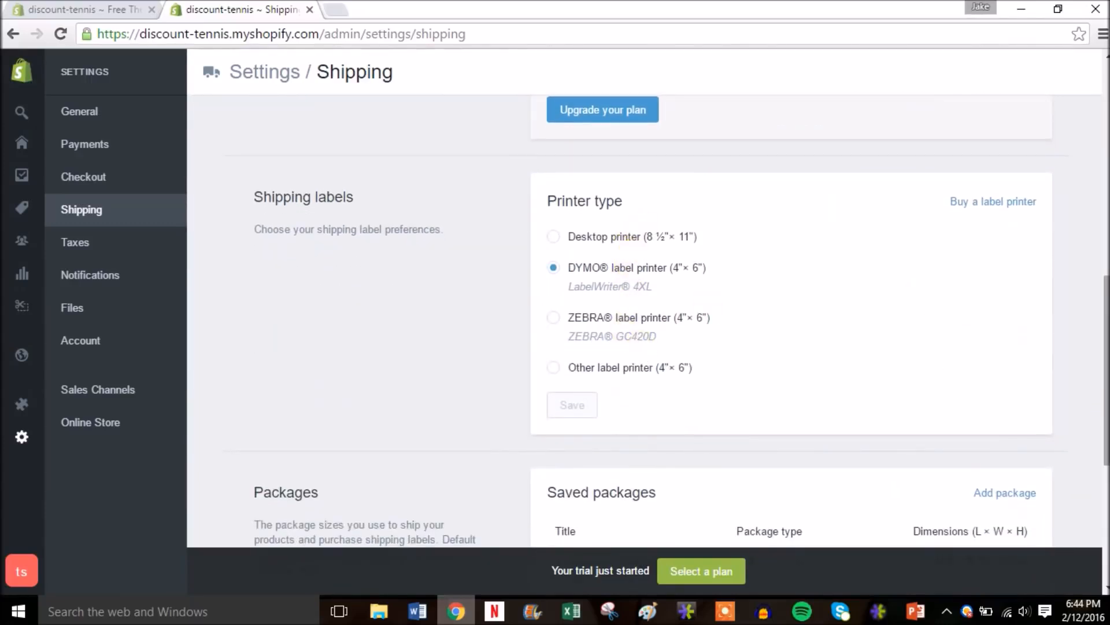
pyautogui.moveTo(1105, 325); pyautogui.dragTo(1102, 156)
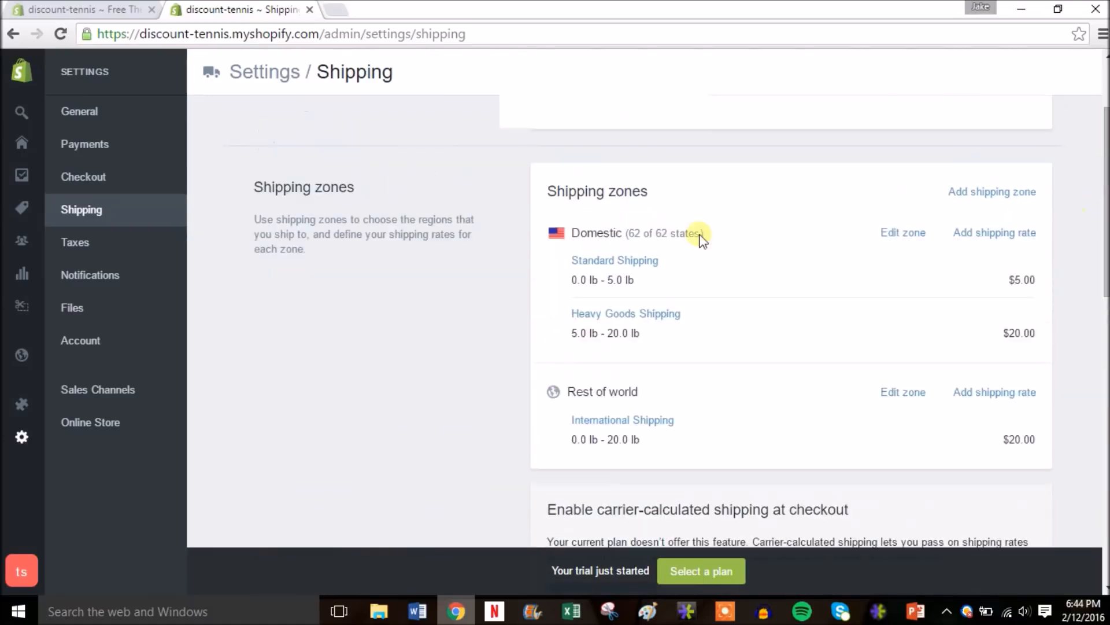
# - Review the tax settings
pyautogui.click(96, 251)
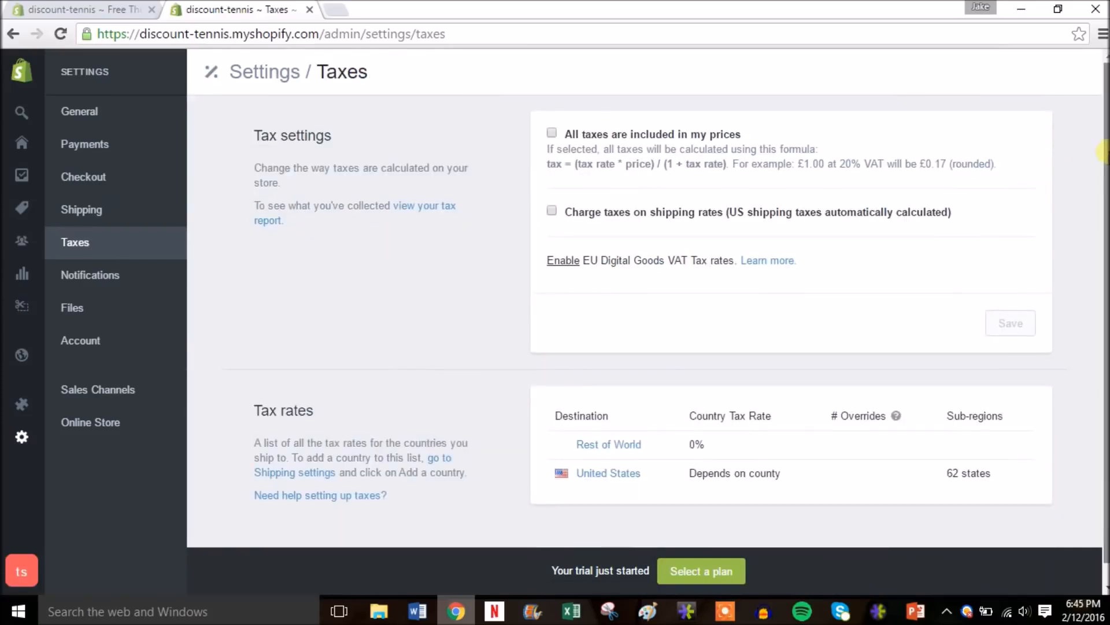
pyautogui.moveTo(1103, 154); pyautogui.dragTo(1104, 187)
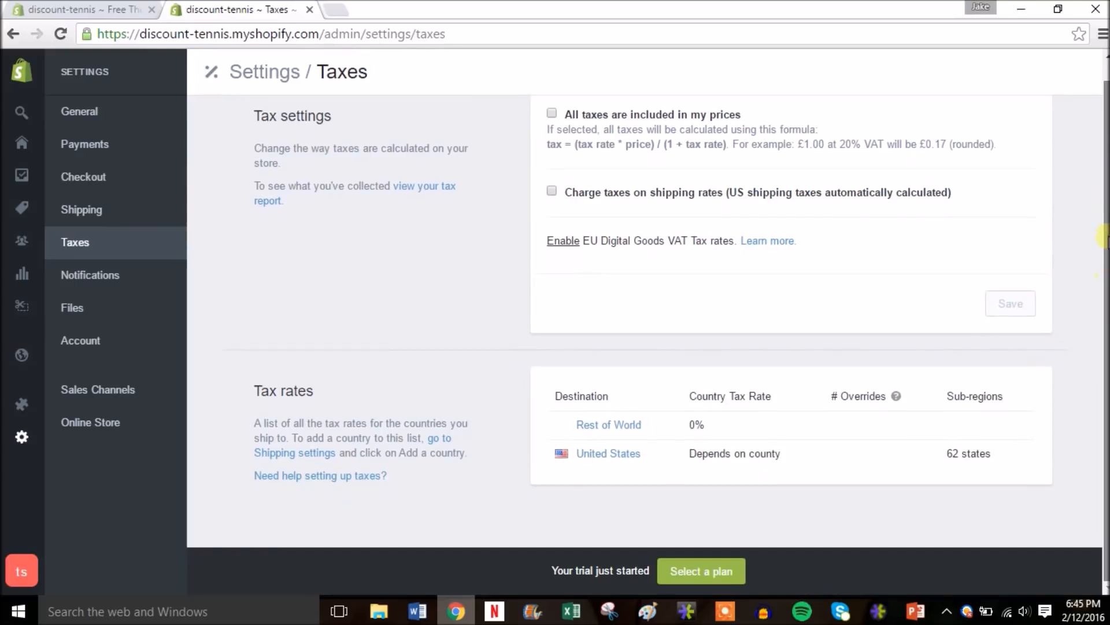
pyautogui.moveTo(1104, 237); pyautogui.dragTo(1104, 107)
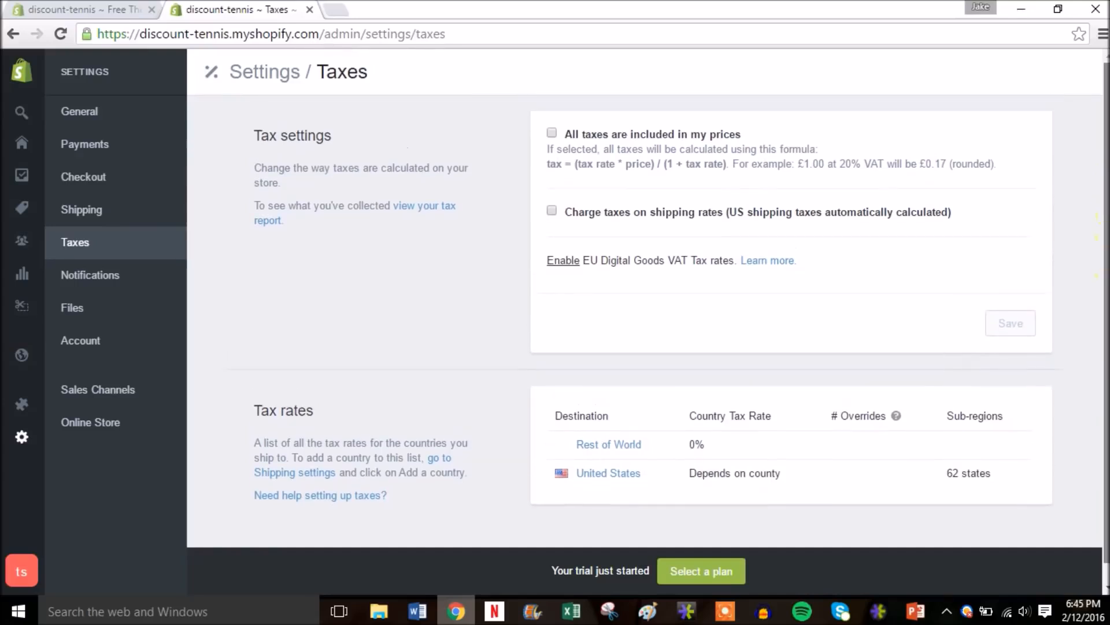
# - Look through the Notifications settings, then view Files, which has no uploads yet
pyautogui.click(94, 286)
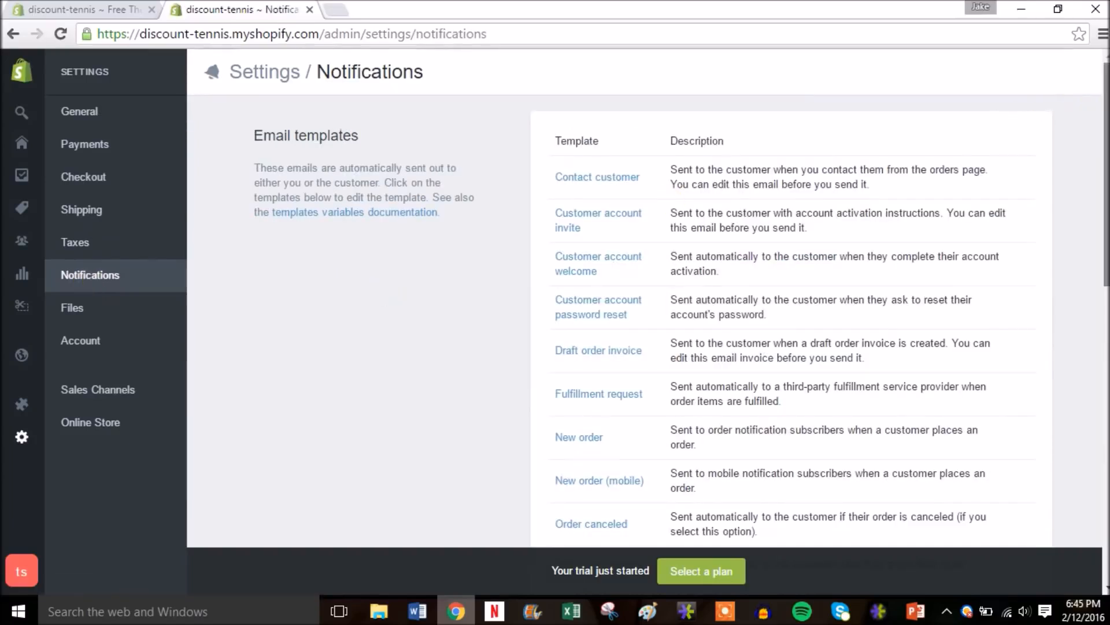
pyautogui.scroll(-10, 681, 300)
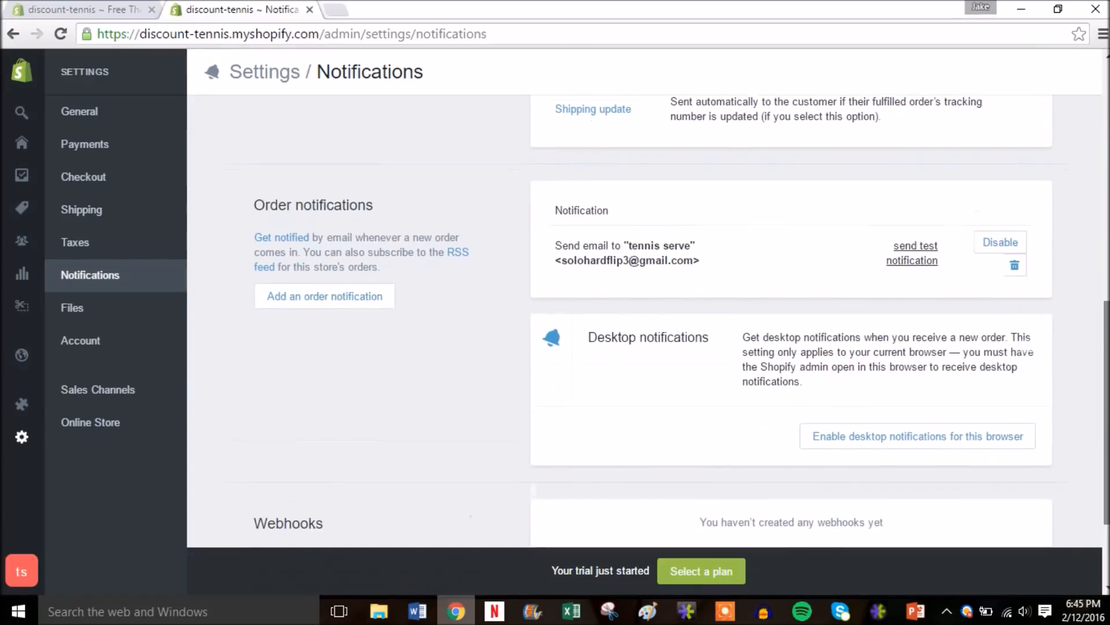
pyautogui.scroll(-2, 429, 282)
pyautogui.scroll(2, 428, 282)
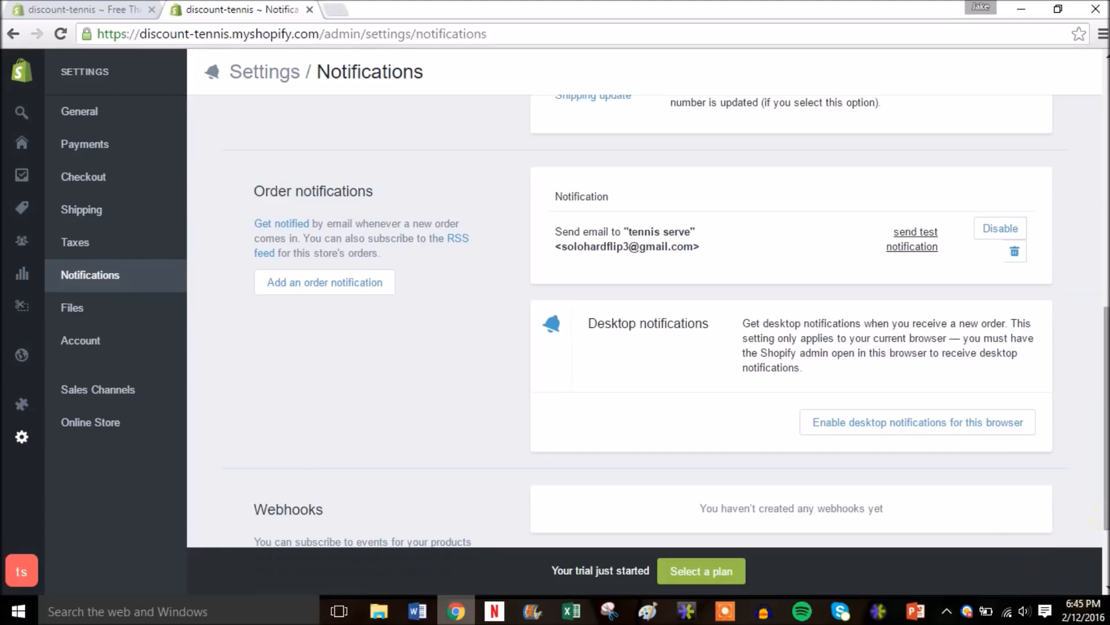
pyautogui.moveTo(1105, 524); pyautogui.dragTo(1105, 272)
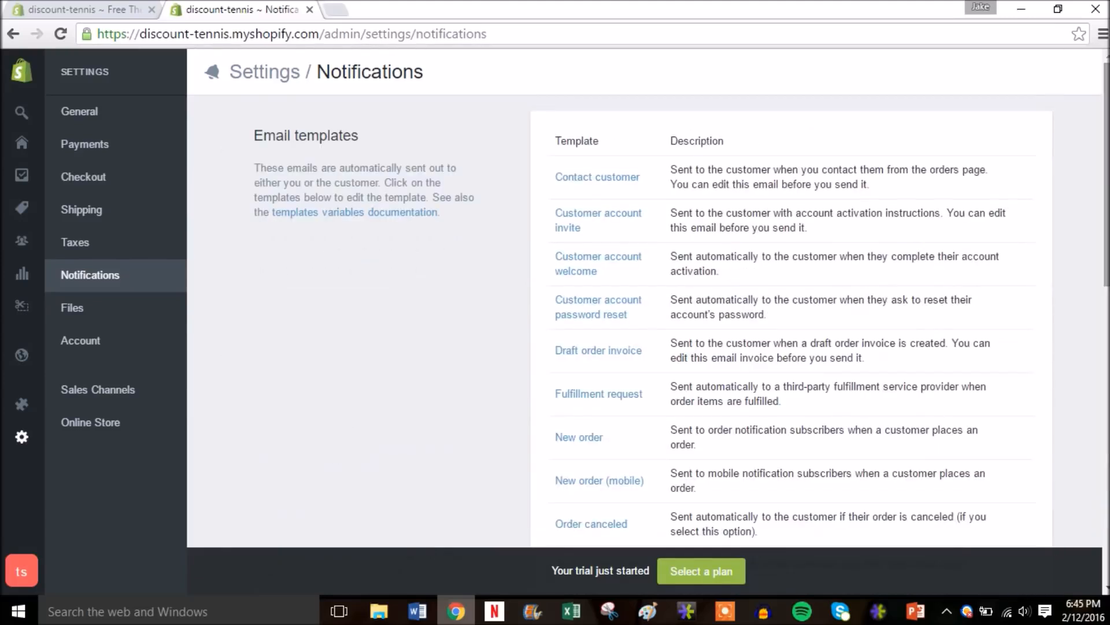
pyautogui.click(101, 309)
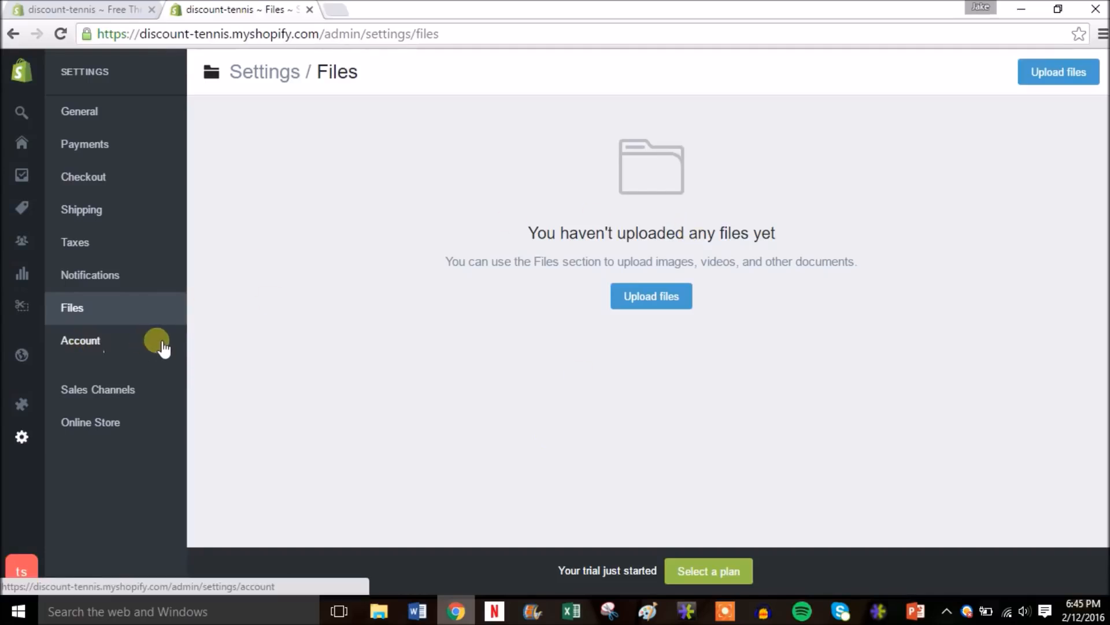
# - Review the Account settings: Trial/Monthly plan, Active status and 2.9% + 30¢ card rate
pyautogui.click(129, 343)
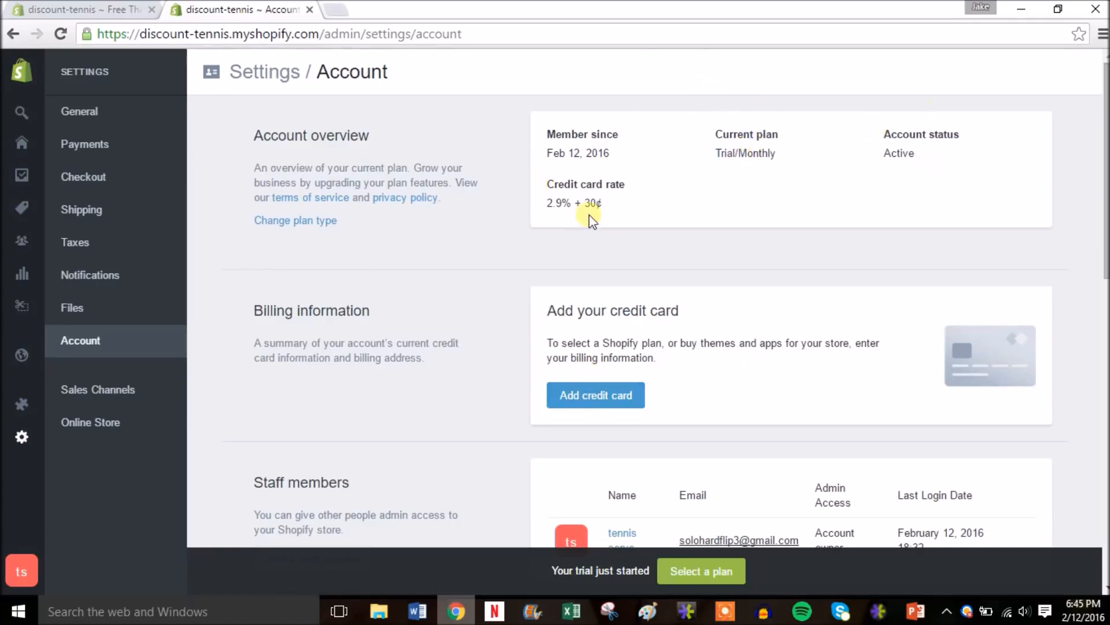
pyautogui.moveTo(1104, 188); pyautogui.dragTo(1105, 278)
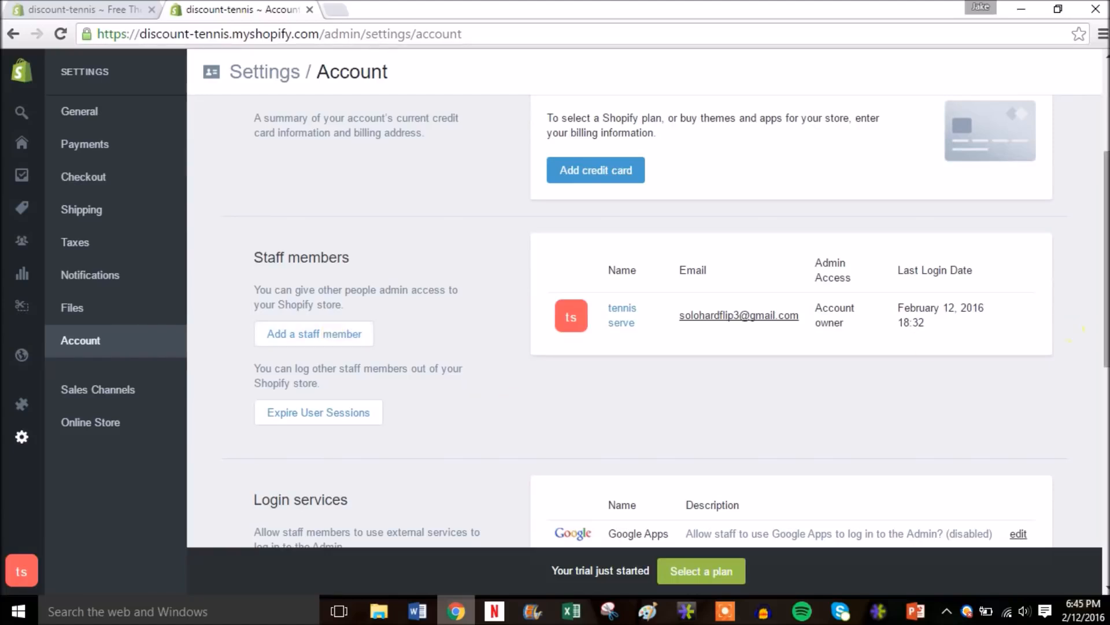
pyautogui.scroll(-3, 1084, 329)
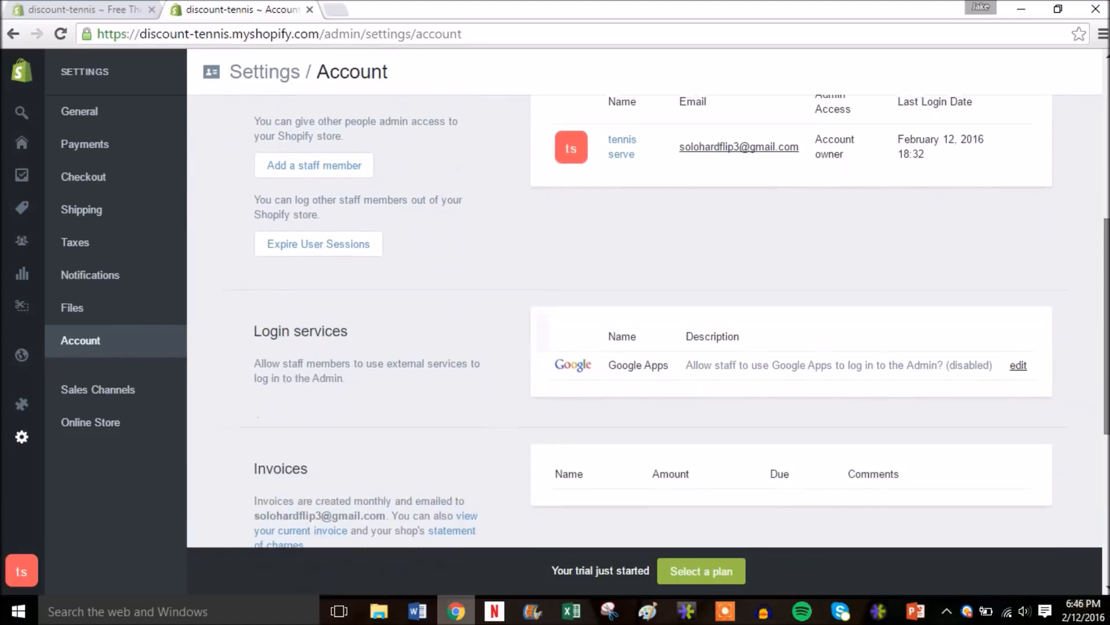
pyautogui.scroll(2, 1083, 328)
pyautogui.scroll(5, 1104, 134)
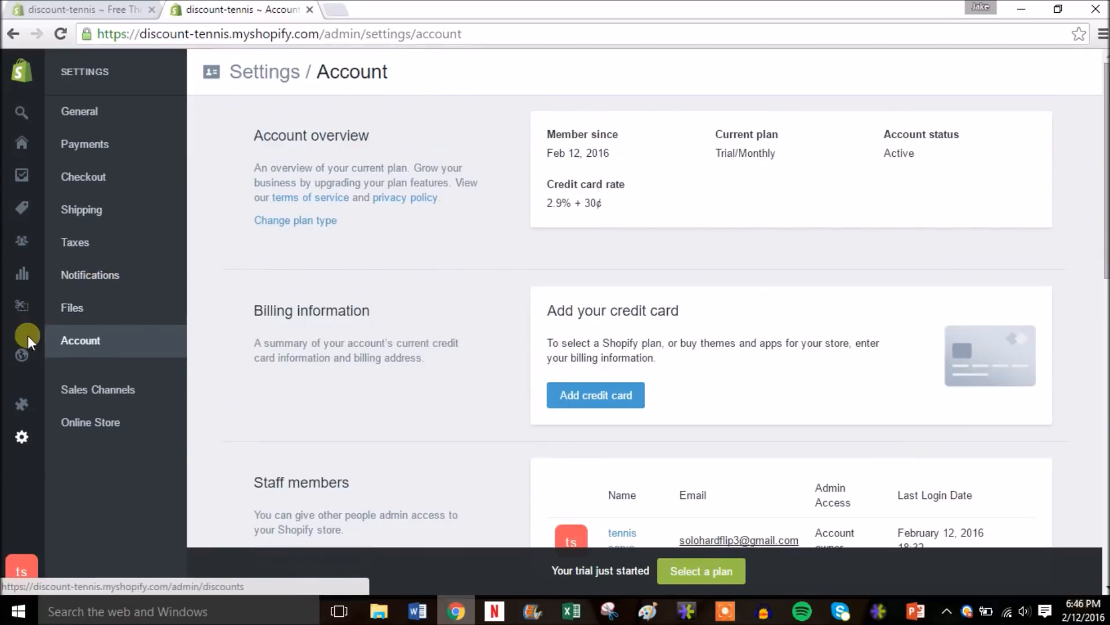
pyautogui.moveTo(25, 361)
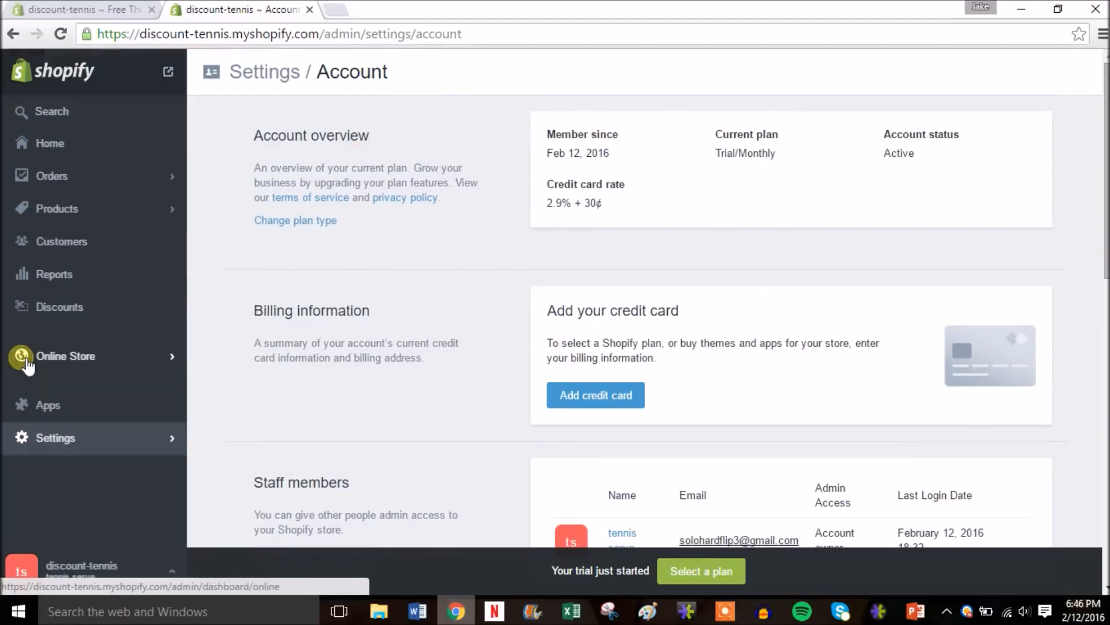
# - Go to Products and start a new product with Add product
pyautogui.click(126, 361)
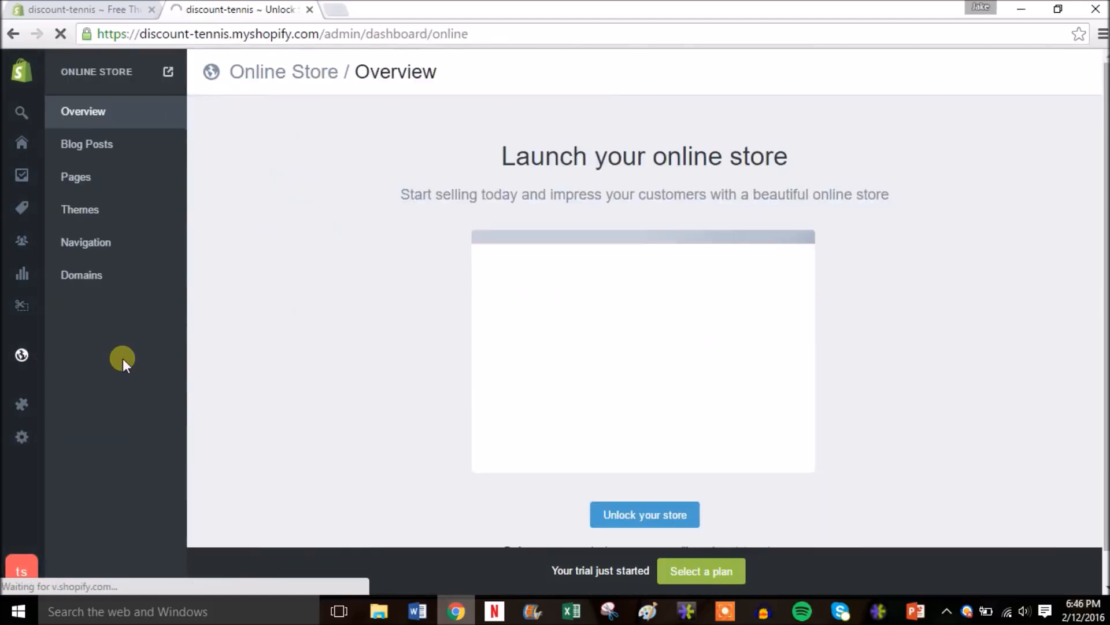
pyautogui.moveTo(21, 238)
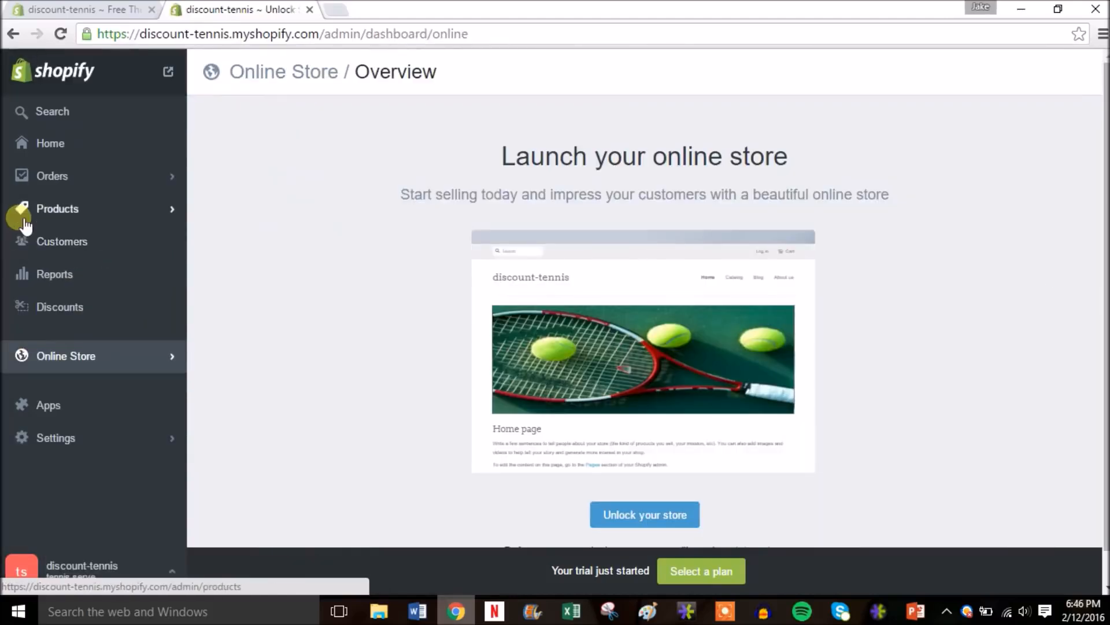
pyautogui.click(57, 209)
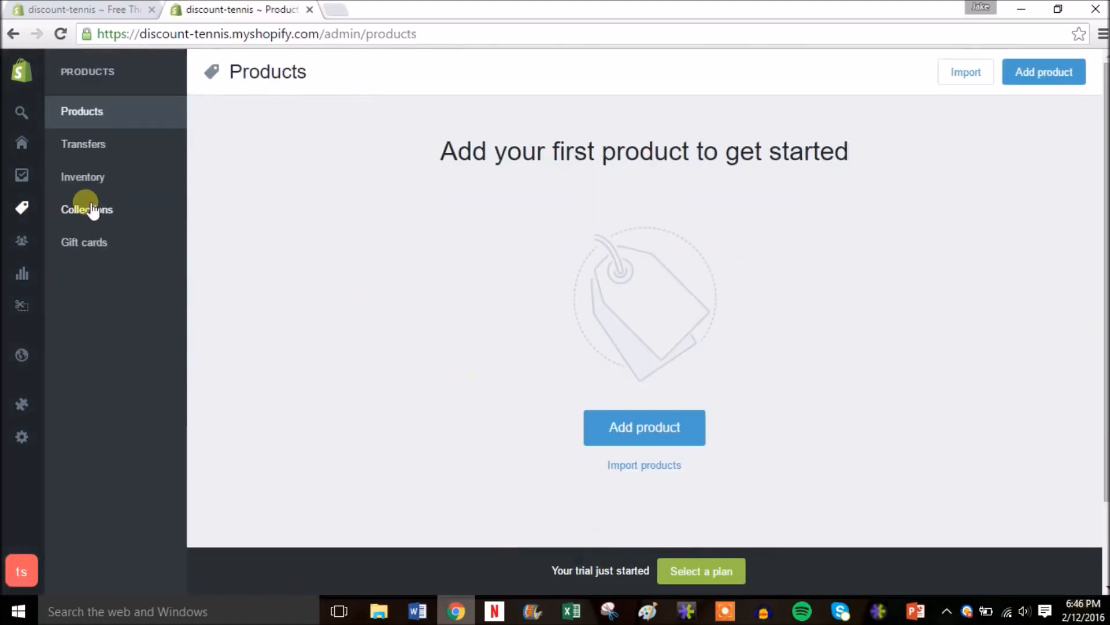
pyautogui.click(629, 430)
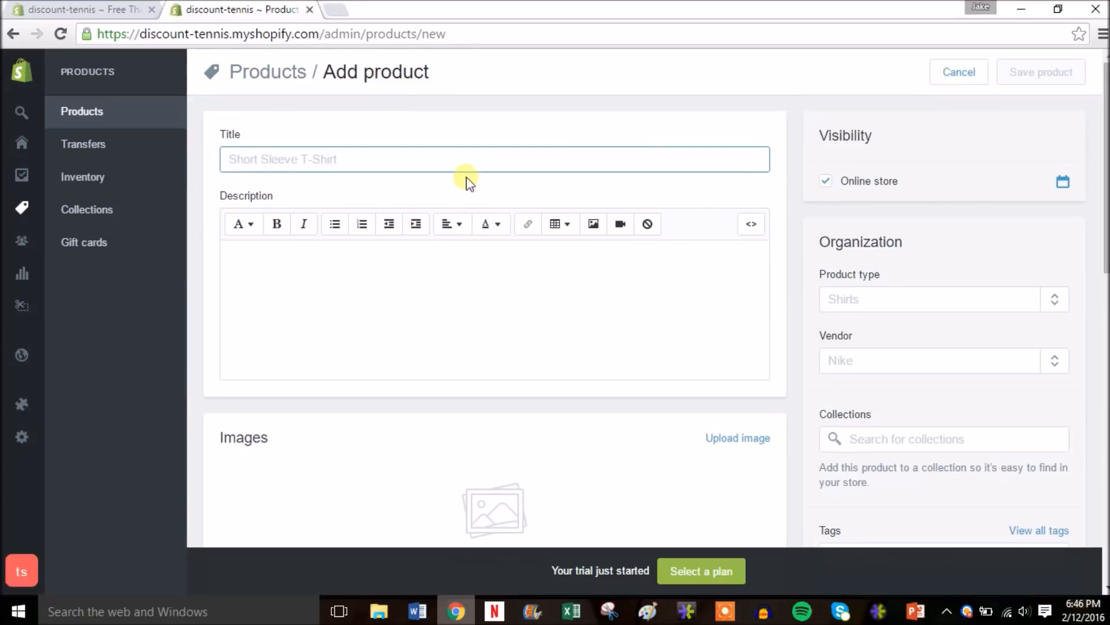
# - Enter 'Tennis Ball Bucket' as the product title, fixing the typo
pyautogui.write('Ten')
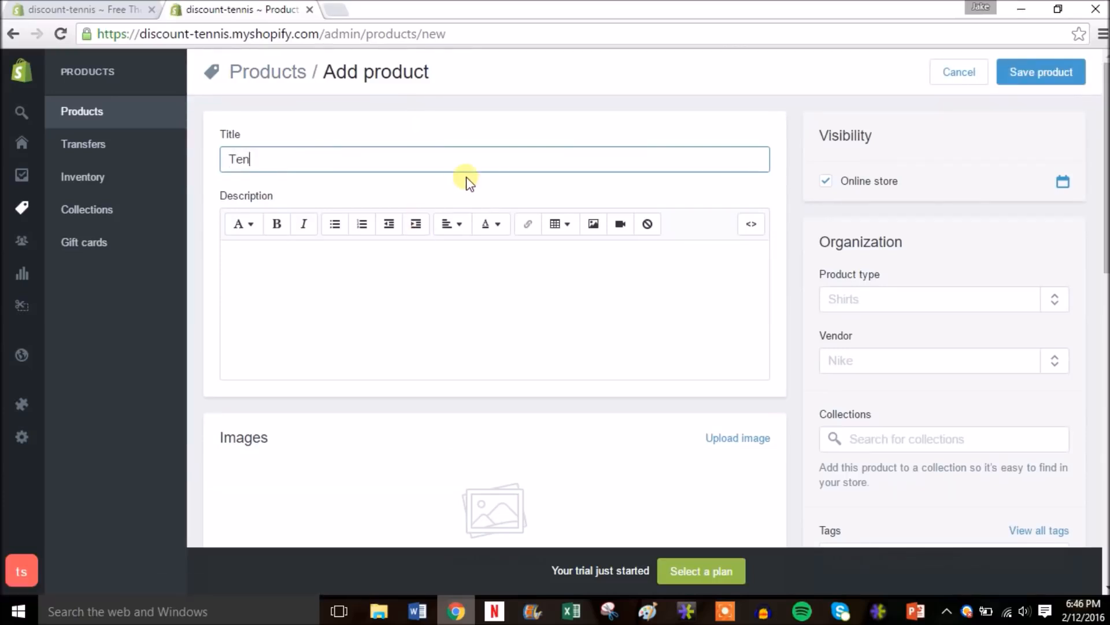
pyautogui.write('nis Ball Bucket')
# - Write the description 'Bucket of tennis balls perfect for practice'
pyautogui.click(369, 317)
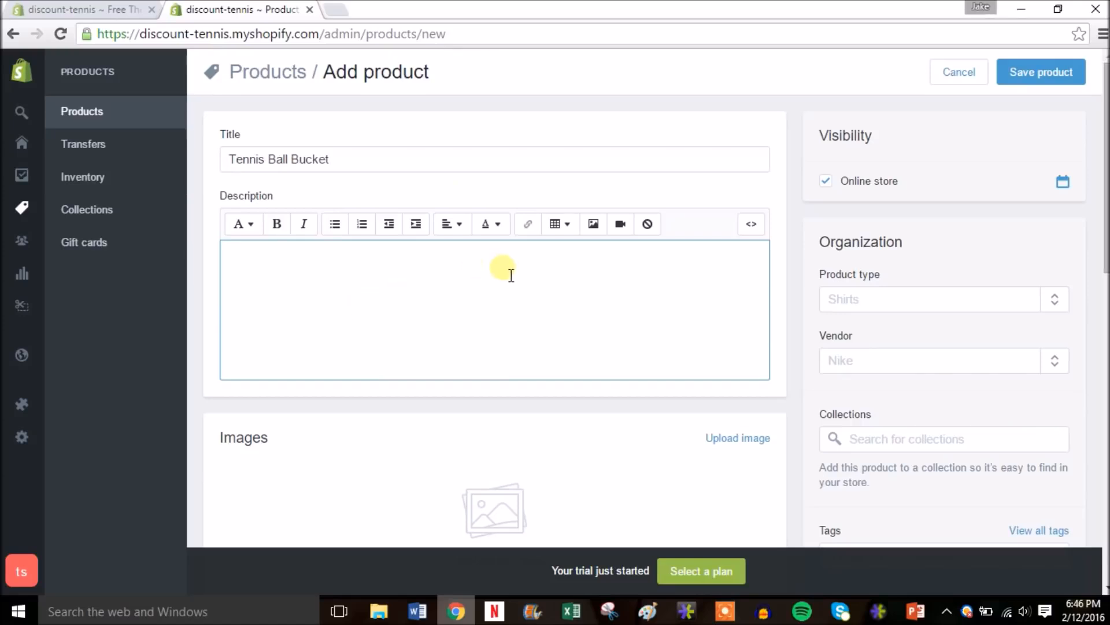
pyautogui.moveTo(1105, 252); pyautogui.dragTo(1105, 284)
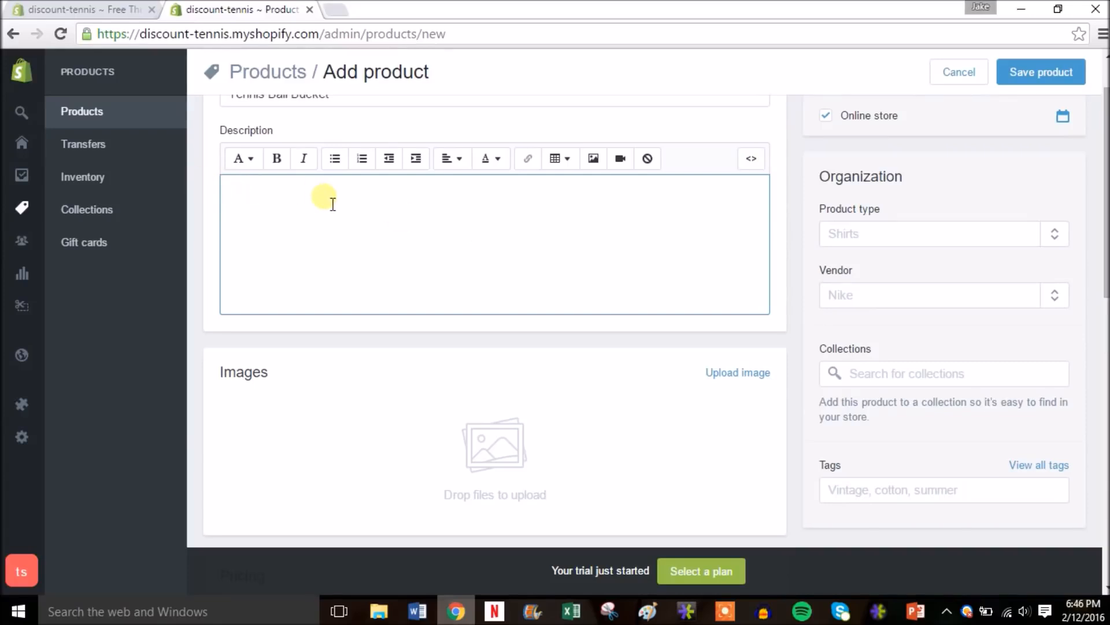
pyautogui.write('Bucket of tennis balls')
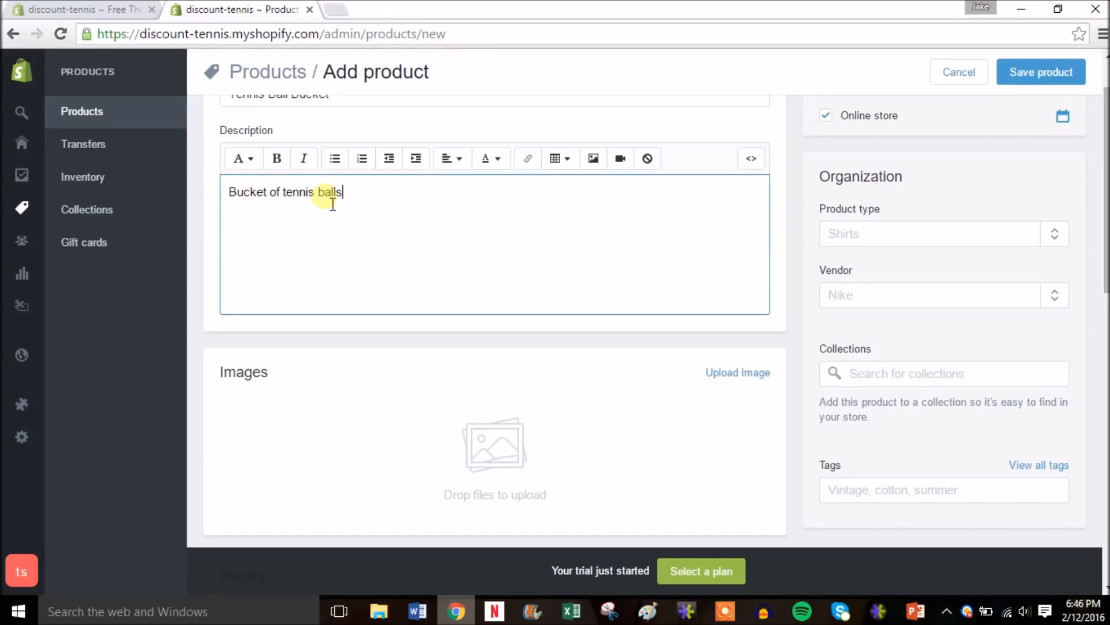
pyautogui.write(' perfect for practice.')
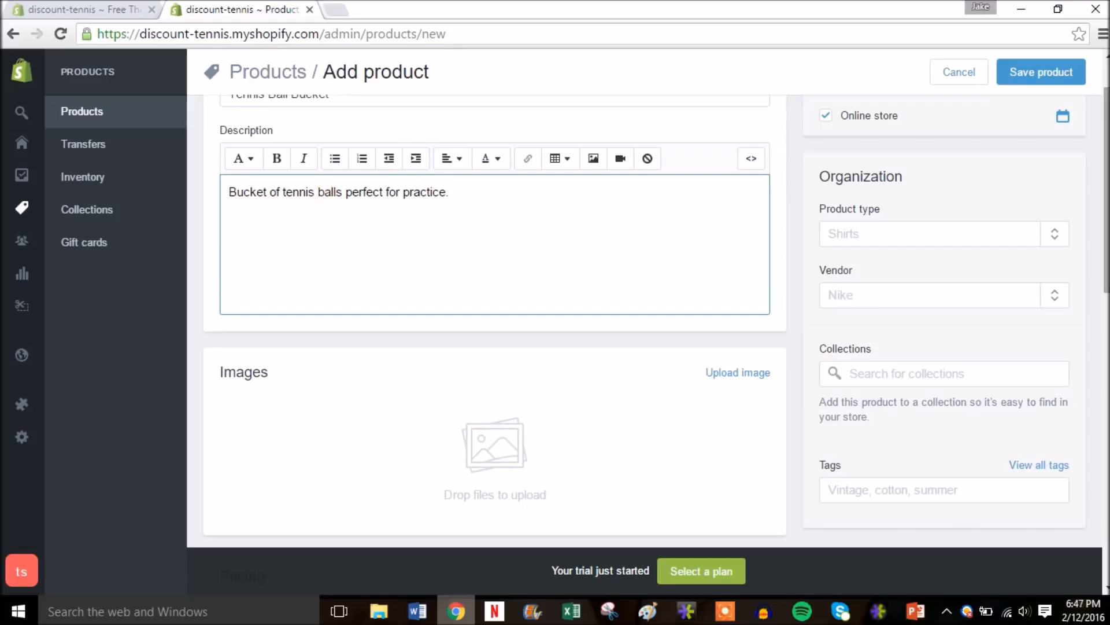
pyautogui.moveTo(1106, 188); pyautogui.dragTo(1106, 191)
pyautogui.scroll(-2, 901, 268)
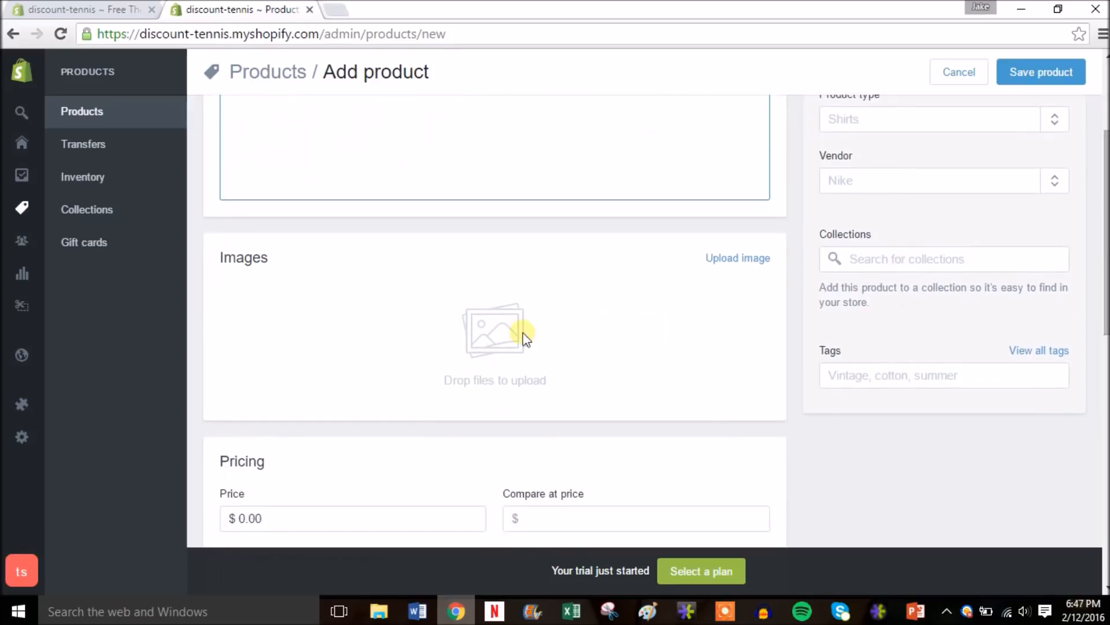
# - Upload the Tennis Ball Bucket picture from the file picker into the product's Images section
pyautogui.click(758, 259)
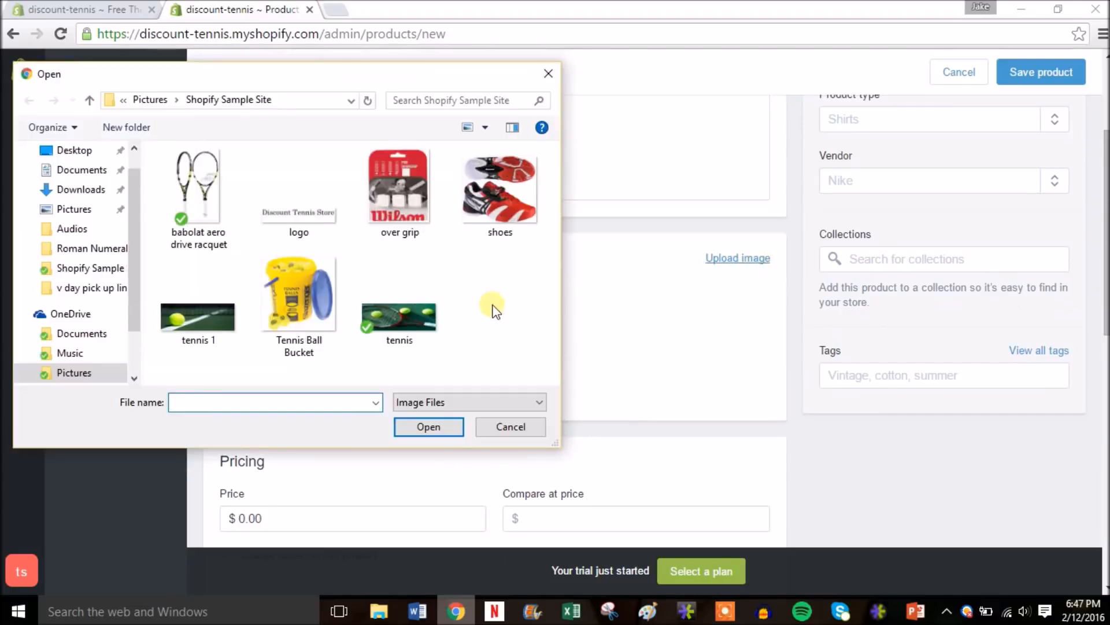
pyautogui.doubleClick(291, 305)
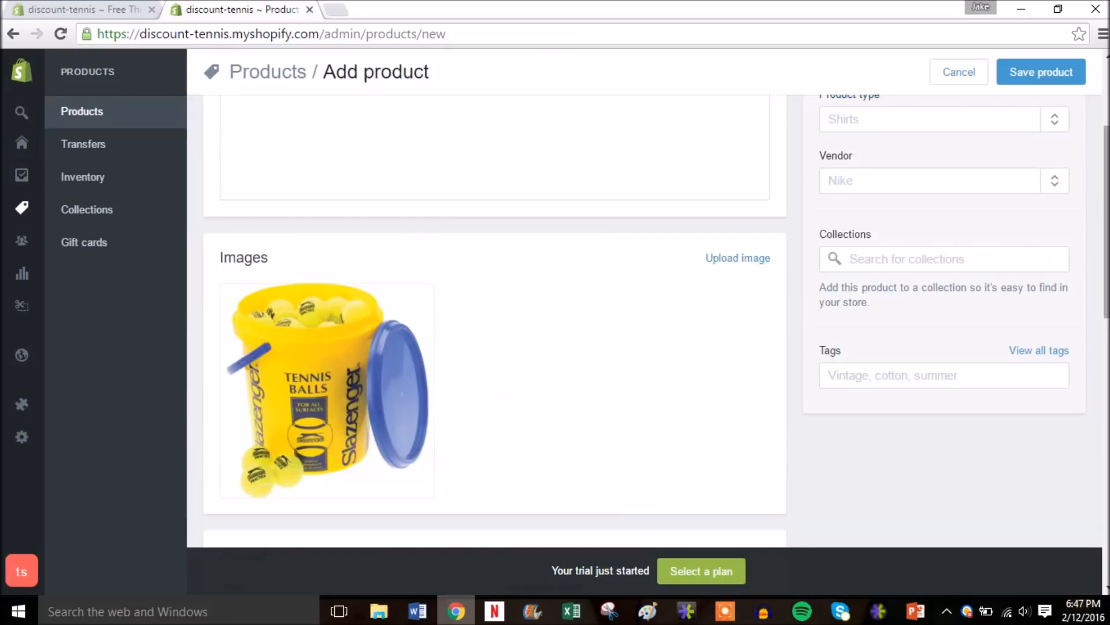
pyautogui.moveTo(1103, 218); pyautogui.dragTo(1103, 314)
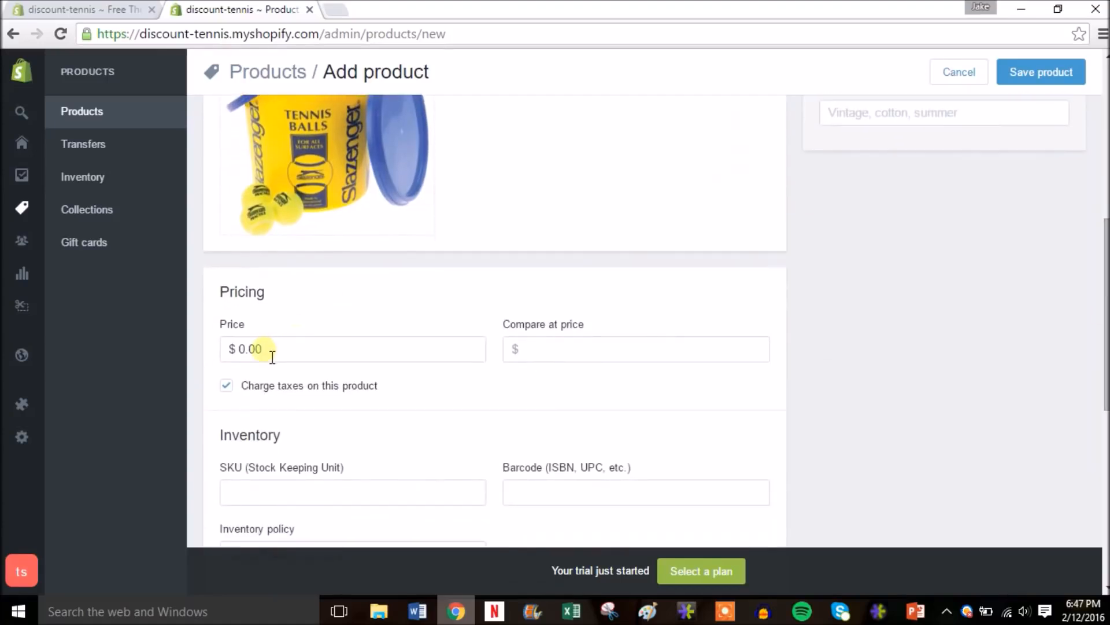
# - Enter 59.99 as the Price and 89.99 as the Compare at price
pyautogui.moveTo(268, 349); pyautogui.dragTo(213, 362)
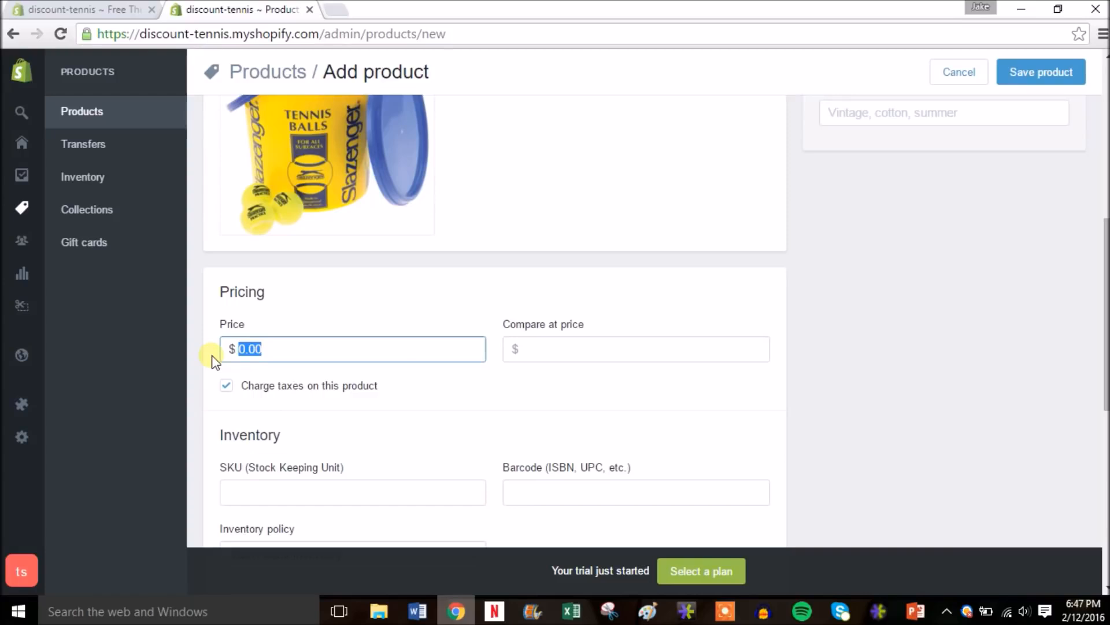
pyautogui.write('59.99')
pyautogui.click(586, 354)
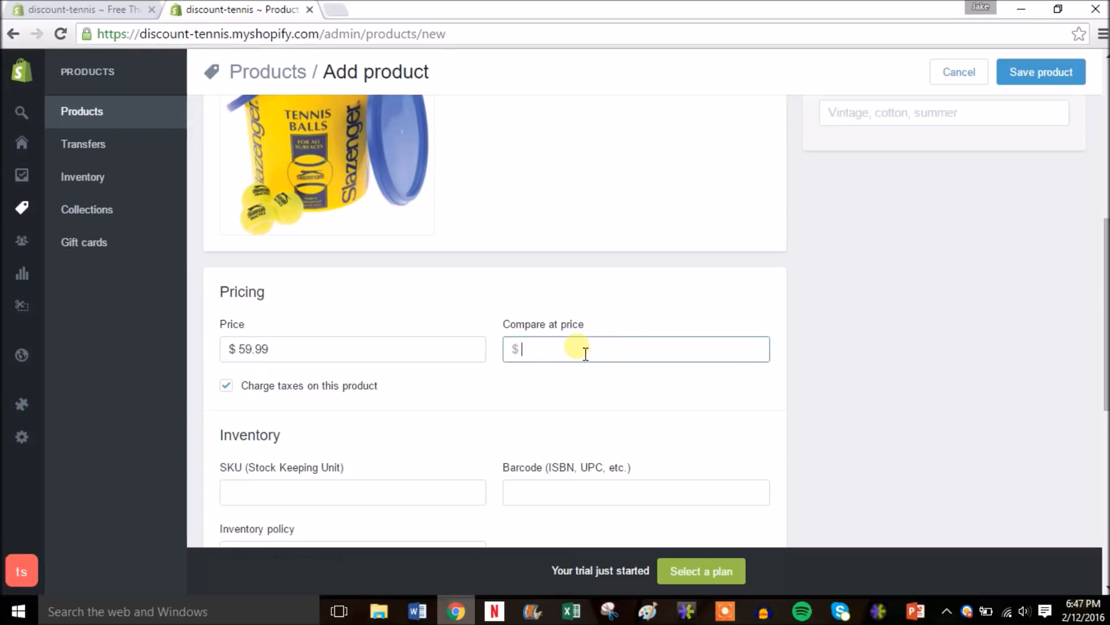
pyautogui.write('89.99')
# - Give the Tennis Ball Bucket SKU 1 and Shopify-tracked inventory with quantity 5
pyautogui.click(690, 387)
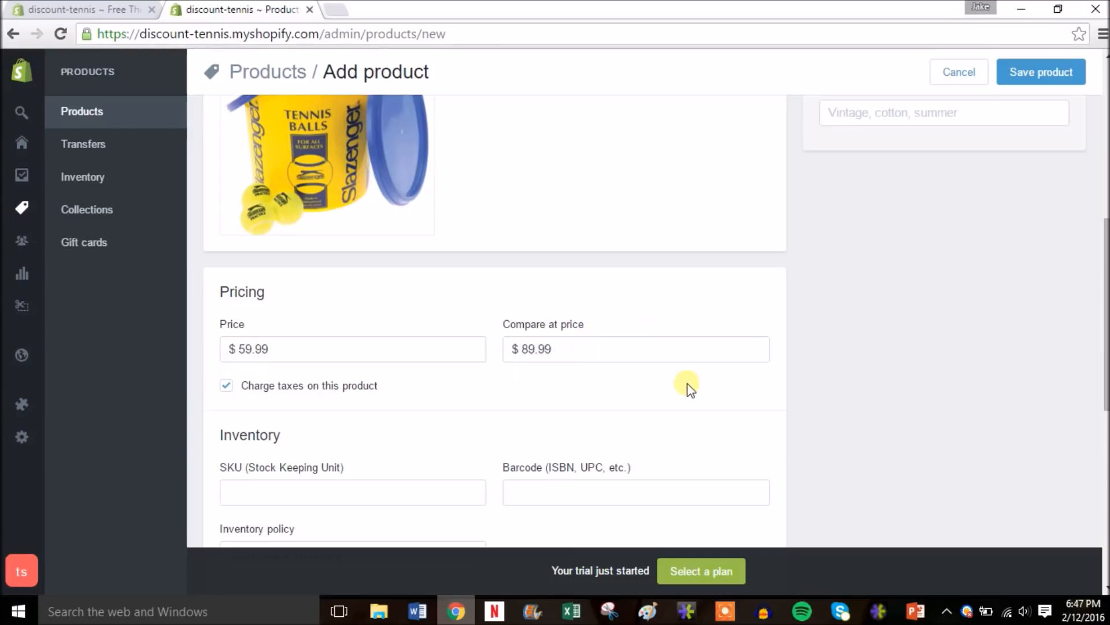
pyautogui.scroll(-2, 872, 363)
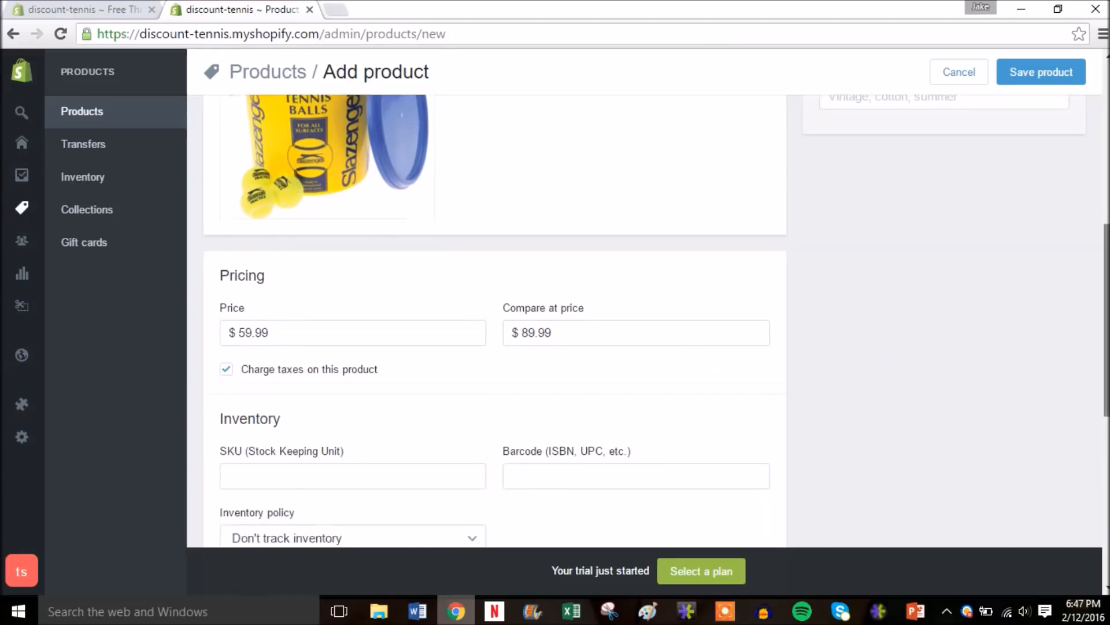
pyautogui.scroll(-2, 233, 371)
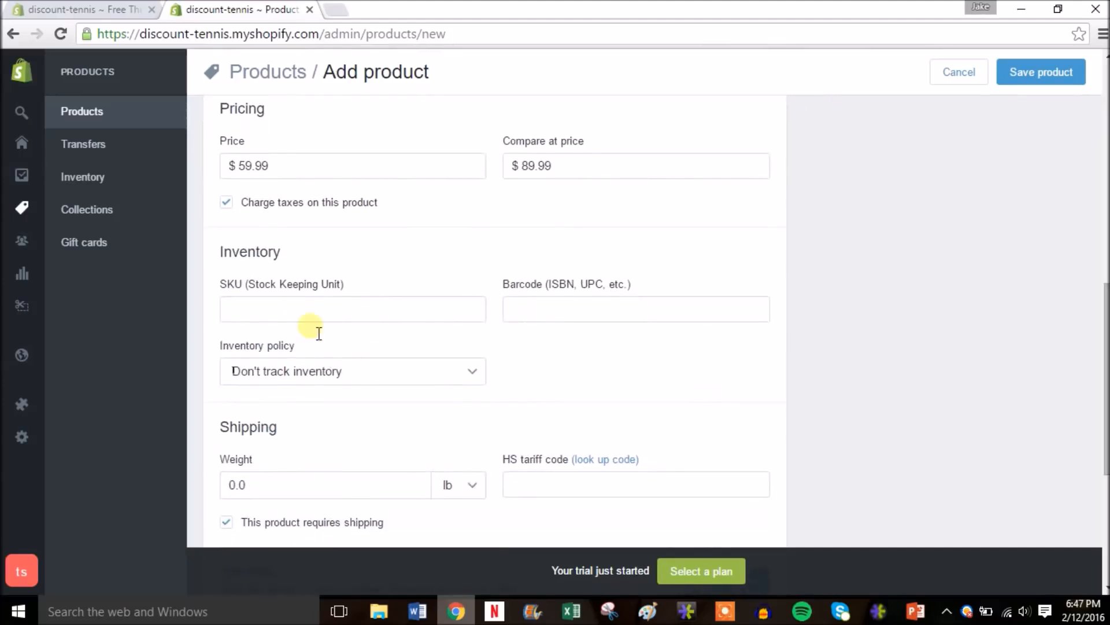
pyautogui.click(403, 321)
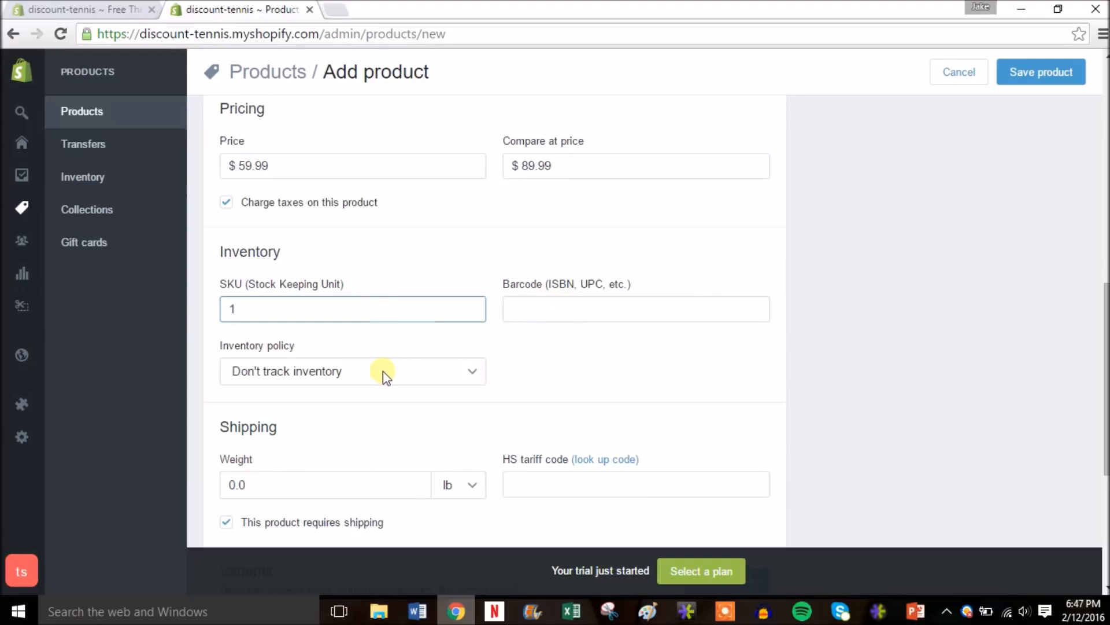
pyautogui.click(477, 377)
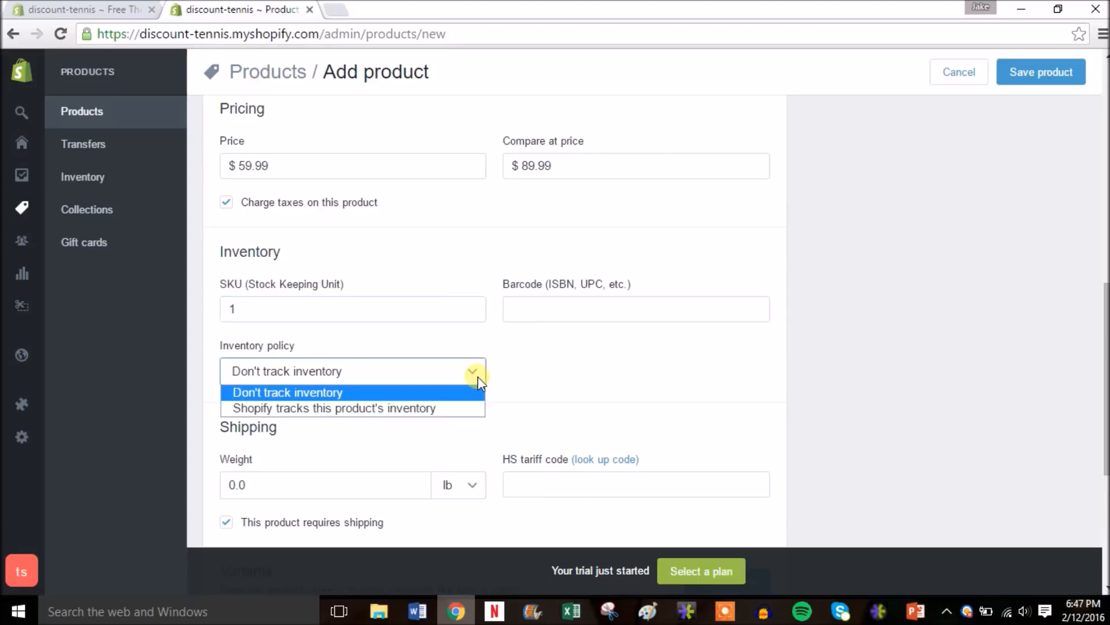
pyautogui.click(397, 411)
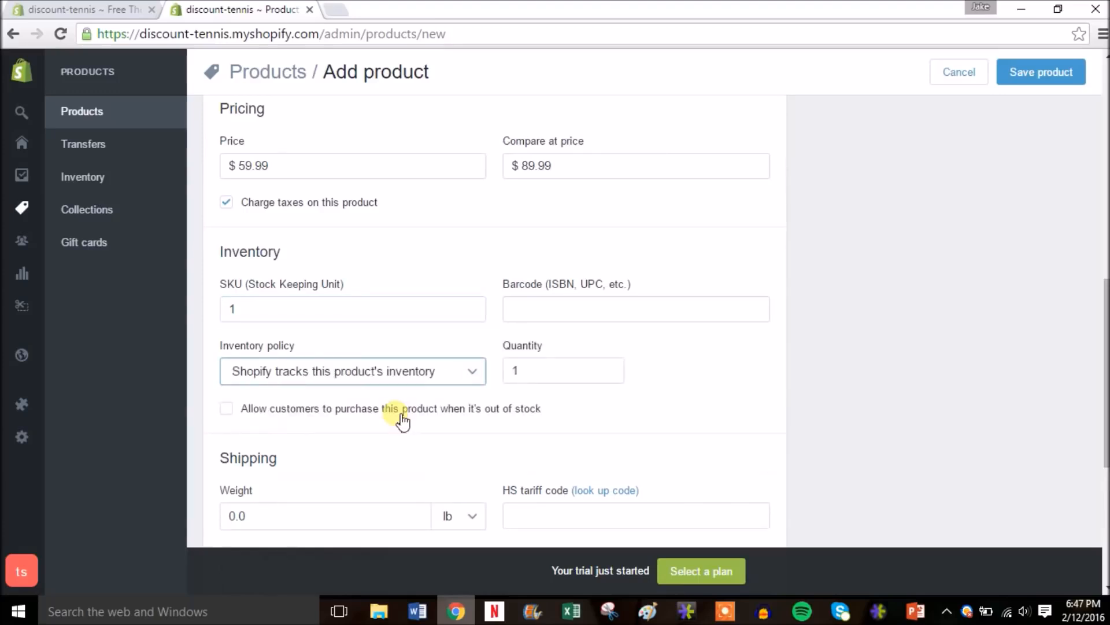
pyautogui.click(540, 372)
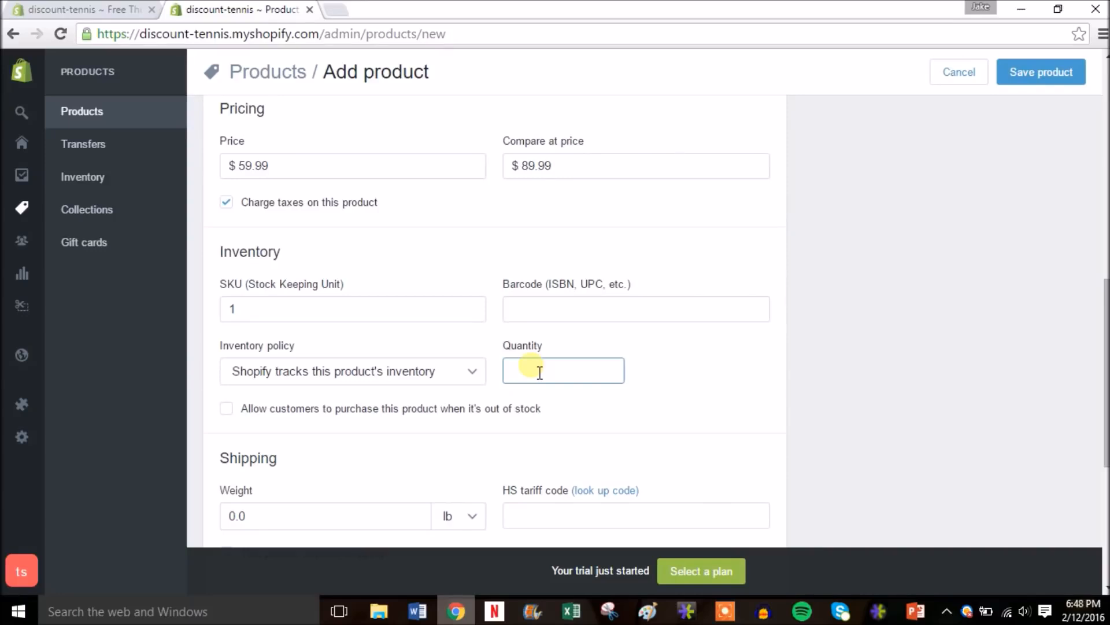
pyautogui.click(676, 382)
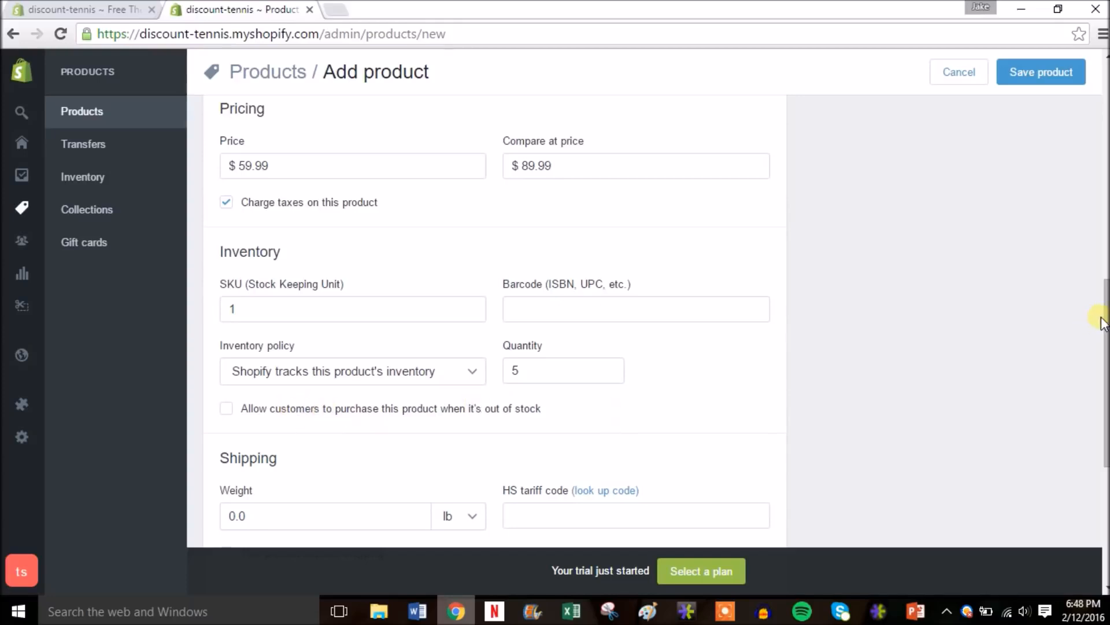
pyautogui.moveTo(1105, 324); pyautogui.dragTo(1105, 391)
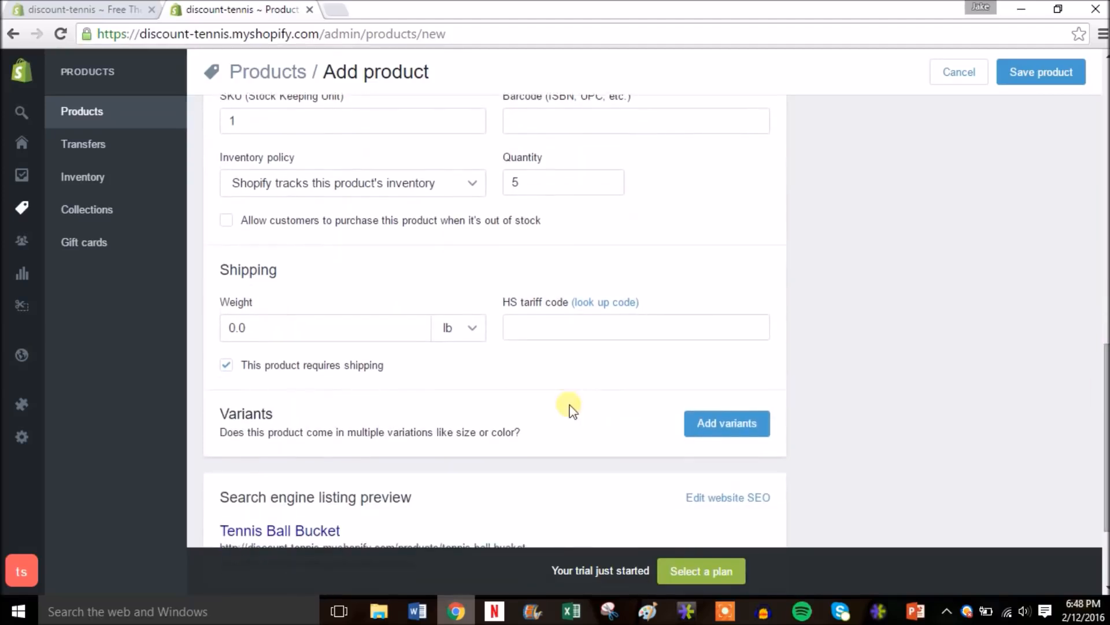
# - Replace the 0.0 shipping weight with 10 lb
pyautogui.click(268, 341)
pyautogui.press('BackSpace')
pyautogui.press('BackSpace')
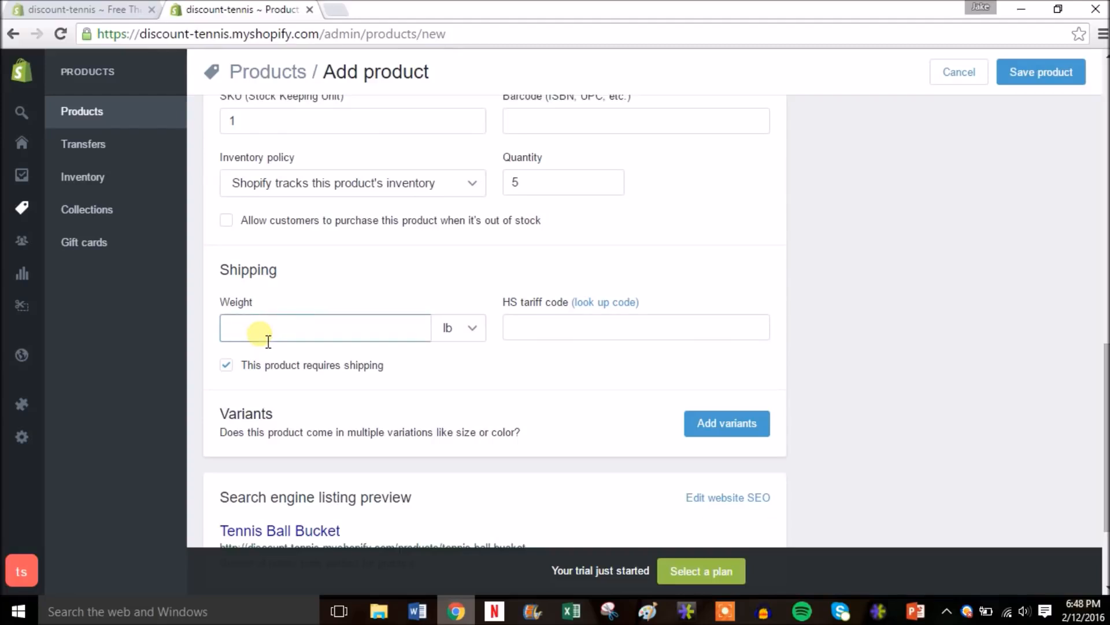
pyautogui.write('10')
pyautogui.click(440, 373)
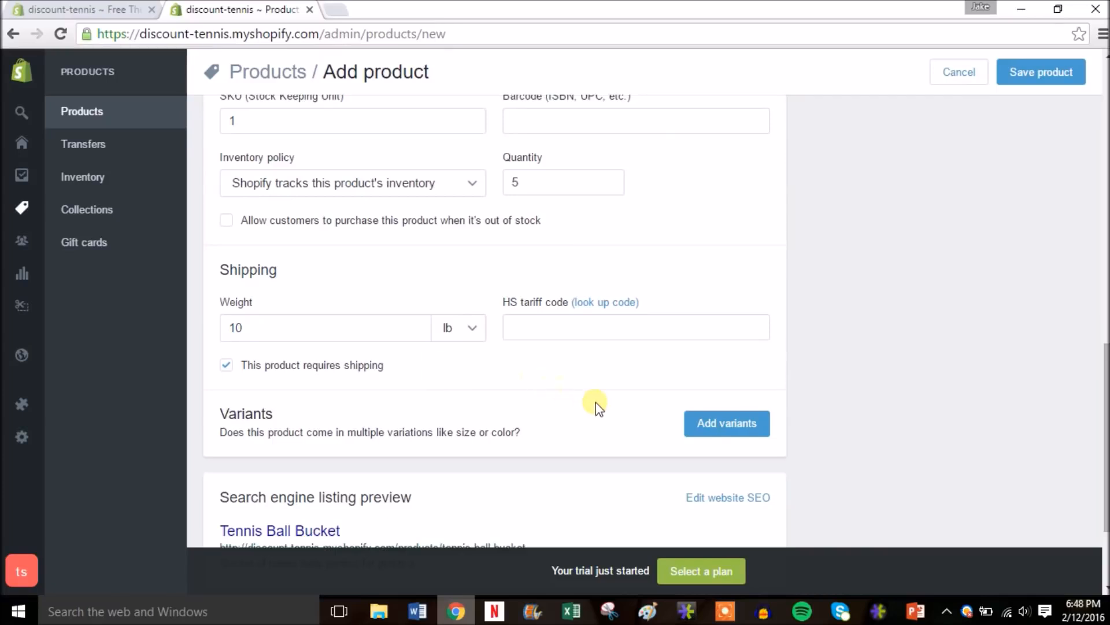
pyautogui.scroll(-2, 462, 341)
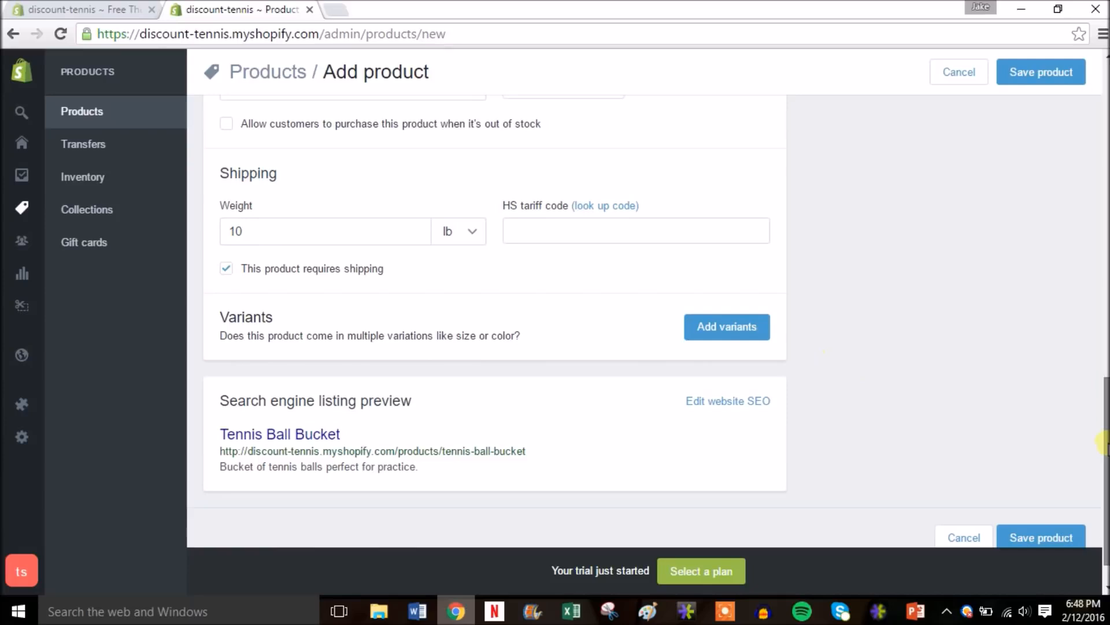
pyautogui.moveTo(1106, 445); pyautogui.dragTo(1105, 444)
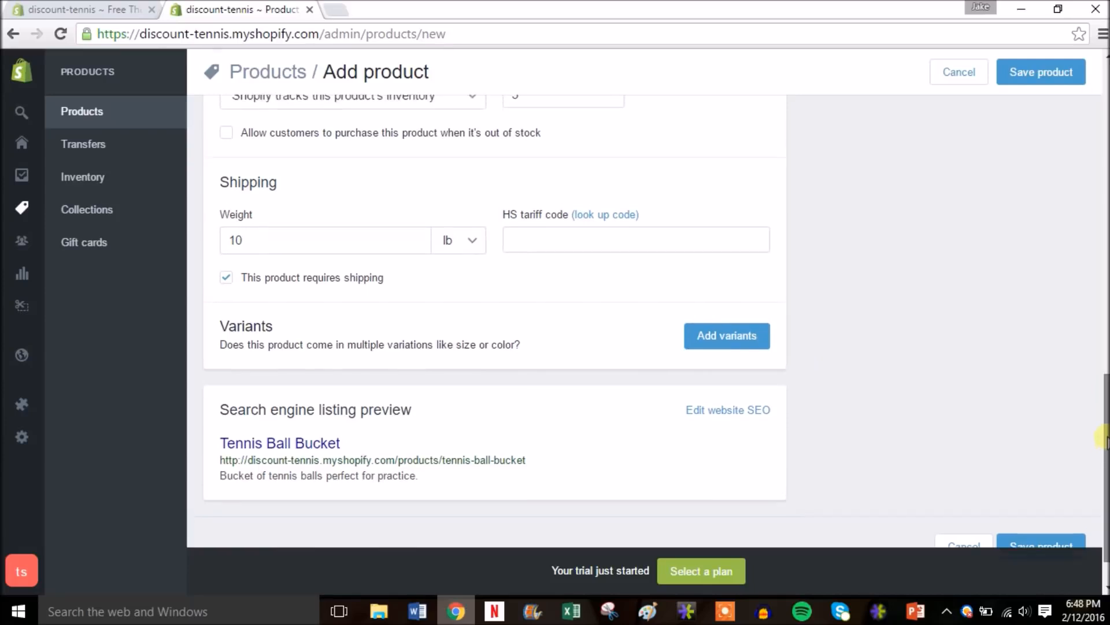
pyautogui.moveTo(1106, 445); pyautogui.dragTo(1105, 154)
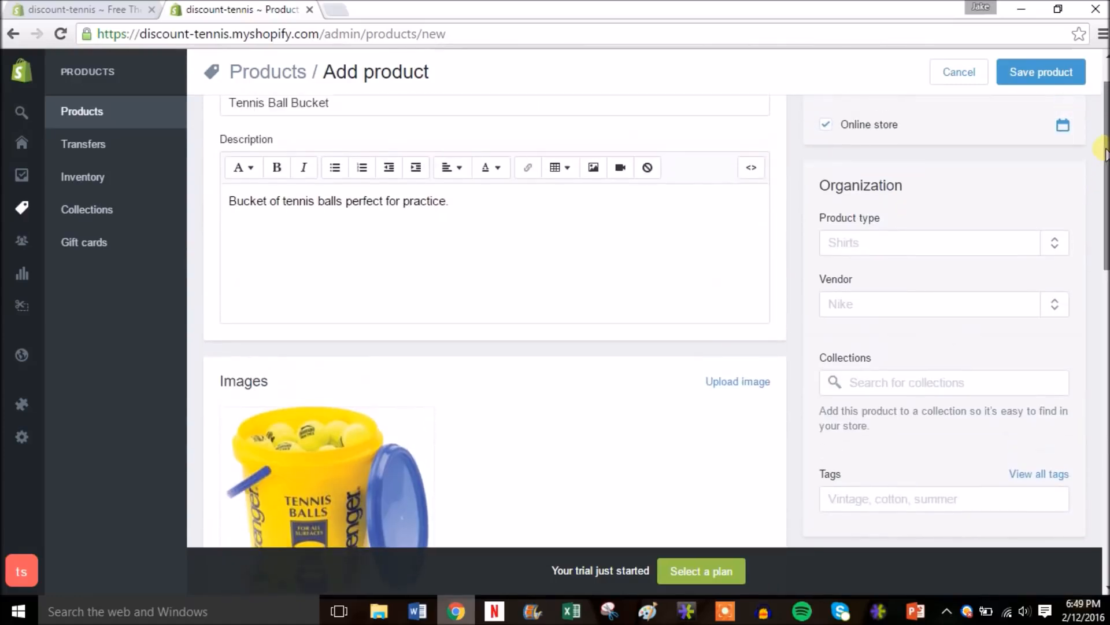
# - Enter Tennis Balls as the product type
pyautogui.click(906, 252)
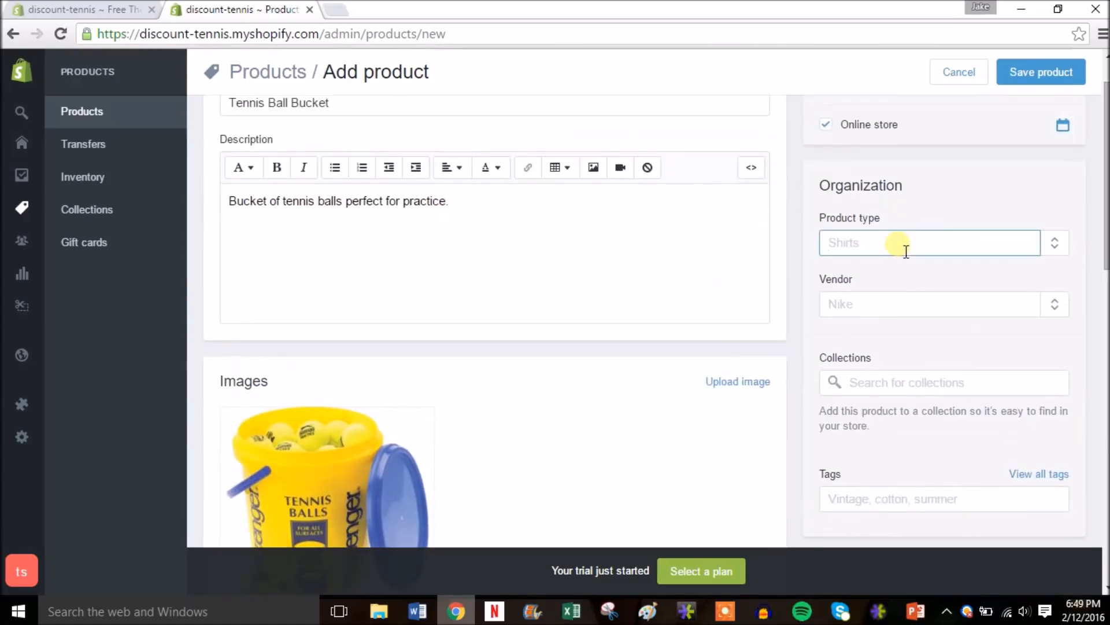
pyautogui.write('T')
pyautogui.press('BackSpace')
pyautogui.write('Tennis Balls')
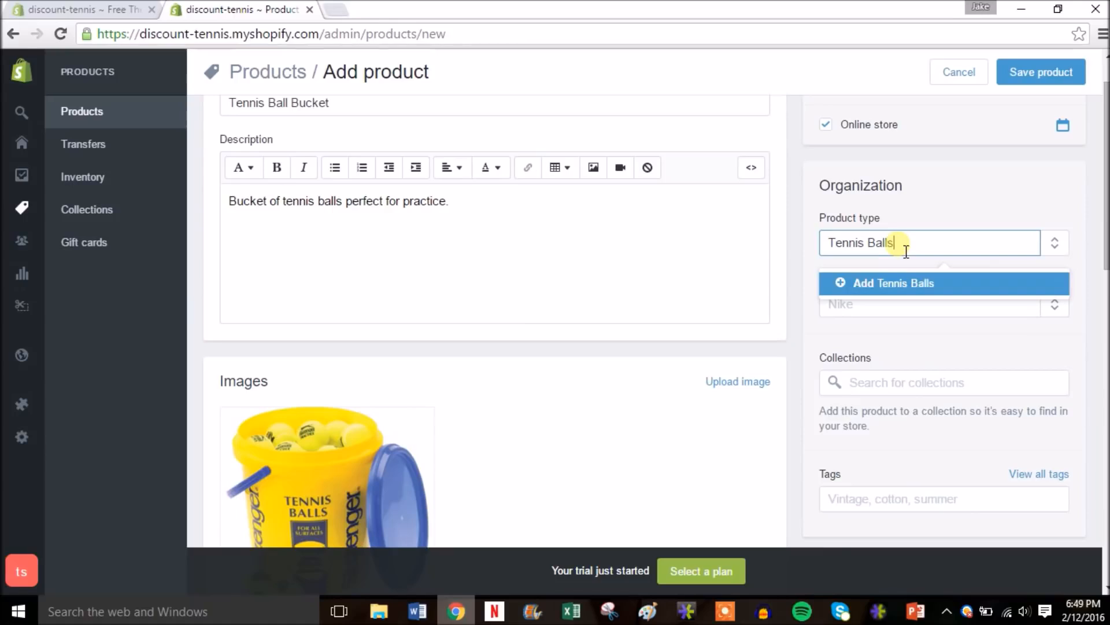
# - Add Slazenger as the product's vendor
pyautogui.click(869, 315)
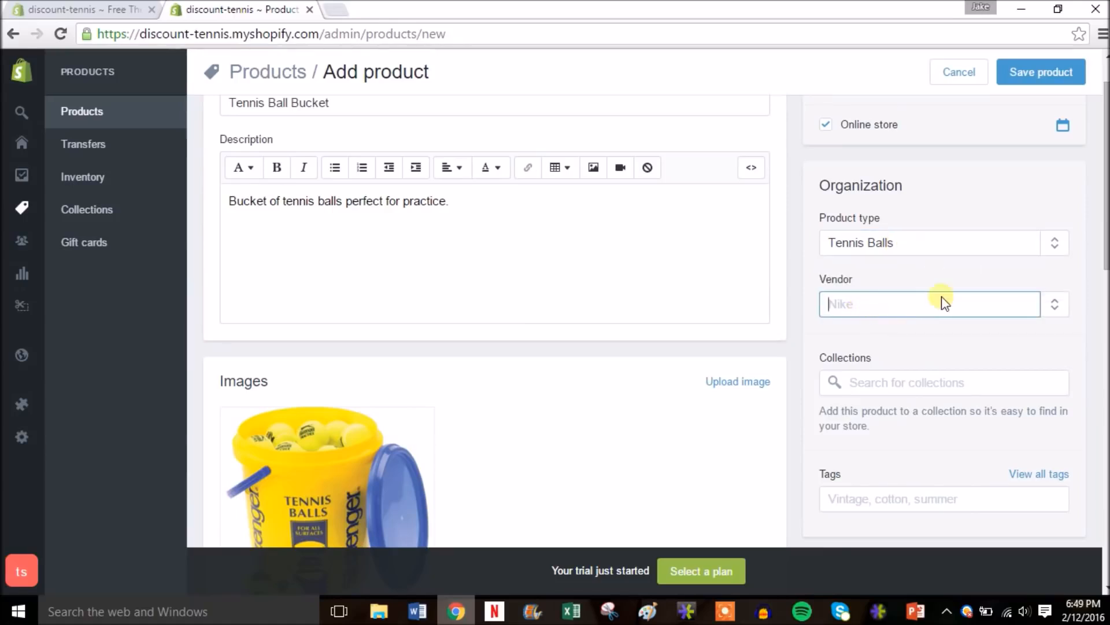
pyautogui.moveTo(1105, 250); pyautogui.dragTo(1104, 255)
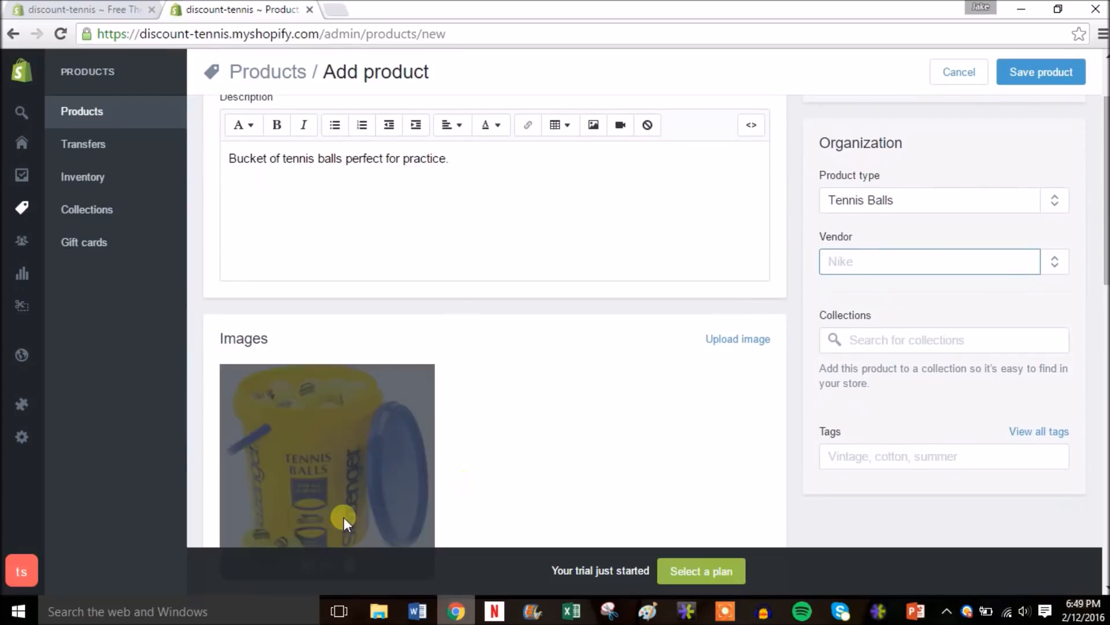
pyautogui.write('Slazenger')
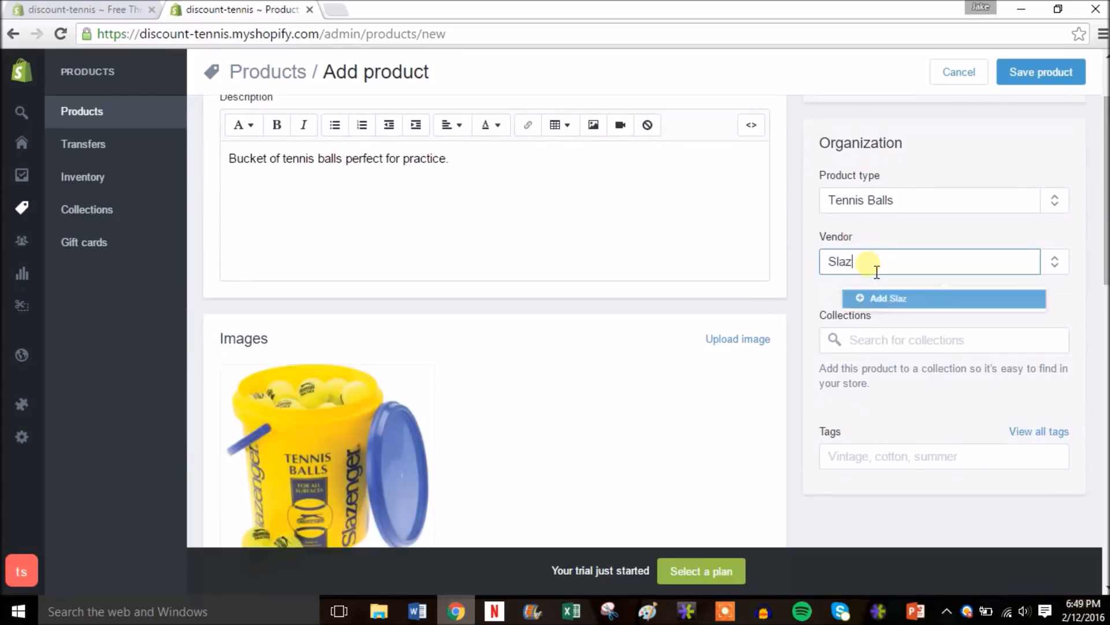
pyautogui.click(892, 298)
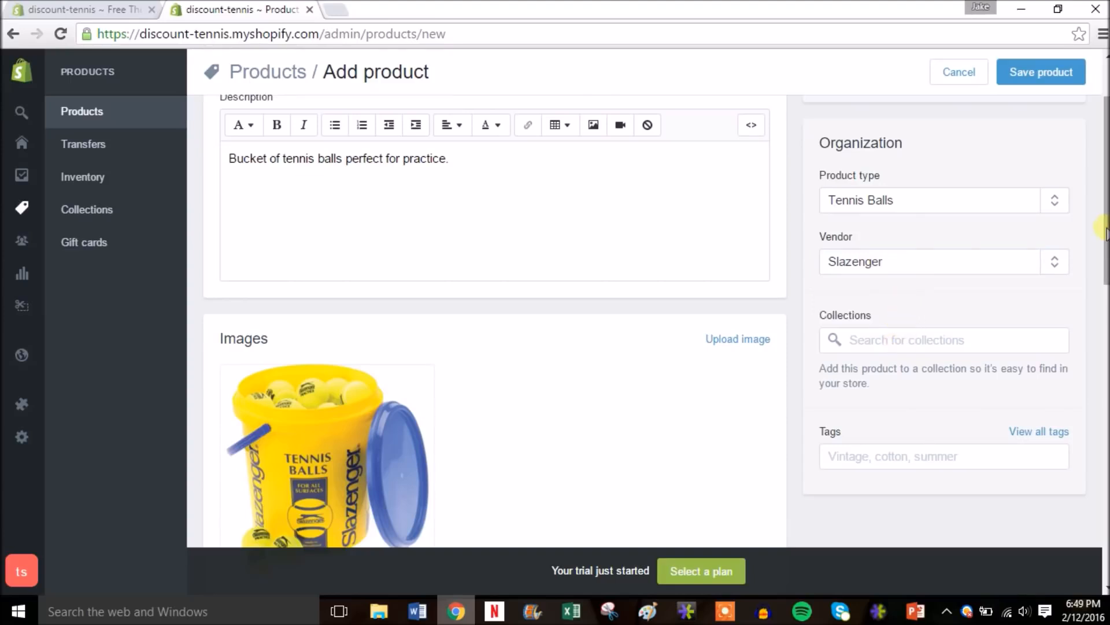
pyautogui.moveTo(1107, 235); pyautogui.dragTo(1106, 241)
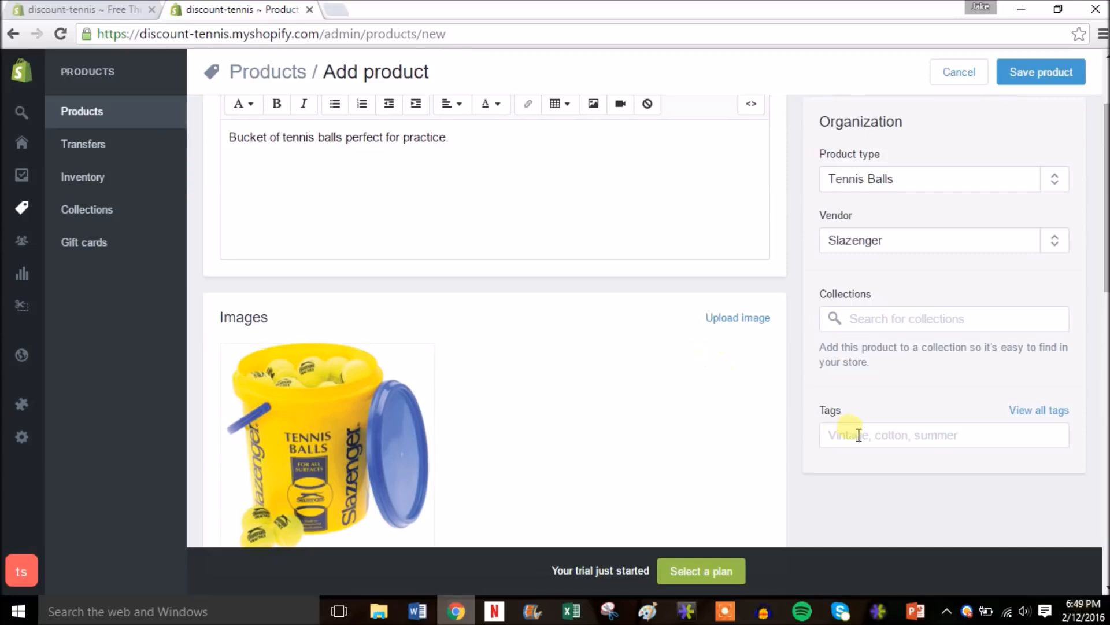
# - Add the tags tennis and balls to the product
pyautogui.click(877, 439)
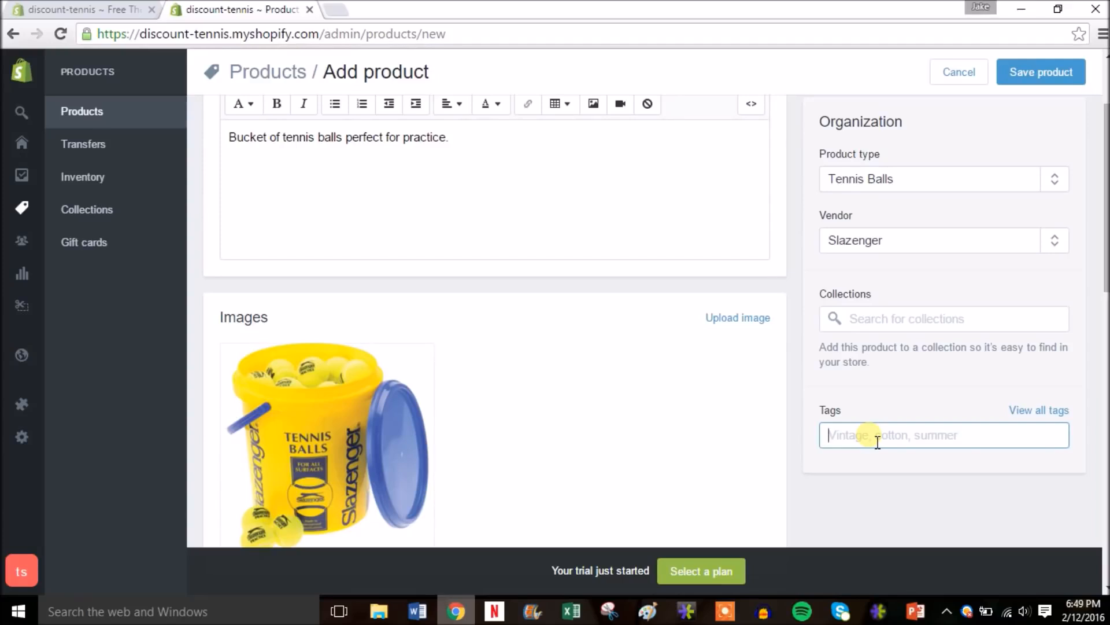
pyautogui.write('tennis')
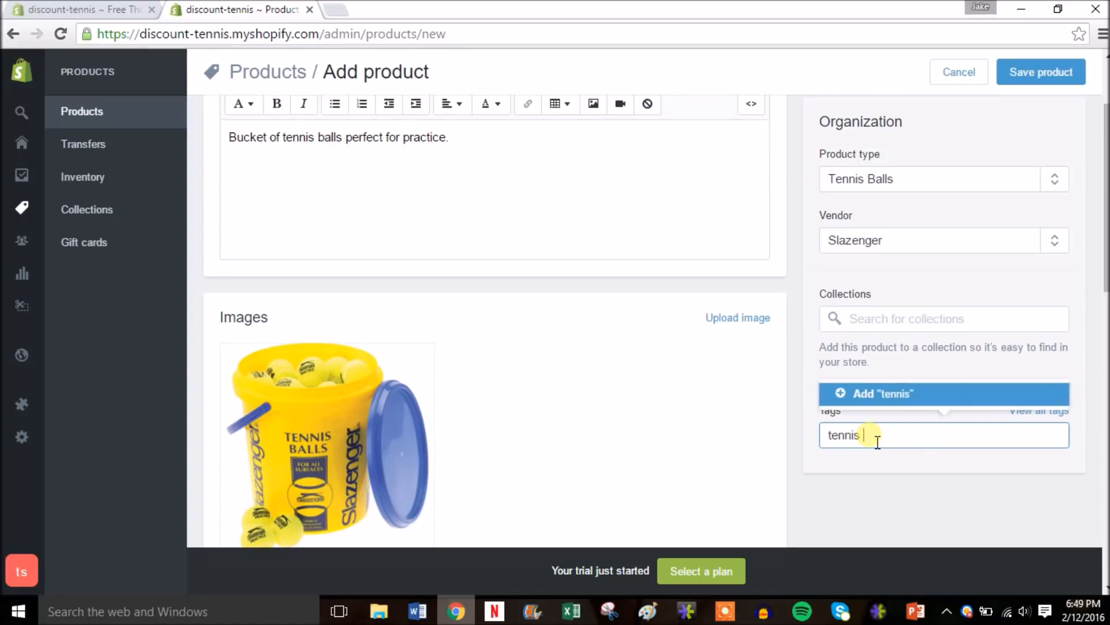
pyautogui.click(907, 395)
pyautogui.click(918, 442)
pyautogui.write('balls')
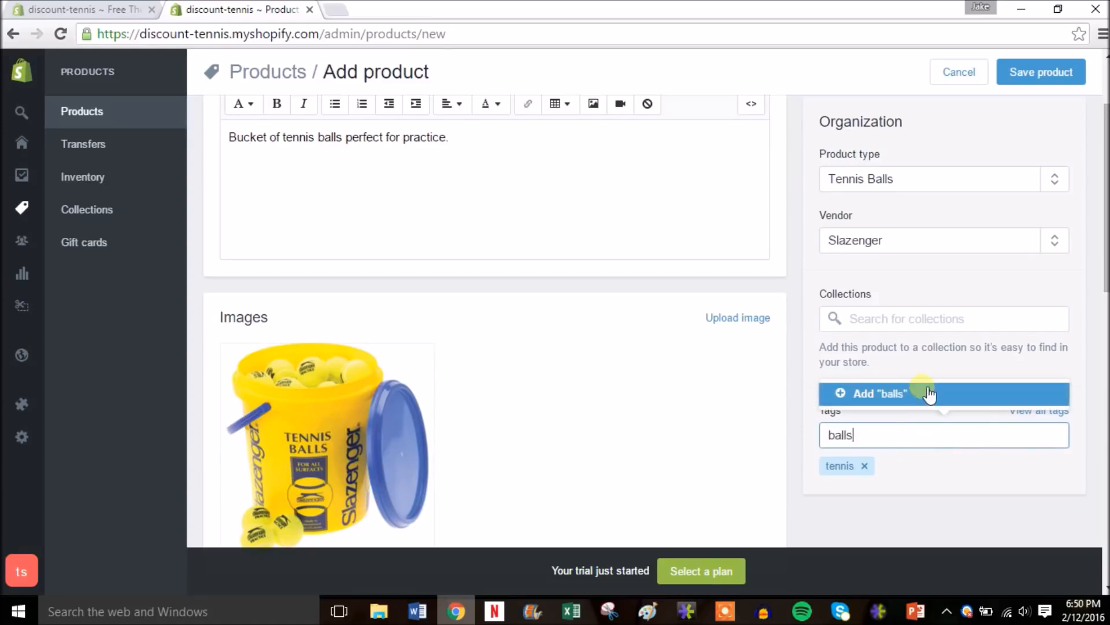
pyautogui.click(923, 391)
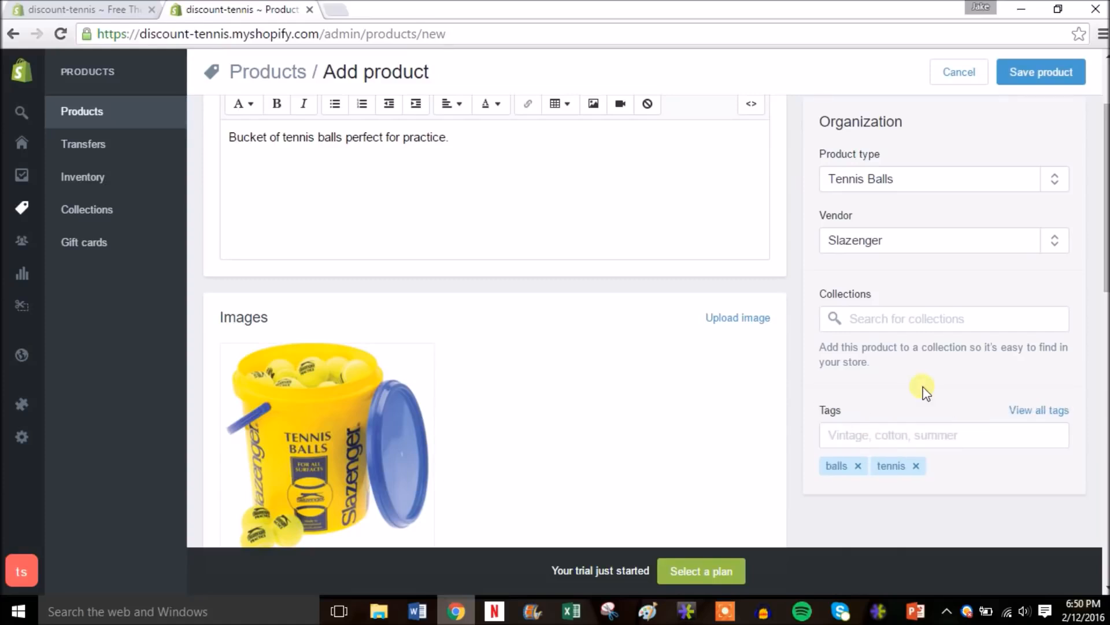
pyautogui.scroll(2, 926, 392)
pyautogui.press('/')
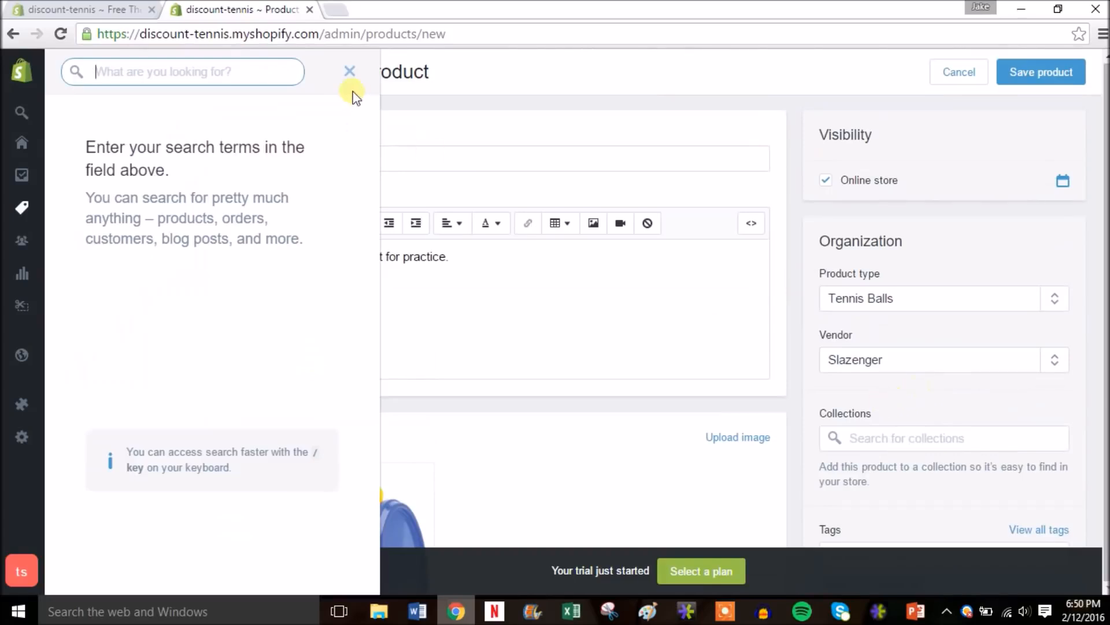
# - Close the search panel and save the Tennis Ball Bucket product
pyautogui.click(351, 73)
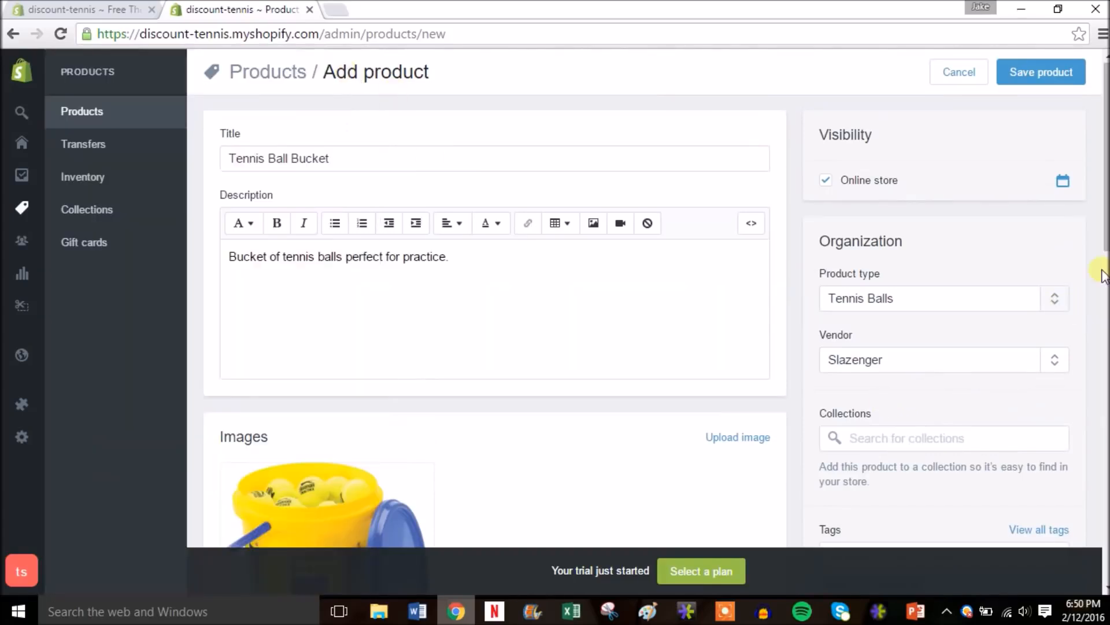
pyautogui.moveTo(1104, 262); pyautogui.dragTo(1105, 149)
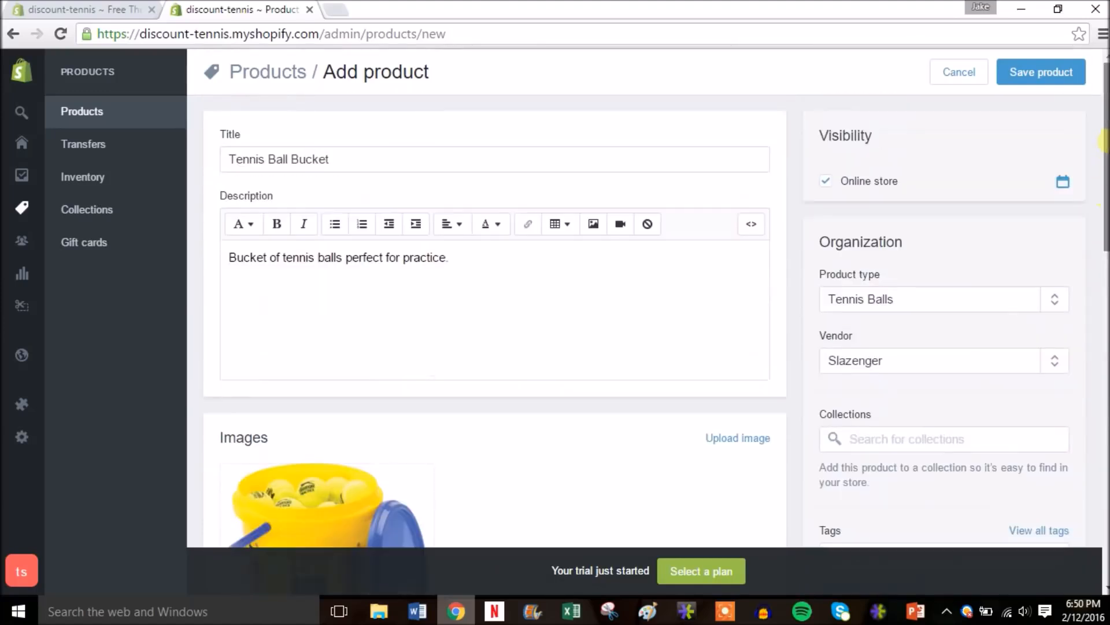
pyautogui.click(1022, 70)
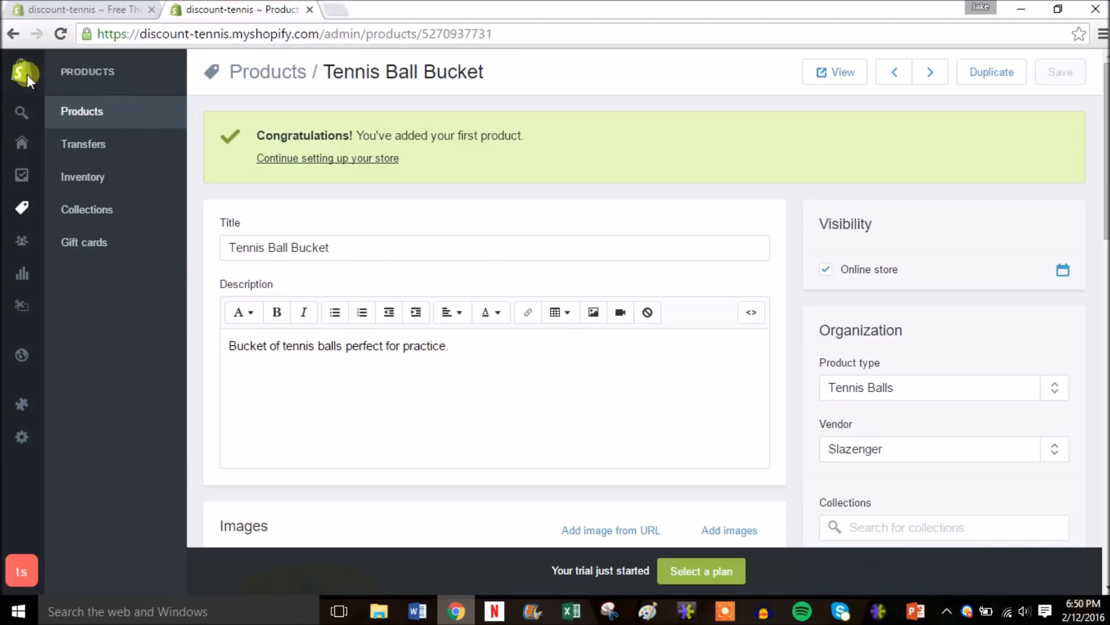
pyautogui.moveTo(23, 74)
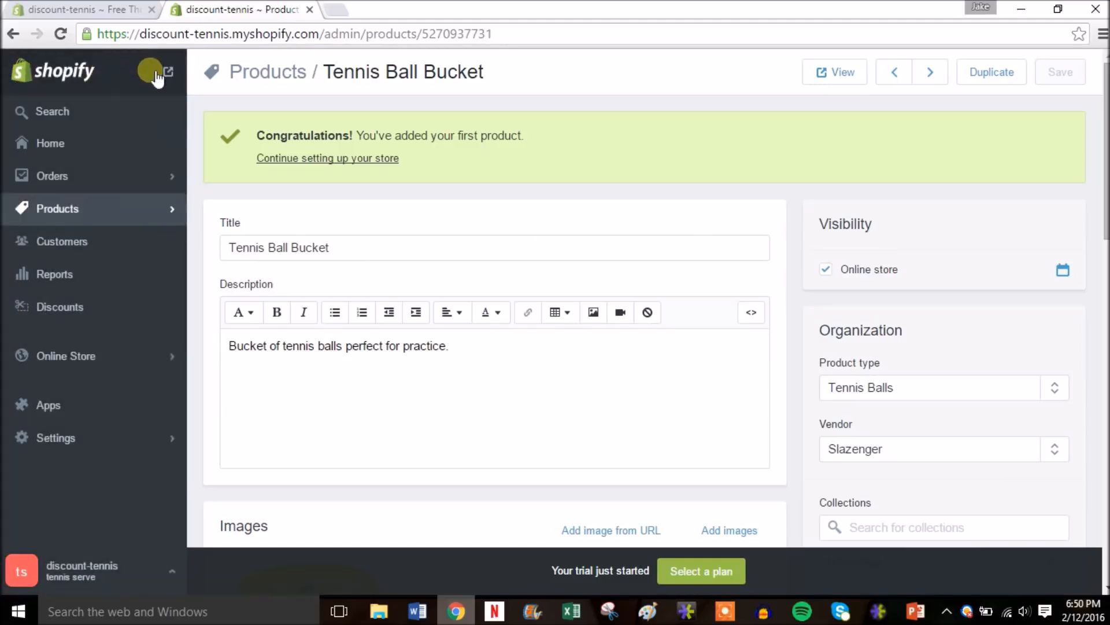
pyautogui.rightClick(169, 72)
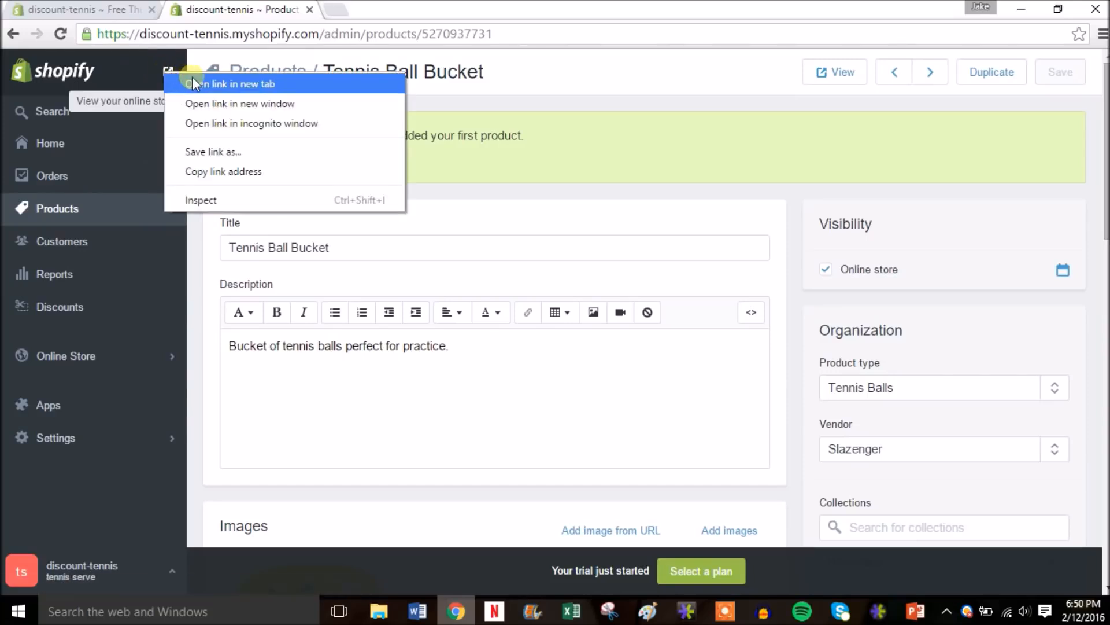
pyautogui.click(193, 82)
pyautogui.click(401, 9)
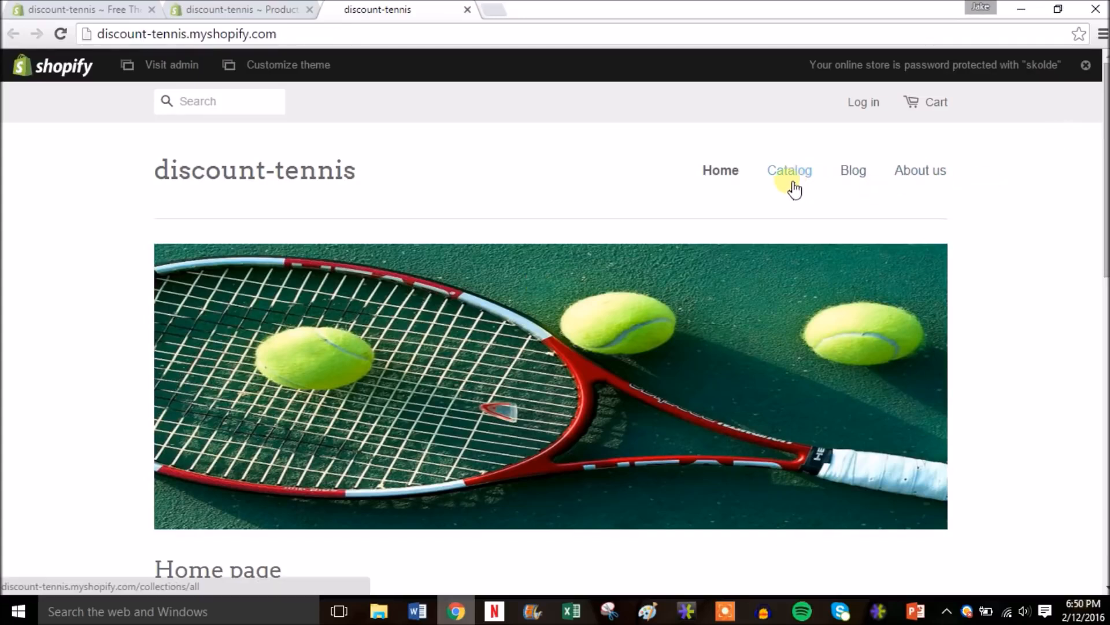
pyautogui.moveTo(1104, 173); pyautogui.dragTo(1085, 330)
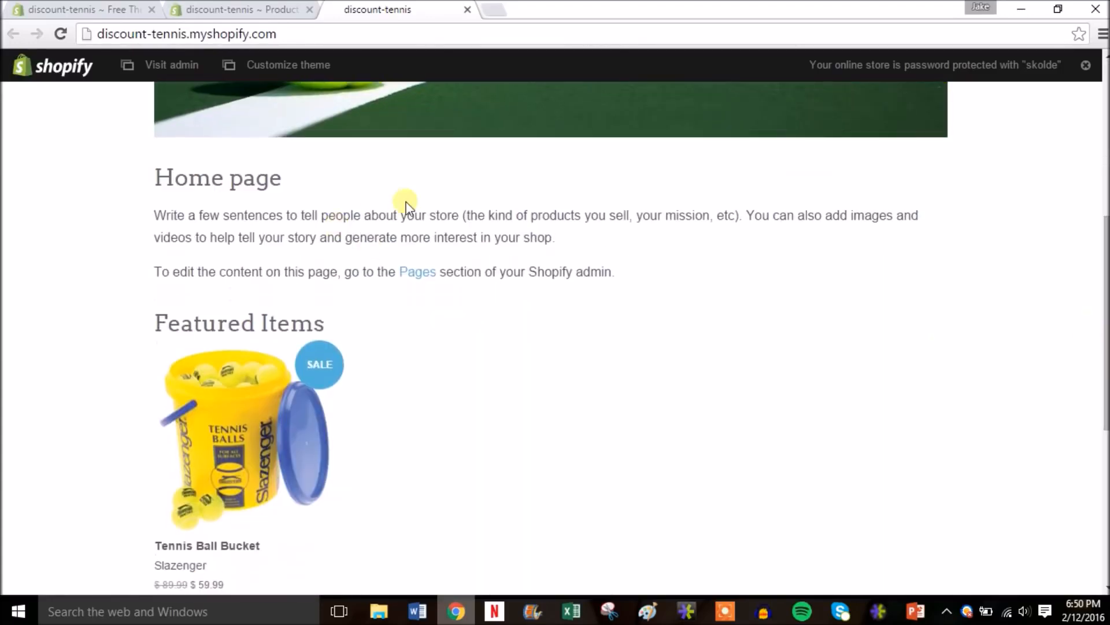
pyautogui.moveTo(1106, 341); pyautogui.dragTo(1106, 390)
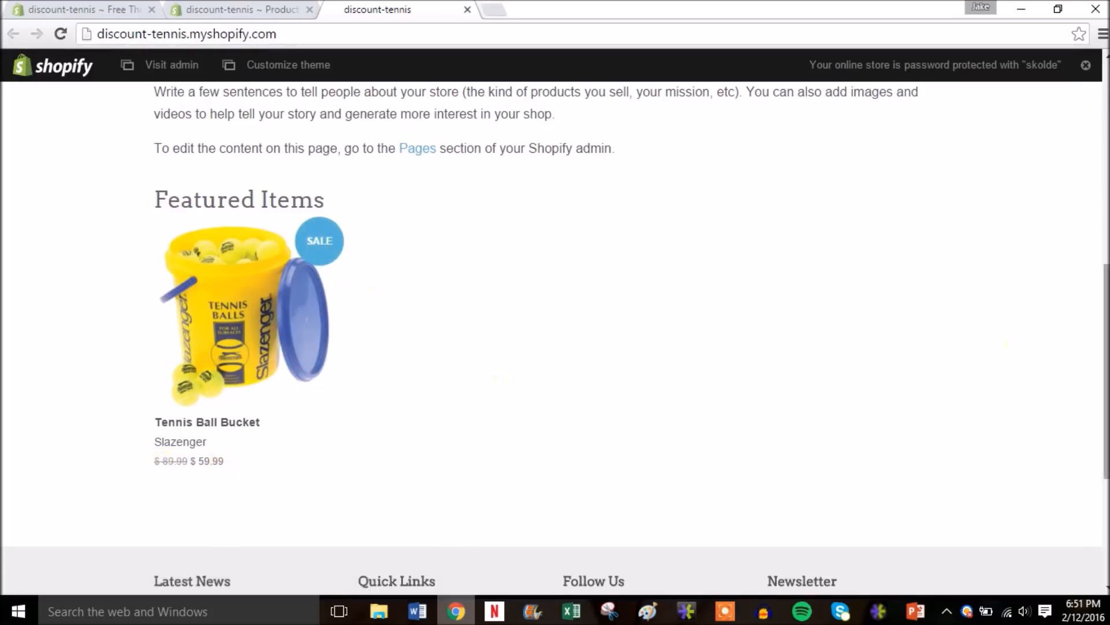
pyautogui.moveTo(1105, 370); pyautogui.dragTo(1098, 154)
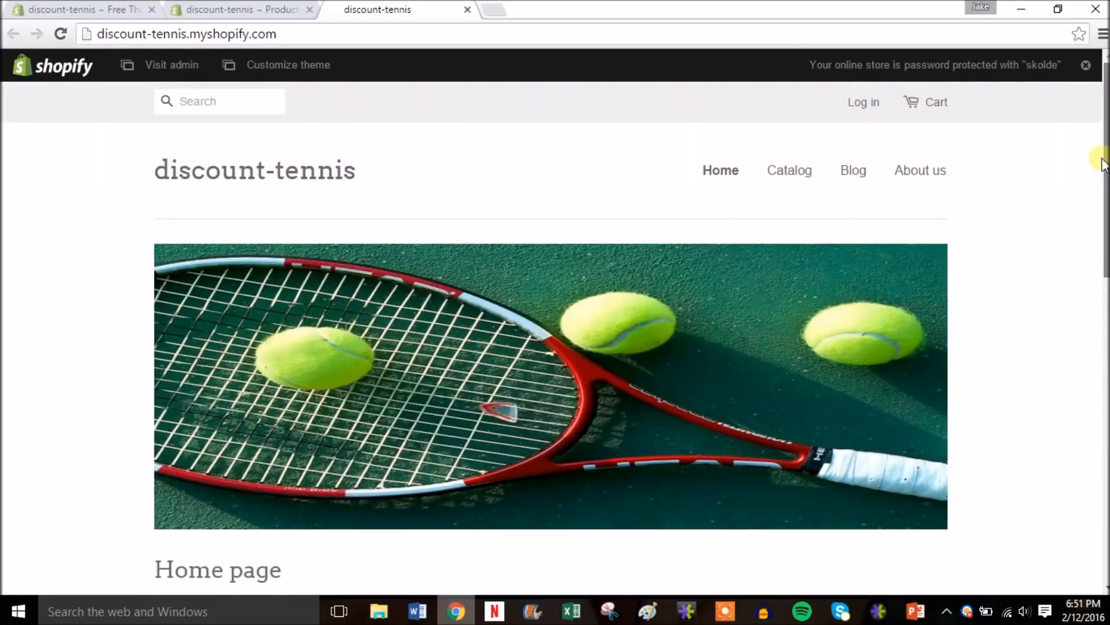
pyautogui.click(798, 173)
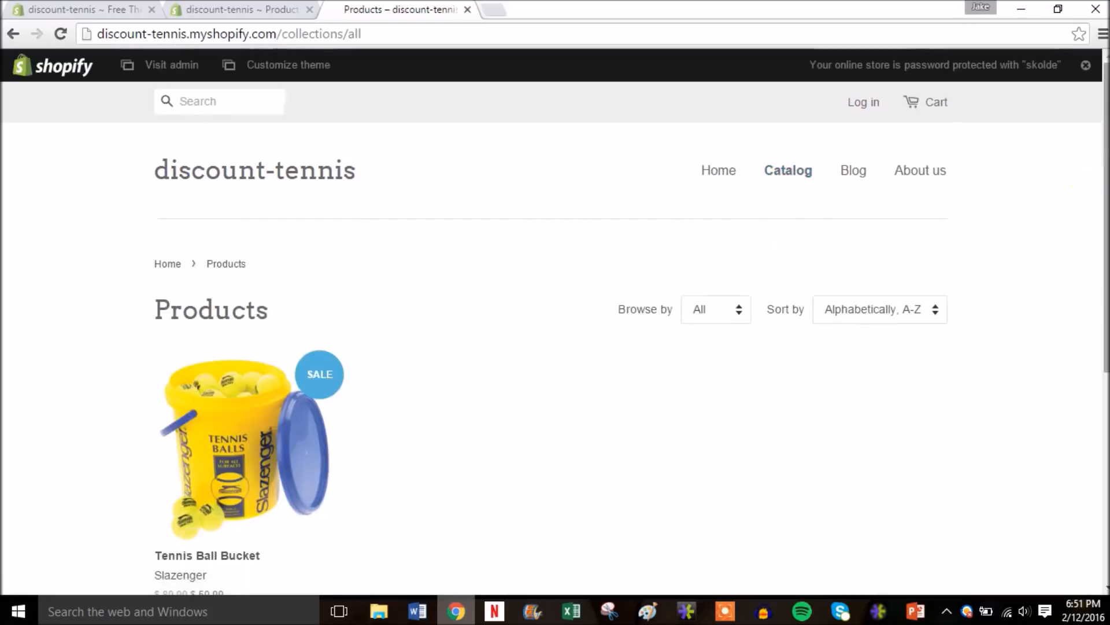
pyautogui.scroll(-2, 555, 328)
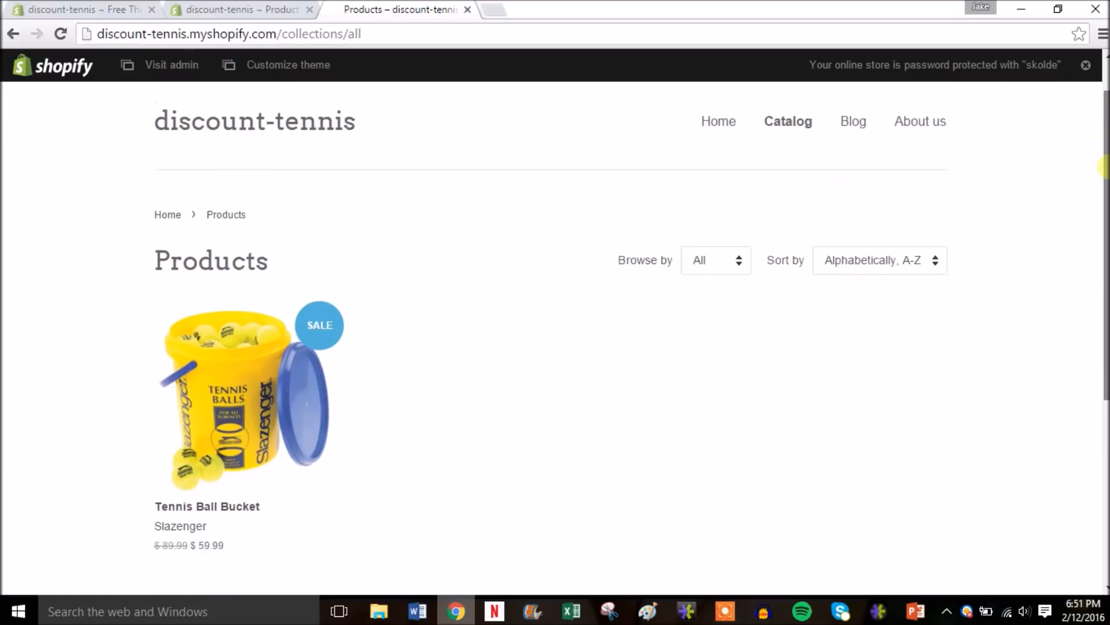
pyautogui.scroll(2, 555, 328)
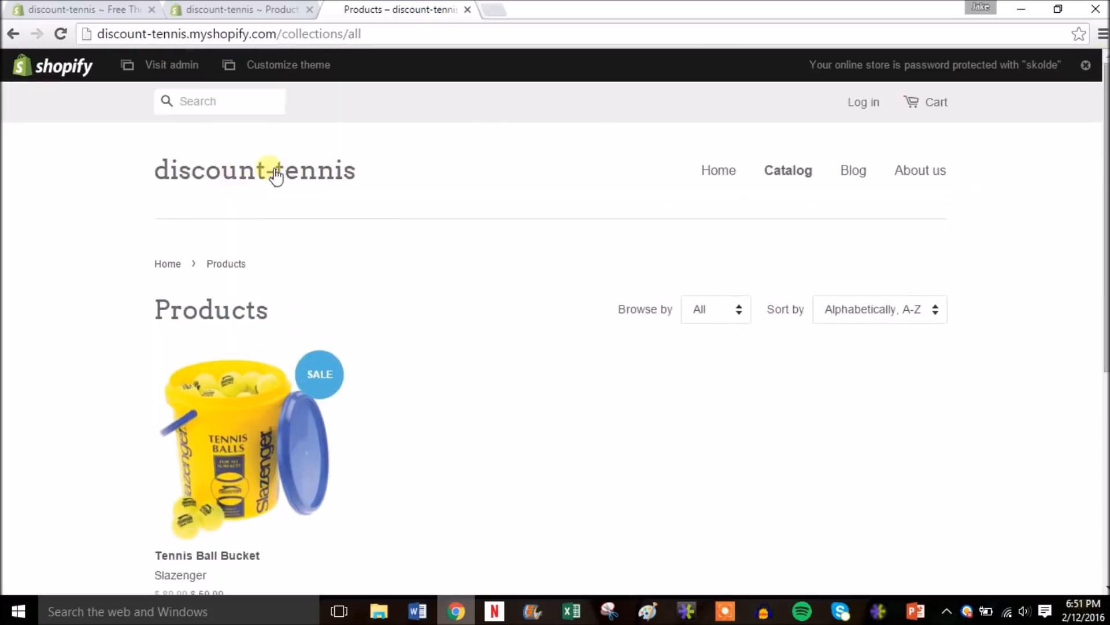
pyautogui.click(467, 10)
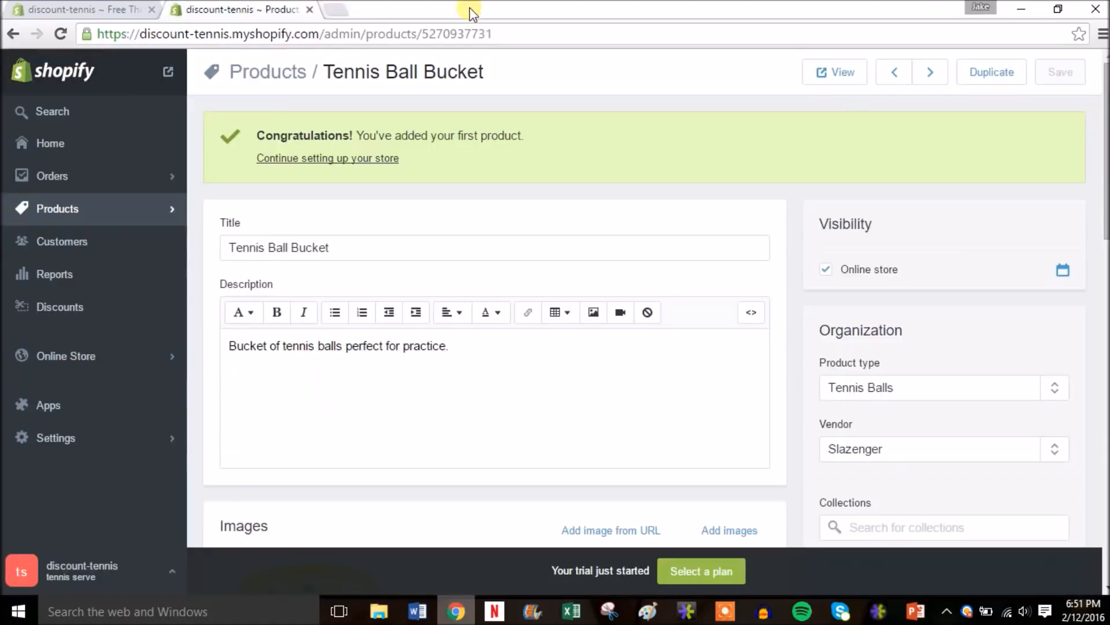
# - Start a new product titled 'Babolat Aero Drive Tennis Racquet' from the products list
pyautogui.click(146, 215)
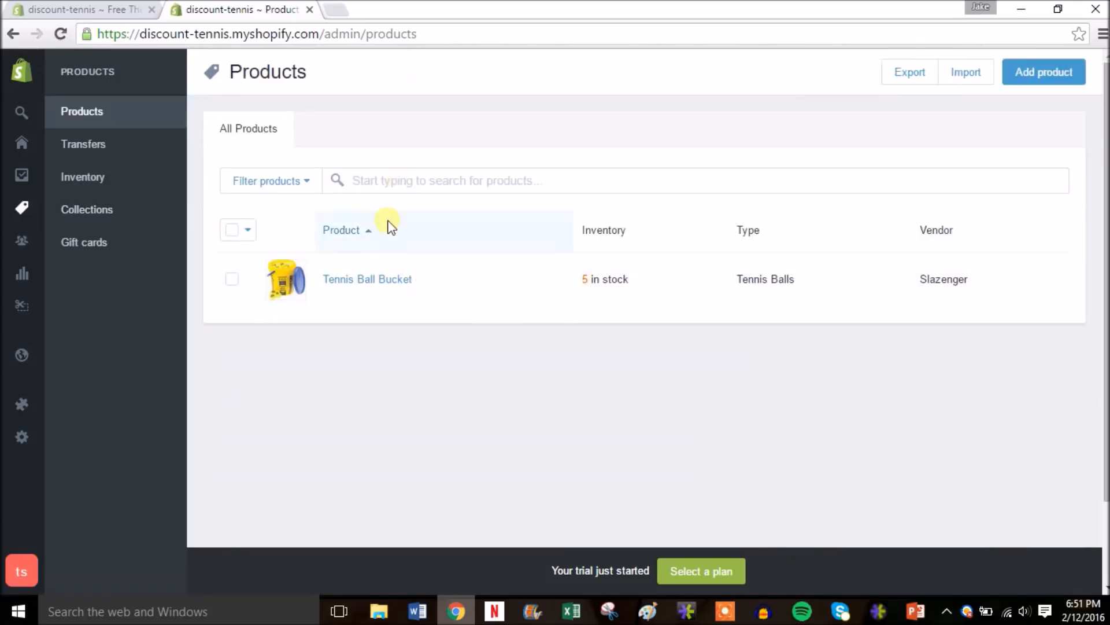
pyautogui.click(1039, 80)
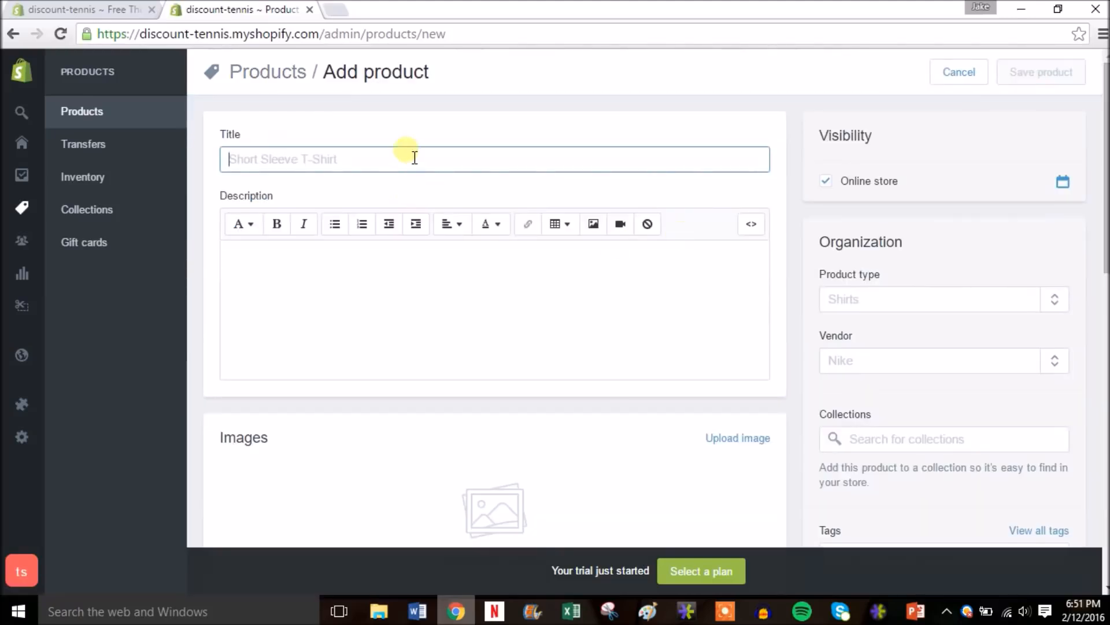
pyautogui.write('T')
pyautogui.press('BackSpace')
pyautogui.write('Babolat A')
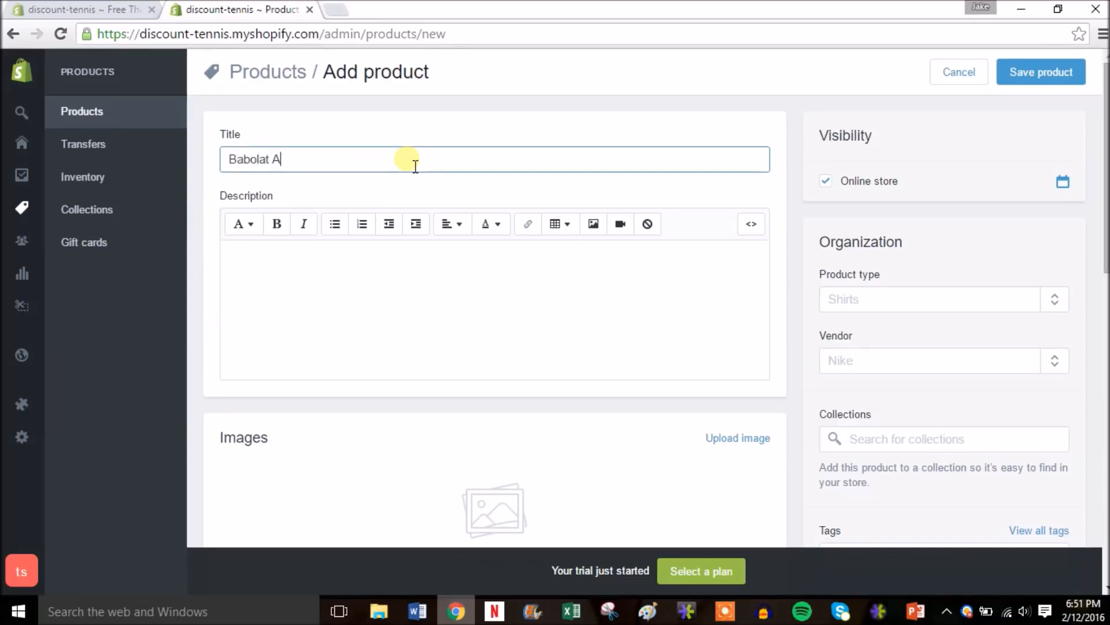
pyautogui.write('ero Drive Tennis R')
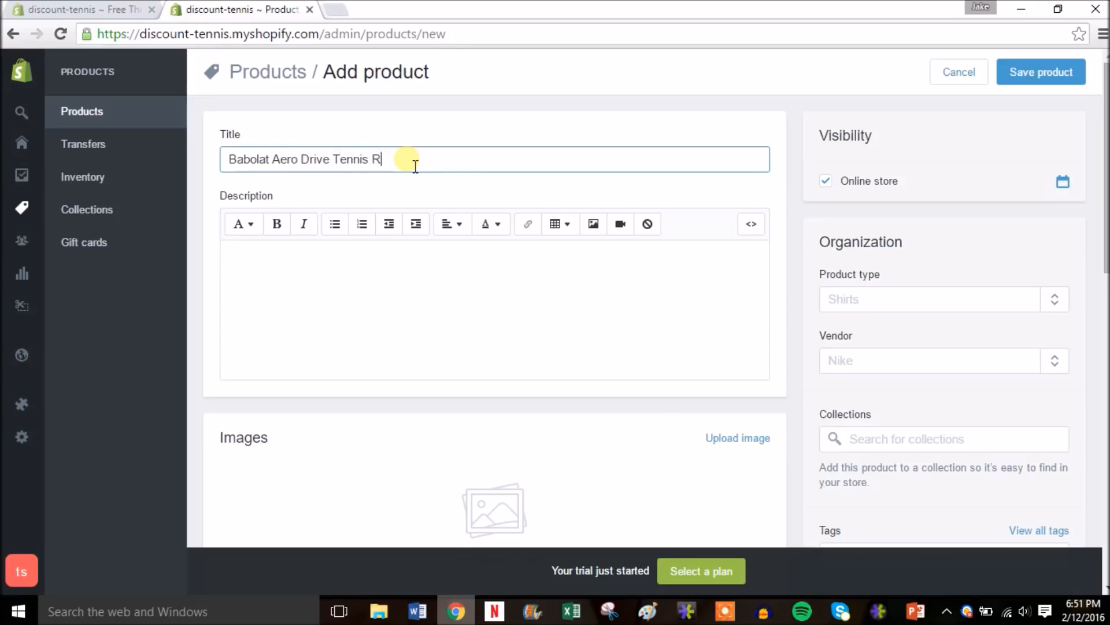
pyautogui.write('acquet')
# - Write the description 'Step up your game with the racquet of choice by professionals…', ending with Wozniacki
pyautogui.click(437, 283)
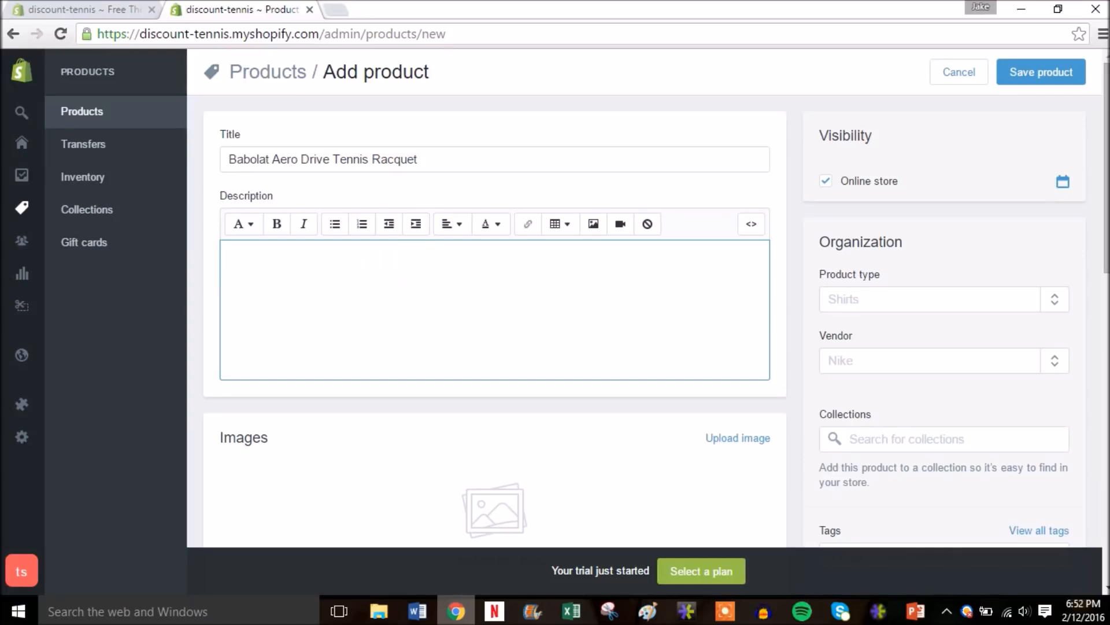
pyautogui.write('STep S')
pyautogui.write('up your gam')
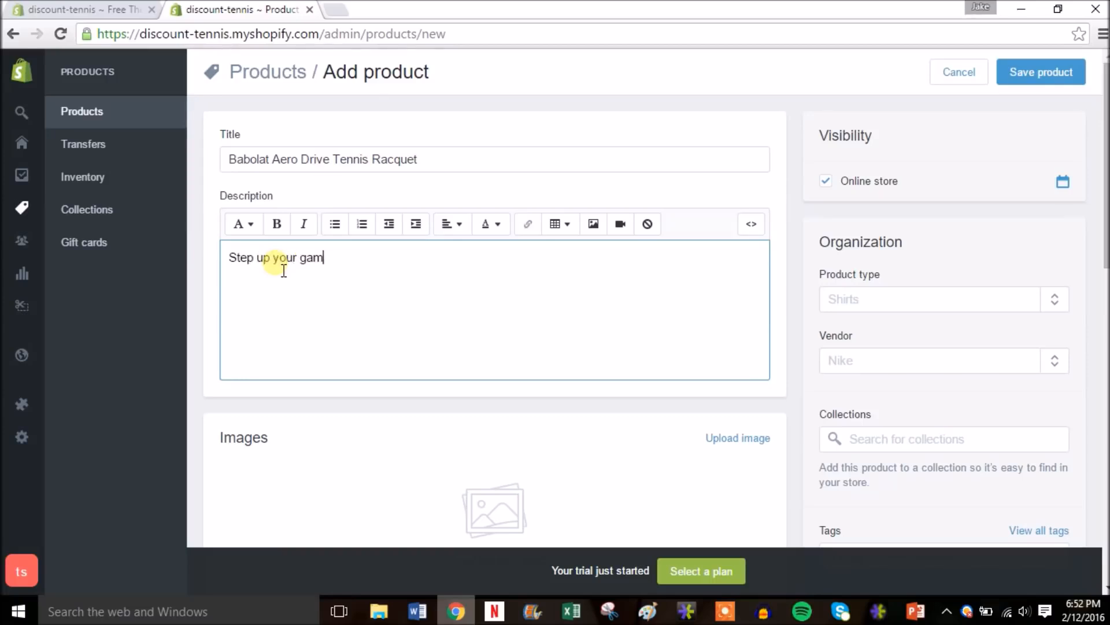
pyautogui.write('e with the racquet of choice')
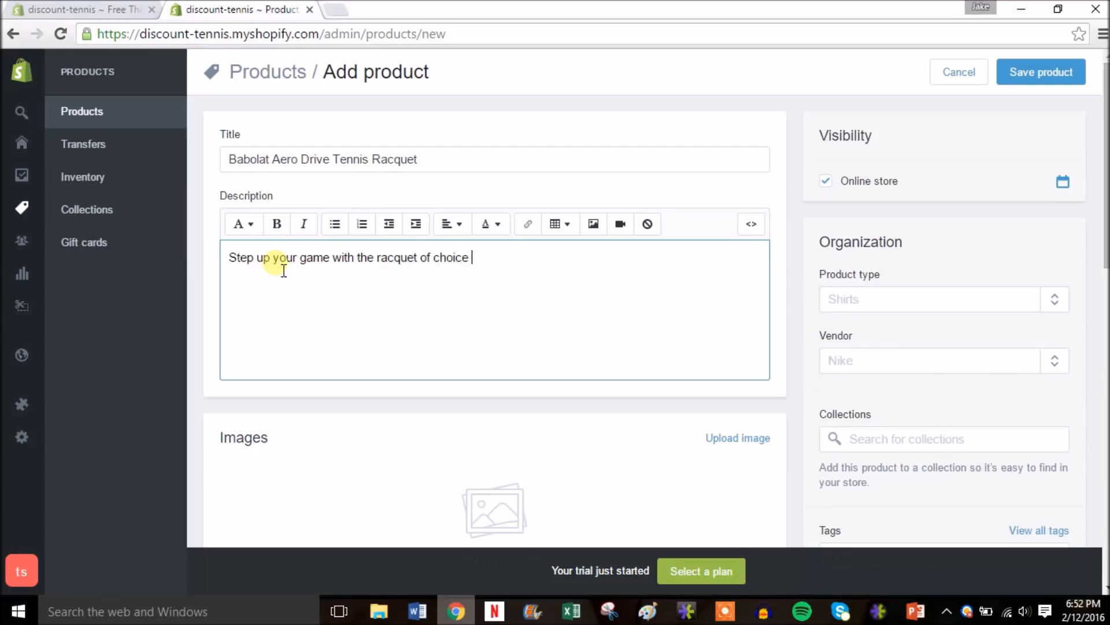
pyautogui.write(' by professionals Rafel')
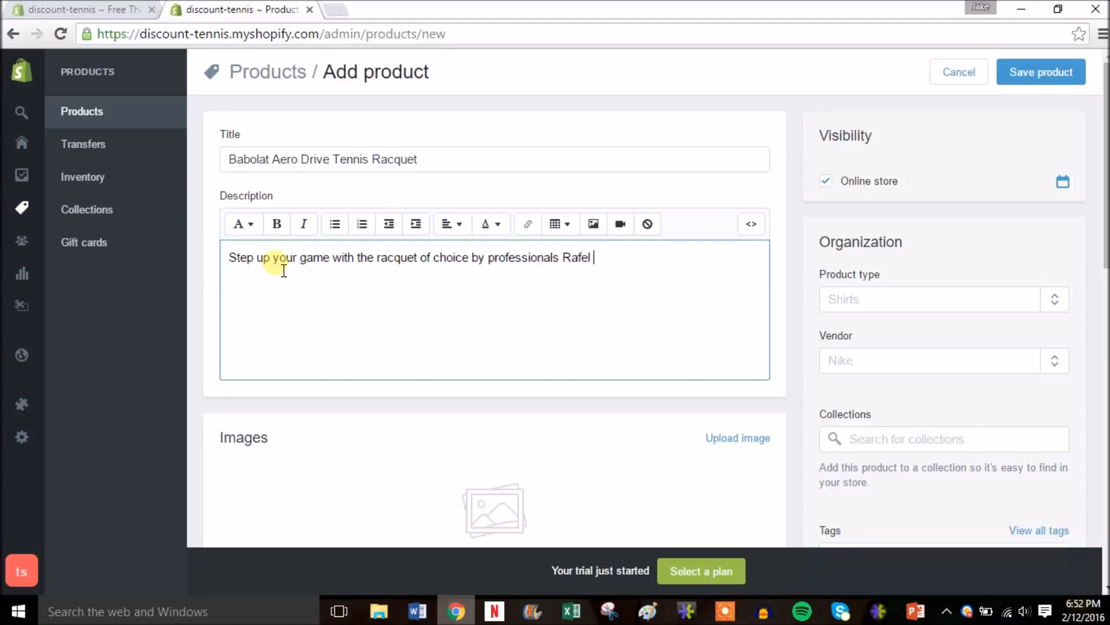
pyautogui.press('BackSpace')
pyautogui.press('BackSpace')
pyautogui.press('BackSpace')
pyautogui.write('ael Nadal and Caro')
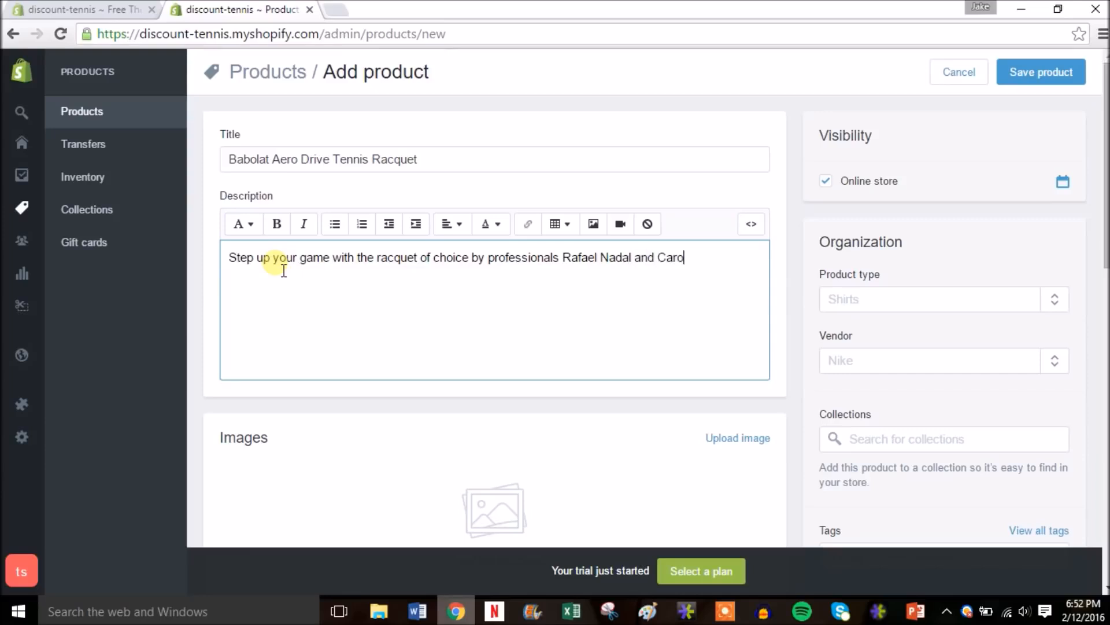
pyautogui.write('Wozniacki.')
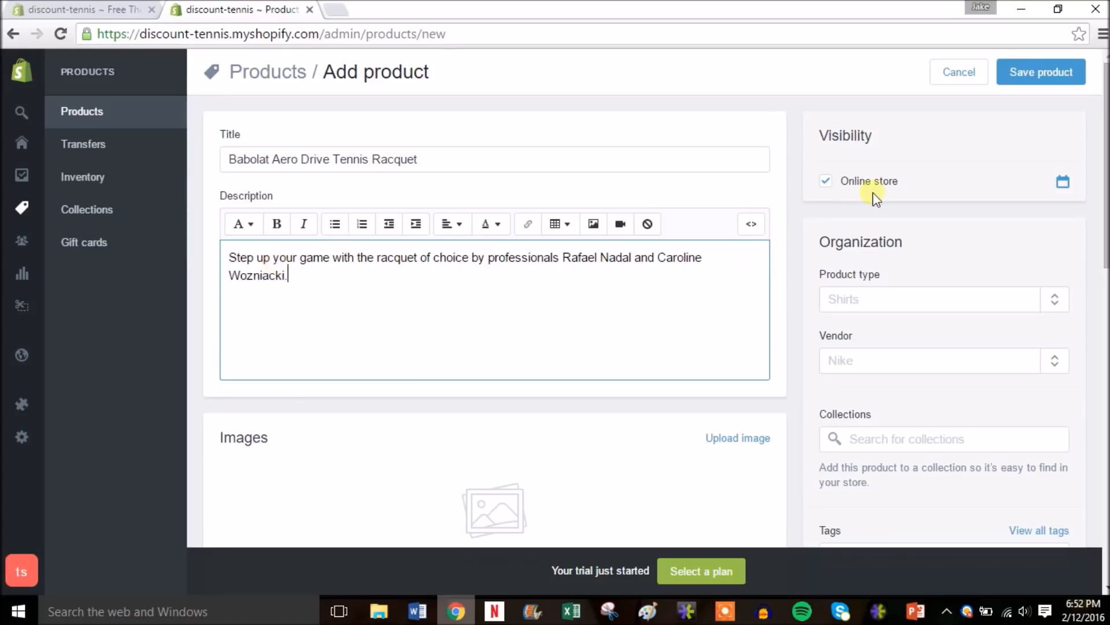
pyautogui.moveTo(1103, 152); pyautogui.dragTo(1104, 241)
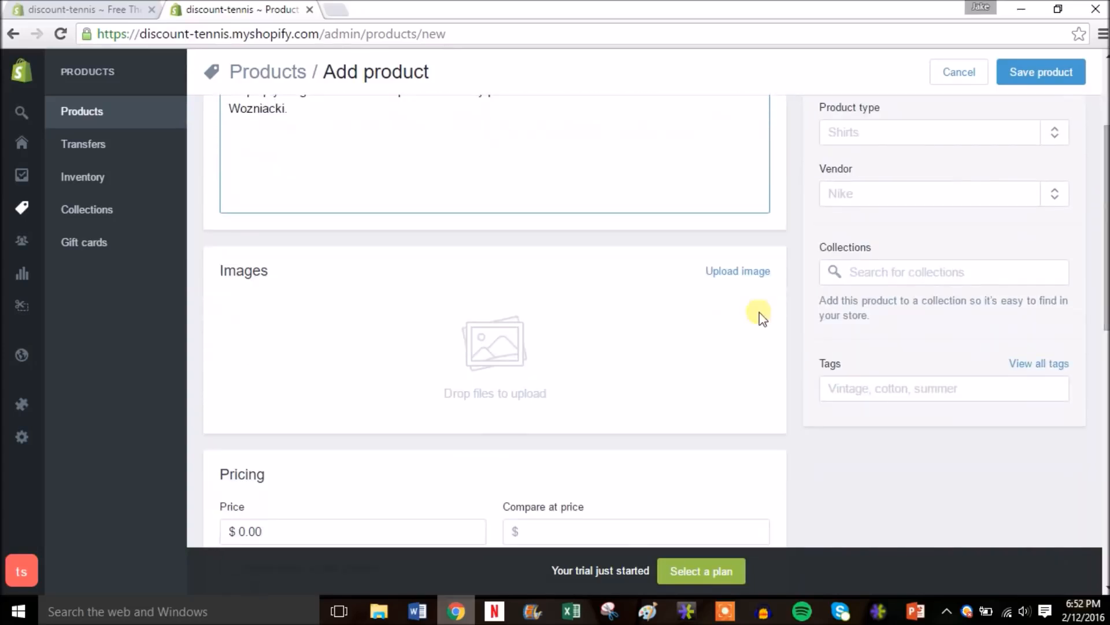
# - Upload the babolat aero drive racquet picture as the product image
pyautogui.click(739, 272)
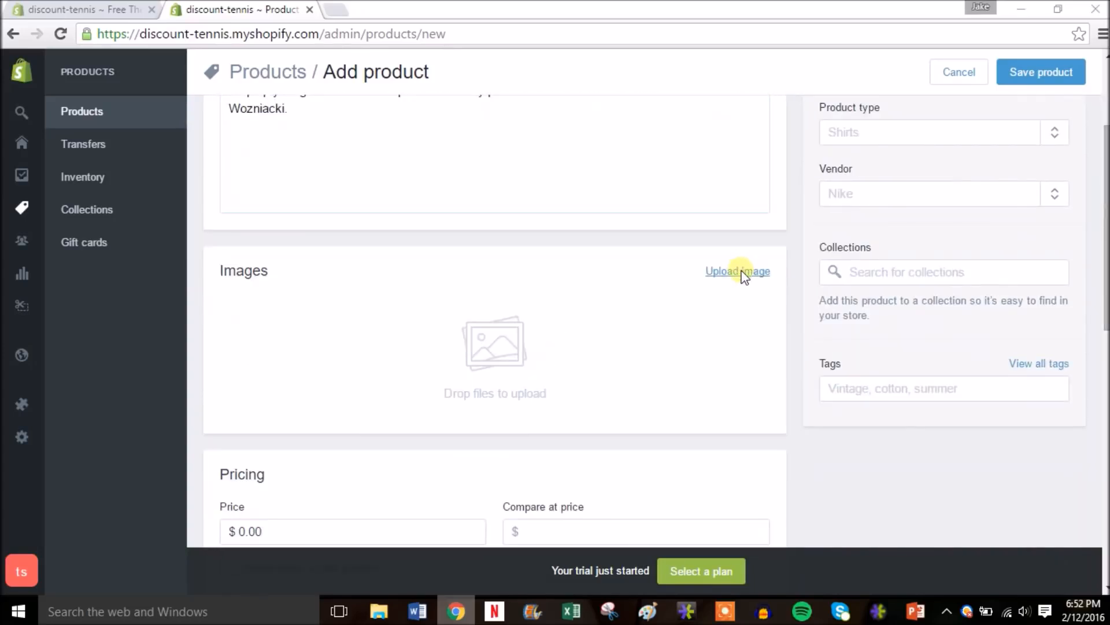
pyautogui.doubleClick(197, 185)
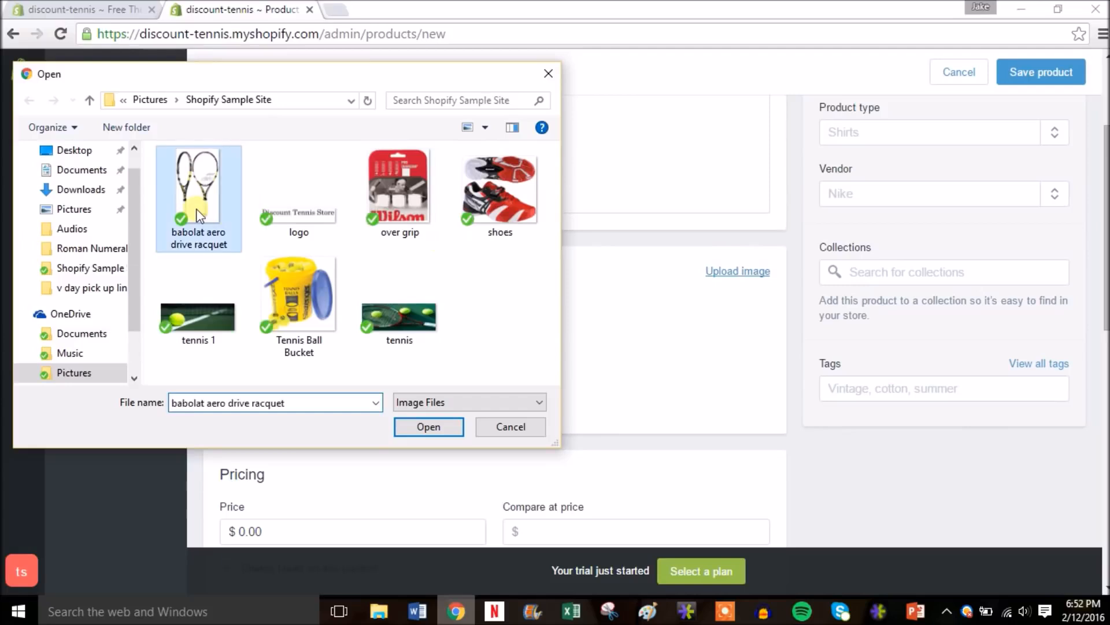
pyautogui.moveTo(1105, 261); pyautogui.dragTo(1106, 220)
# - Set the product type to Racquets and the vendor to Babolat
pyautogui.click(925, 250)
pyautogui.write('R')
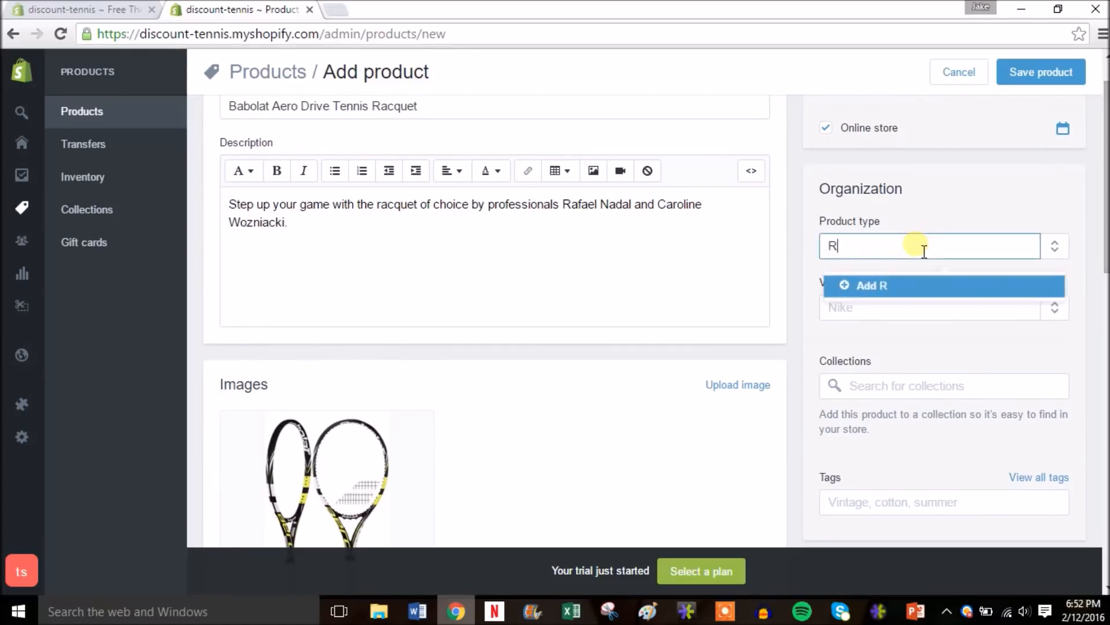
pyautogui.write('acquets')
pyautogui.click(880, 288)
pyautogui.click(873, 311)
pyautogui.write('Bablo')
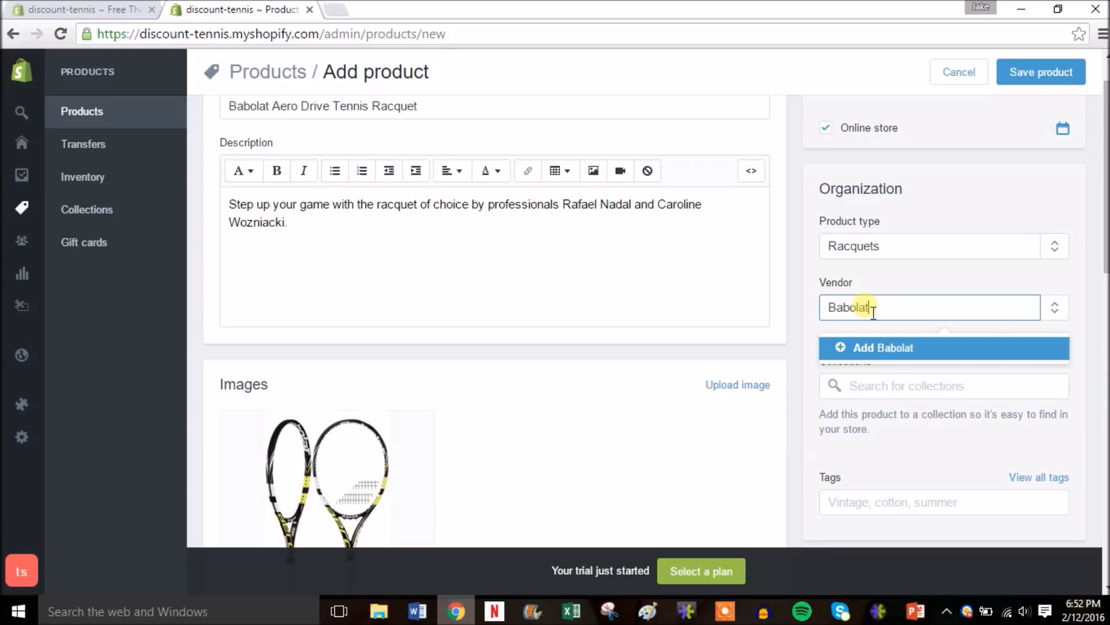
pyautogui.click(869, 349)
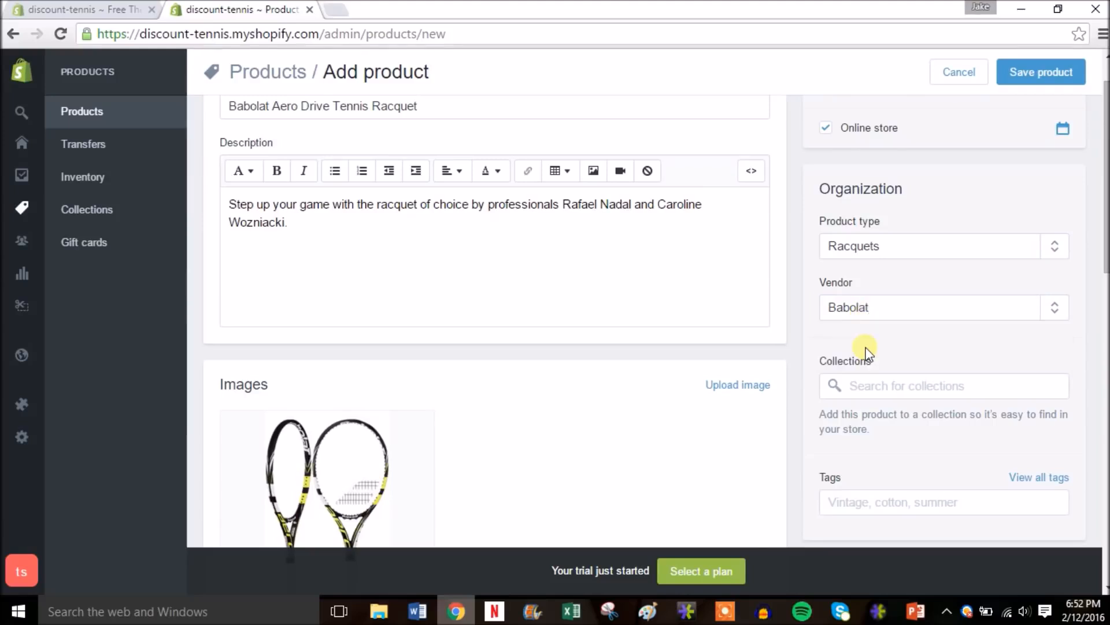
pyautogui.scroll(-3, 1102, 249)
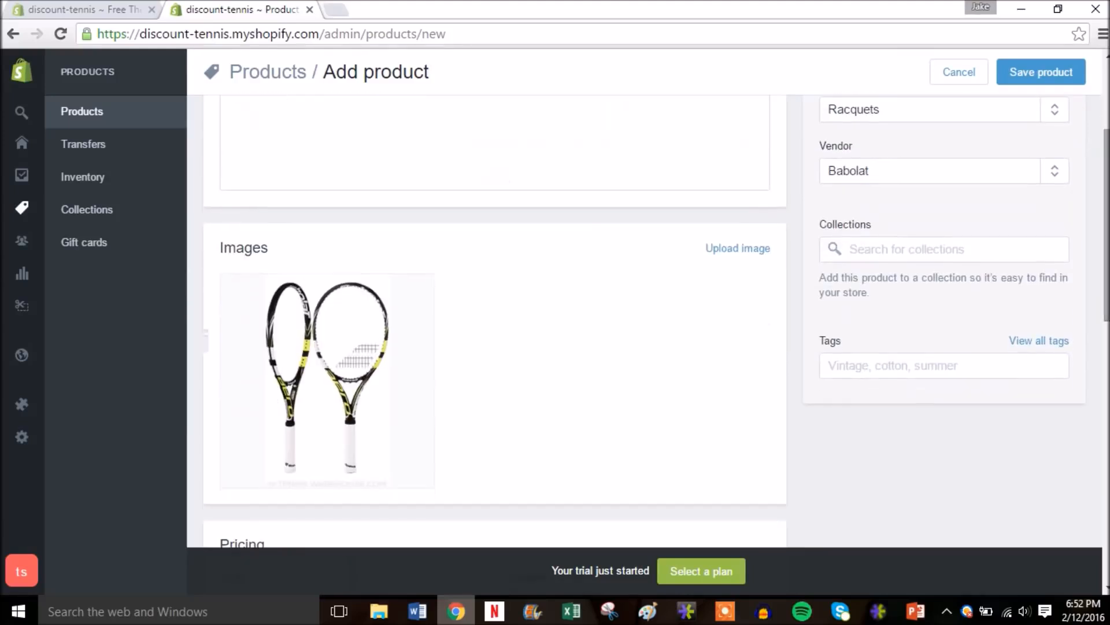
# - Add the tags tennis, racquet, babolat and aero drive to the racquet
pyautogui.click(902, 375)
pyautogui.write('te')
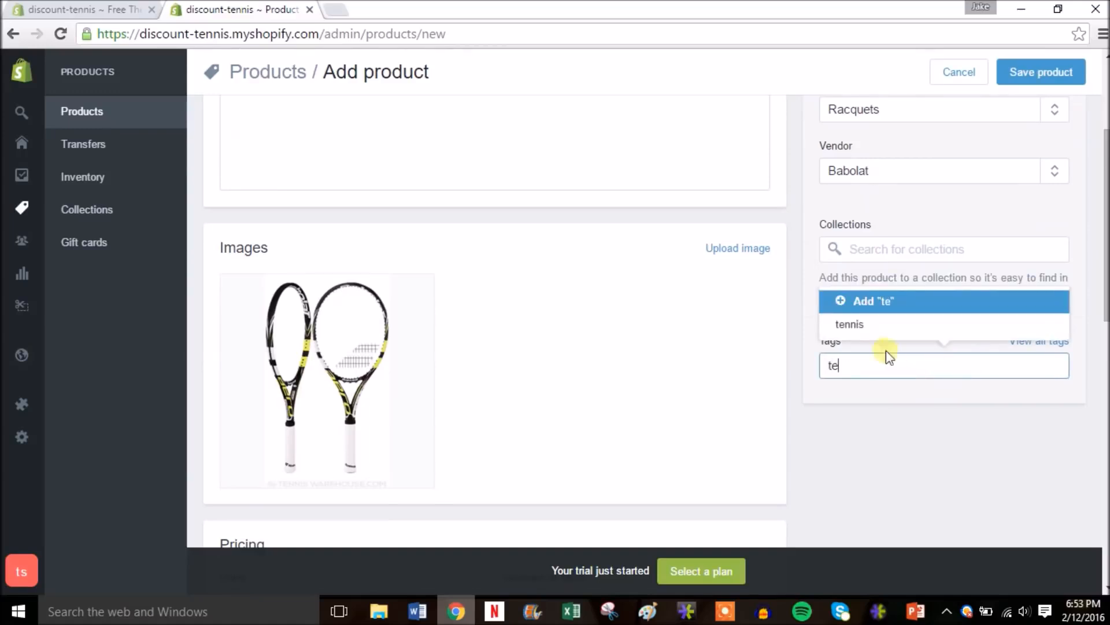
pyautogui.click(860, 324)
pyautogui.click(912, 373)
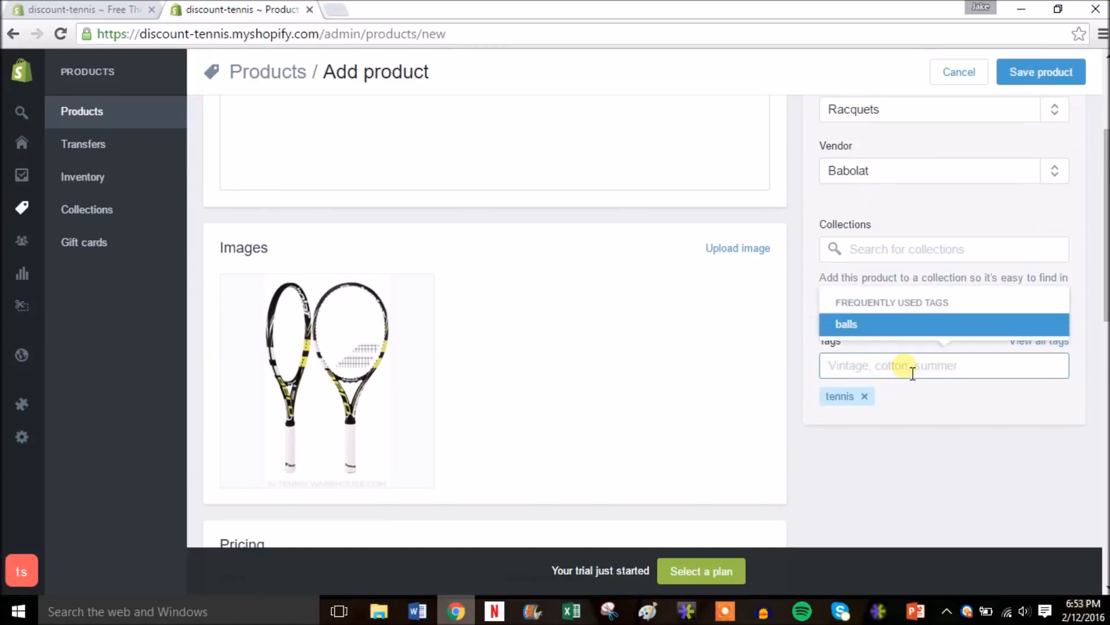
pyautogui.write('racqu')
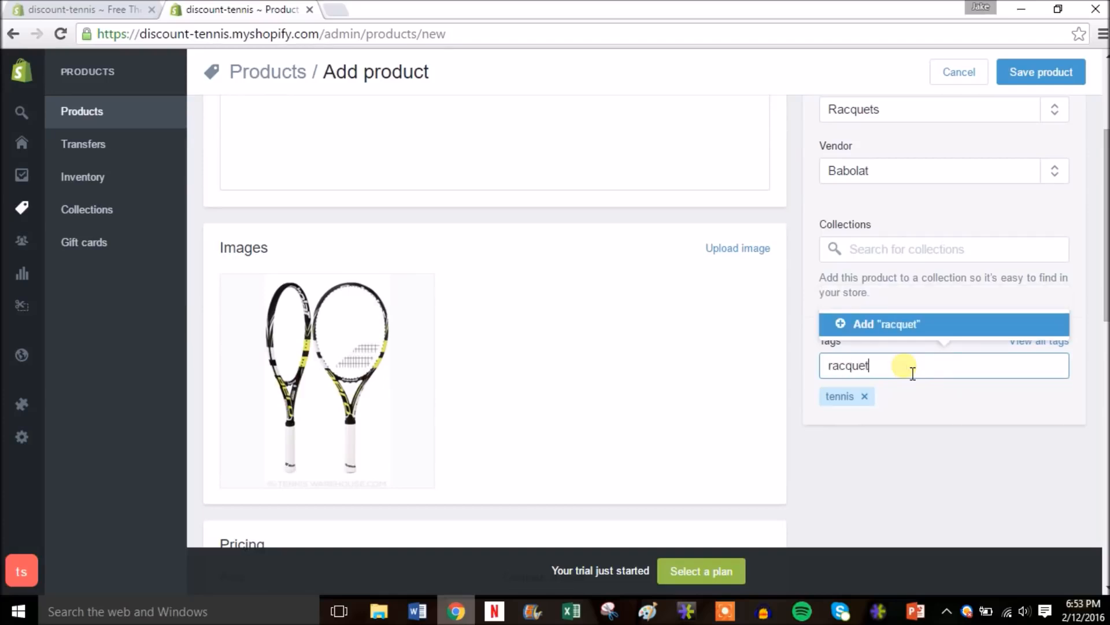
pyautogui.write('et')
pyautogui.click(901, 326)
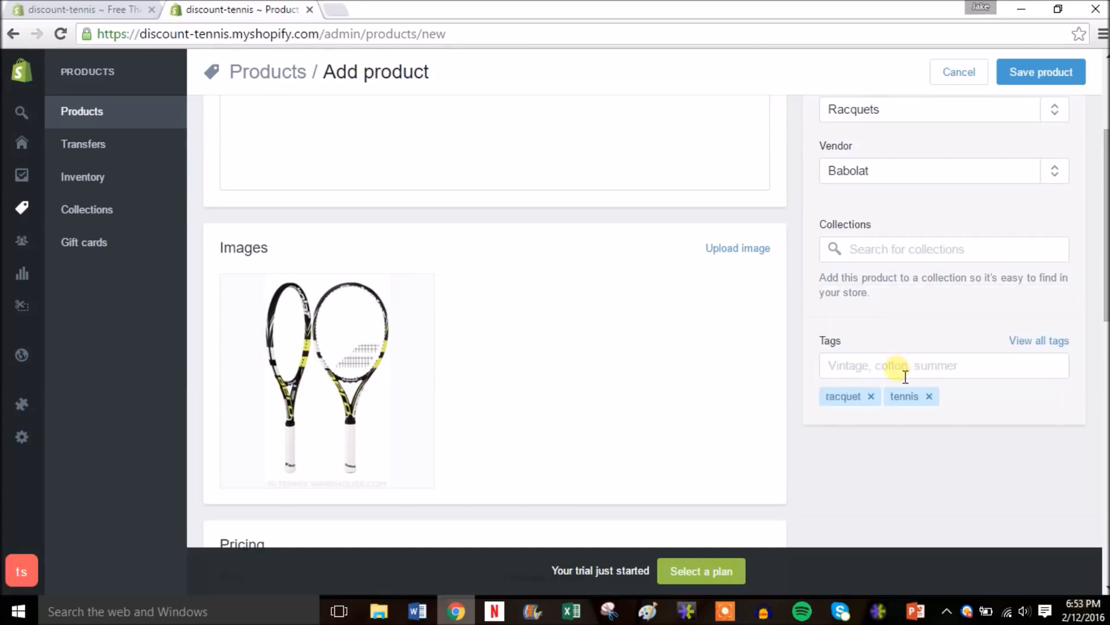
pyautogui.write('babo')
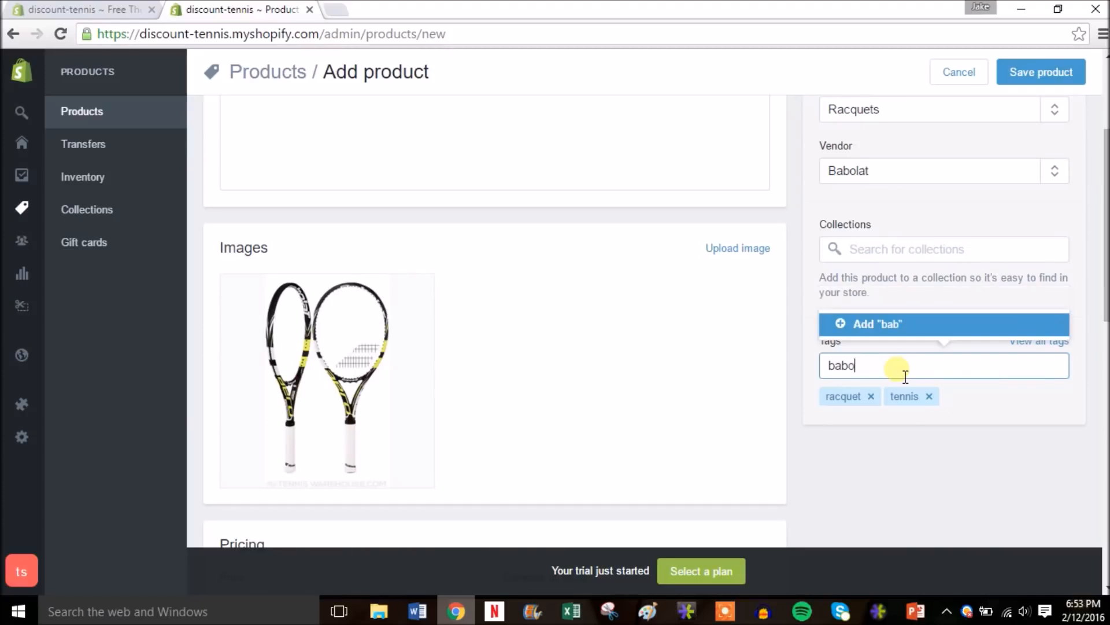
pyautogui.write('lat')
pyautogui.press('Return')
pyautogui.write('aero drive')
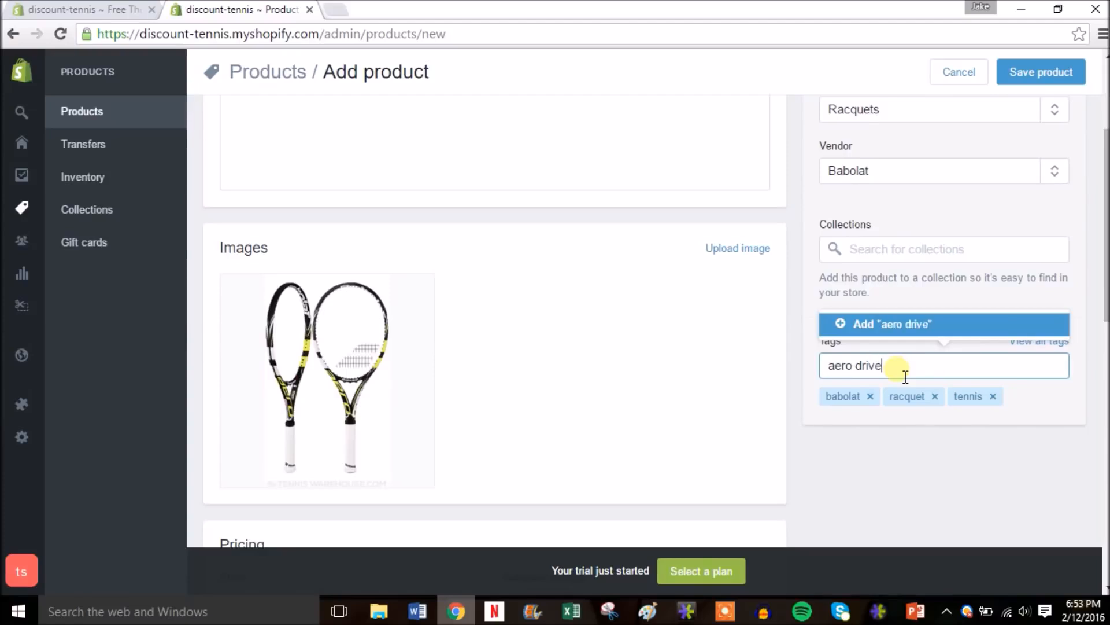
pyautogui.press('Return')
pyautogui.moveTo(1101, 248); pyautogui.dragTo(1101, 348)
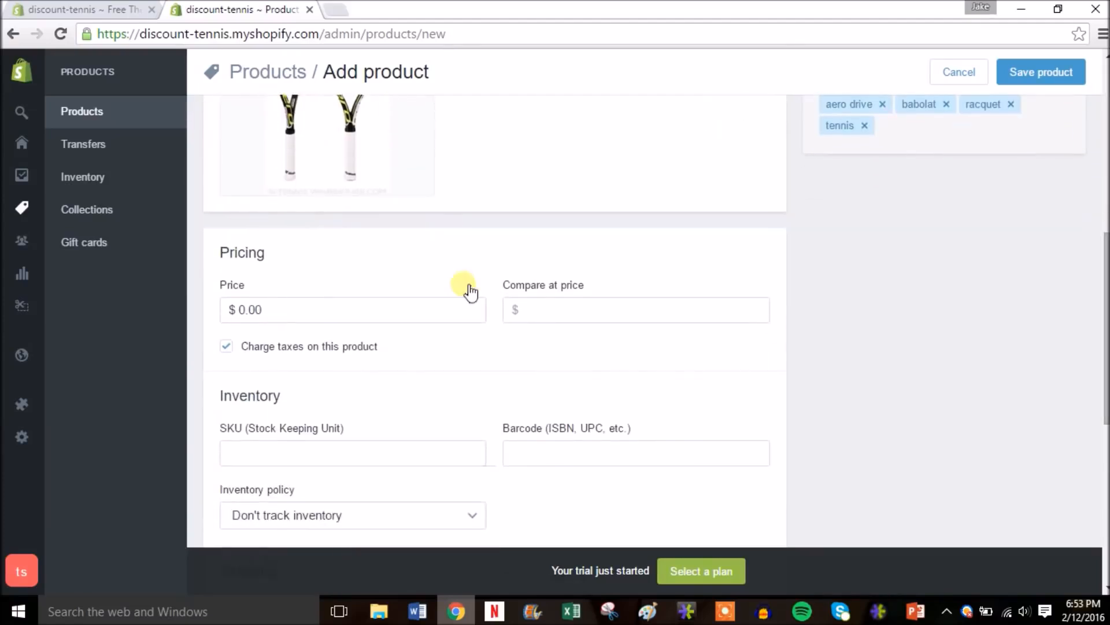
# - Price the racquet at $199.99 with a $249.99 compare-at price
pyautogui.click(232, 308)
pyautogui.write('199.99')
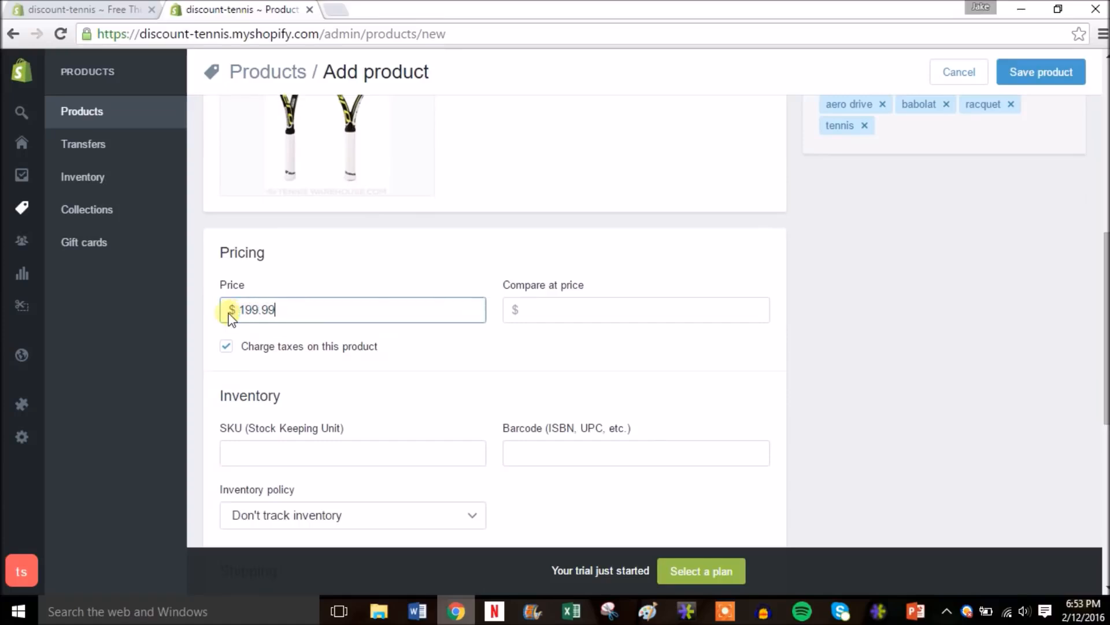
pyautogui.click(600, 319)
pyautogui.write('249.99')
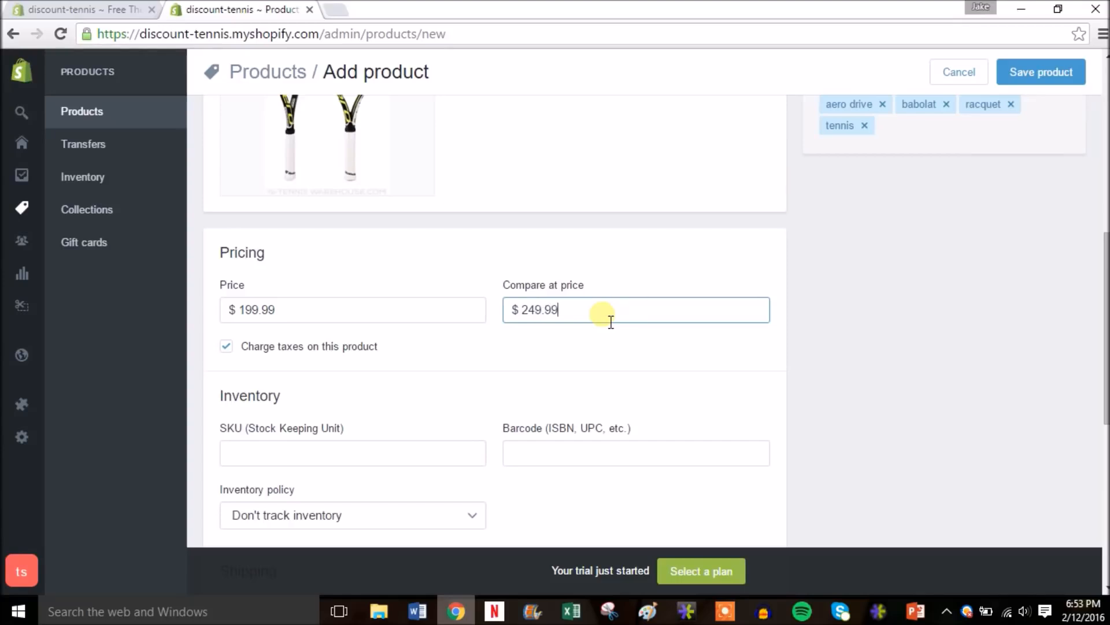
# - Assign SKU 2, Shopify inventory tracking with quantity 10, and a 3.0 lb weight
pyautogui.scroll(-2, 1102, 328)
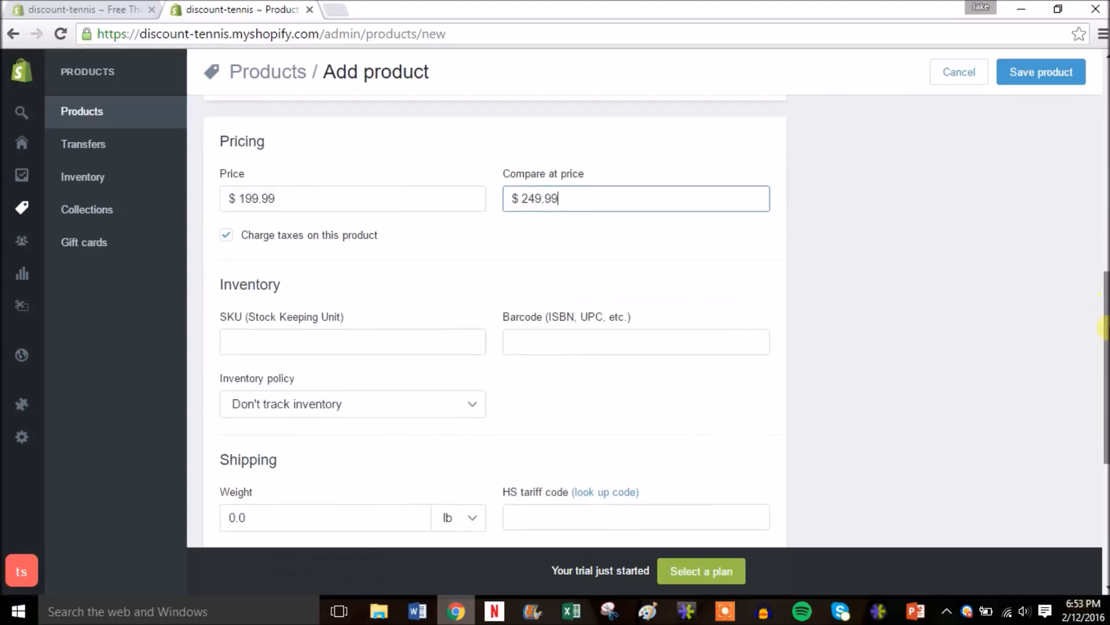
pyautogui.click(389, 334)
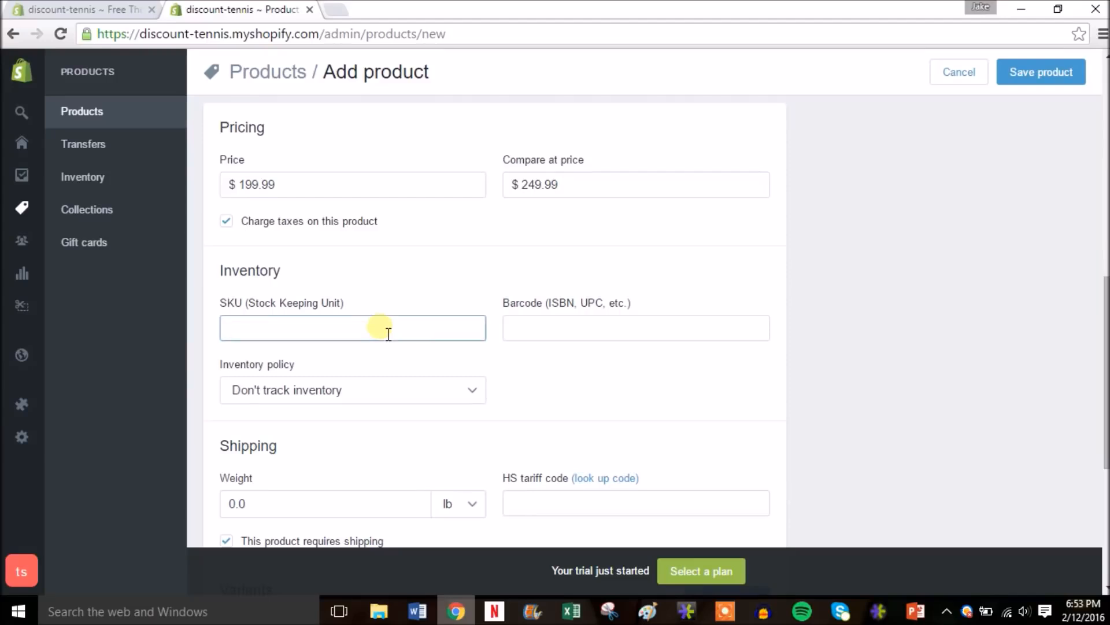
pyautogui.write('2')
pyautogui.click(454, 392)
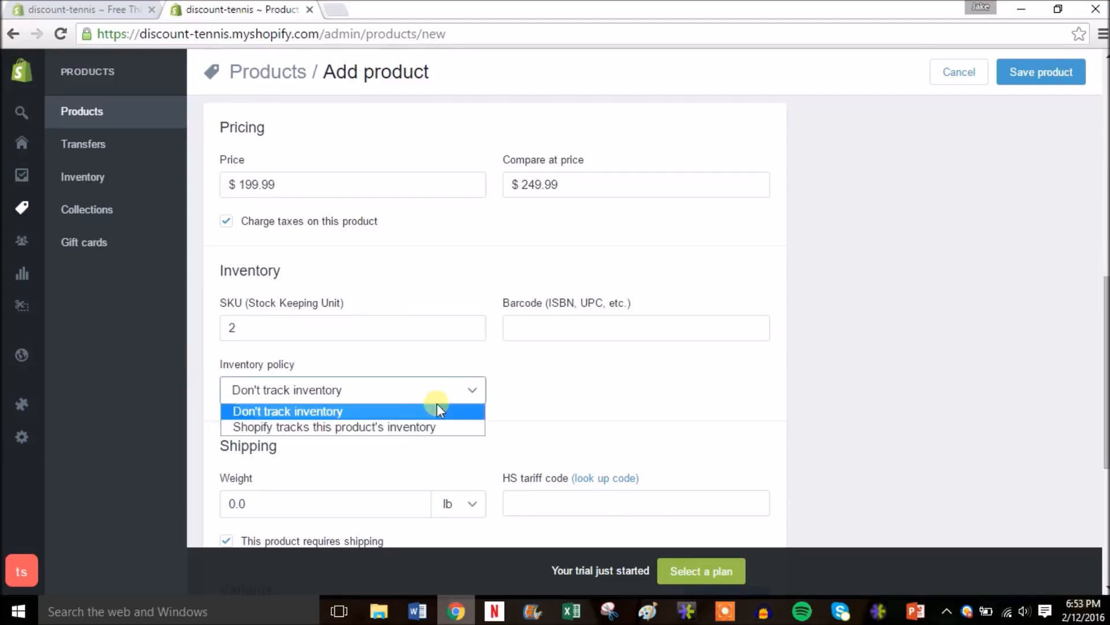
pyautogui.click(375, 428)
pyautogui.click(546, 389)
pyautogui.write('1')
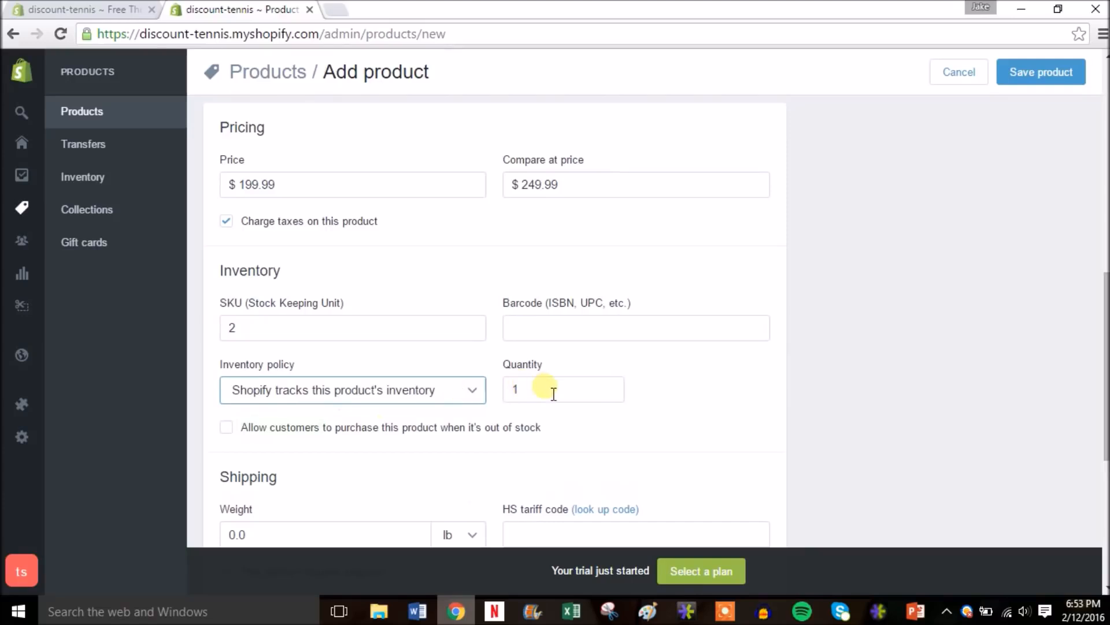
pyautogui.write('10')
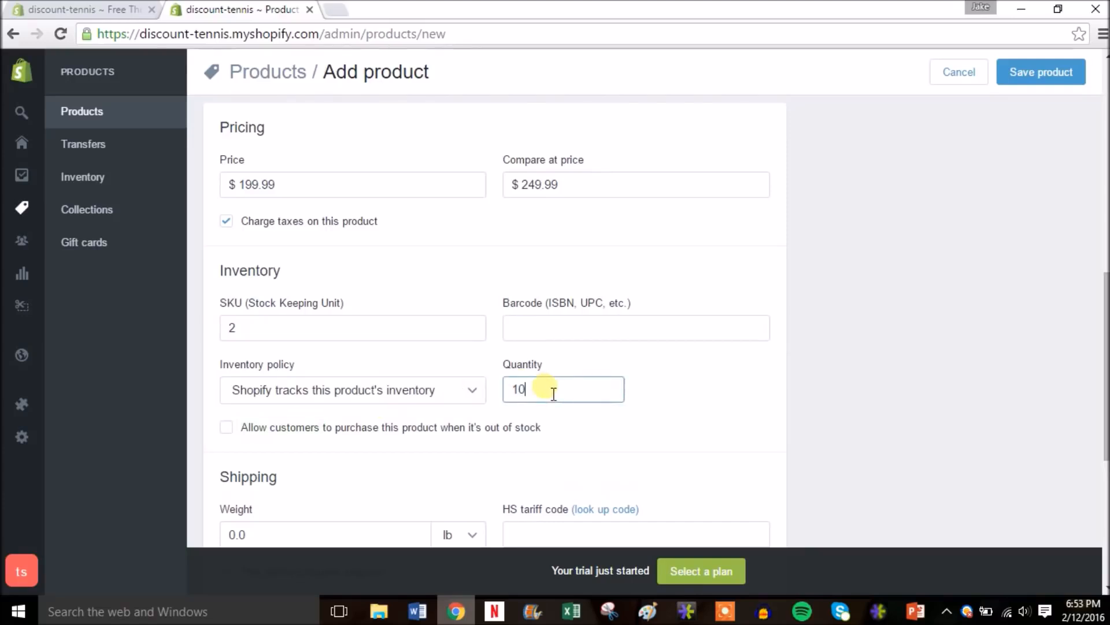
pyautogui.scroll(-4, 1105, 370)
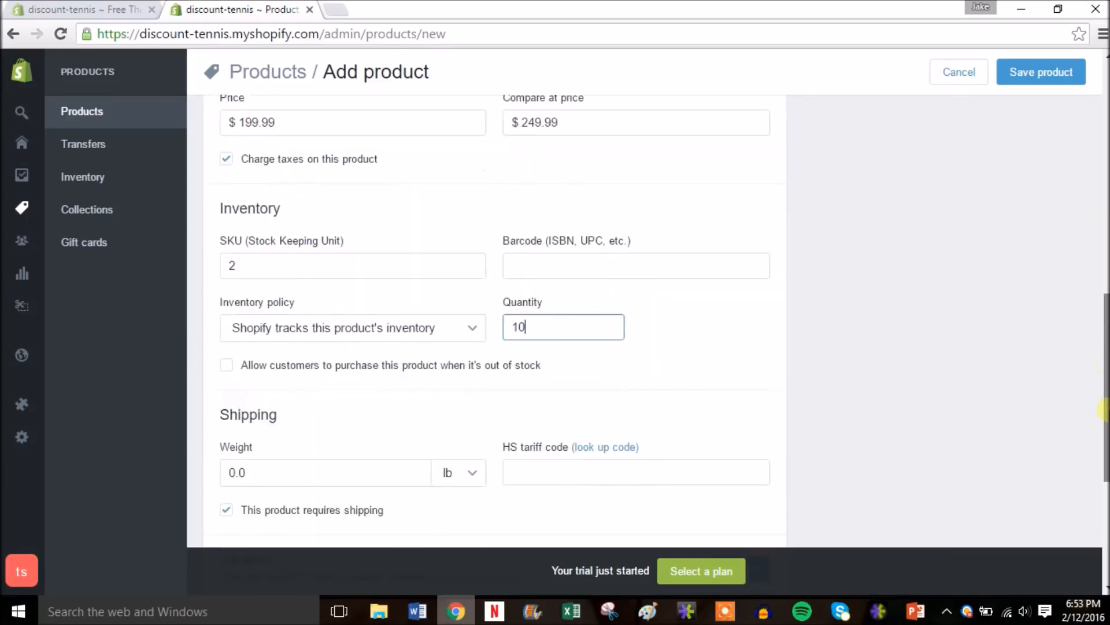
pyautogui.click(277, 314)
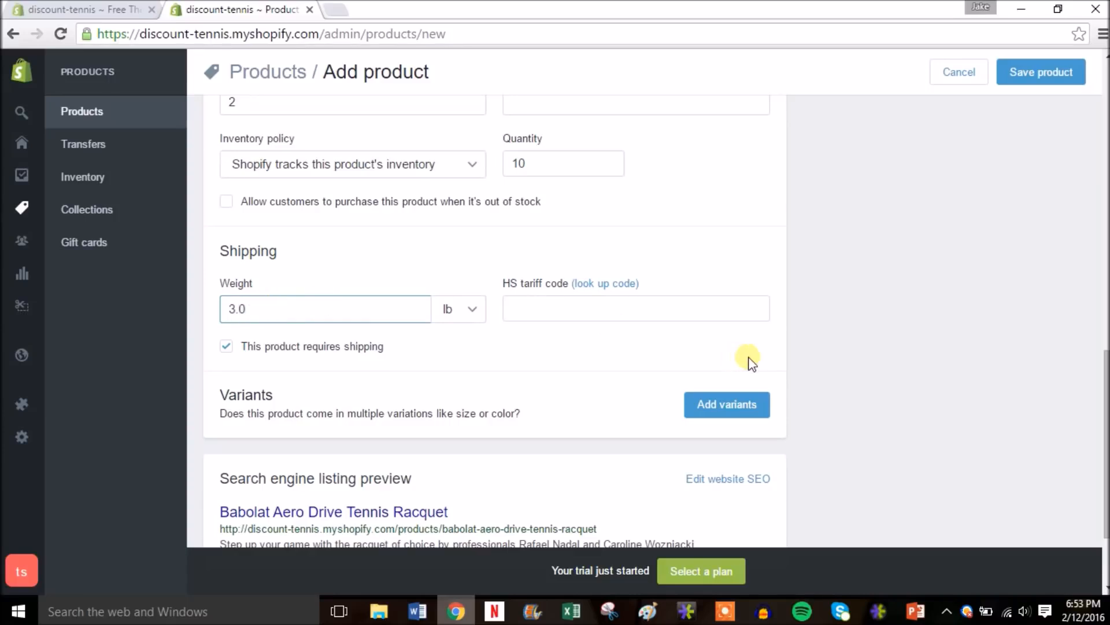
# - Enter the racquet's Size option values 7 1/2, 7 3/4 and 7 1/8
pyautogui.click(744, 412)
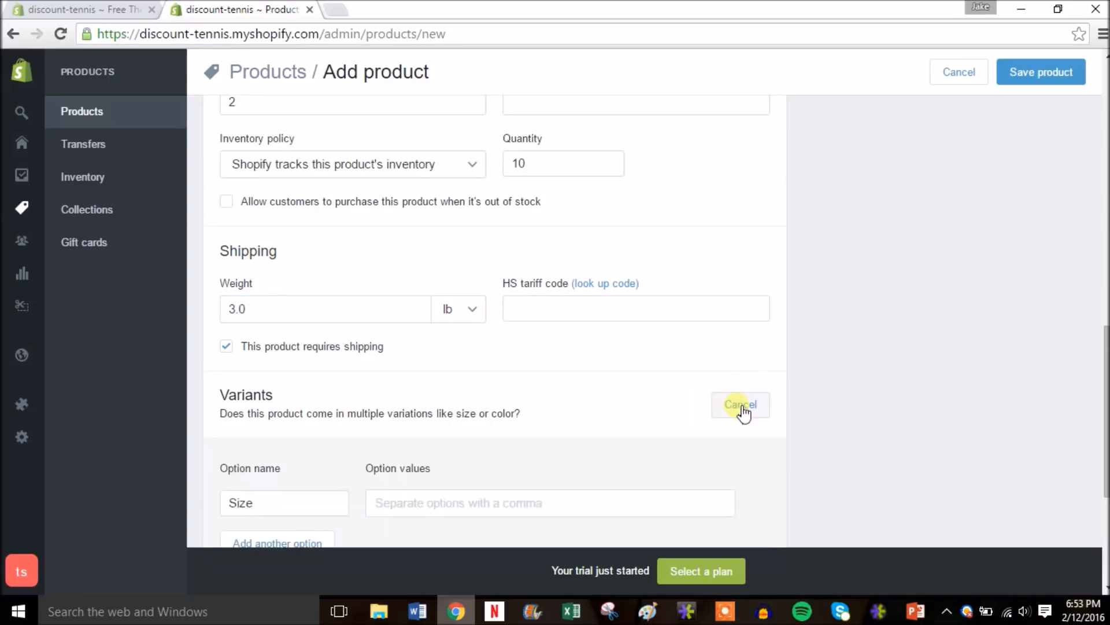
pyautogui.scroll(-4, 1104, 451)
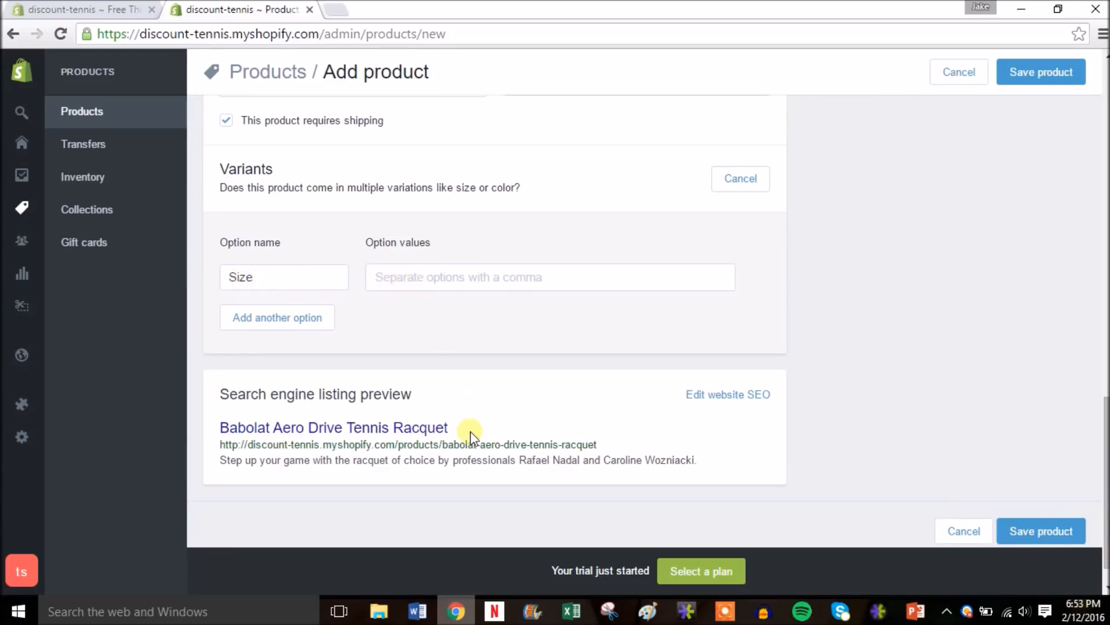
pyautogui.write('7 1/2')
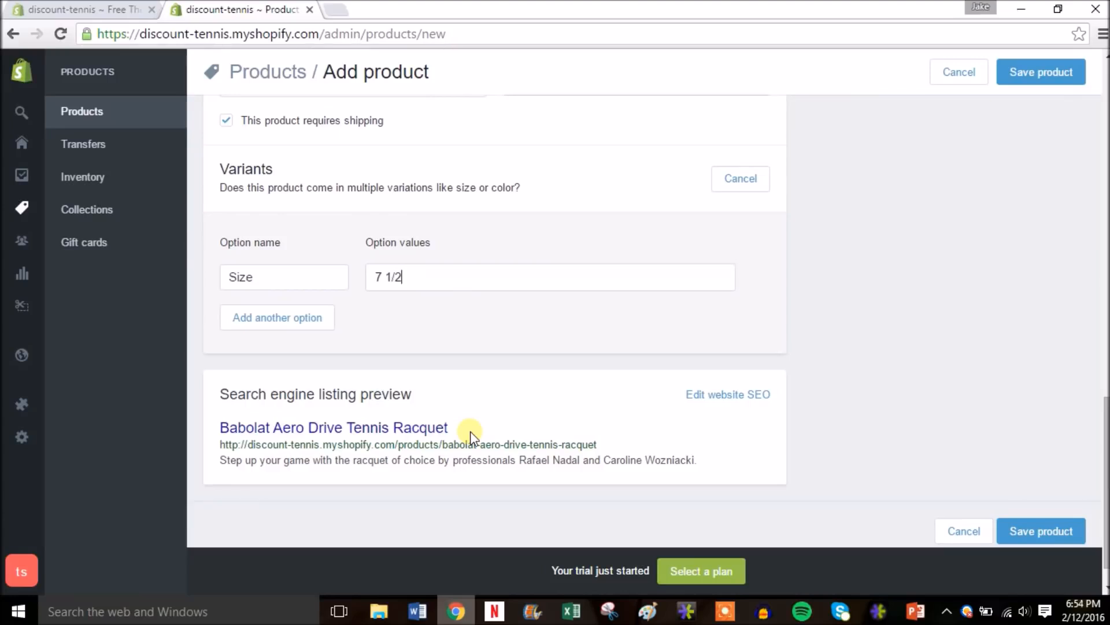
pyautogui.press('Return')
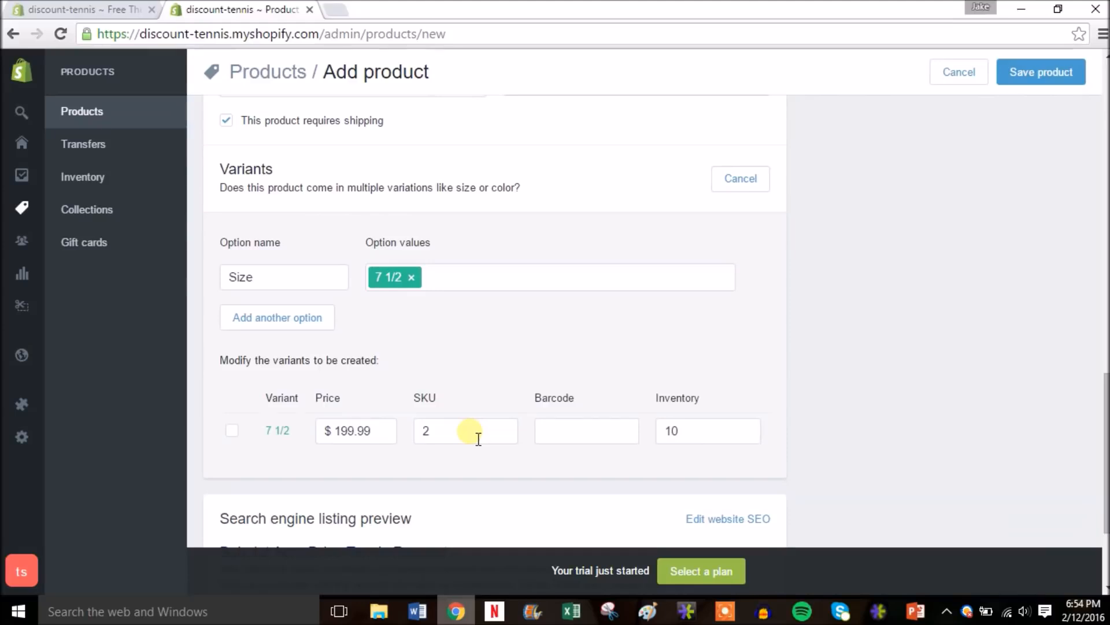
pyautogui.write('7 1')
pyautogui.press('Return')
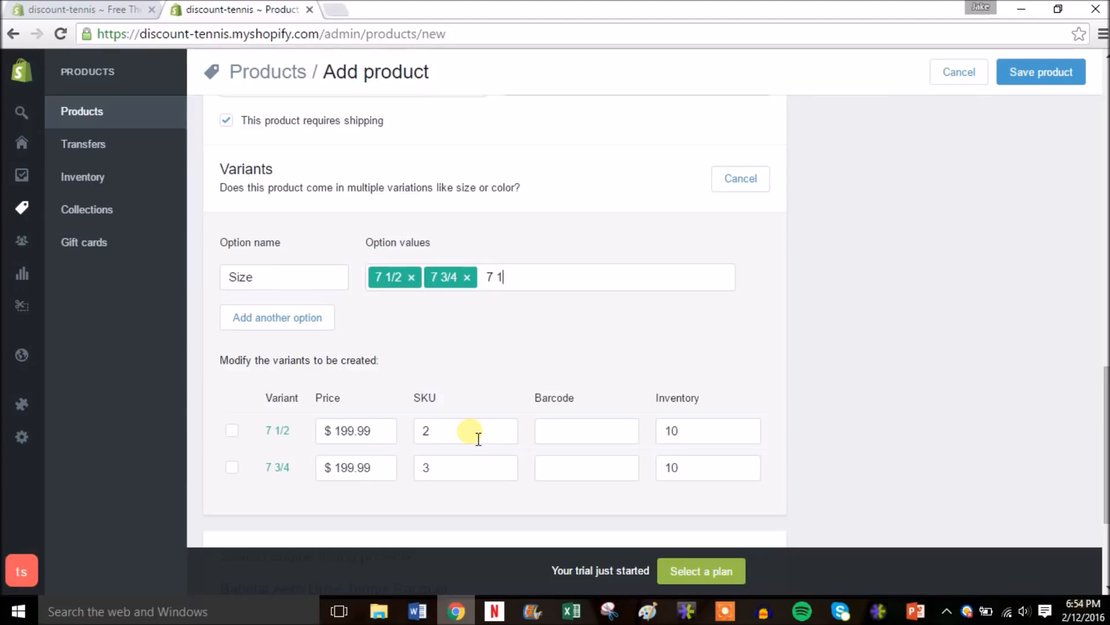
pyautogui.press('Return')
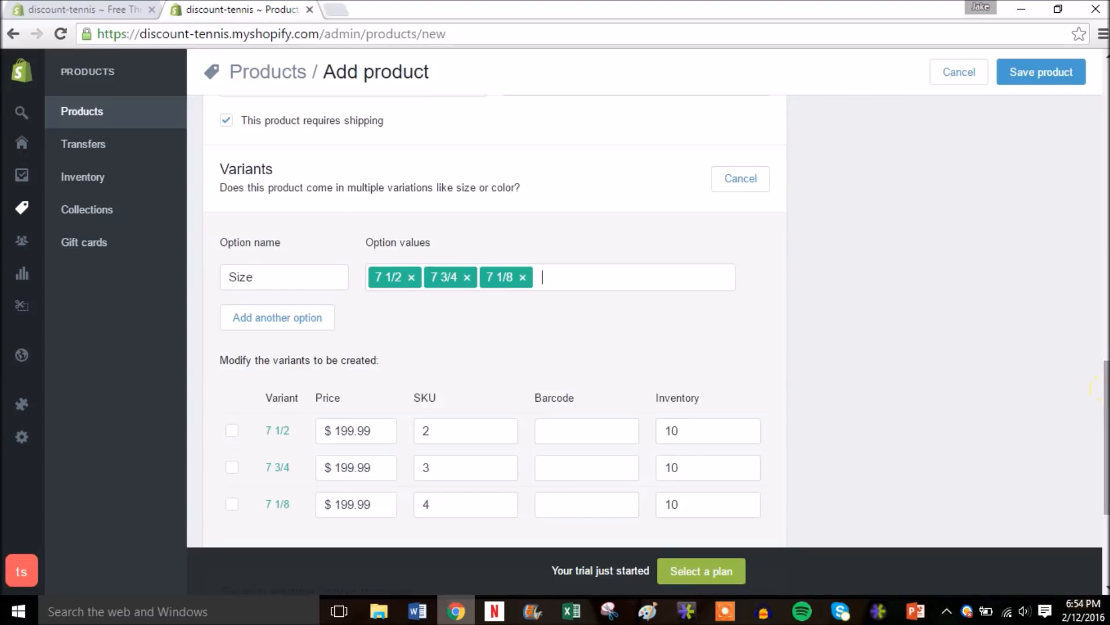
# - Add a second option and attempt to save the Babolat racquet product
pyautogui.scroll(-1, 496, 323)
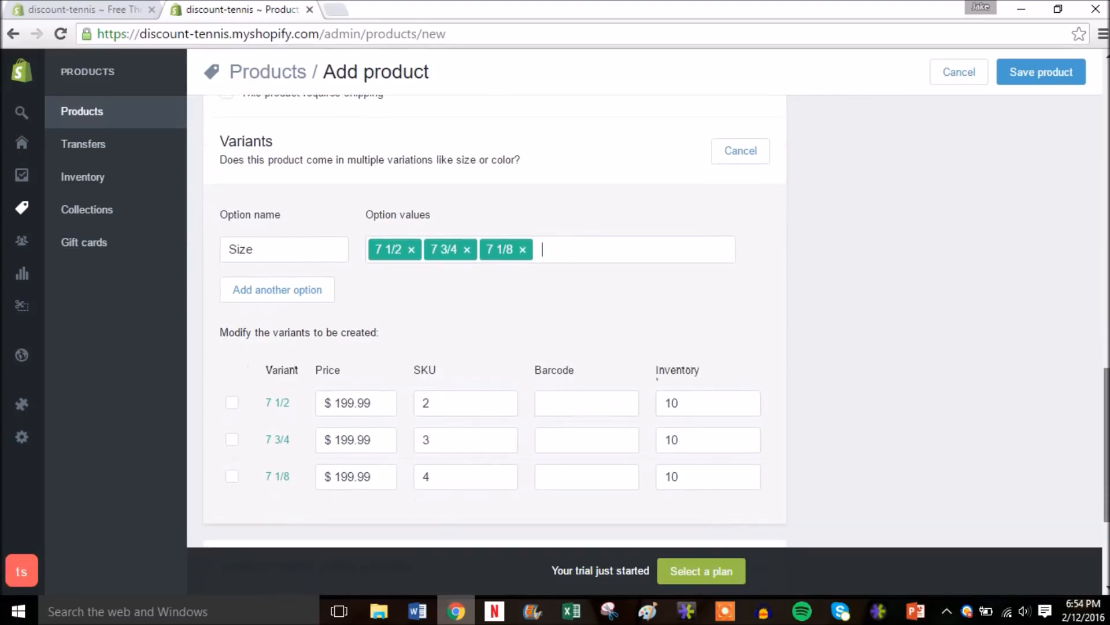
pyautogui.click(294, 261)
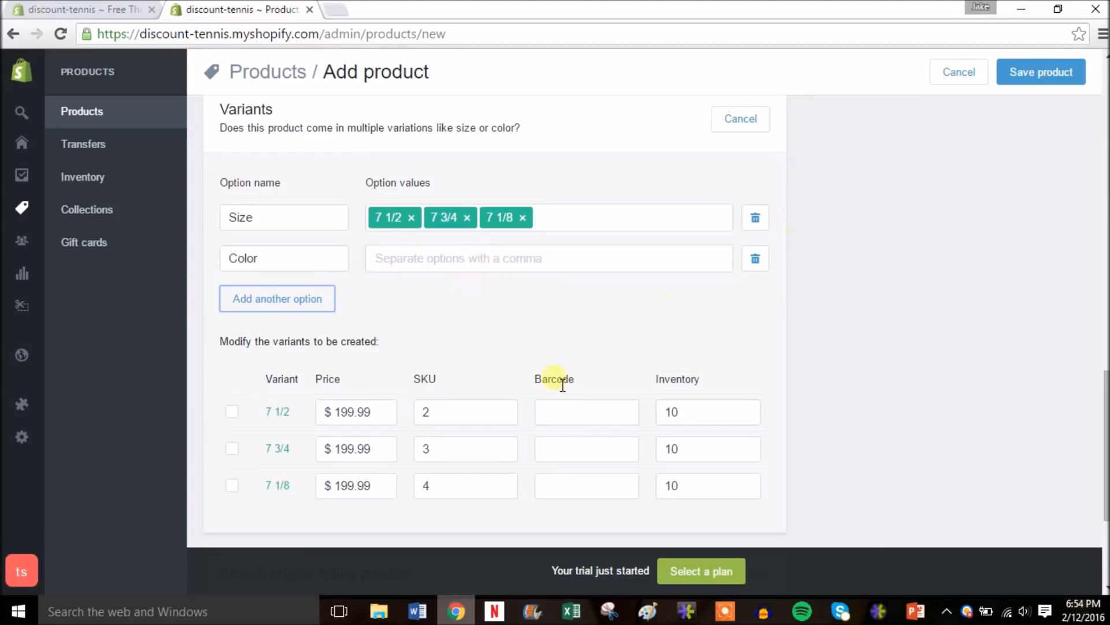
pyautogui.scroll(-3, 884, 391)
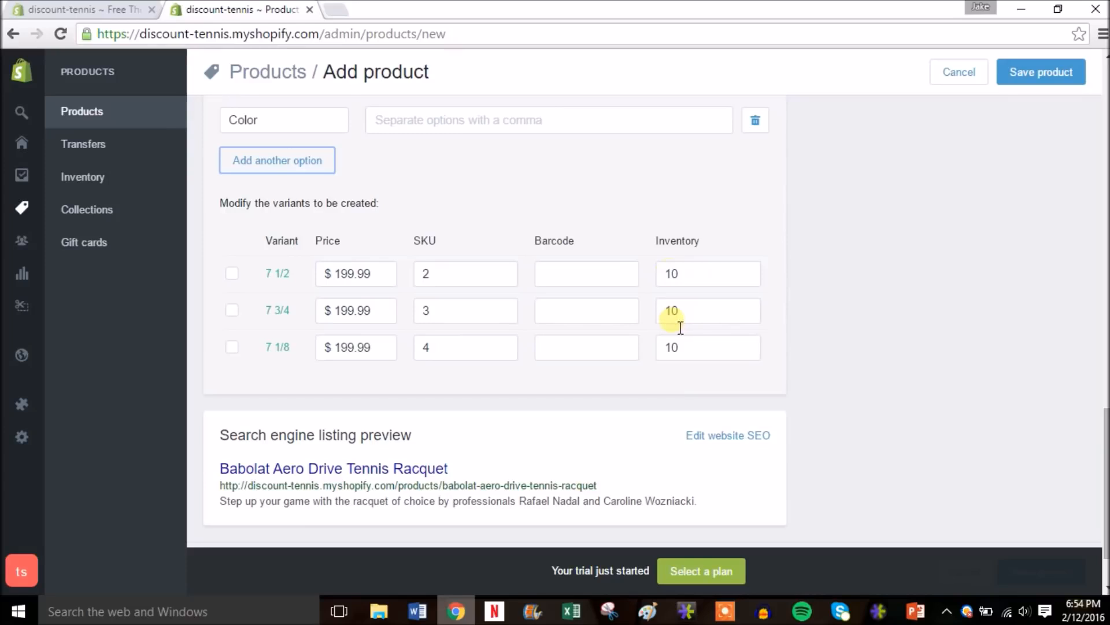
pyautogui.moveTo(1105, 454); pyautogui.dragTo(1105, 104)
pyautogui.click(1058, 75)
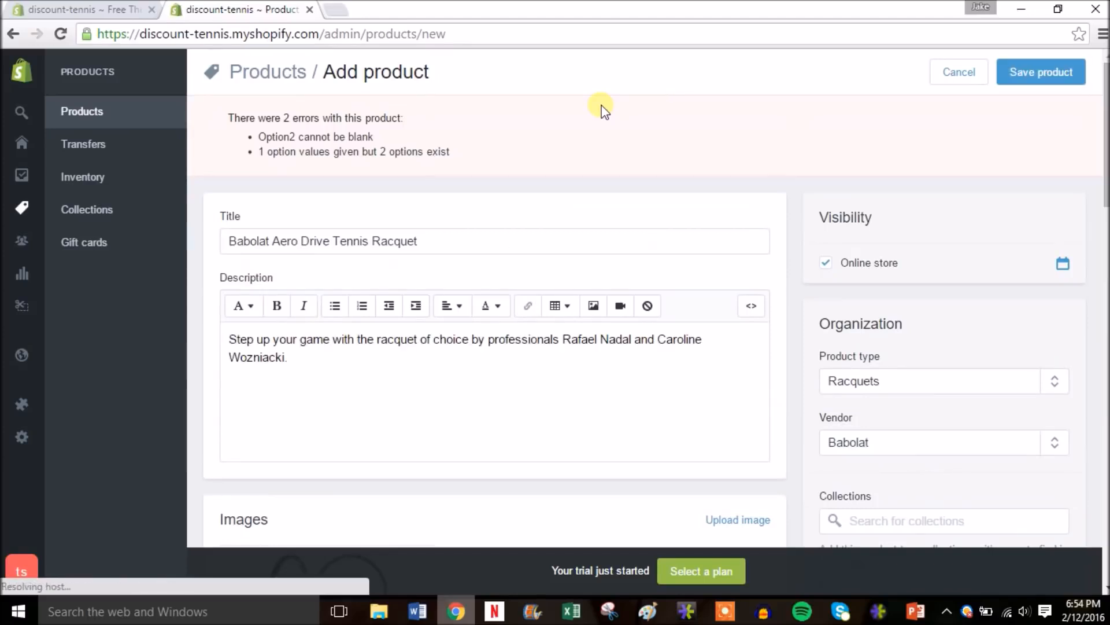
# - Delete the empty Color option and save the racquet again
pyautogui.moveTo(1105, 110); pyautogui.dragTo(1103, 431)
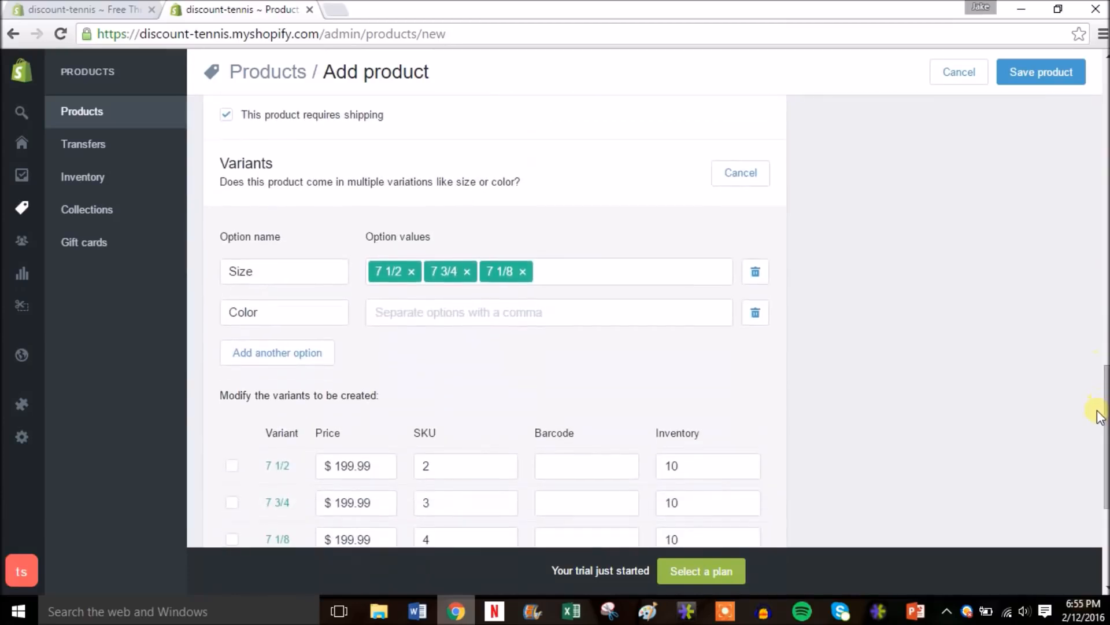
pyautogui.click(755, 313)
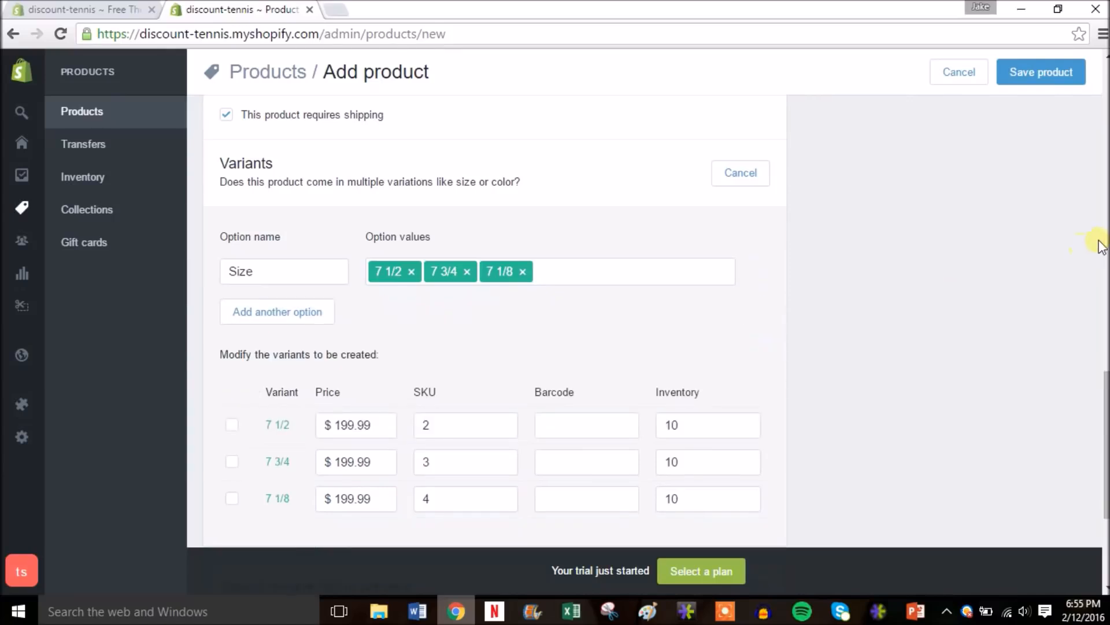
pyautogui.click(1056, 82)
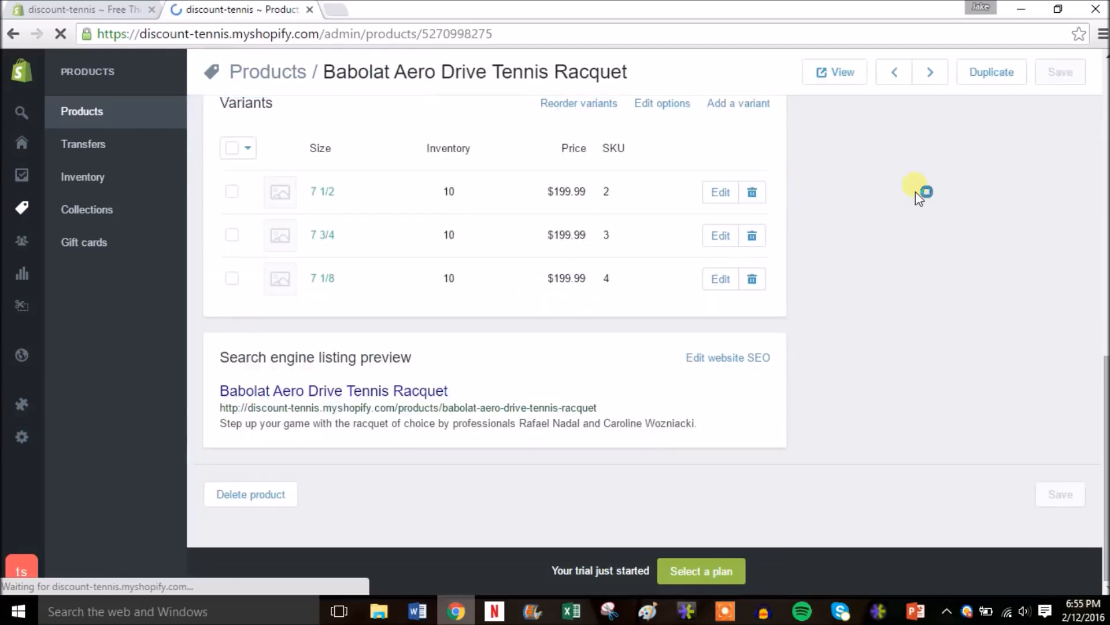
# - Open the racquet's storefront product page in a new tab
pyautogui.moveTo(1105, 382); pyautogui.dragTo(1105, 52)
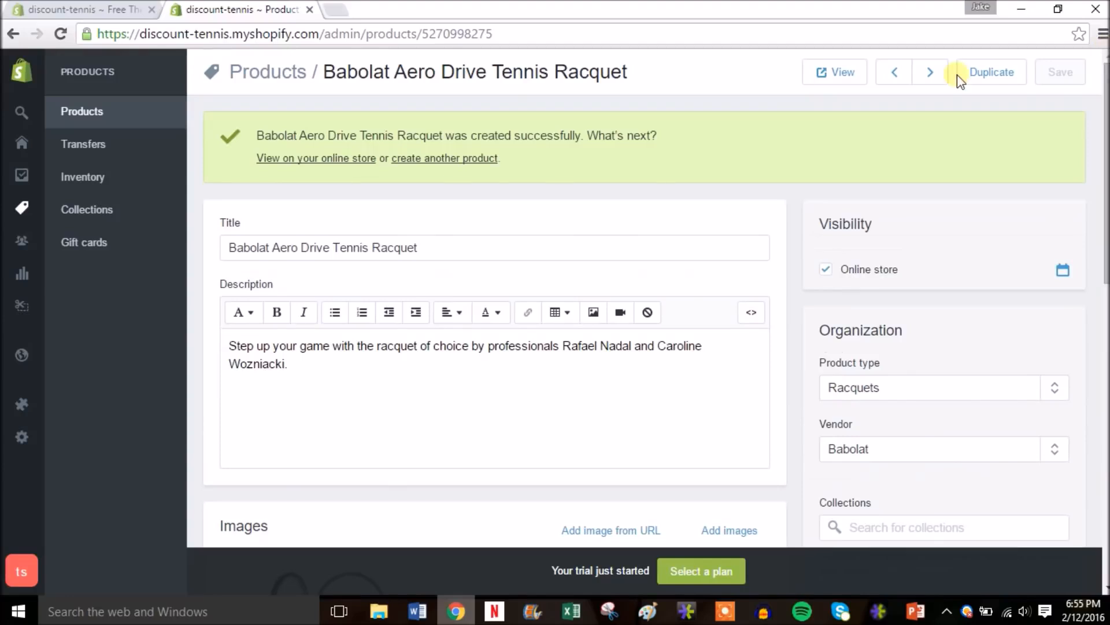
pyautogui.rightClick(312, 160)
pyautogui.click(325, 172)
# - On the racquet's storefront page, enlarge its photo and check the three sizes, leaving 7 1/2 selected
pyautogui.click(405, 10)
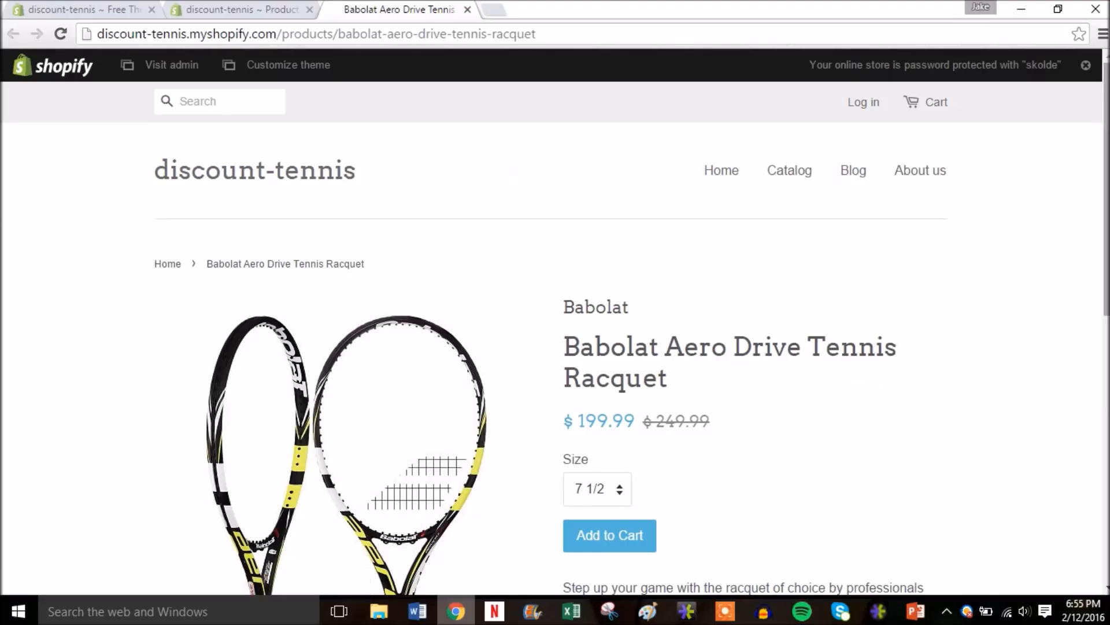
pyautogui.moveTo(1105, 245); pyautogui.dragTo(1104, 316)
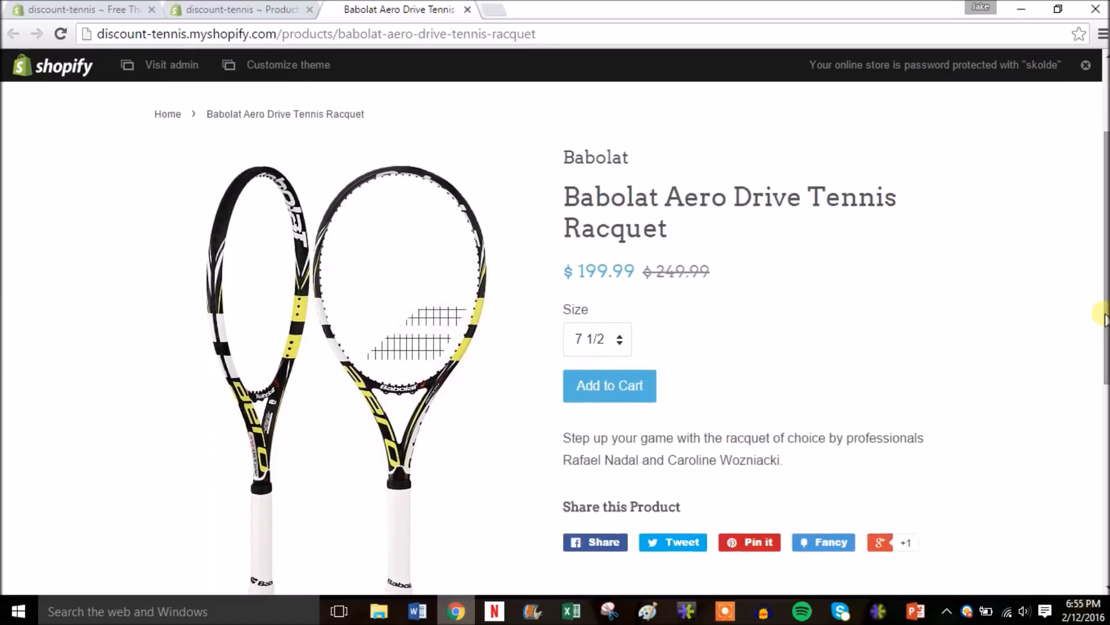
pyautogui.click(382, 326)
pyautogui.click(495, 317)
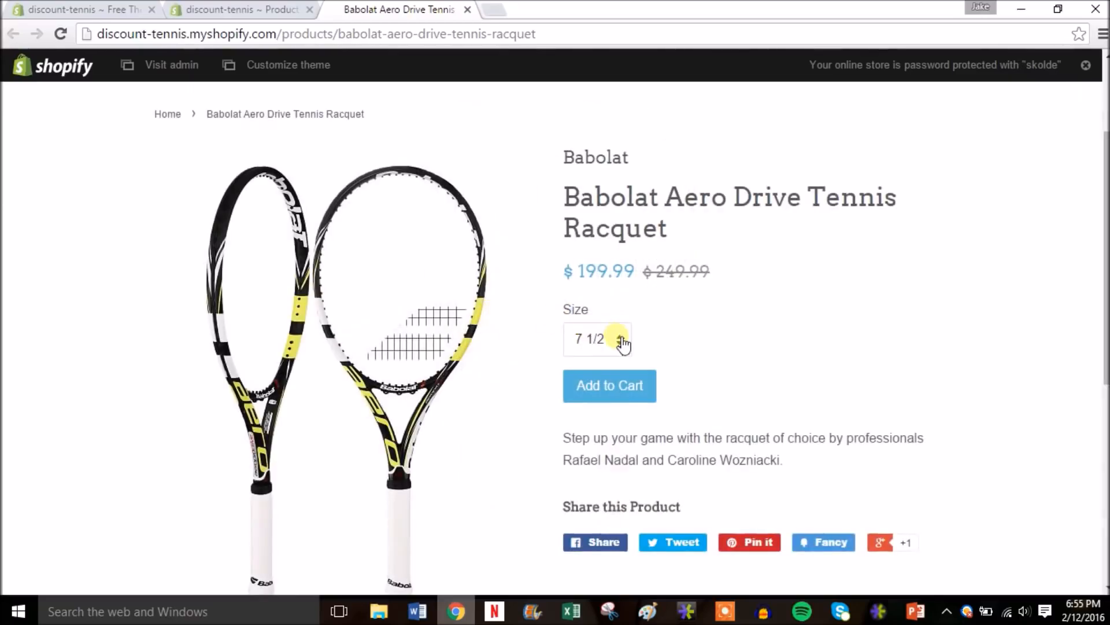
pyautogui.click(622, 341)
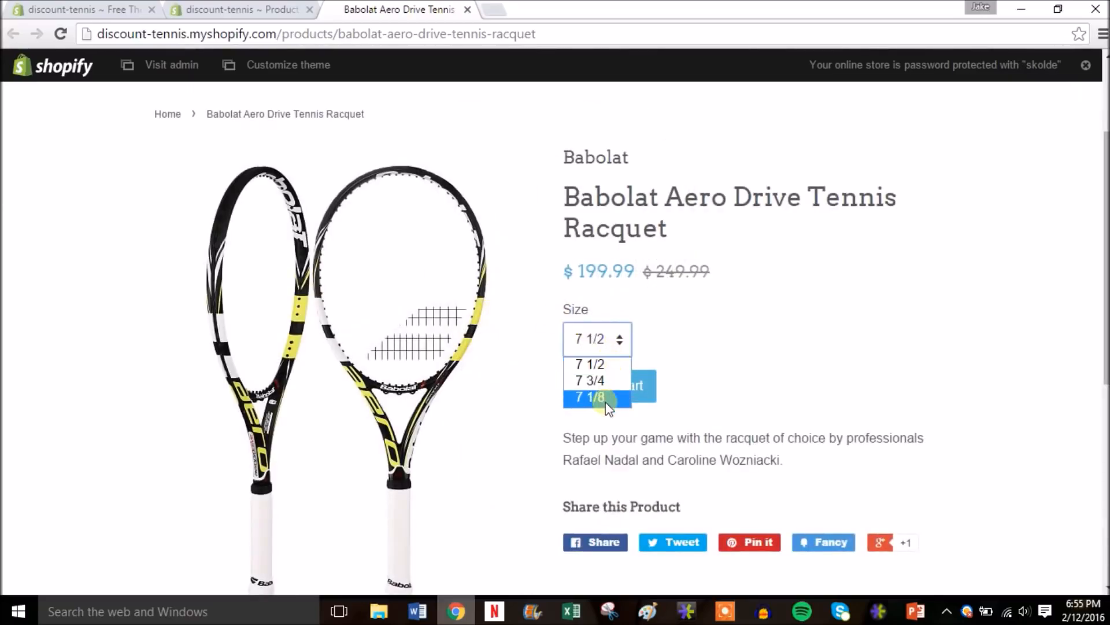
pyautogui.click(699, 355)
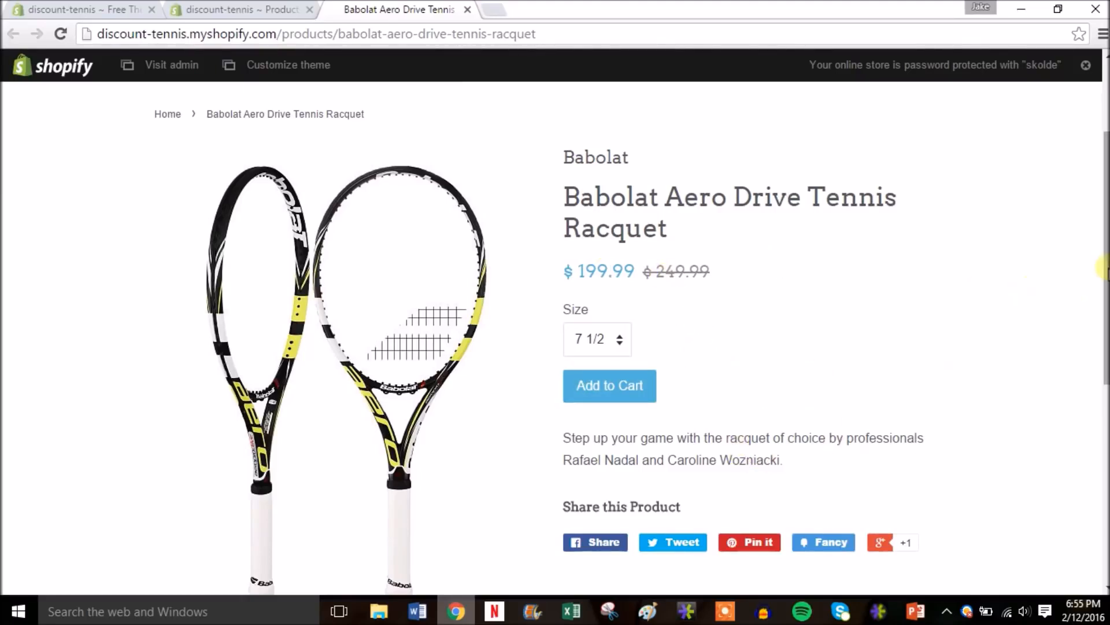
pyautogui.scroll(-2, 1104, 293)
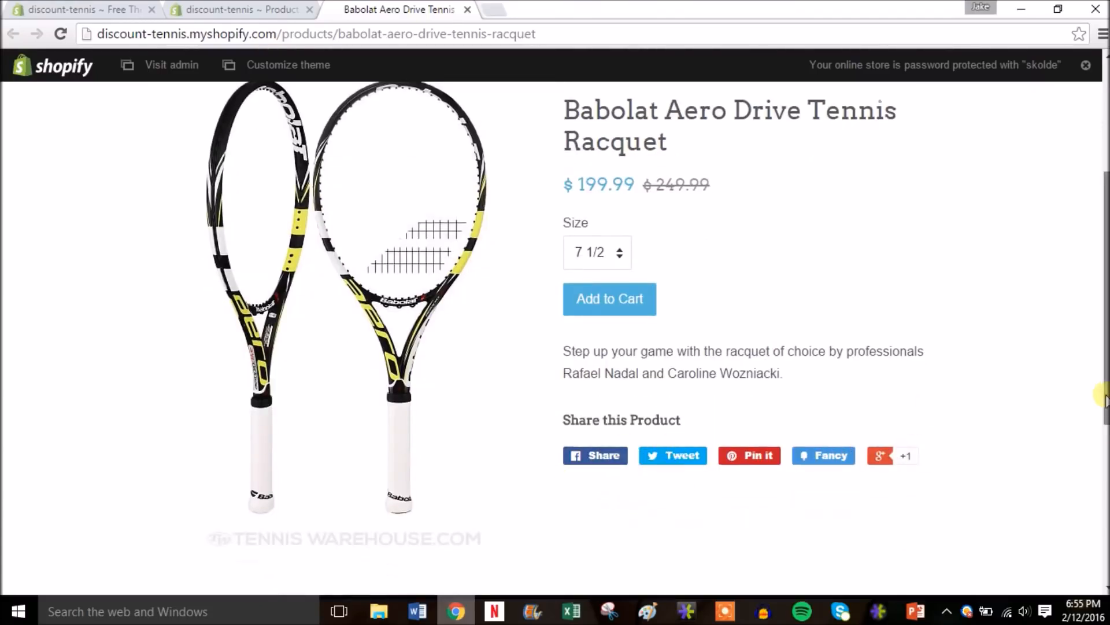
pyautogui.scroll(4, 1094, 295)
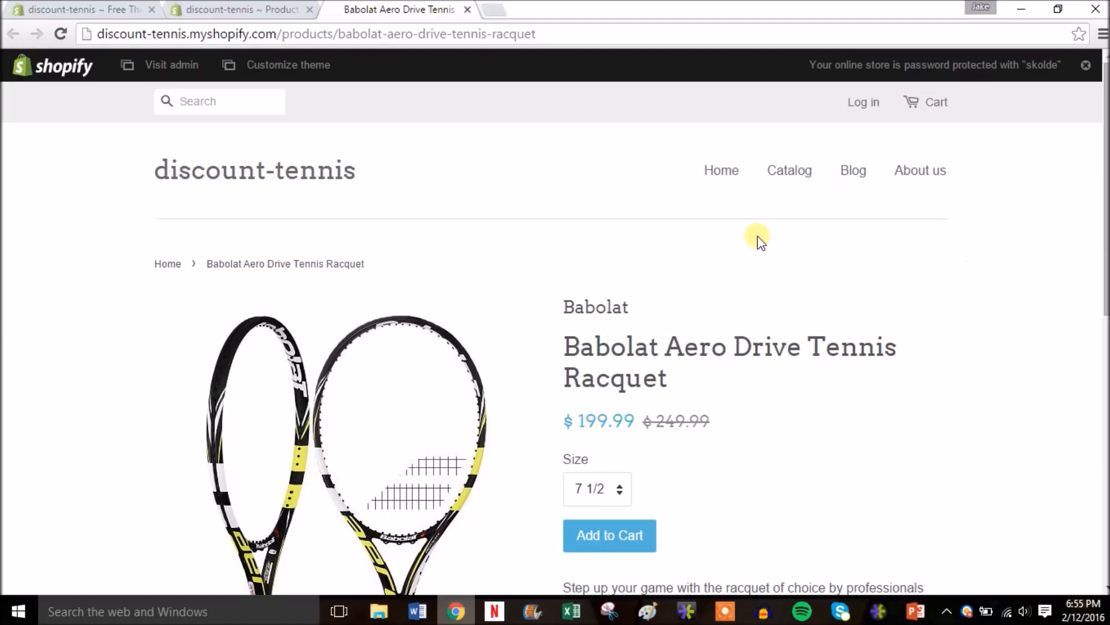
# - Go to the discount-tennis home page and scroll through it
pyautogui.click(723, 172)
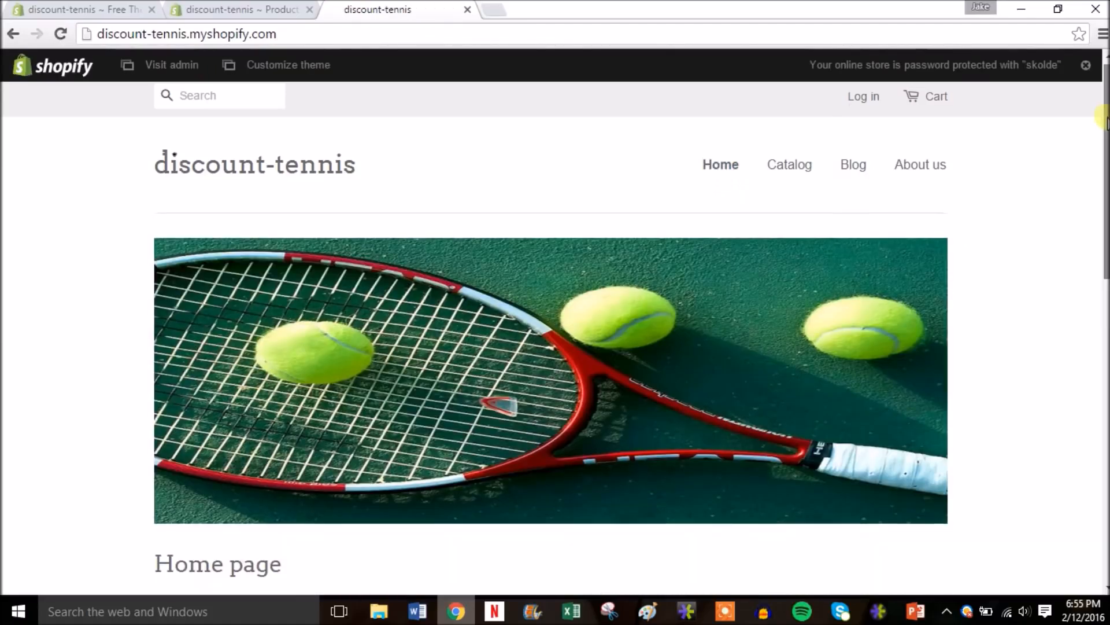
pyautogui.scroll(-8, 1104, 119)
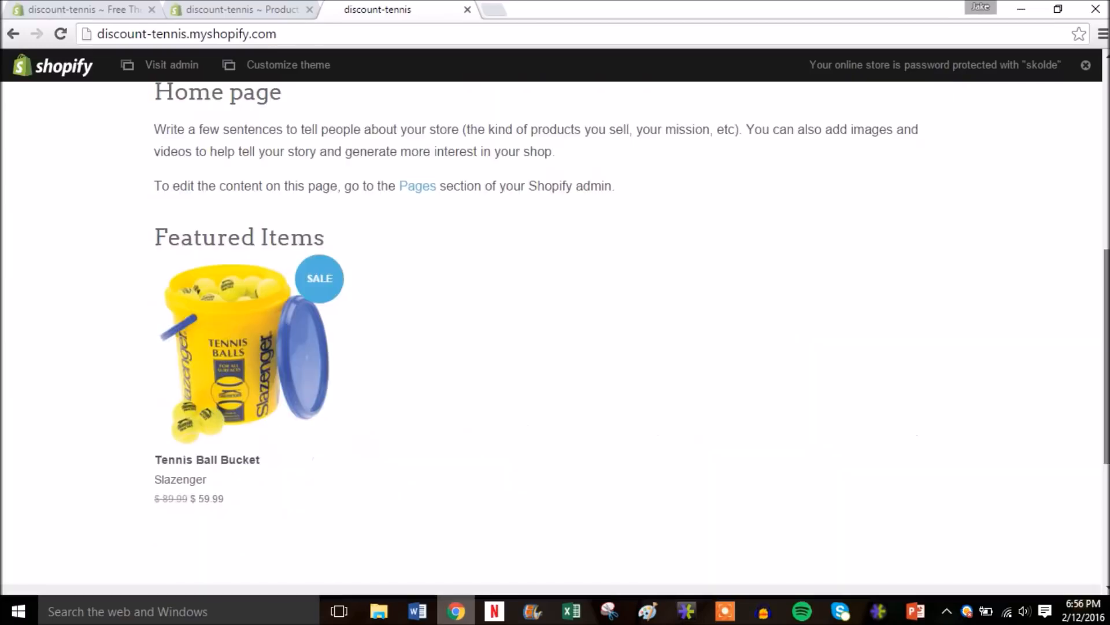
pyautogui.moveTo(1105, 298); pyautogui.dragTo(1105, 128)
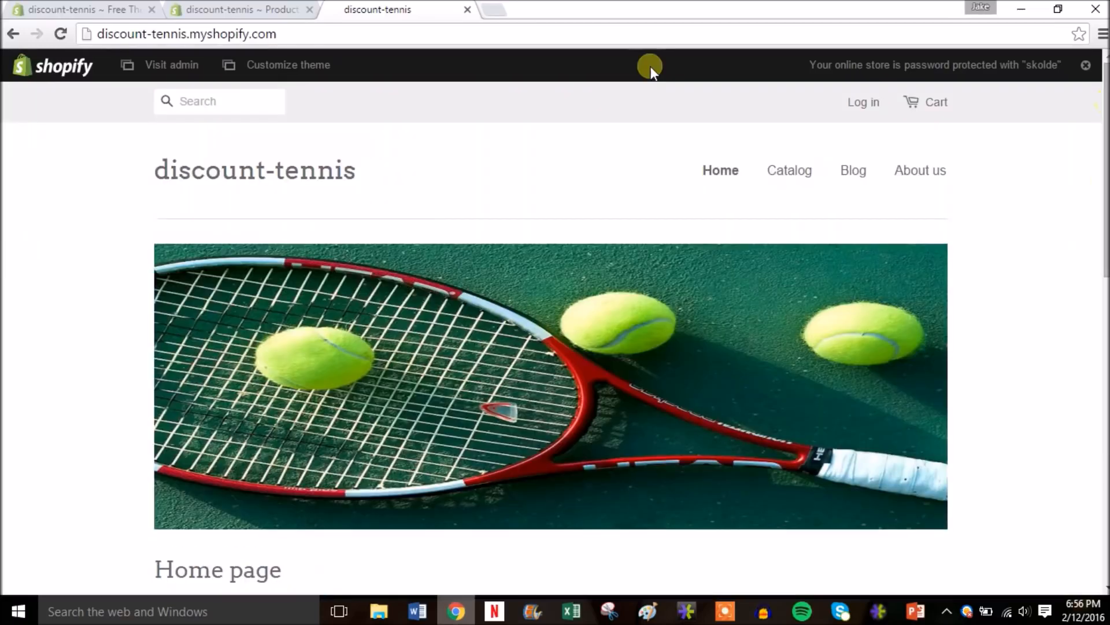
# - Close the storefront, open the admin Products list and view the four-product catalog
pyautogui.click(467, 10)
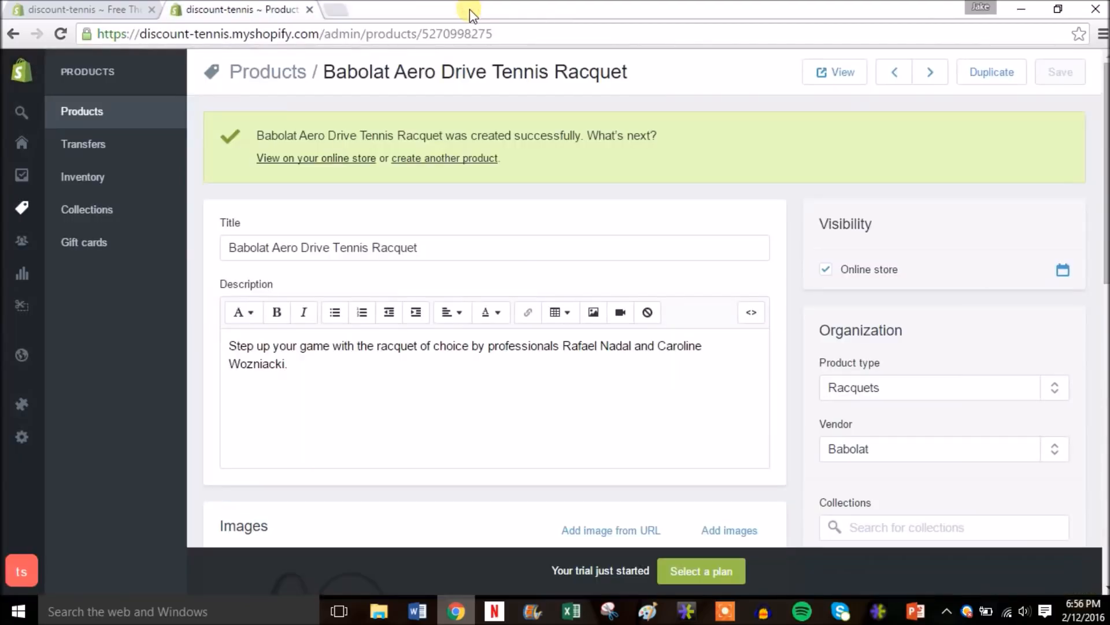
pyautogui.click(101, 113)
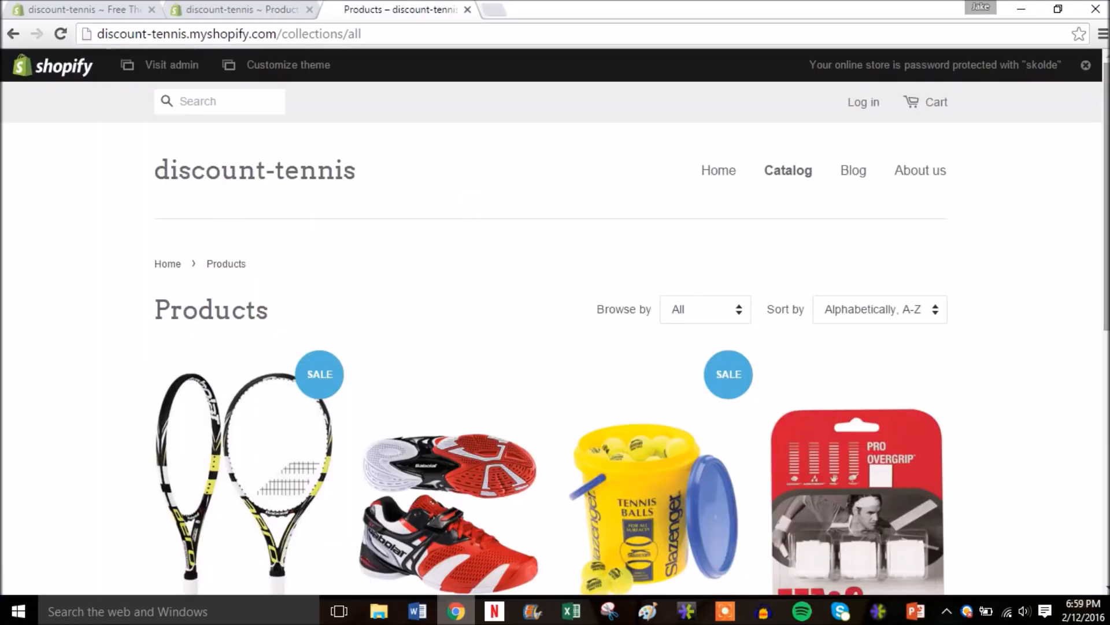
pyautogui.moveTo(1103, 149); pyautogui.dragTo(1104, 247)
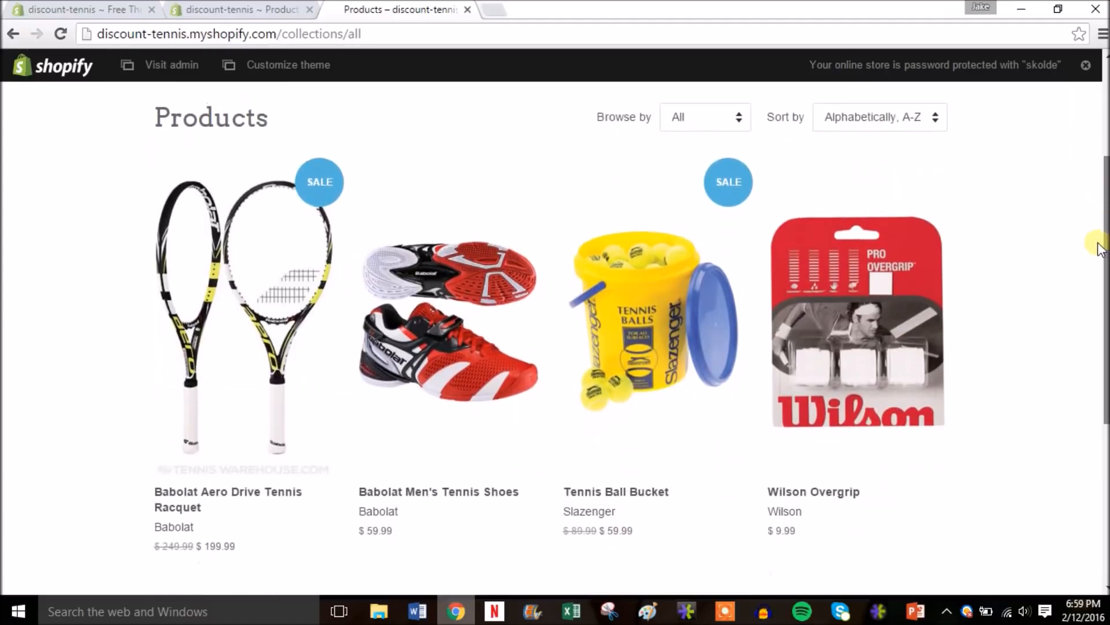
# - Scroll the catalog back to the top and close it, returning to the Babolat Men's Tennis Shoes admin page
pyautogui.moveTo(1098, 241)
pyautogui.mouseDown()
pyautogui.moveTo(1102, 149)
pyautogui.moveTo(1104, 267)
pyautogui.moveTo(1101, 250)
pyautogui.mouseUp()
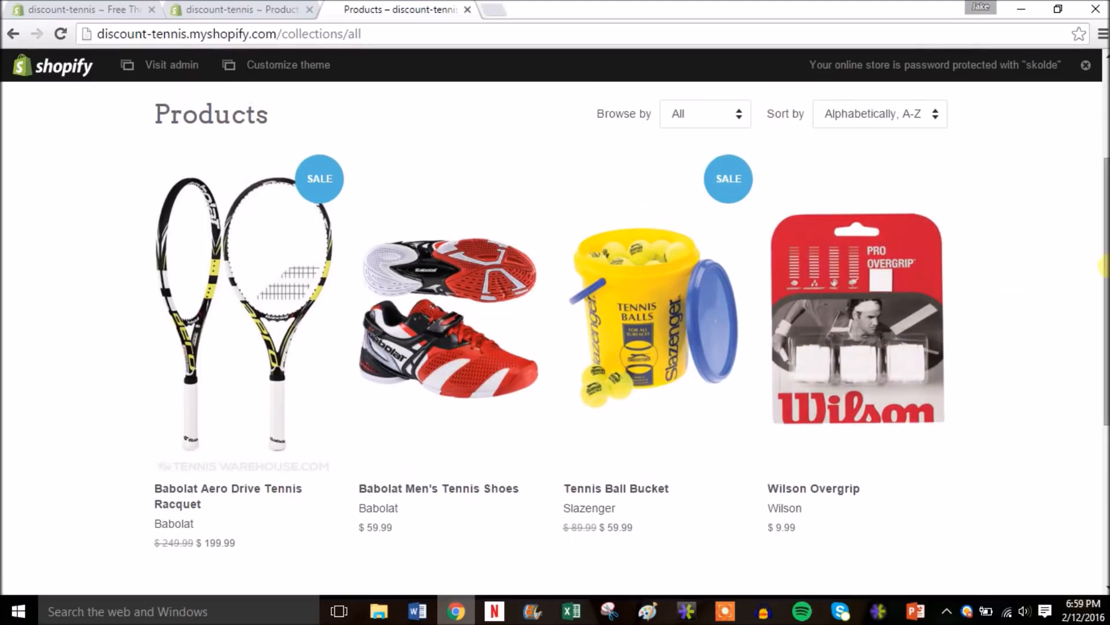
pyautogui.moveTo(1100, 254)
pyautogui.mouseDown()
pyautogui.moveTo(1102, 165)
pyautogui.moveTo(1101, 258)
pyautogui.moveTo(1103, 168)
pyautogui.moveTo(1098, 240)
pyautogui.mouseUp()
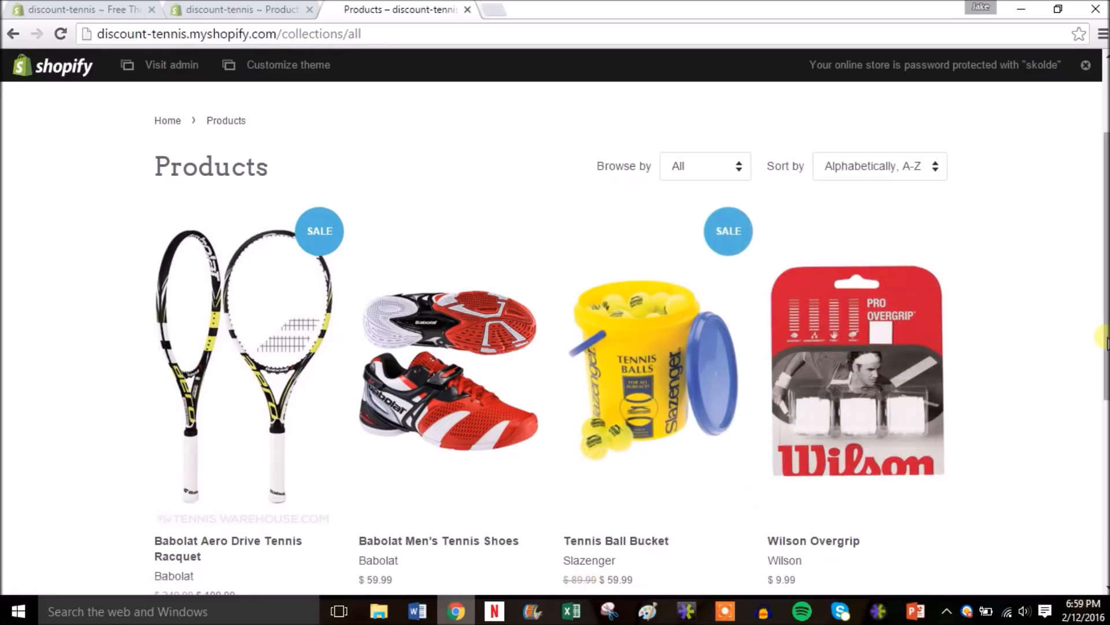
pyautogui.scroll(3, 1105, 340)
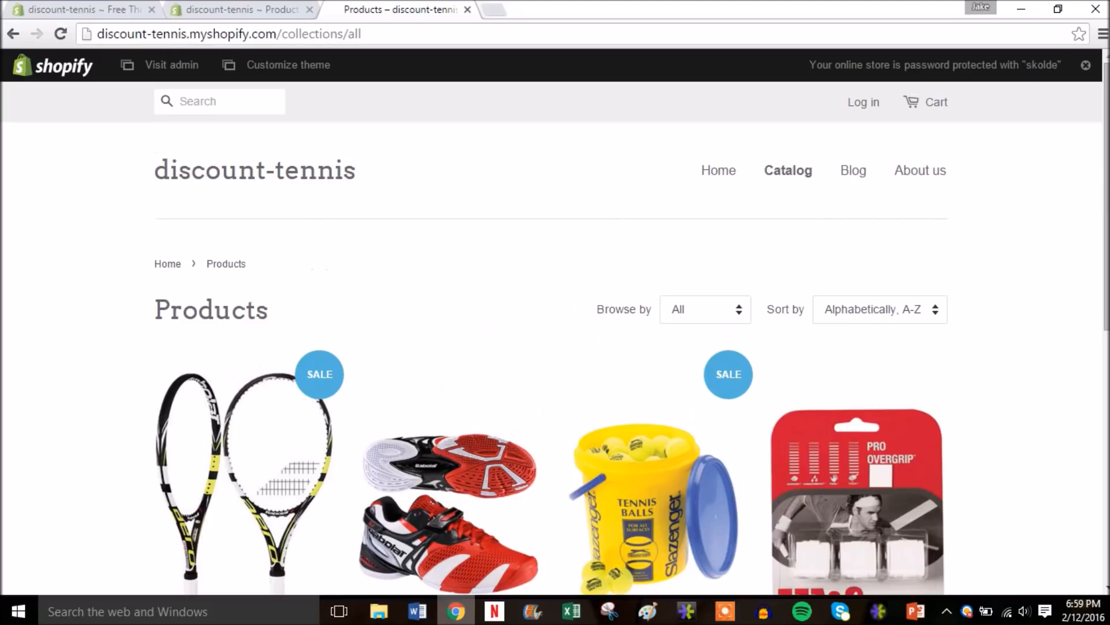
pyautogui.click(467, 9)
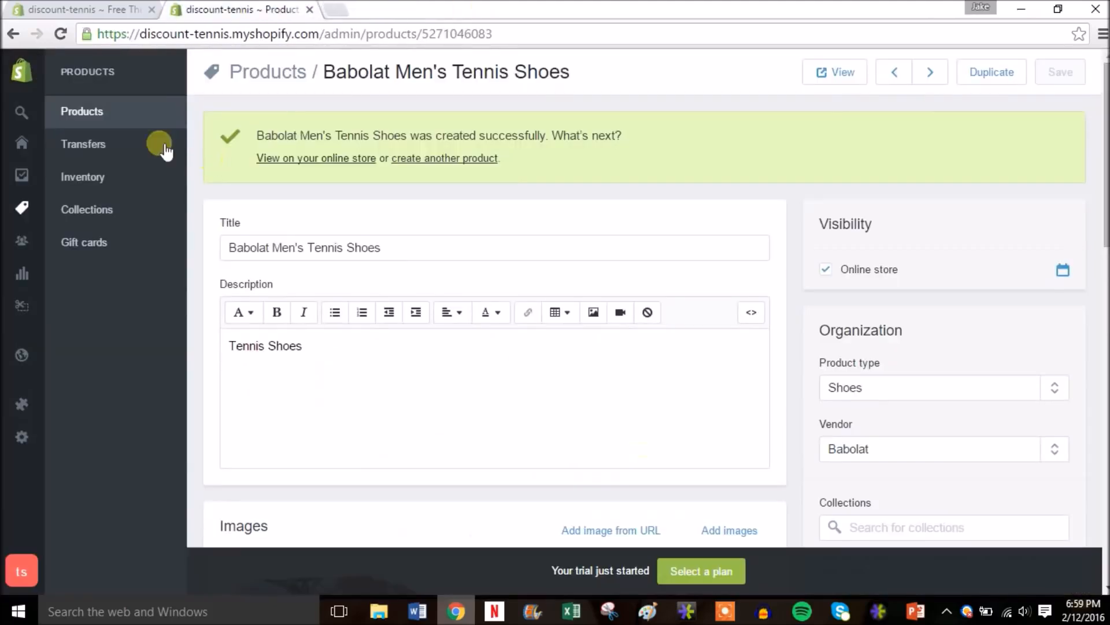
# - Raise the Tennis Ball Bucket stock to 10 in the Inventory list and save
pyautogui.click(111, 182)
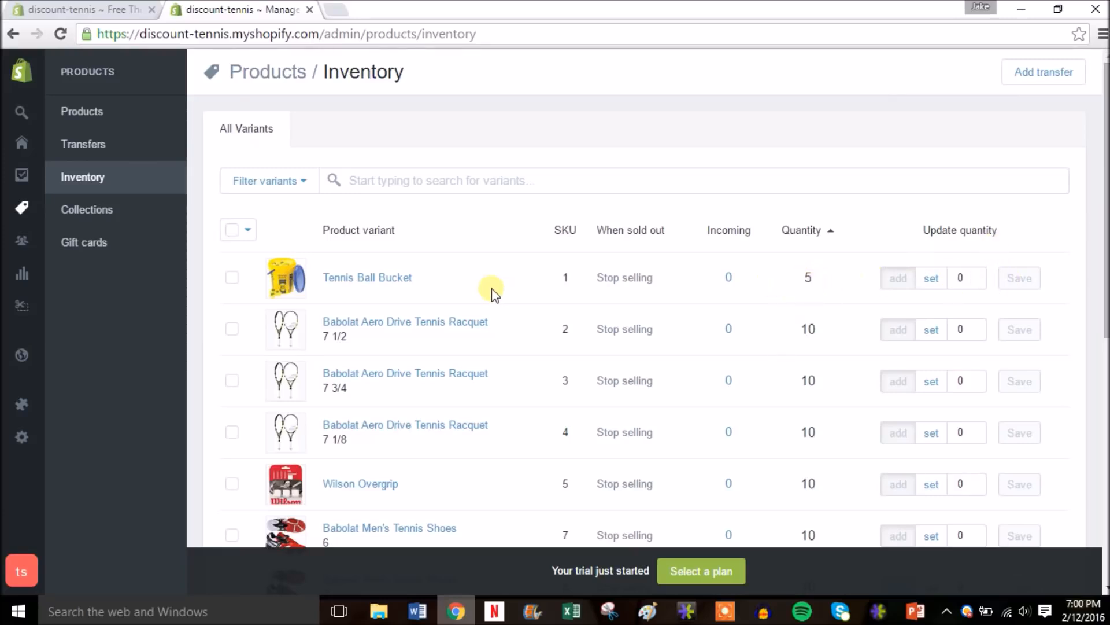
pyautogui.click(976, 274)
pyautogui.click(975, 274)
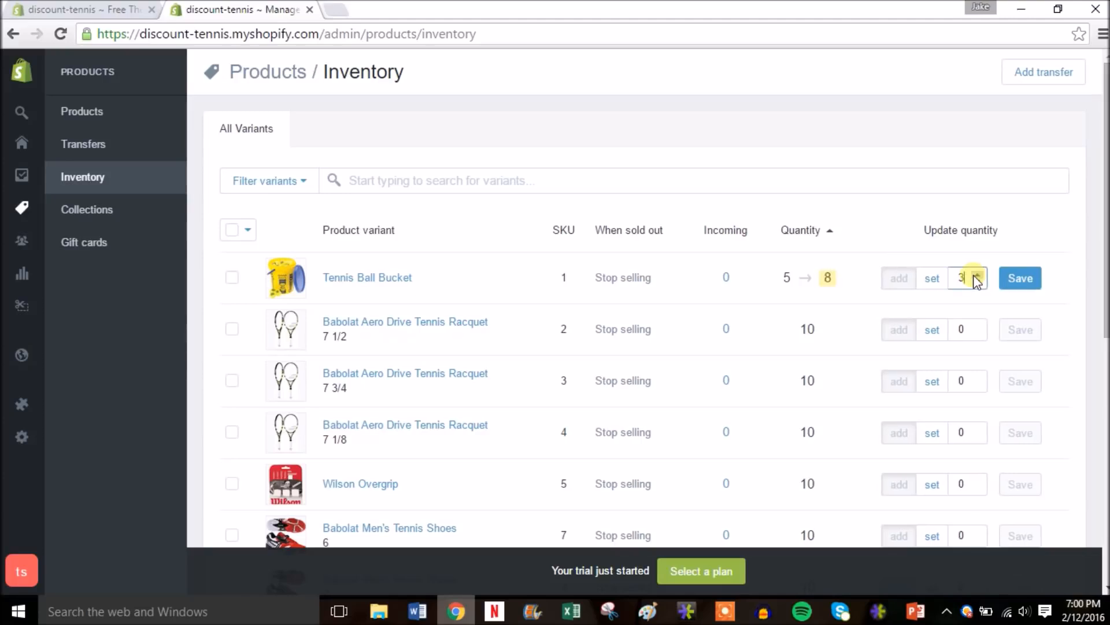
pyautogui.click(975, 275)
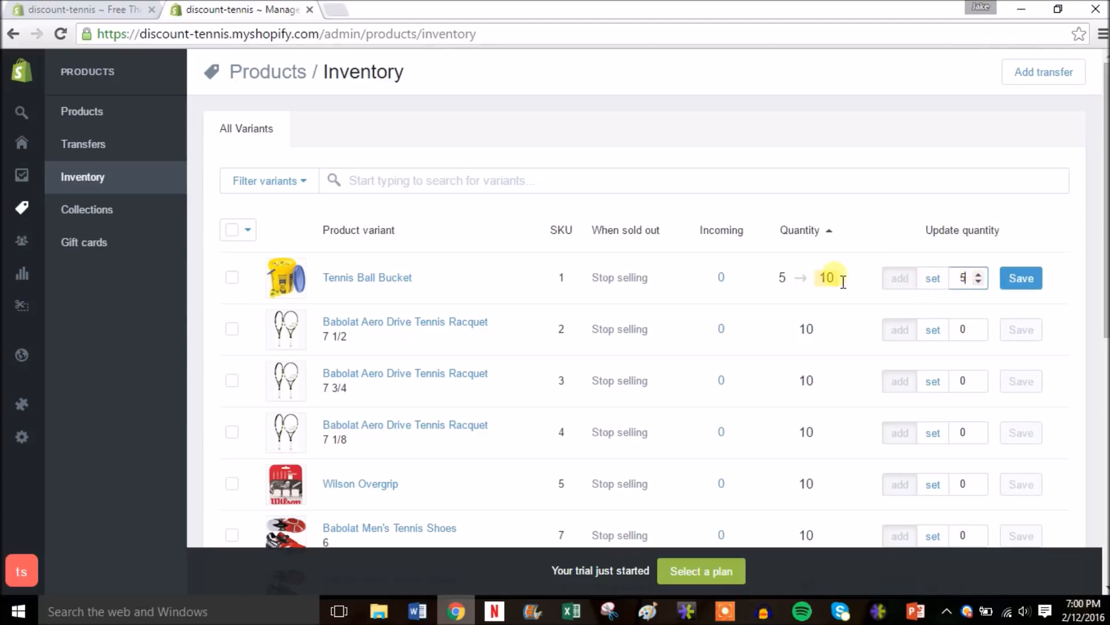
pyautogui.click(1022, 283)
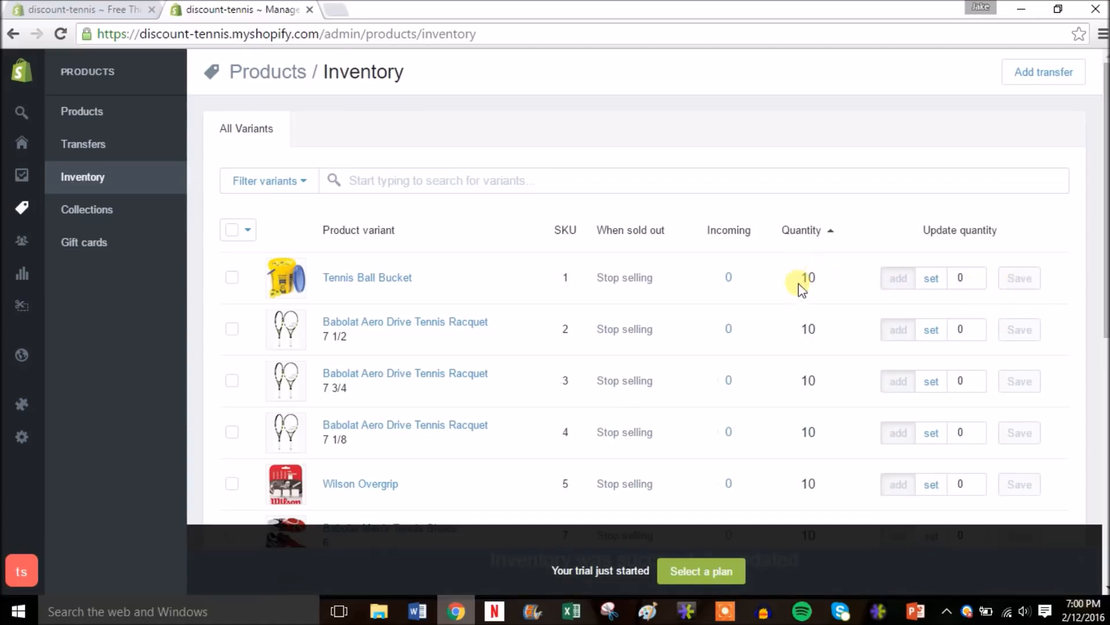
# - Scroll through the inventory and open the Collections page
pyautogui.moveTo(1105, 228); pyautogui.dragTo(1105, 413)
pyautogui.moveTo(1105, 375); pyautogui.dragTo(1105, 214)
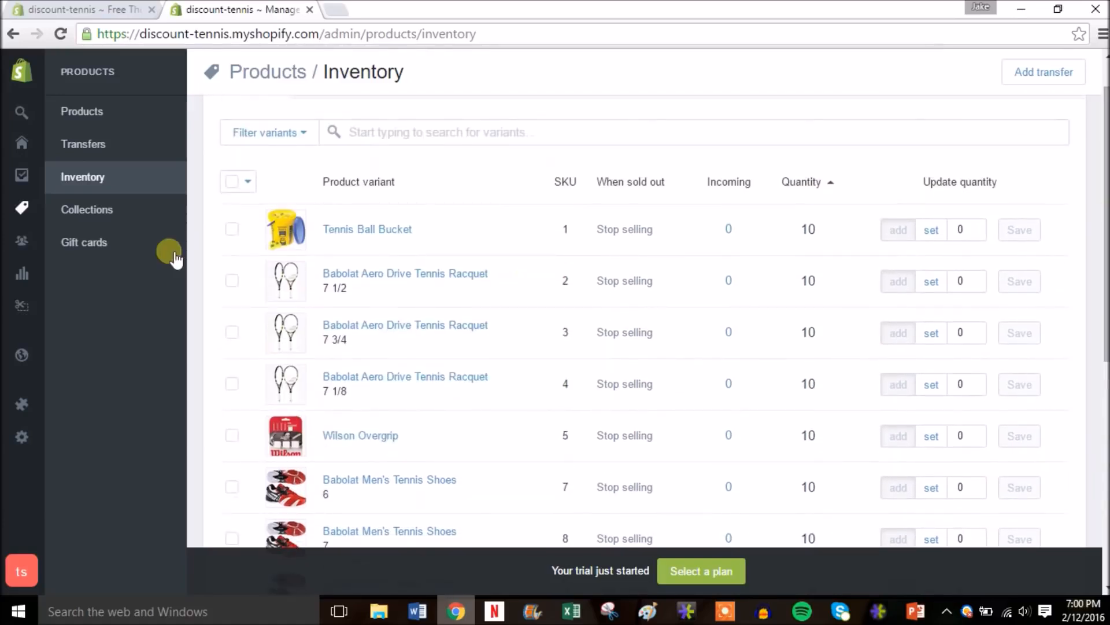
pyautogui.click(134, 212)
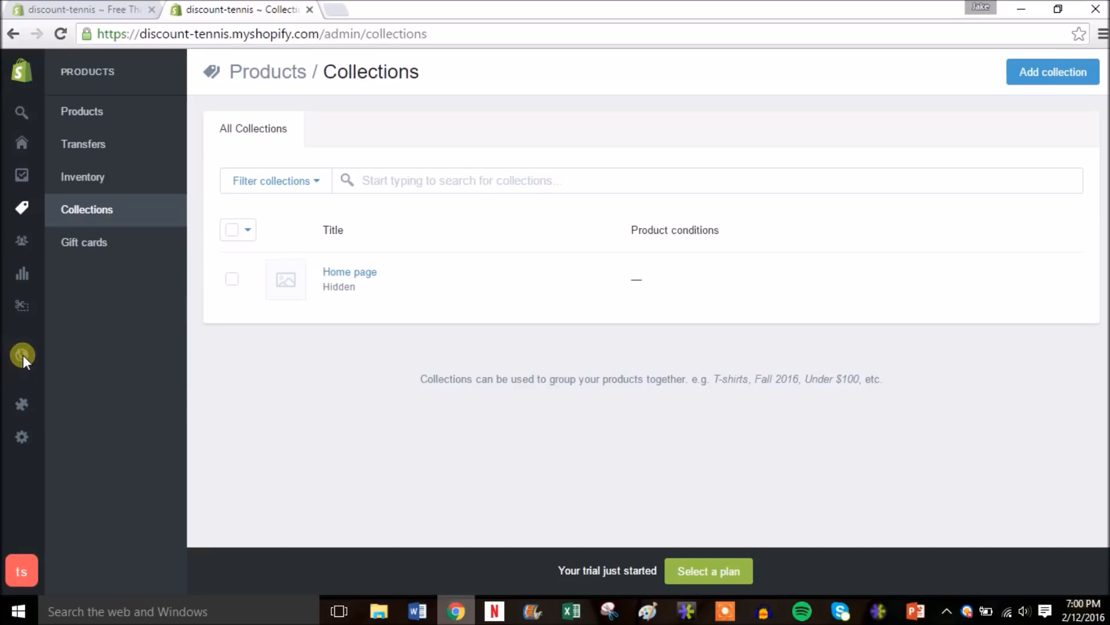
# - Delete the default First post from Blog Posts via Bulk actions
pyautogui.moveTo(22, 355)
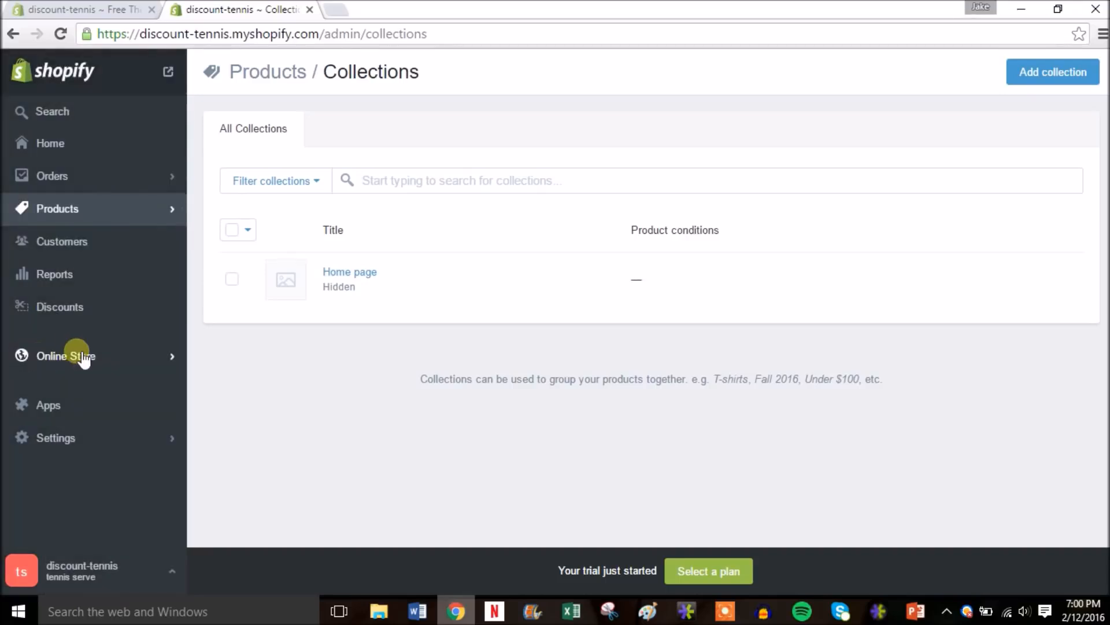
pyautogui.click(157, 354)
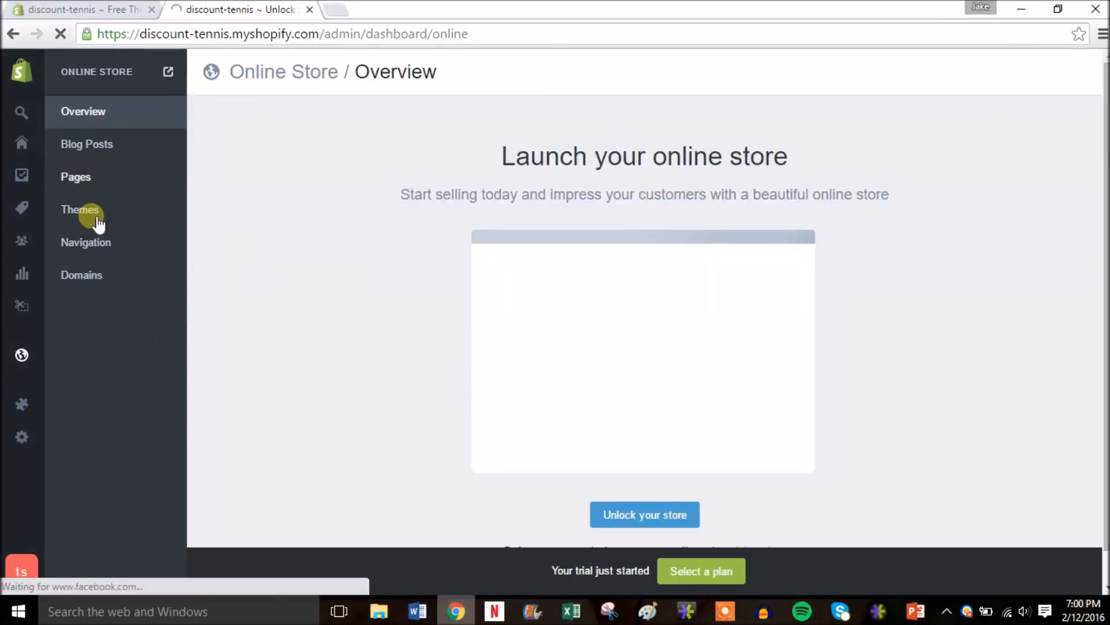
pyautogui.click(108, 146)
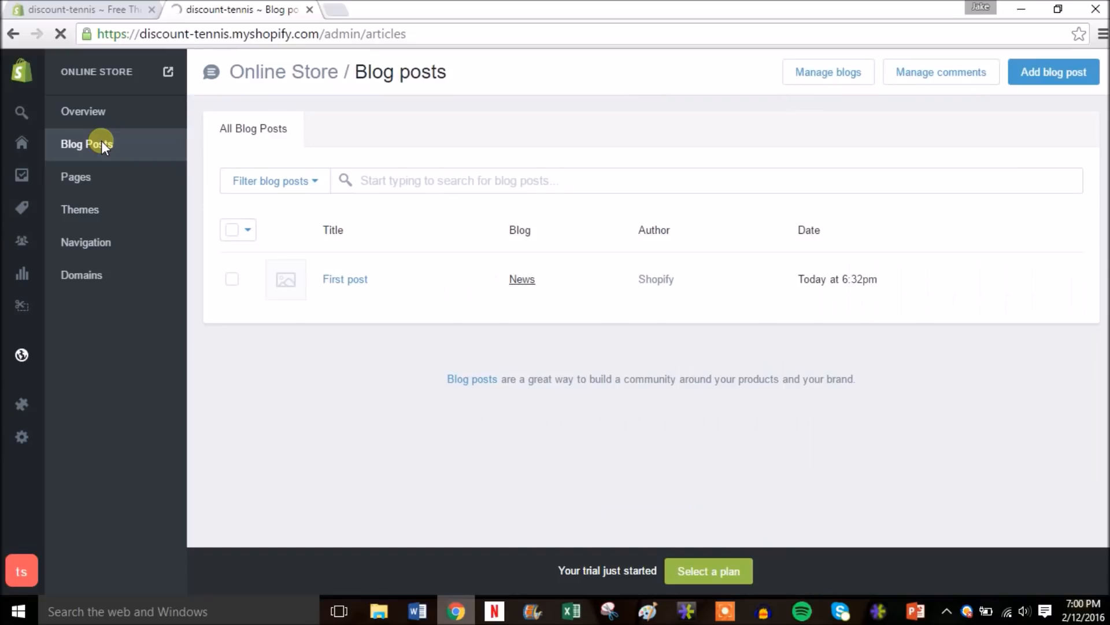
pyautogui.click(233, 279)
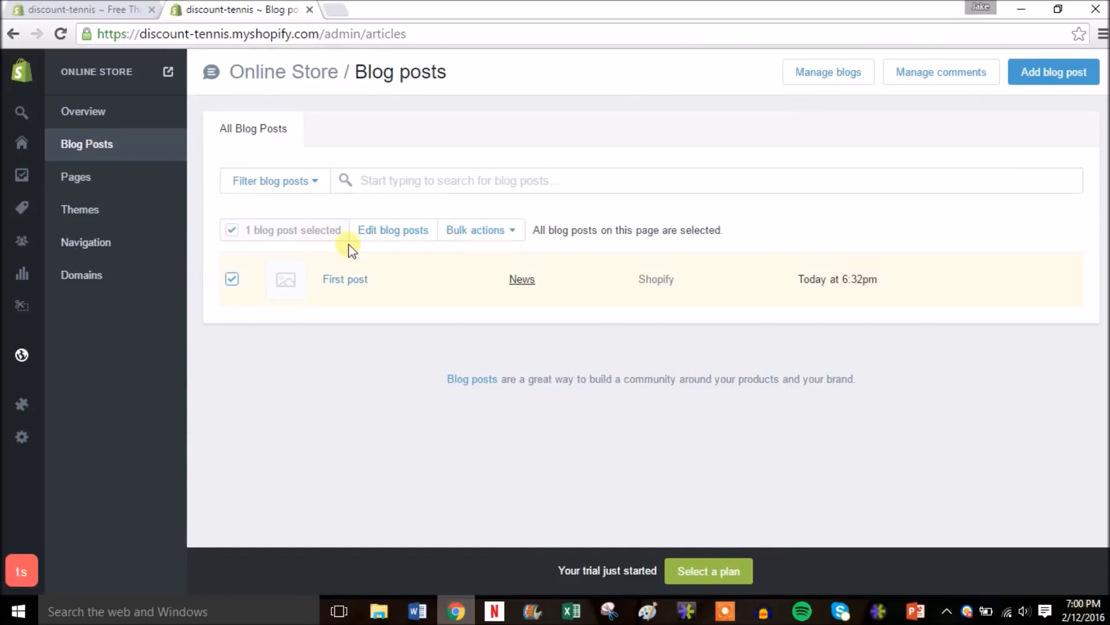
pyautogui.click(505, 237)
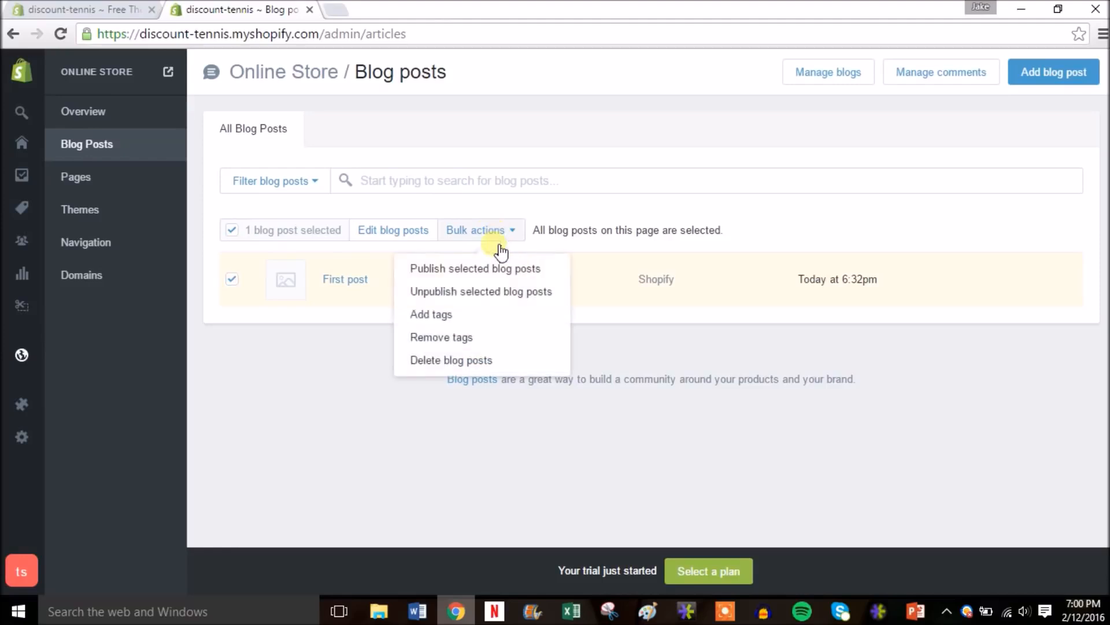
pyautogui.click(483, 357)
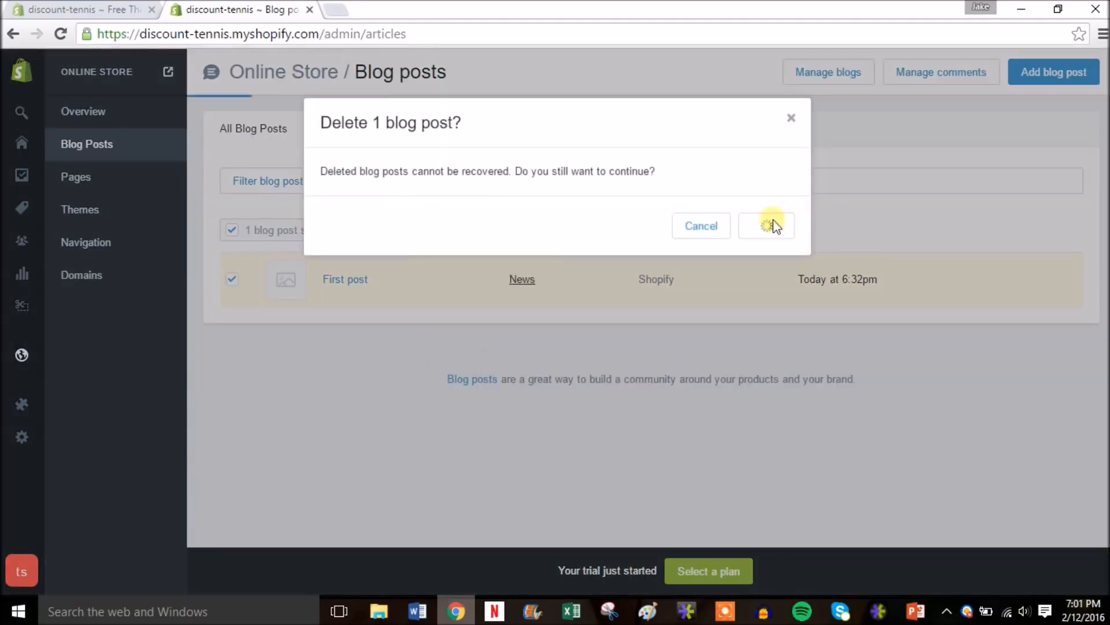
pyautogui.click(778, 226)
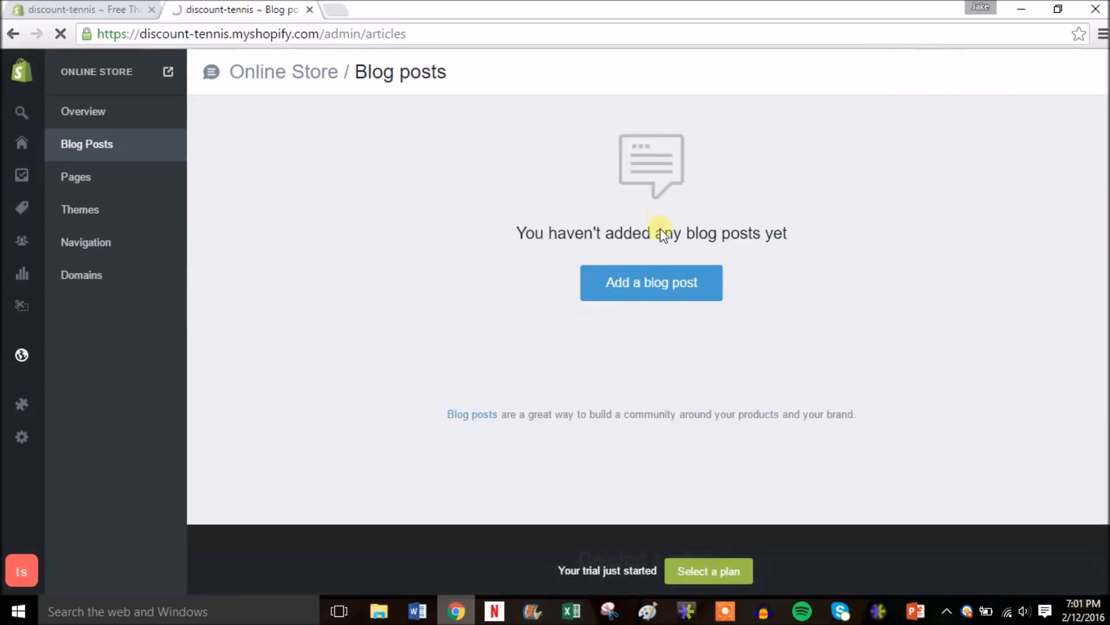
# - Create a blog post titled 'Australian Open 2016 Finals were crazy!' with placeholder body text
pyautogui.click(664, 283)
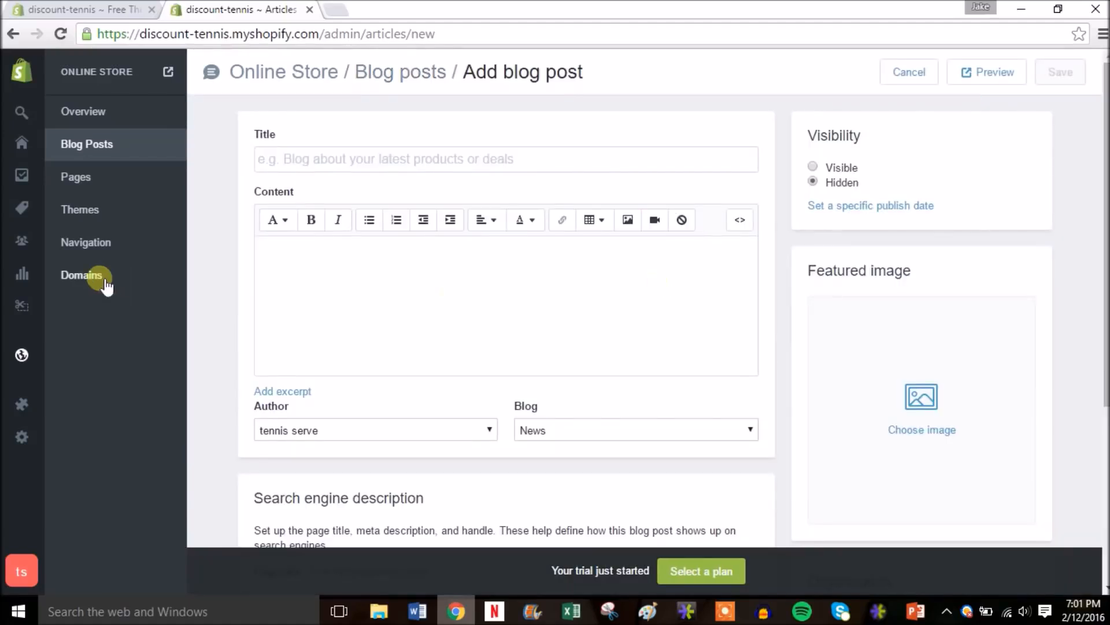
pyautogui.click(337, 164)
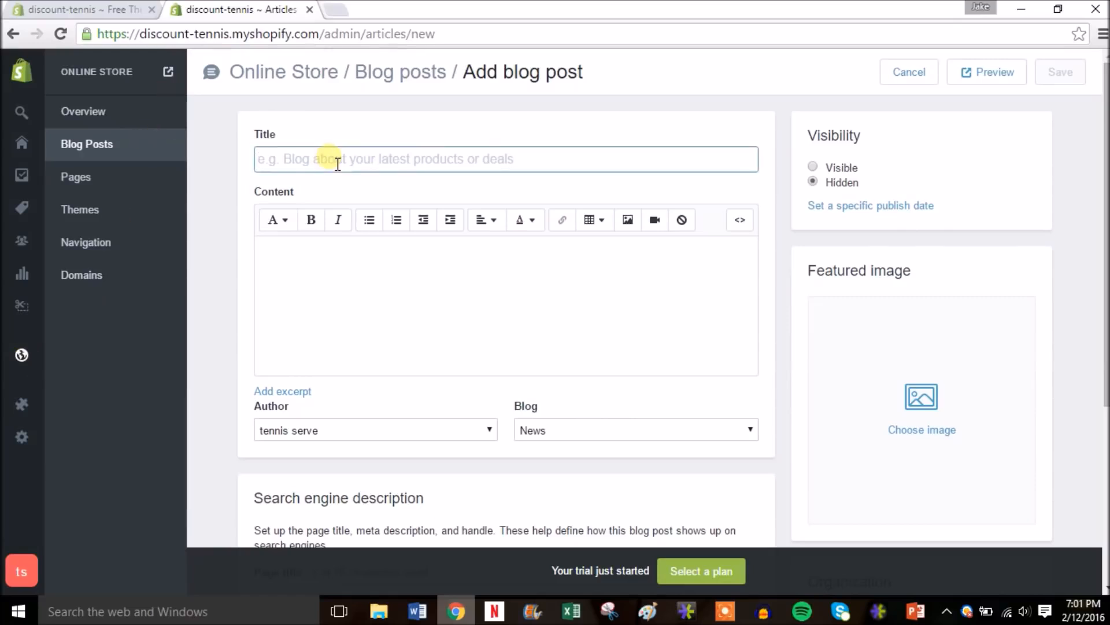
pyautogui.write('A')
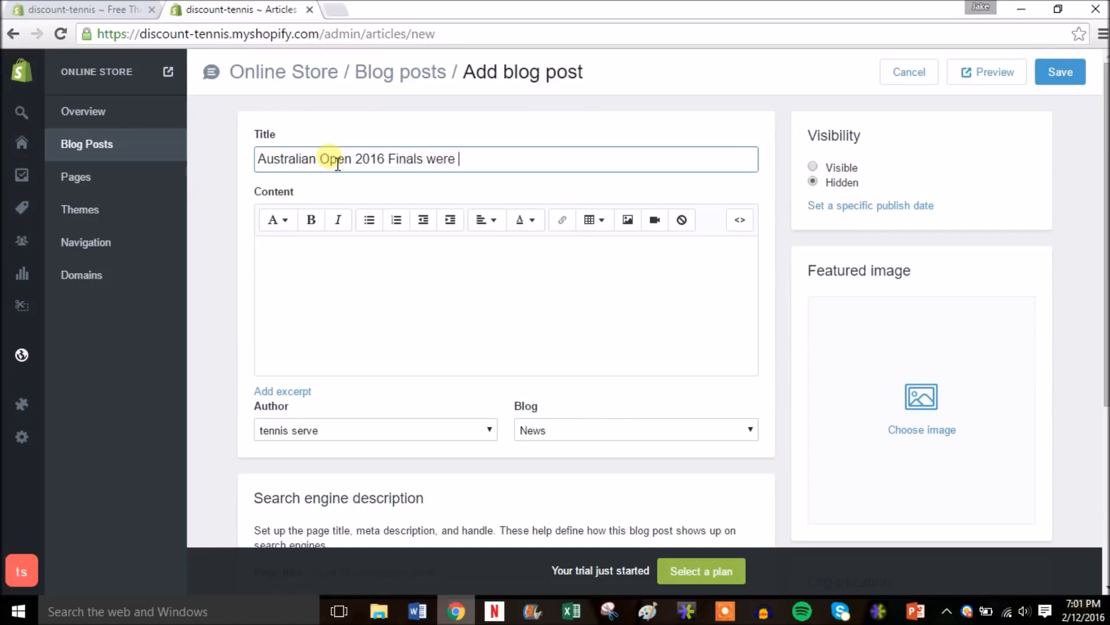
pyautogui.click(343, 282)
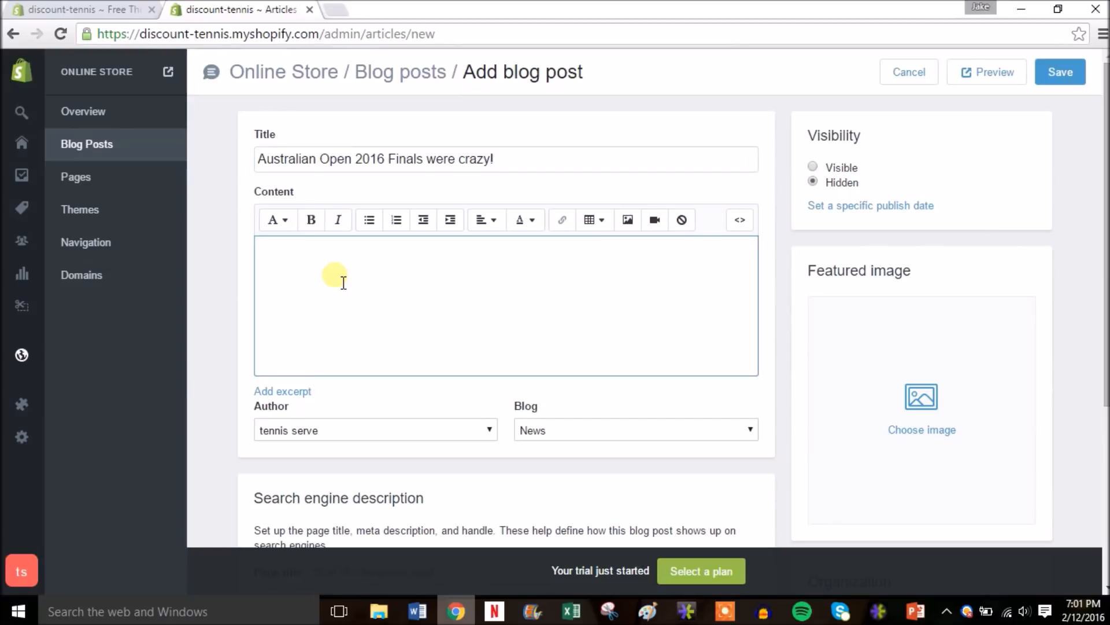
pyautogui.write('dnuivfeuivnijnfvijnfjvfhffgbre')
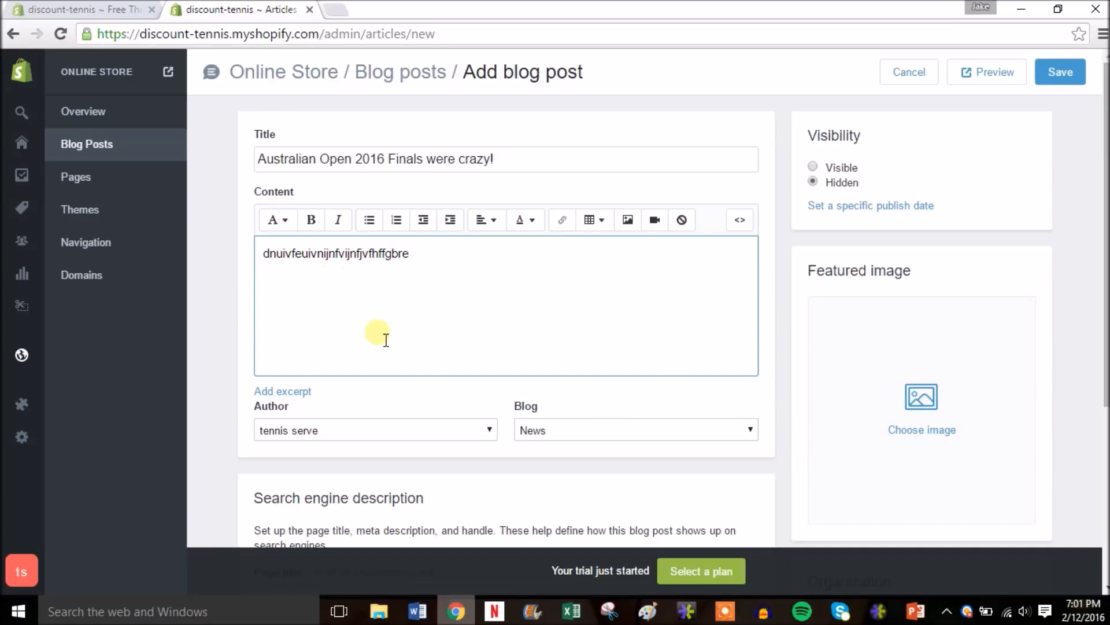
pyautogui.moveTo(1104, 178); pyautogui.dragTo(1105, 359)
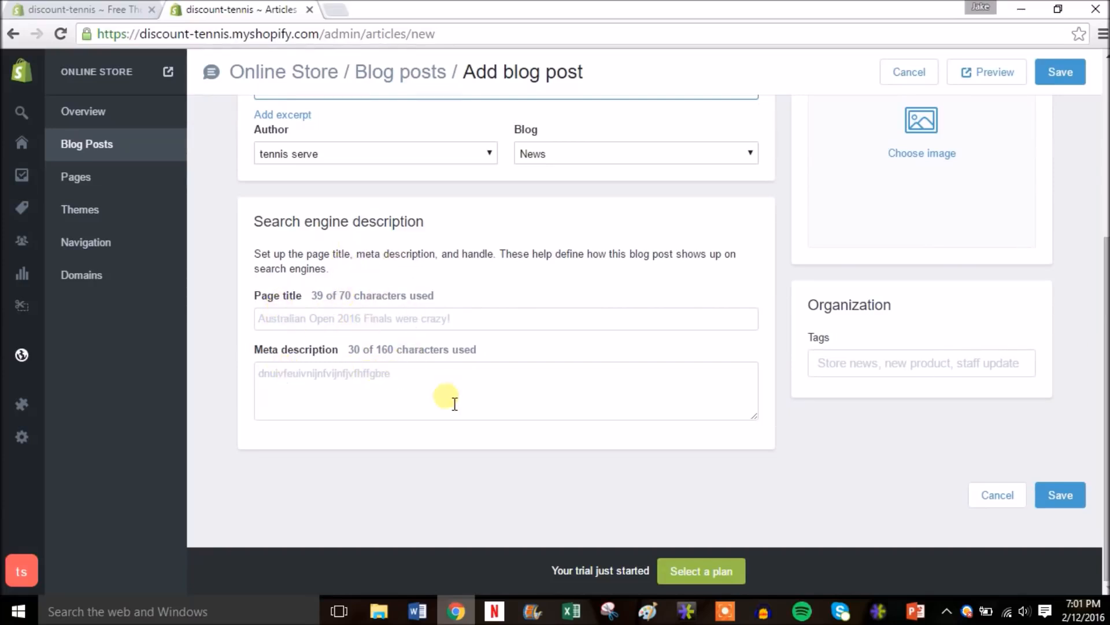
pyautogui.scroll(1, 1101, 327)
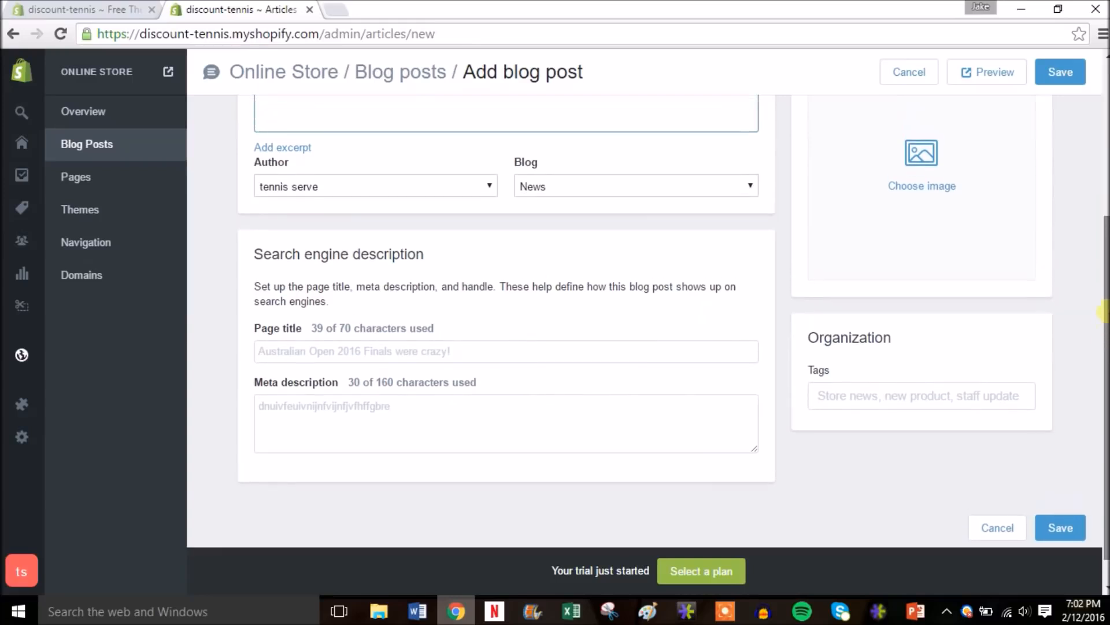
# - Tag the post with tennis and finals
pyautogui.click(879, 404)
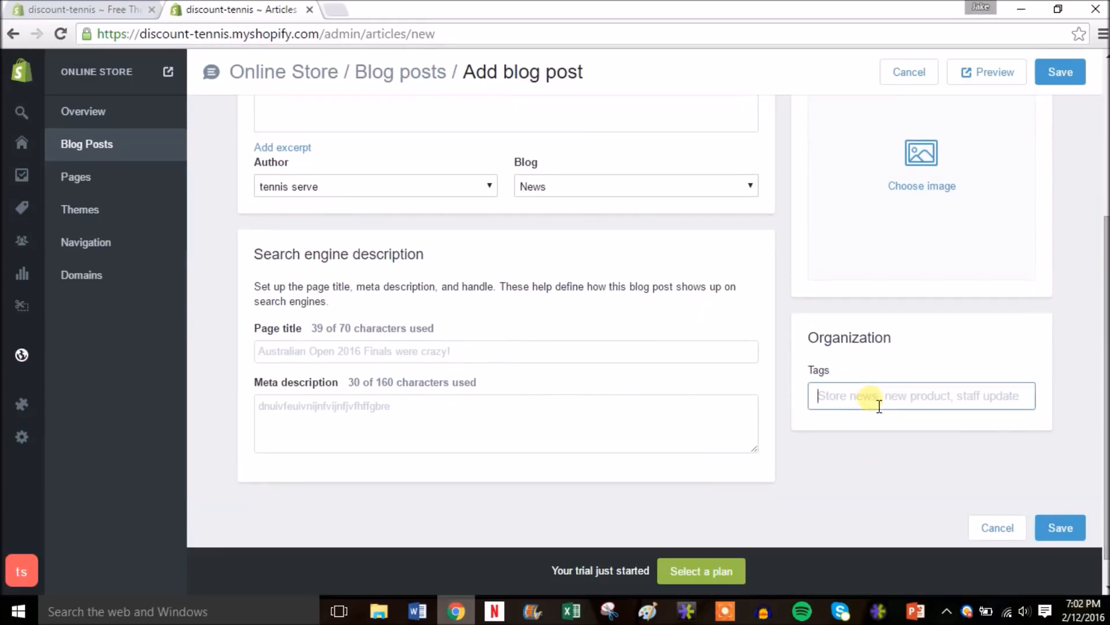
pyautogui.write('tennis')
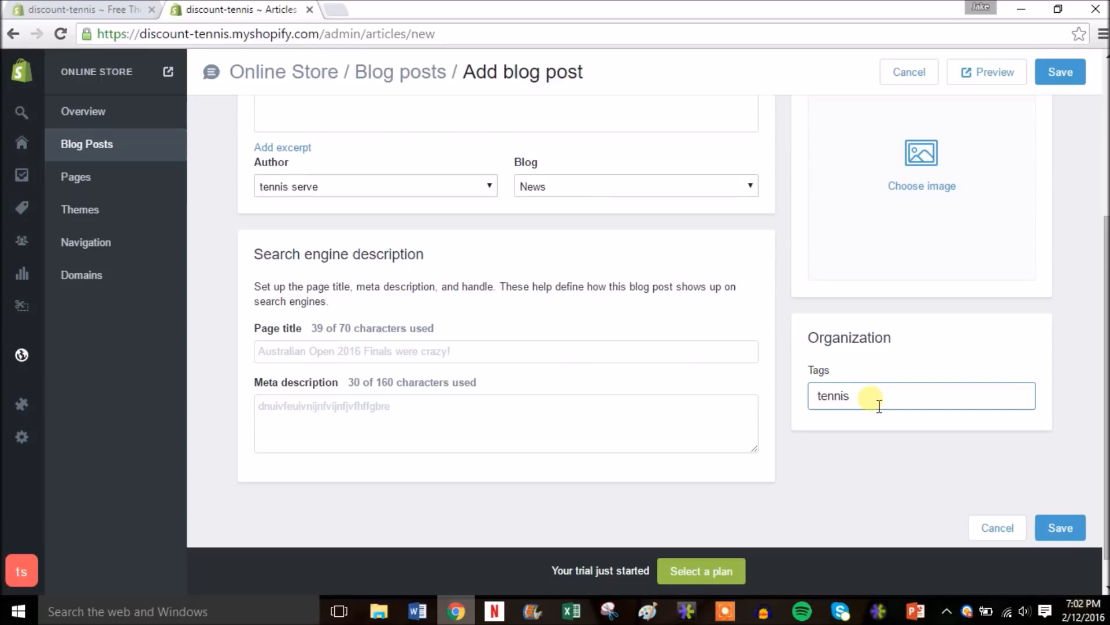
pyautogui.press('Return')
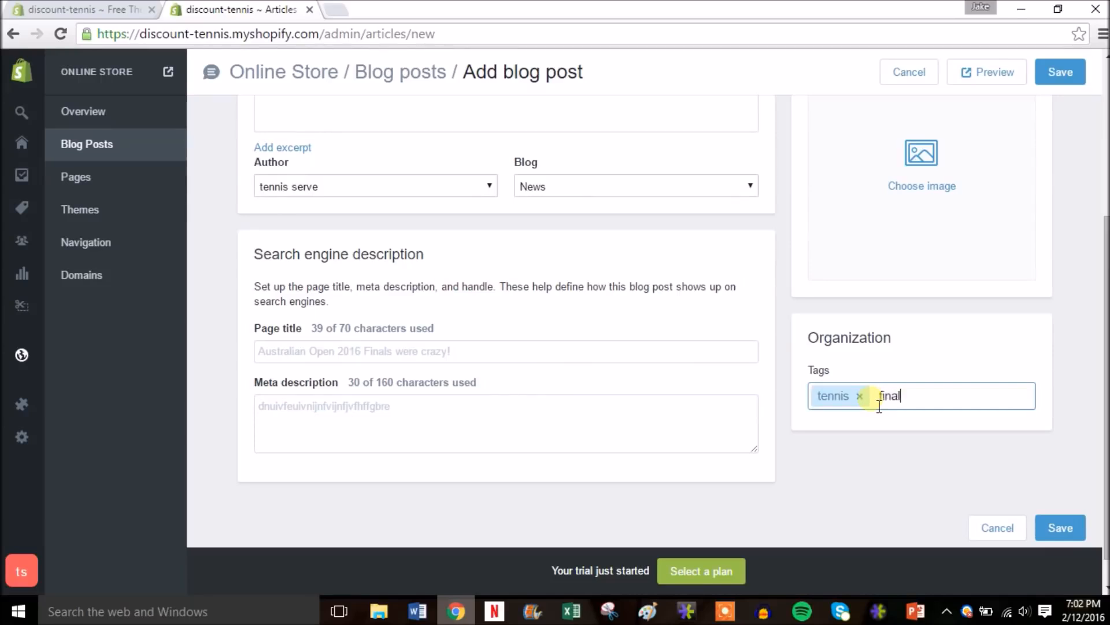
pyautogui.press('Return')
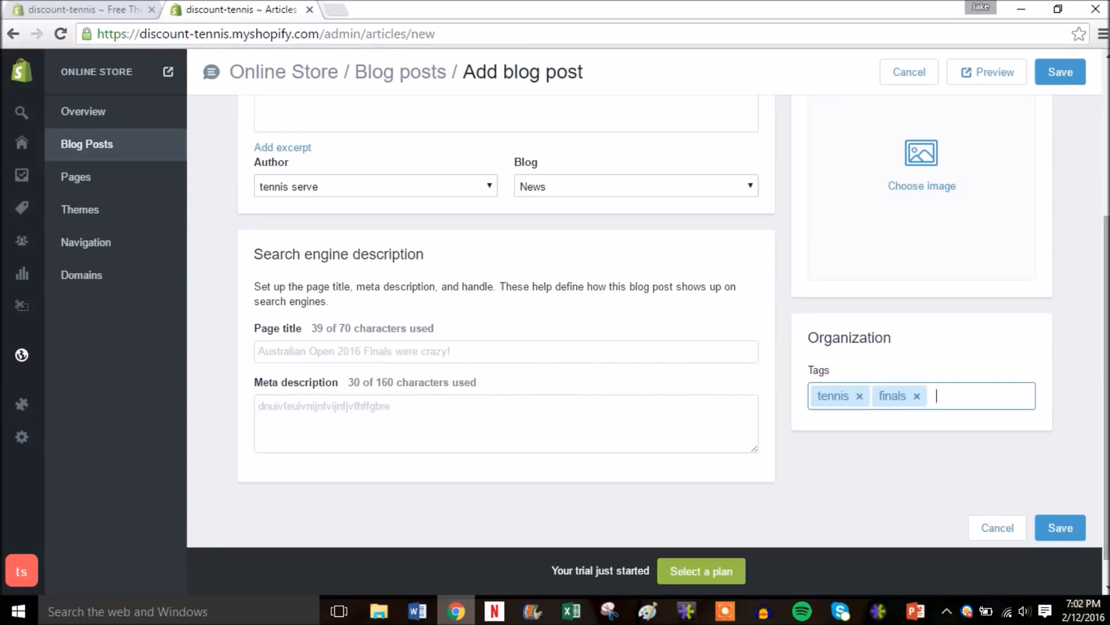
pyautogui.scroll(3, 506, 319)
pyautogui.scroll(2, 506, 318)
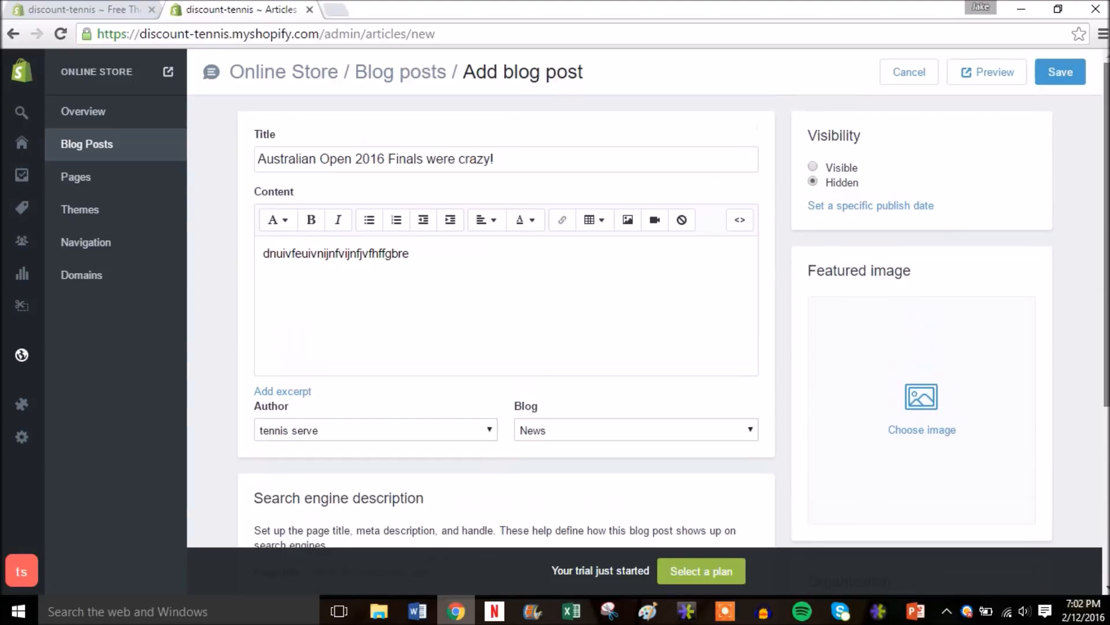
# - Use the babolat aero drive racquet picture as featured image and set the post to Visible
pyautogui.click(920, 405)
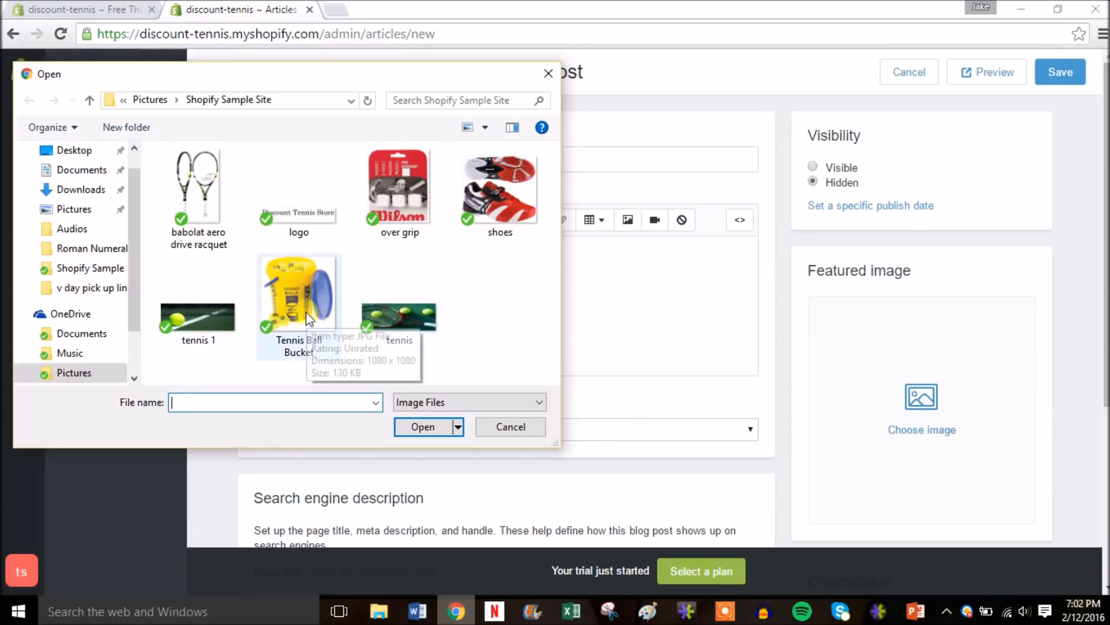
pyautogui.doubleClick(214, 234)
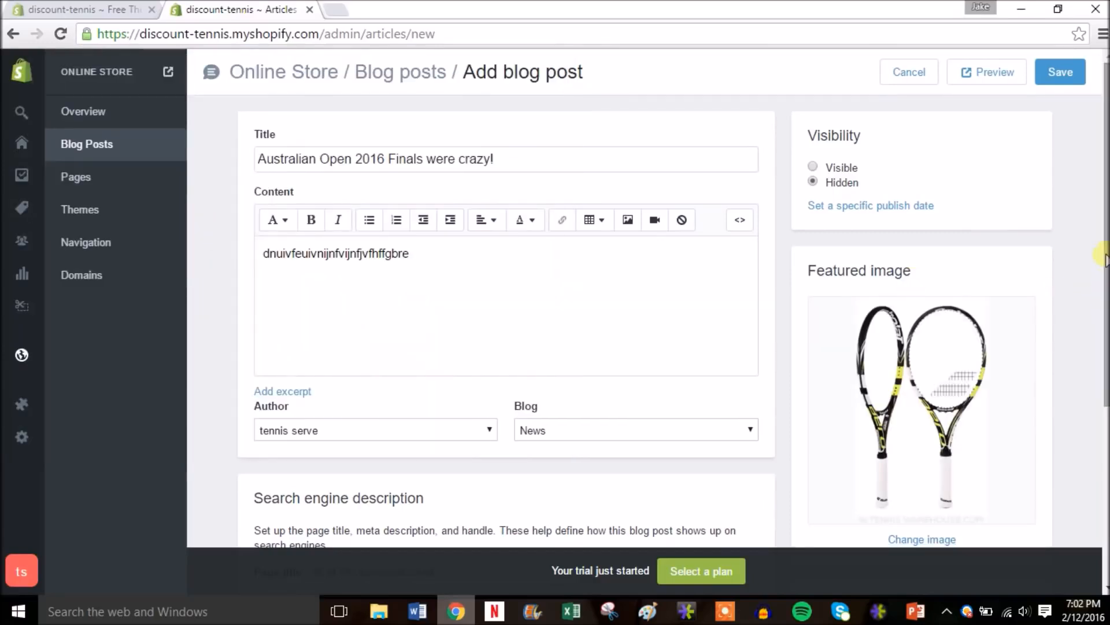
pyautogui.click(846, 171)
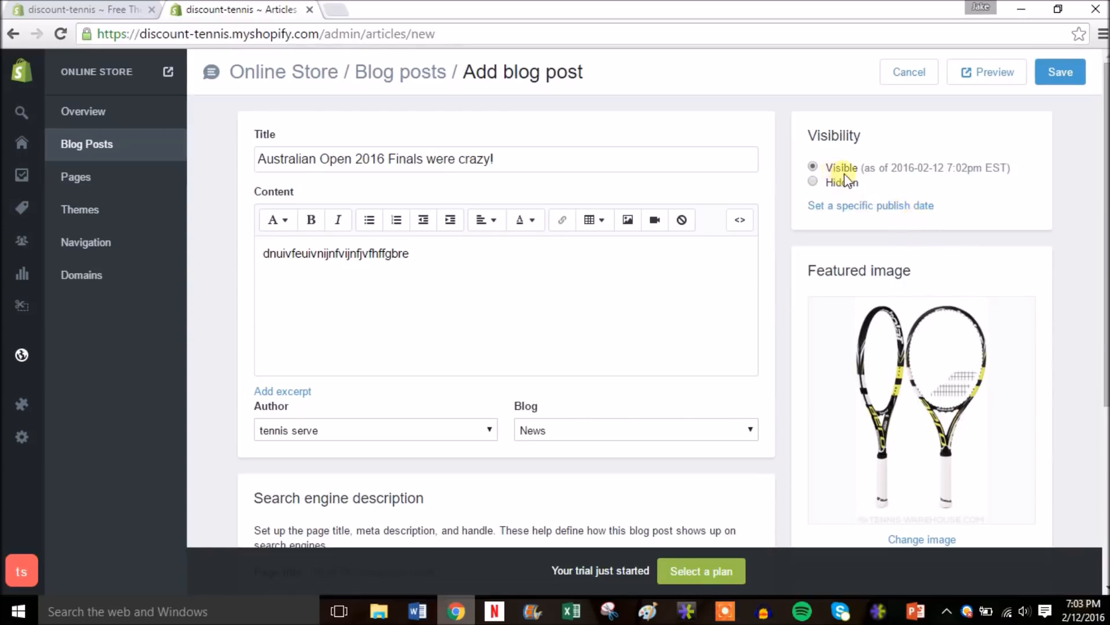
# - Publish the post 'Australian Open 2016 Finals were crazy!' and open its storefront page in a new tab
pyautogui.click(1061, 73)
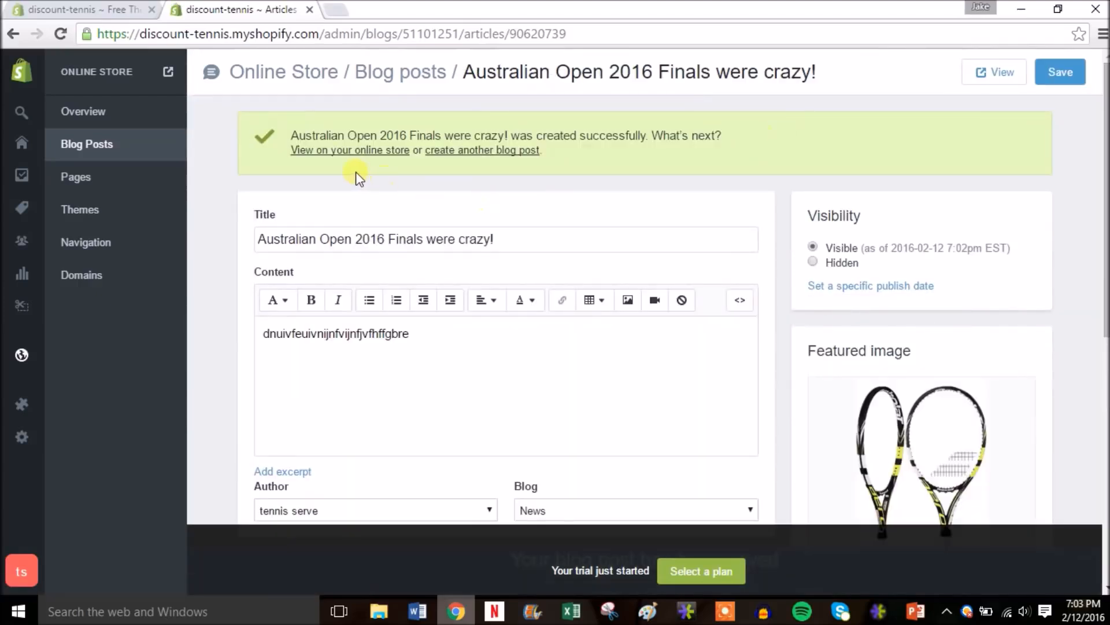
pyautogui.rightClick(338, 156)
pyautogui.click(346, 161)
# - Look over the live article page, then close that tab to return to the post editor
pyautogui.click(366, 13)
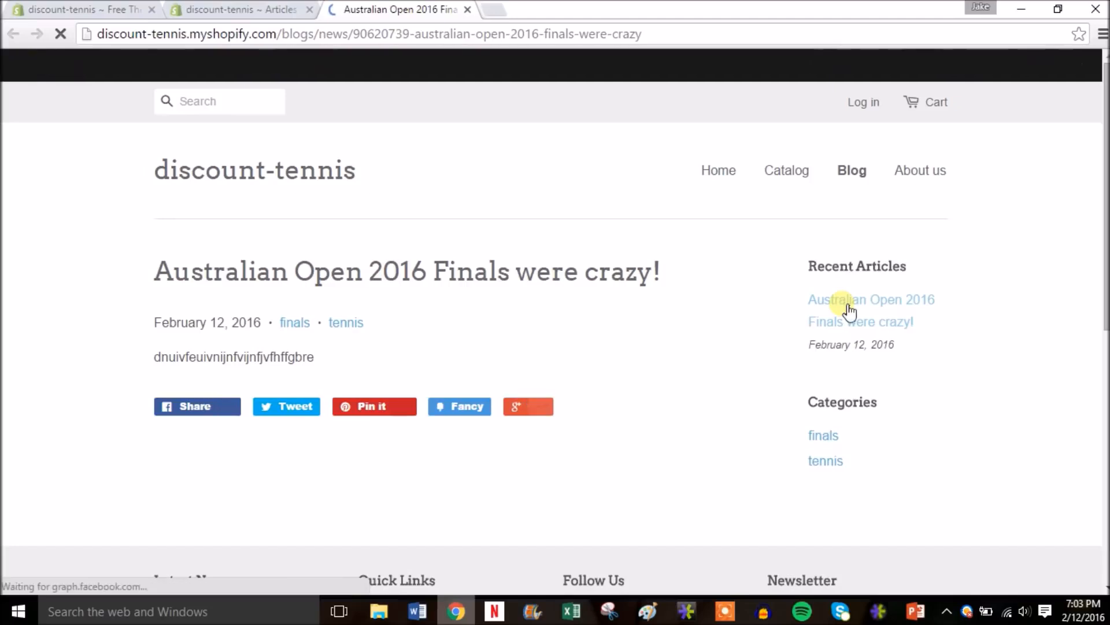
pyautogui.scroll(-7, 1103, 471)
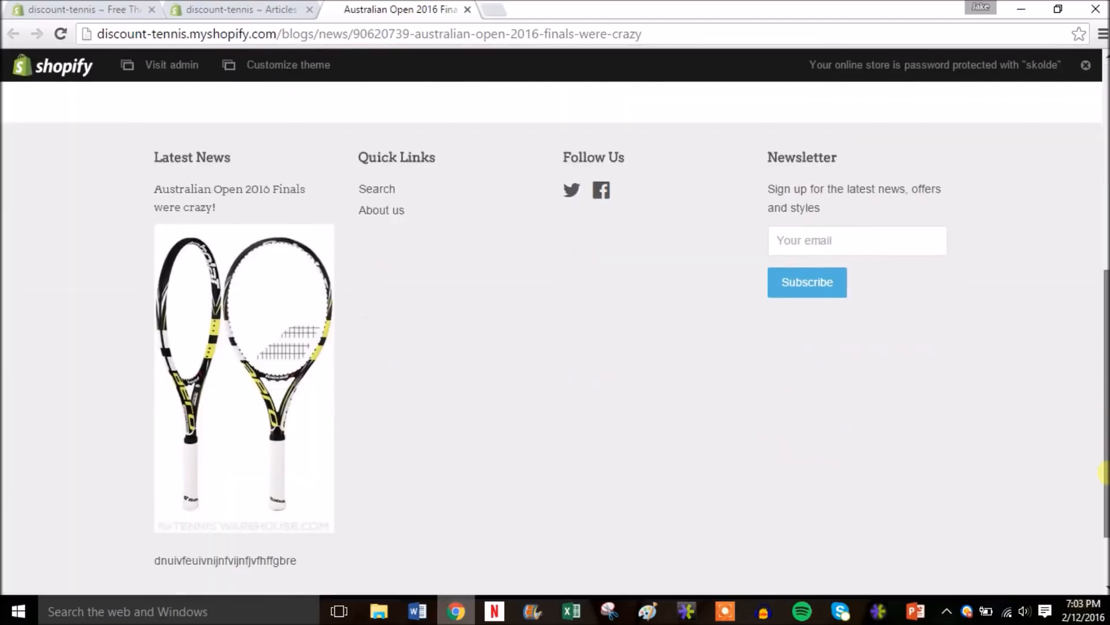
pyautogui.scroll(8, 1104, 472)
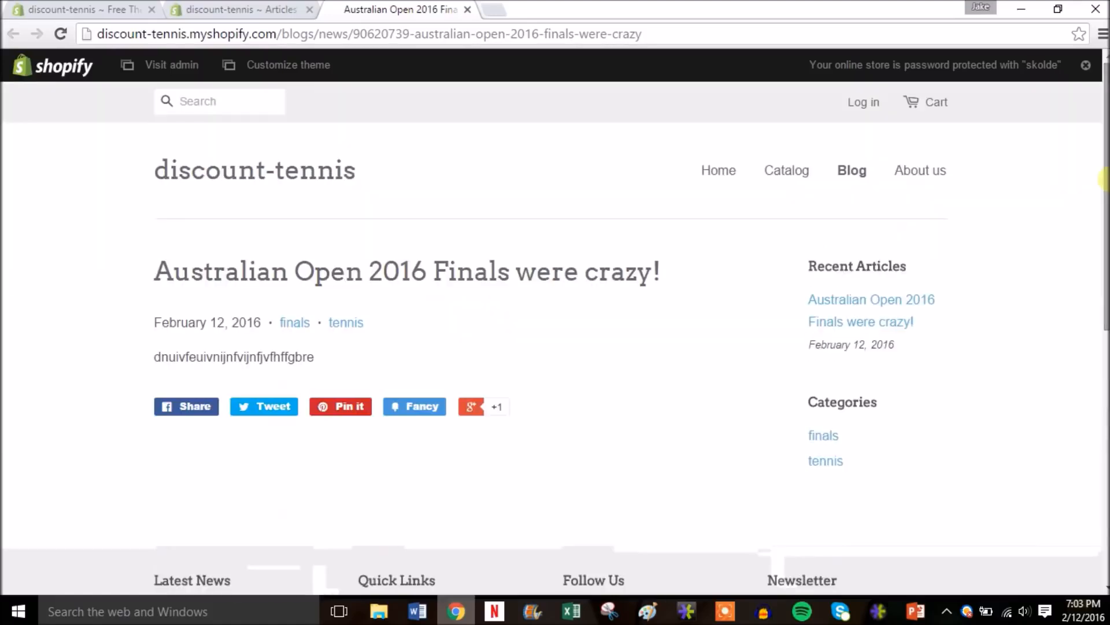
pyautogui.click(467, 10)
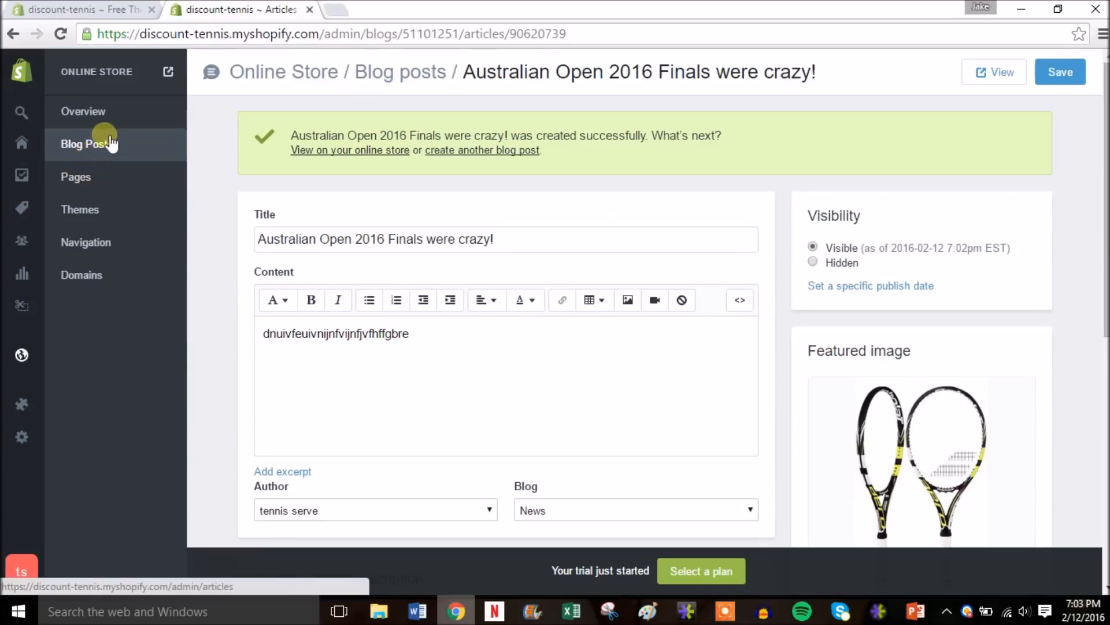
# - Go via Pages to the Domains settings showing discount-tennis.myshopify.com
pyautogui.click(87, 184)
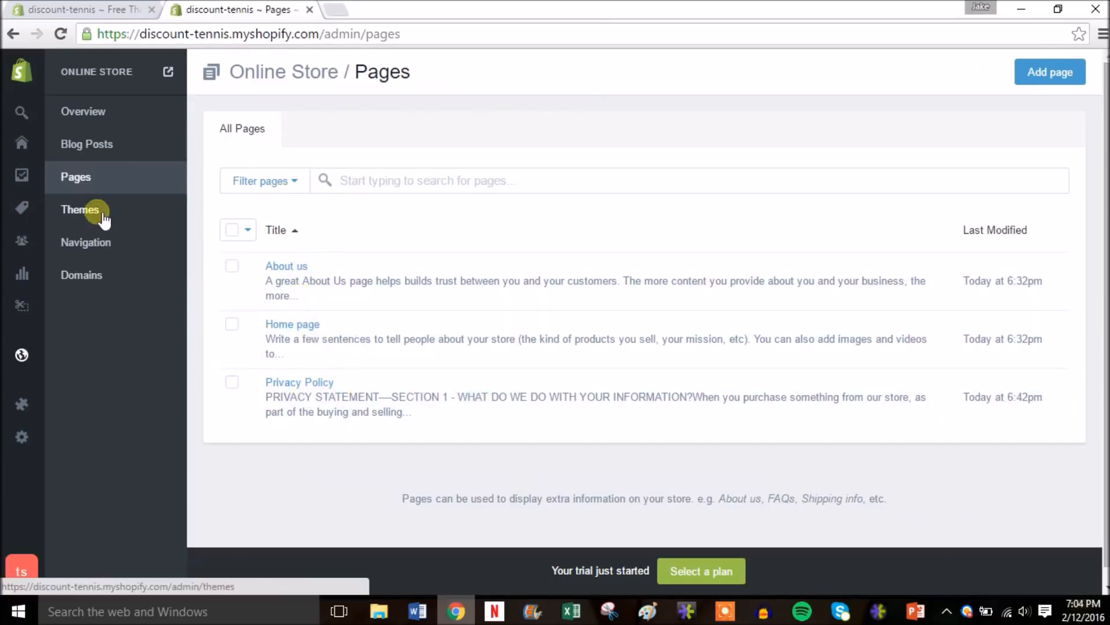
pyautogui.click(102, 276)
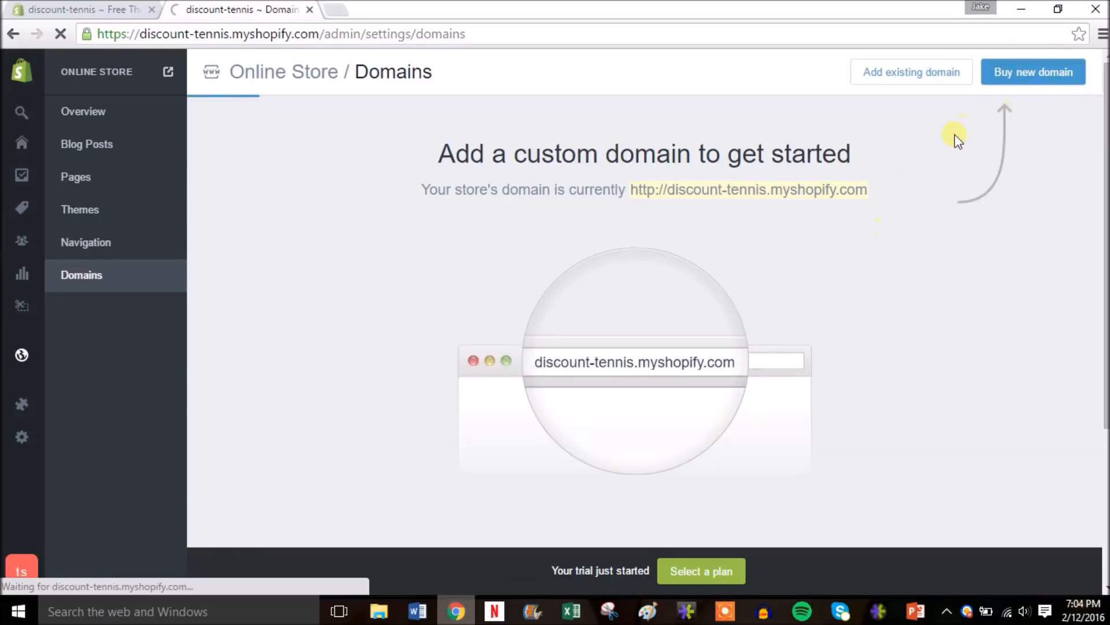
pyautogui.click(1005, 74)
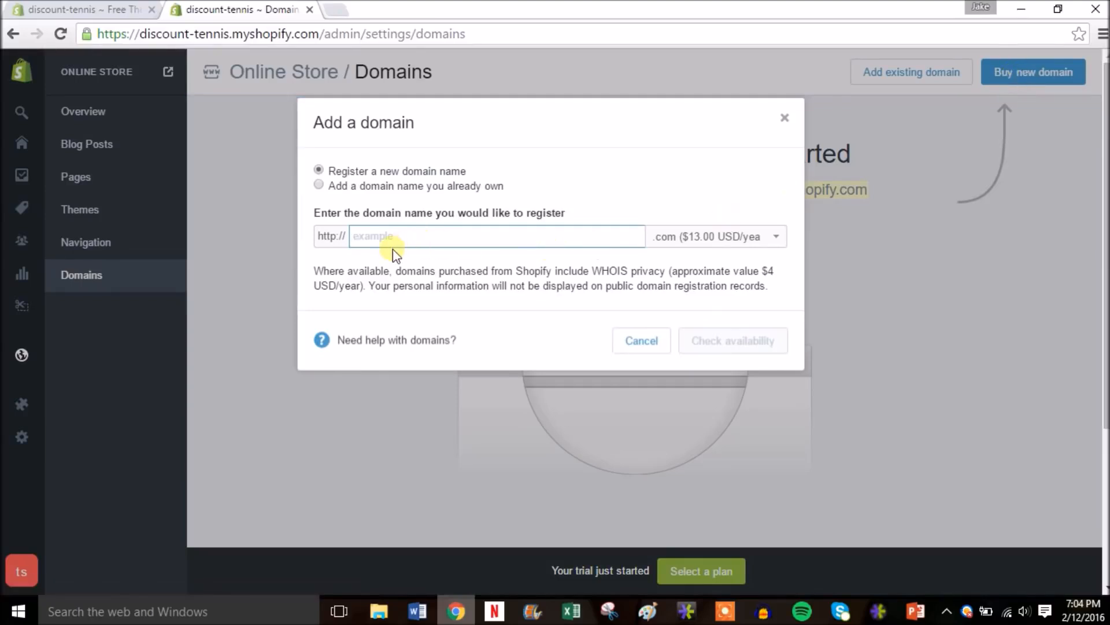
pyautogui.write('tennisdiscount')
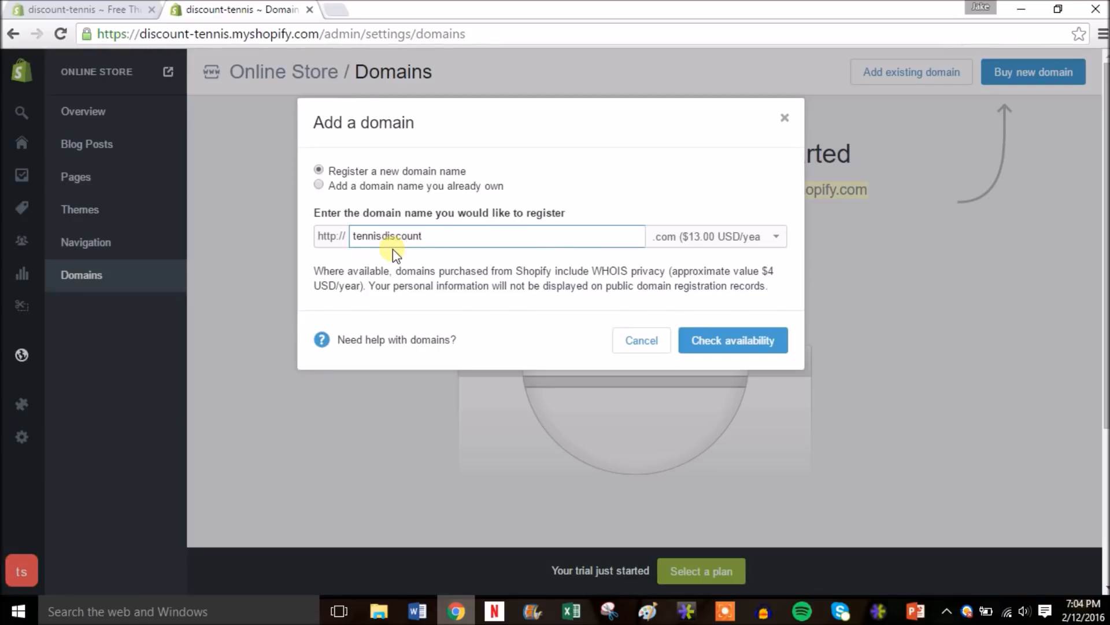
pyautogui.click(739, 238)
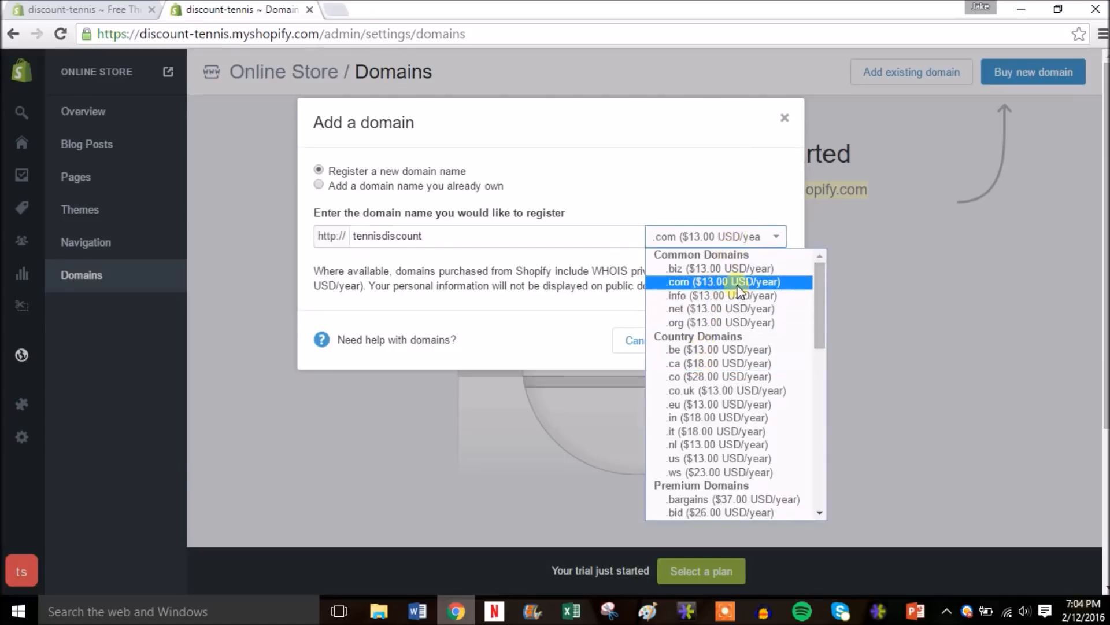
pyautogui.click(739, 291)
pyautogui.click(733, 342)
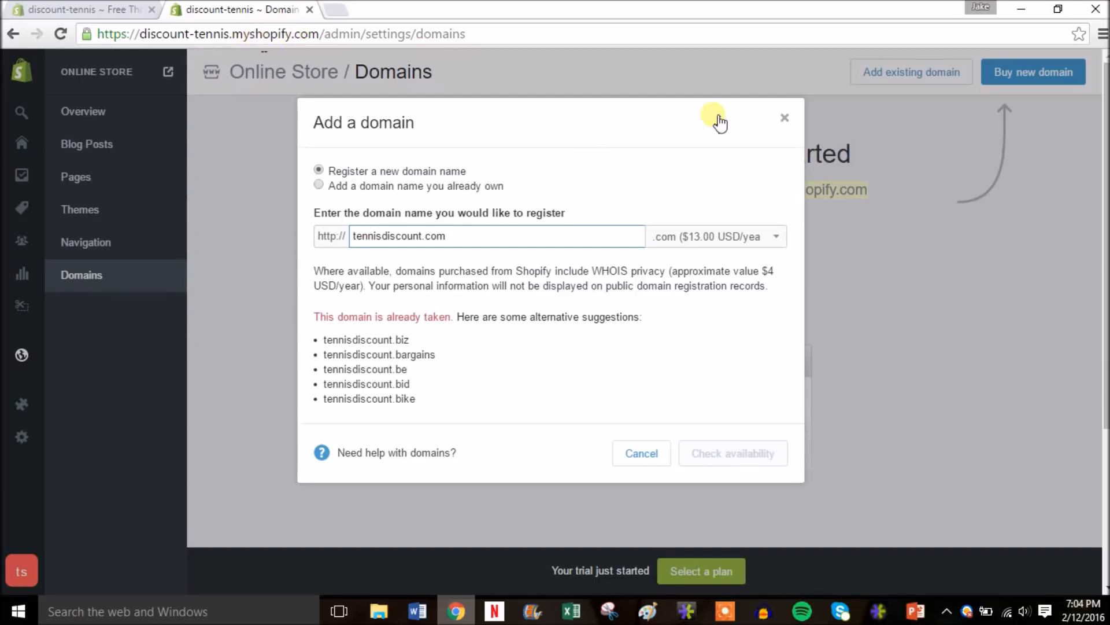
pyautogui.click(786, 120)
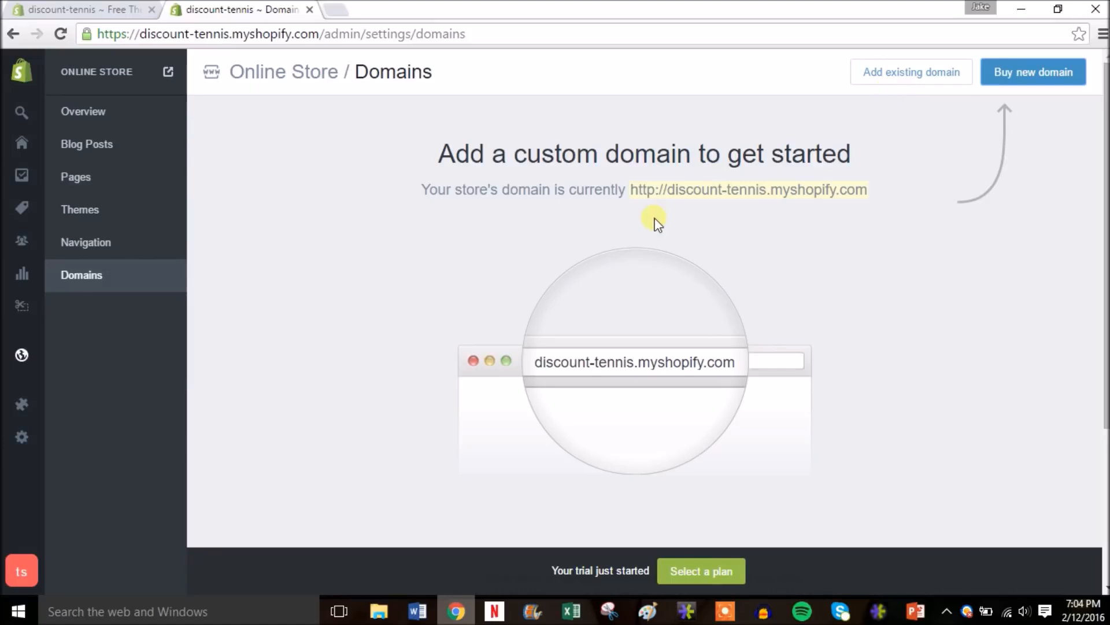
# - Open the Navigation menus and try dragging Catalog in the Main menu, then drop it back
pyautogui.click(99, 245)
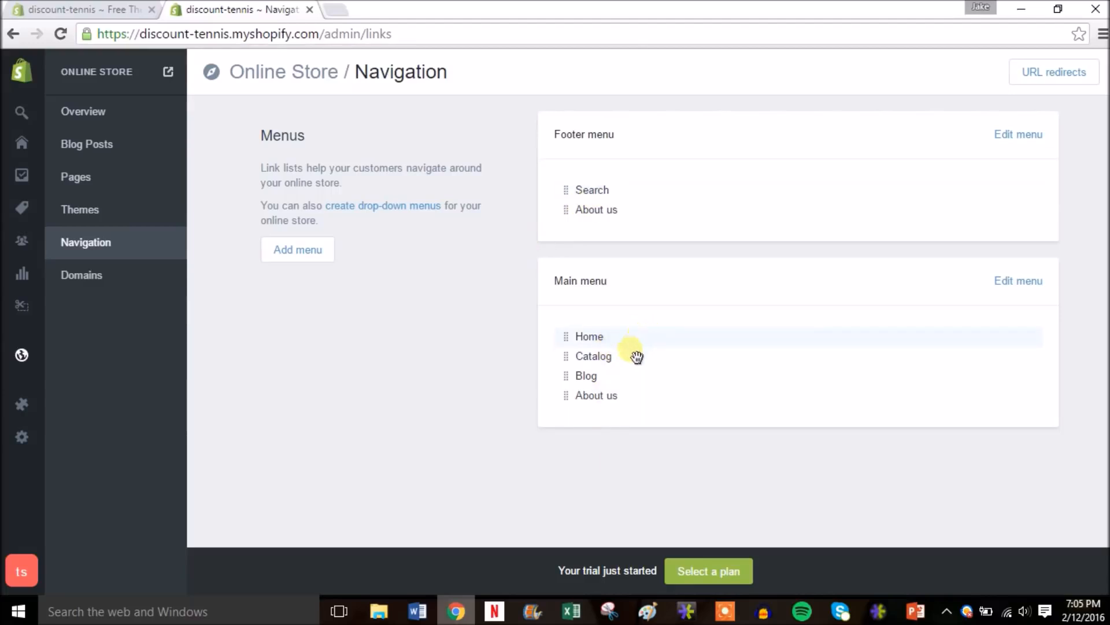
pyautogui.moveTo(635, 351); pyautogui.dragTo(611, 387)
# - Open the Minimal theme in the theme editor from the Themes page
pyautogui.click(112, 214)
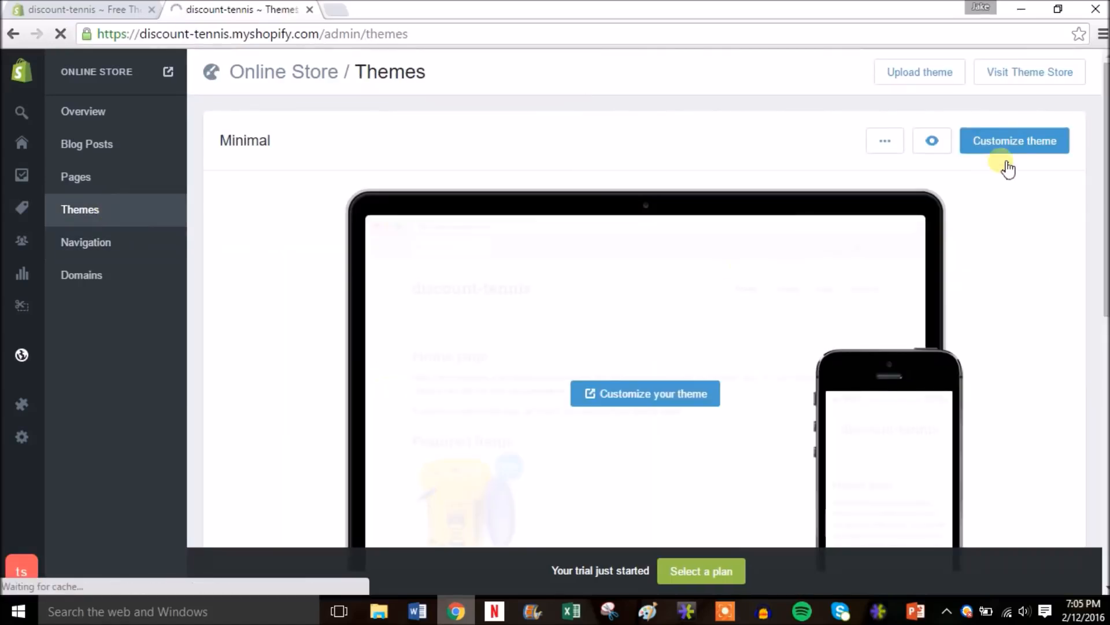
pyautogui.click(994, 147)
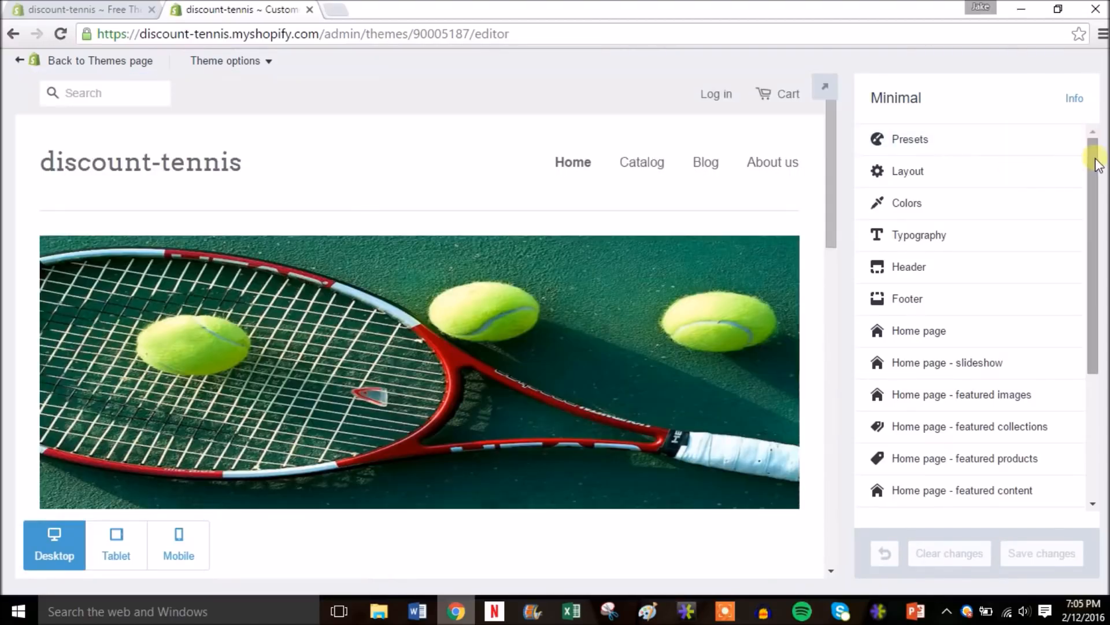
pyautogui.moveTo(1093, 154); pyautogui.dragTo(1093, 180)
pyautogui.moveTo(834, 199); pyautogui.dragTo(834, 314)
# - Set home page Section 2 to None, removing the featured content section
pyautogui.click(970, 292)
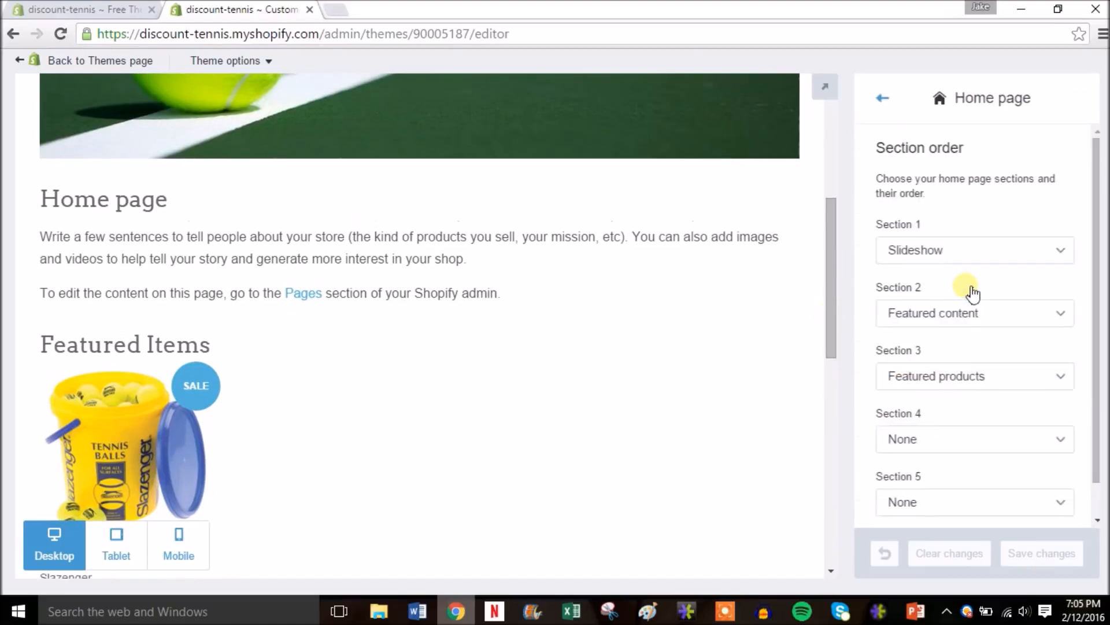
pyautogui.moveTo(1091, 240); pyautogui.dragTo(1092, 295)
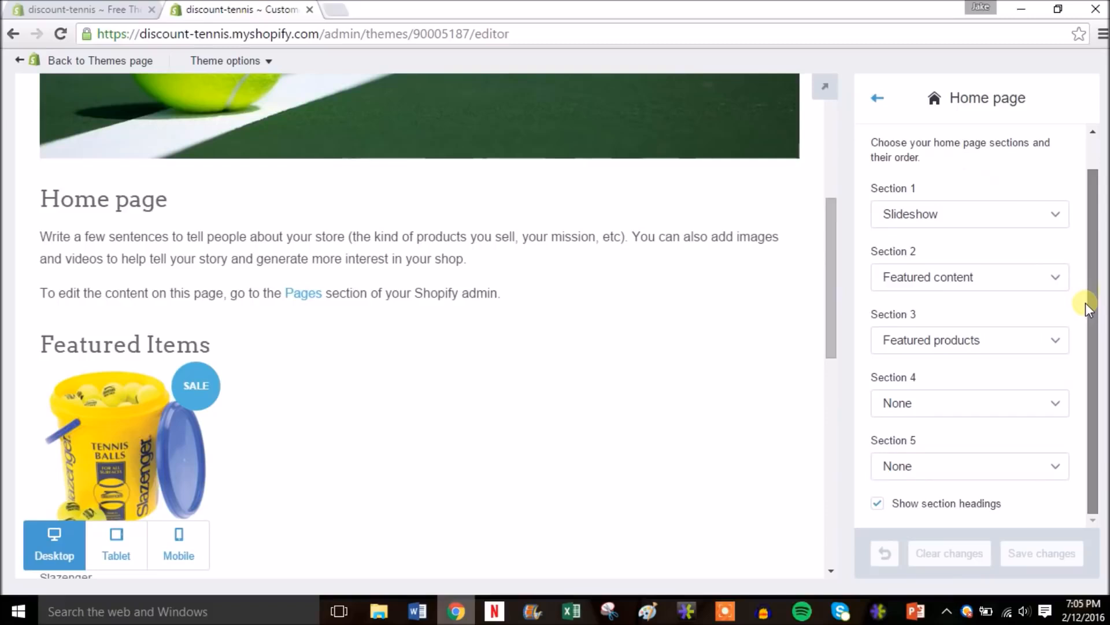
pyautogui.moveTo(1087, 291); pyautogui.dragTo(1083, 230)
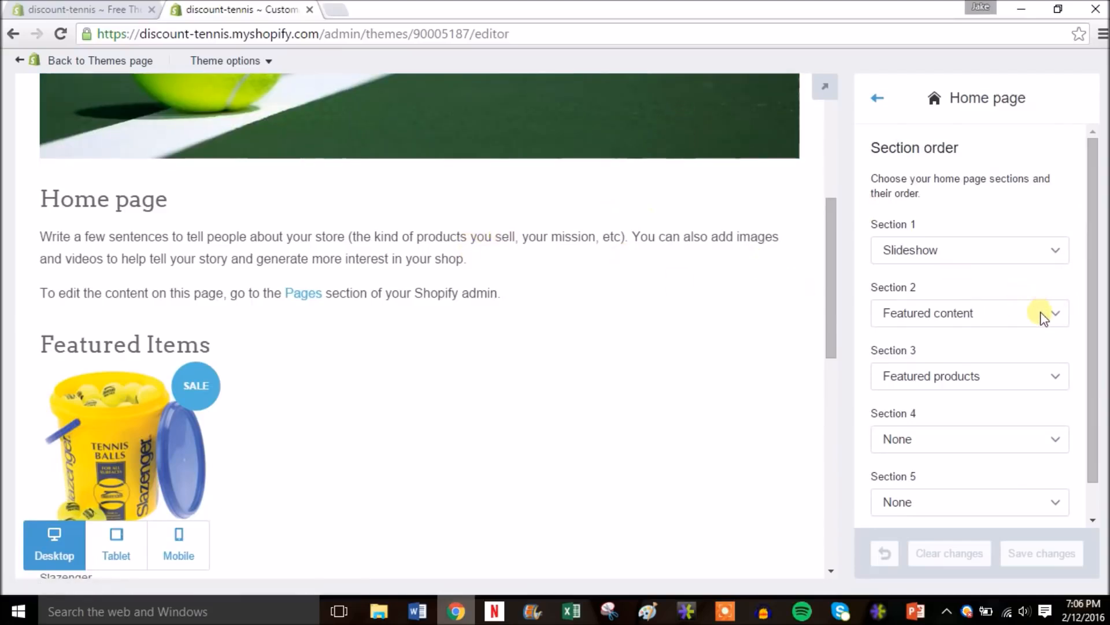
pyautogui.click(1043, 317)
pyautogui.click(971, 345)
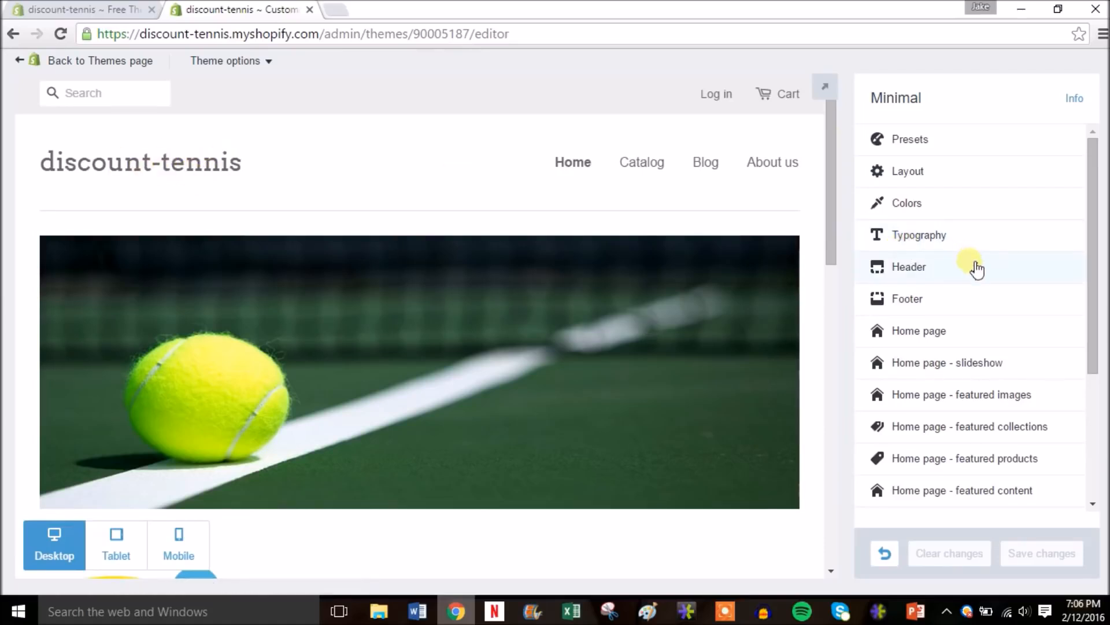
# - Enable a custom header logo and choose the logo image file
pyautogui.click(977, 269)
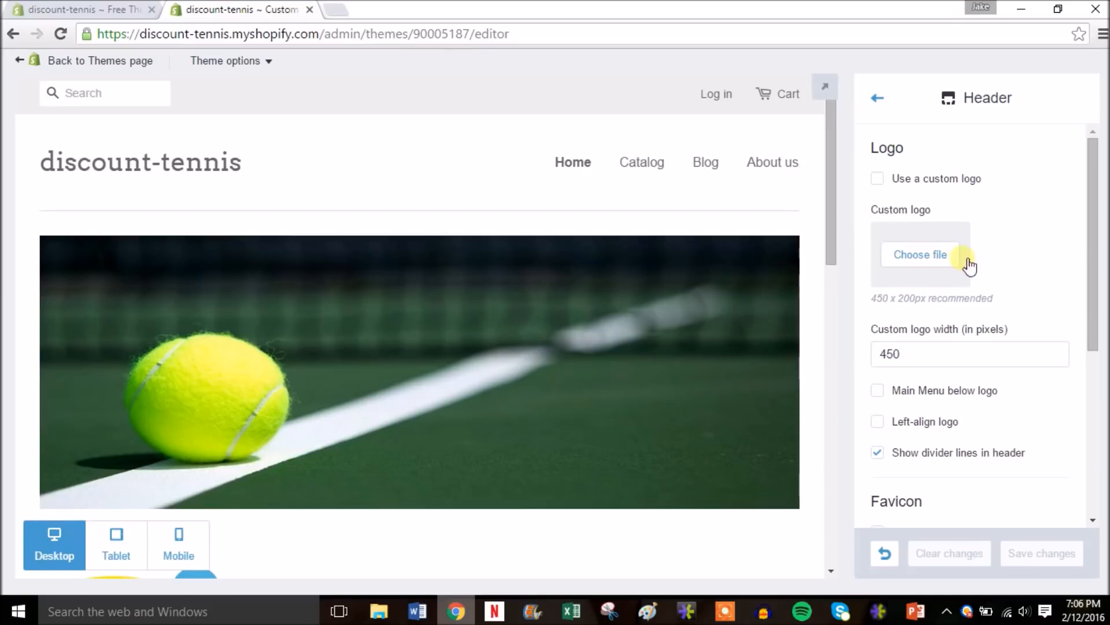
pyautogui.click(911, 180)
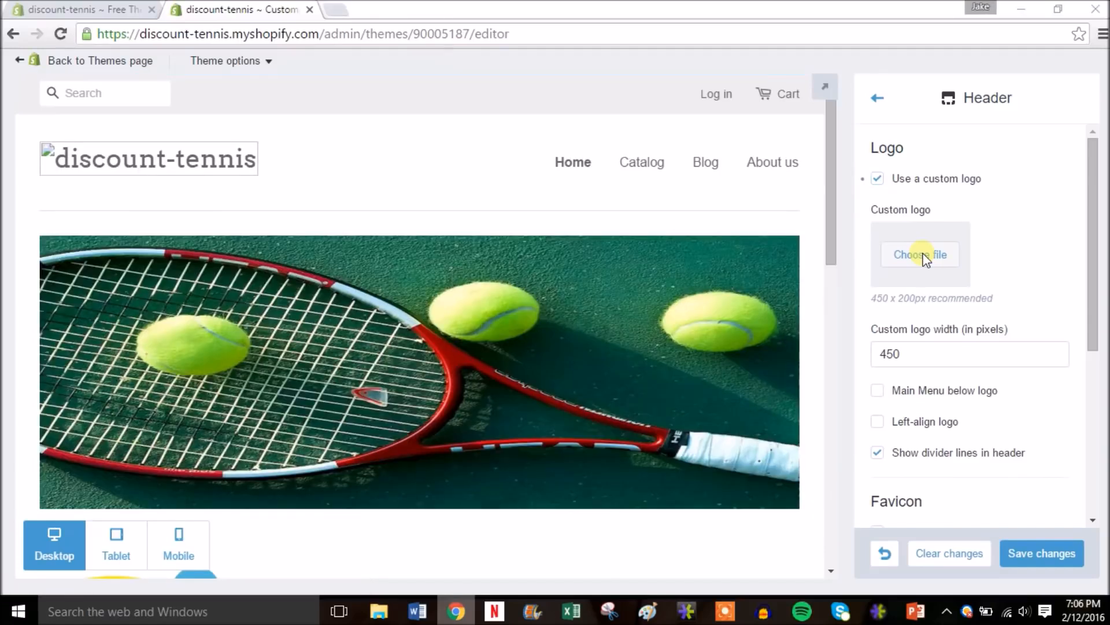
pyautogui.click(924, 256)
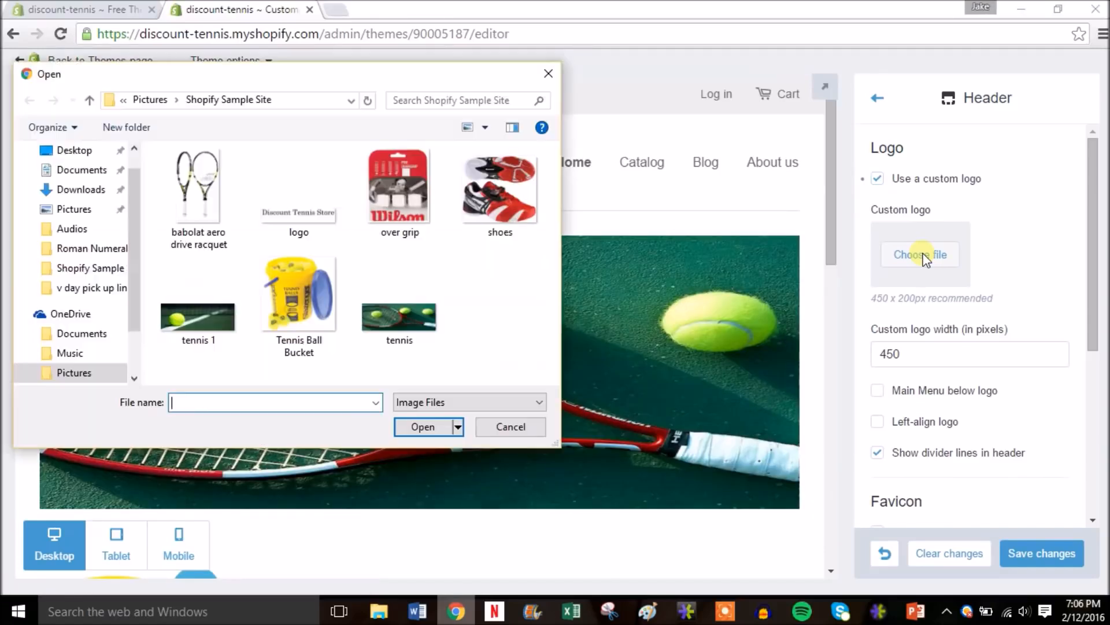
pyautogui.doubleClick(306, 225)
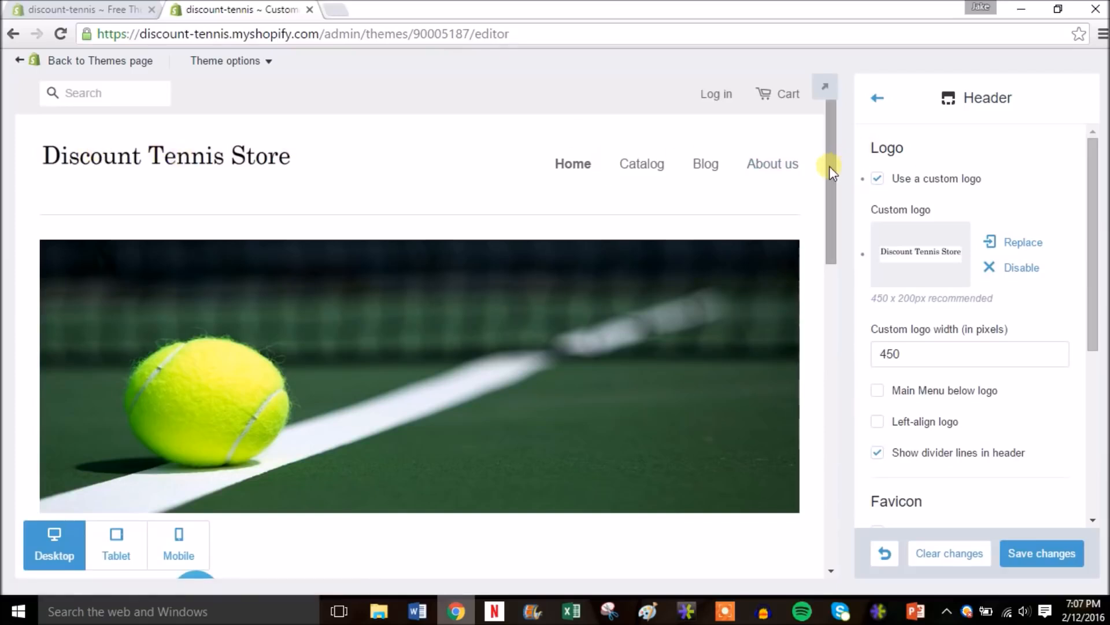
# - Save the header changes with the logo 450 pixels wide and return to Themes
pyautogui.moveTo(830, 165); pyautogui.dragTo(838, 282)
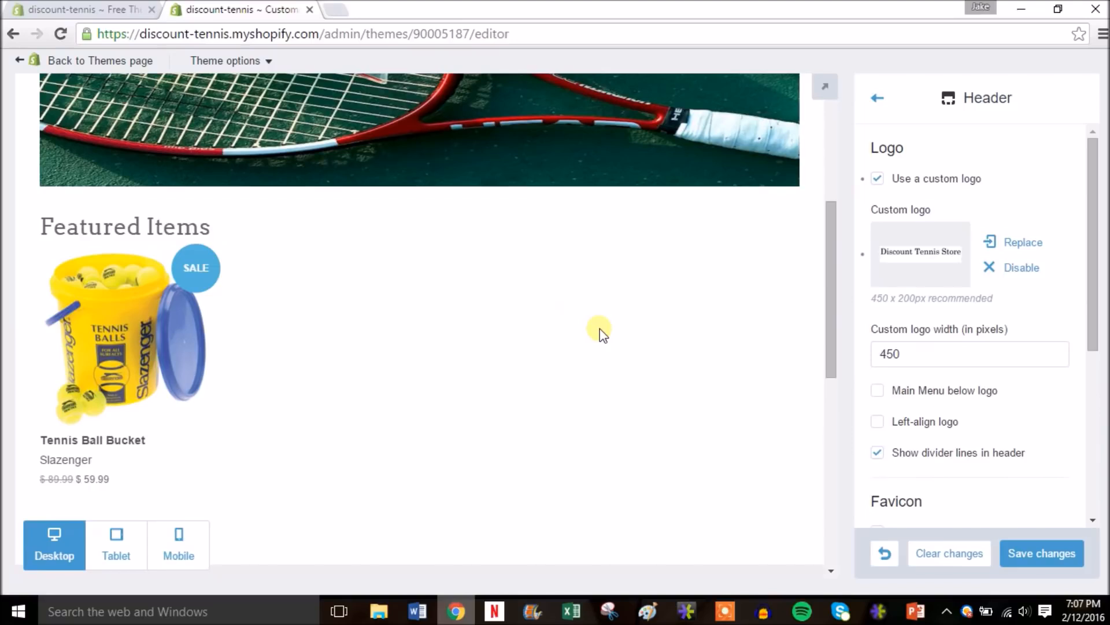
pyautogui.moveTo(829, 324); pyautogui.dragTo(838, 486)
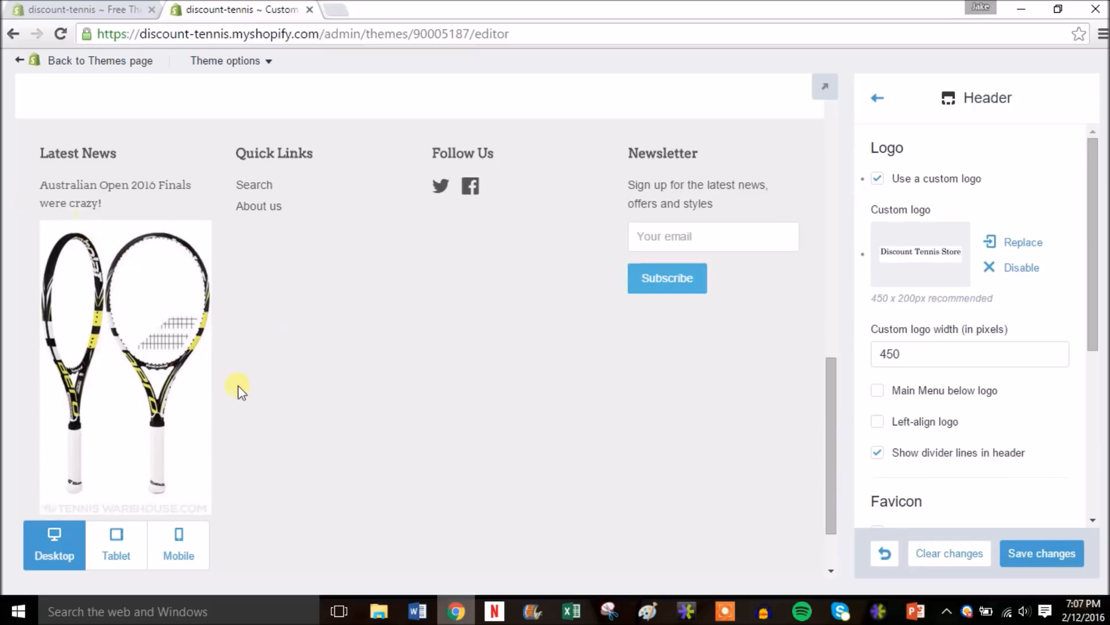
pyautogui.moveTo(831, 411); pyautogui.dragTo(833, 139)
pyautogui.click(1029, 553)
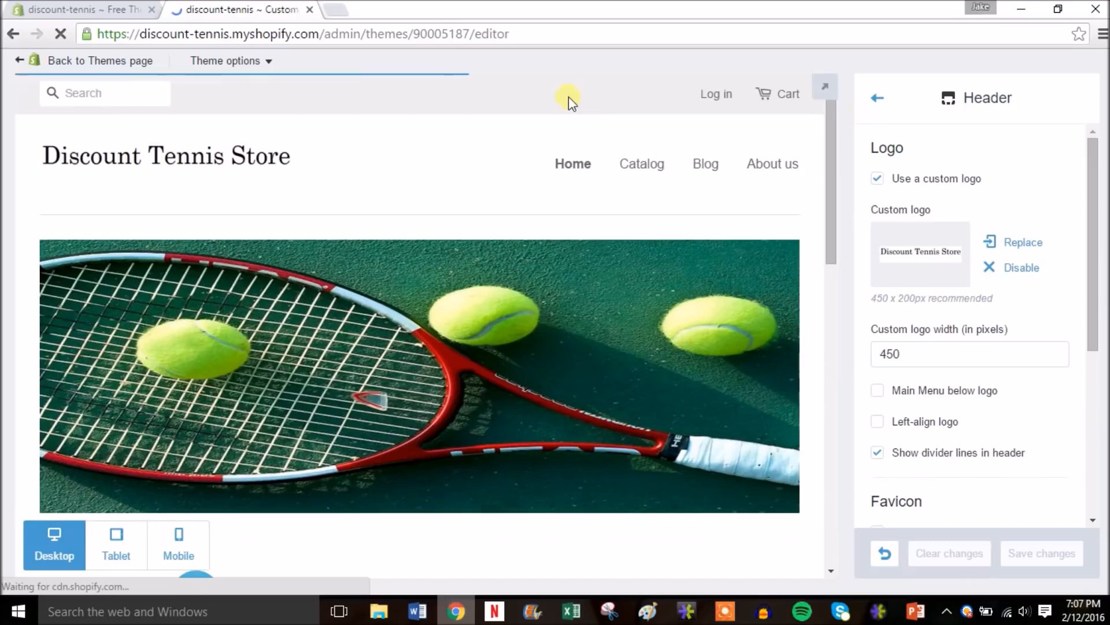
pyautogui.click(126, 61)
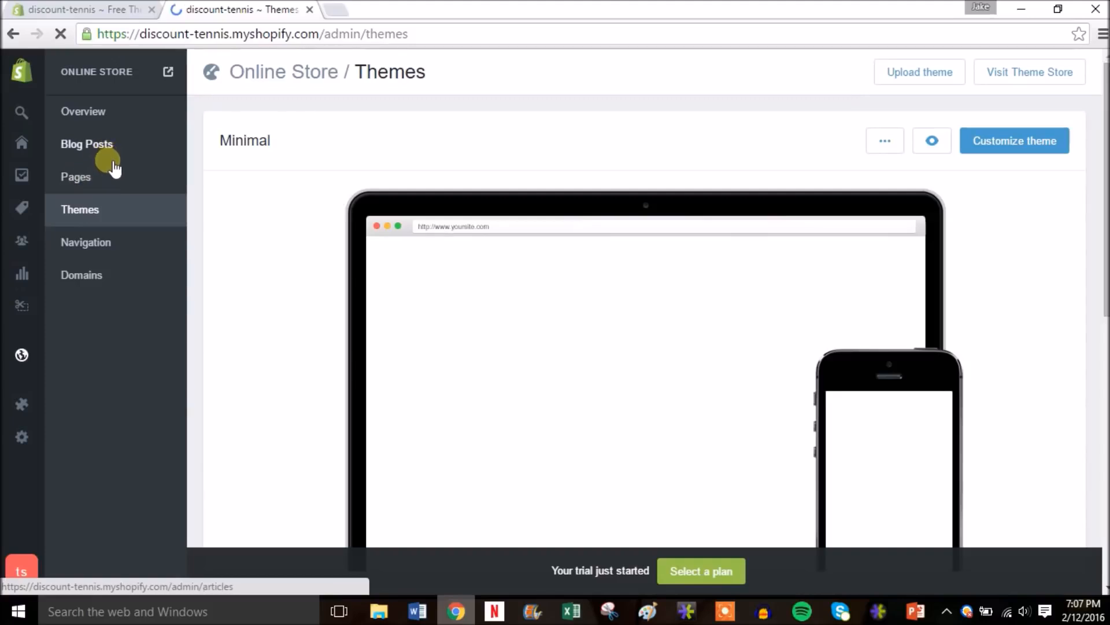
# - Open the Pages list showing About us, Home page and Privacy Policy
pyautogui.click(93, 179)
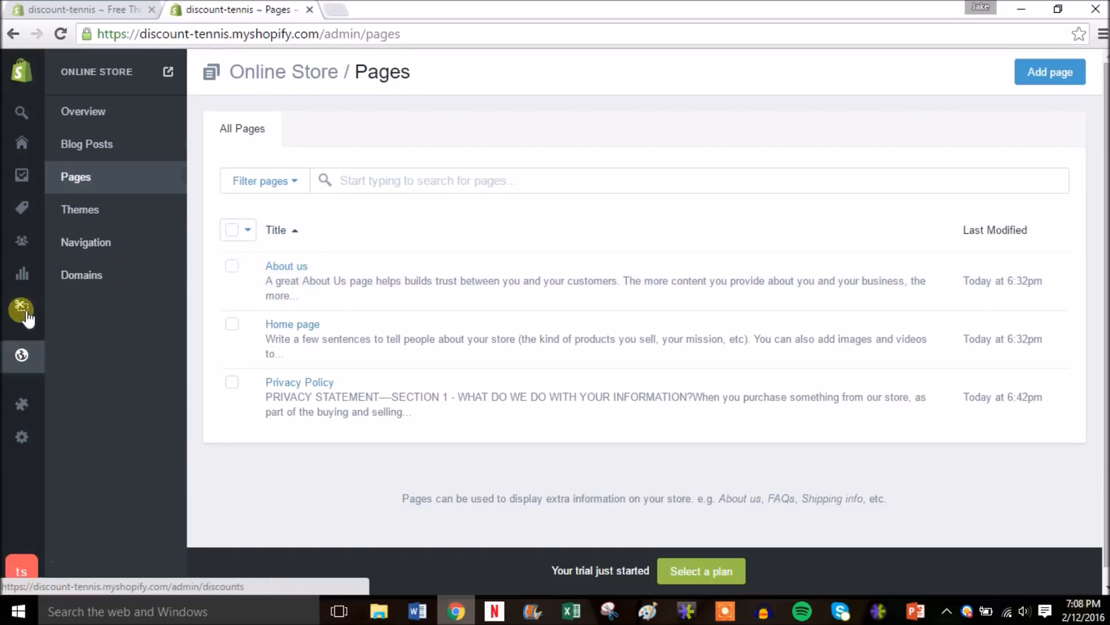
pyautogui.moveTo(26, 379)
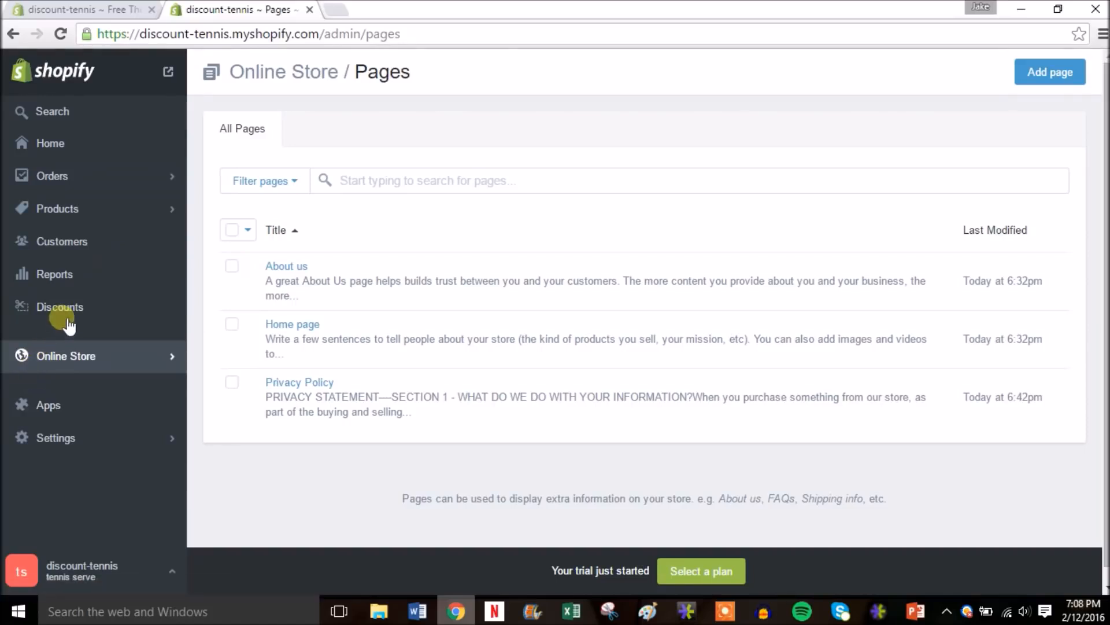
# - Select the Babolat Aero Drive racquet, Babolat Men's Tennis Shoes and Wilson Overgrip in Products
pyautogui.click(112, 208)
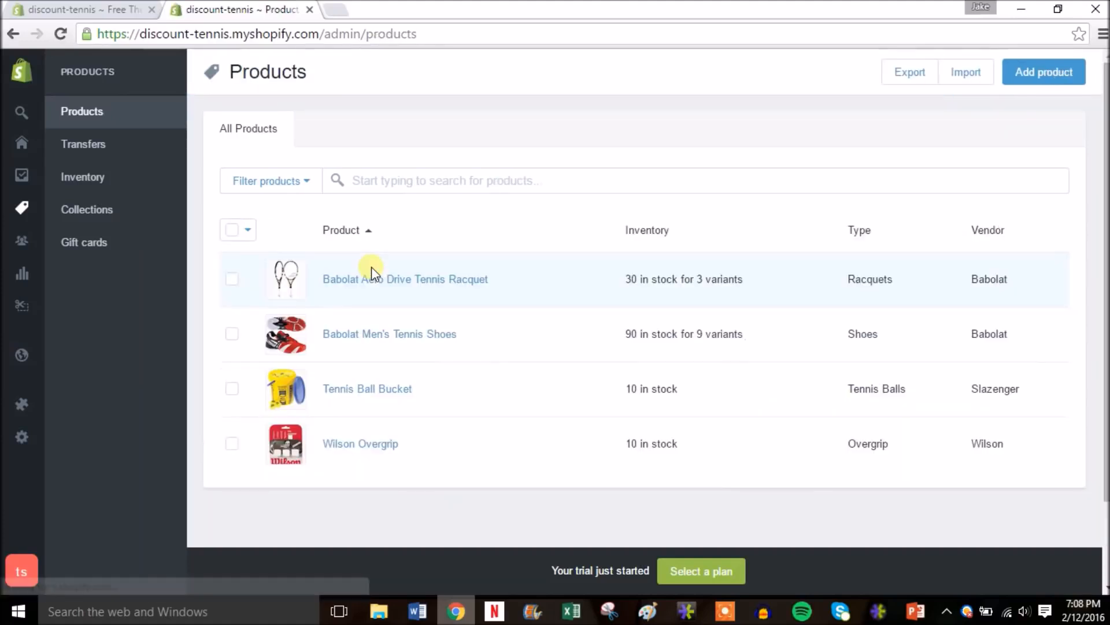
pyautogui.click(232, 278)
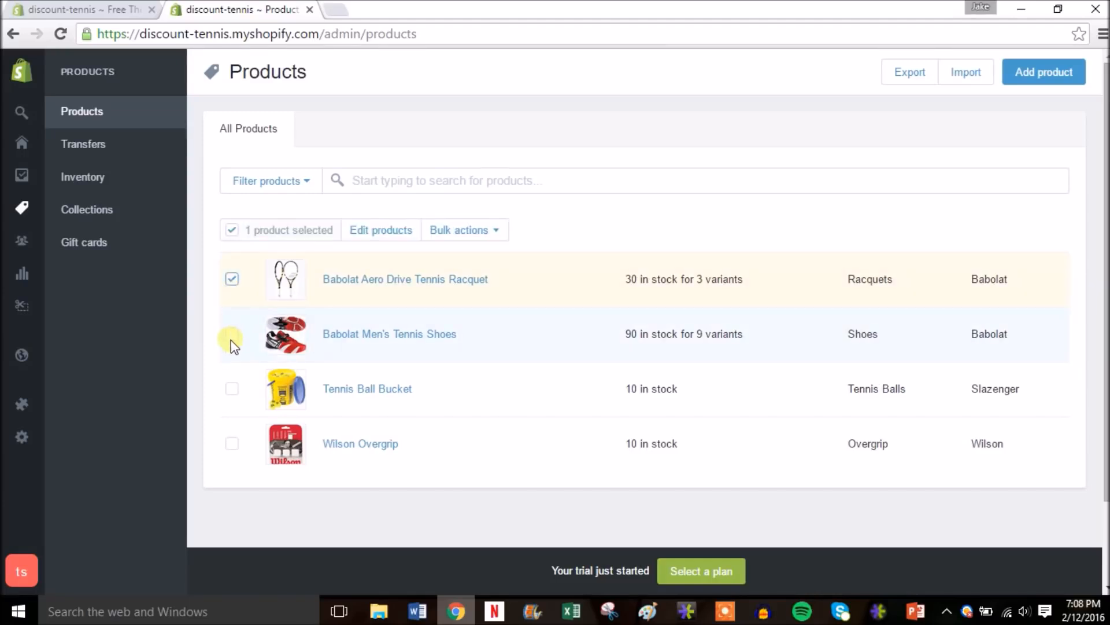
pyautogui.click(232, 444)
pyautogui.click(232, 334)
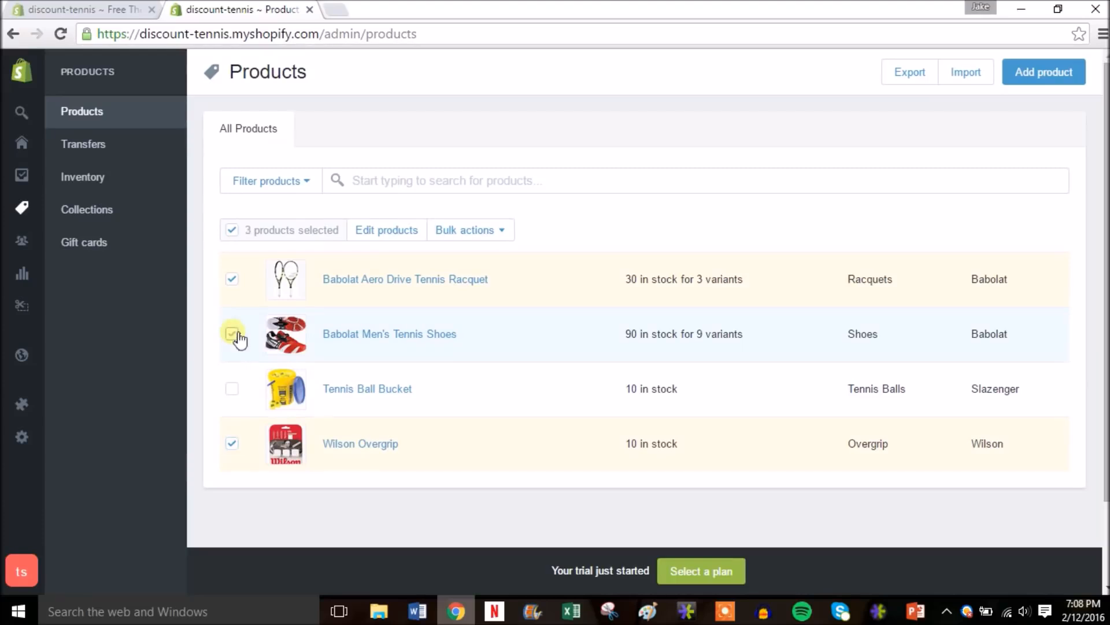
# - Bulk-add the three selected products to the Home page collection
pyautogui.click(503, 234)
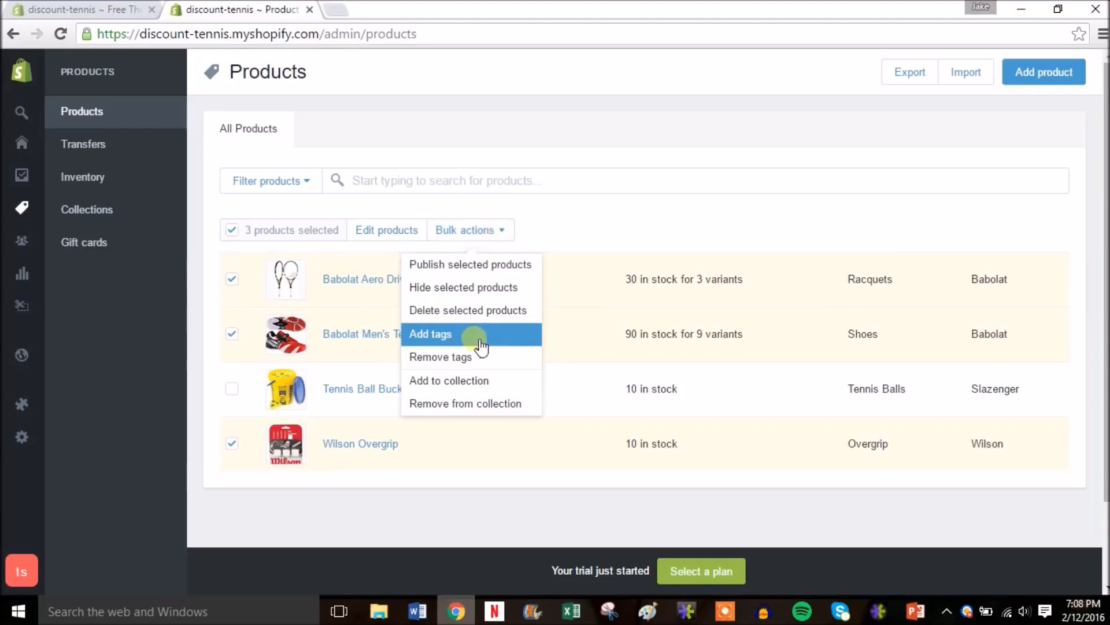
pyautogui.click(474, 380)
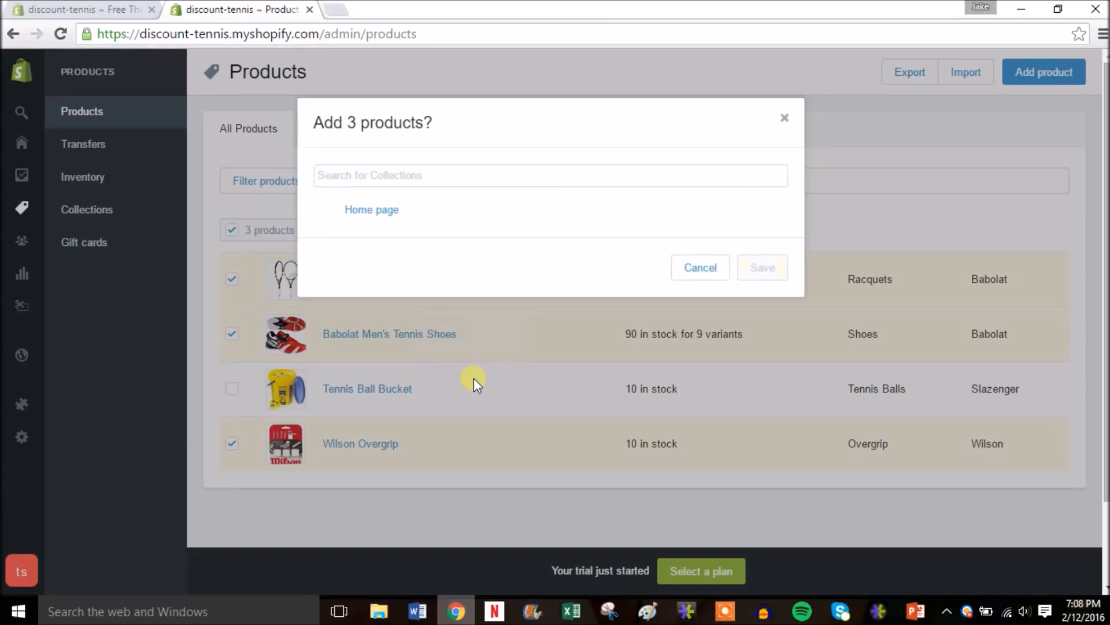
pyautogui.click(388, 221)
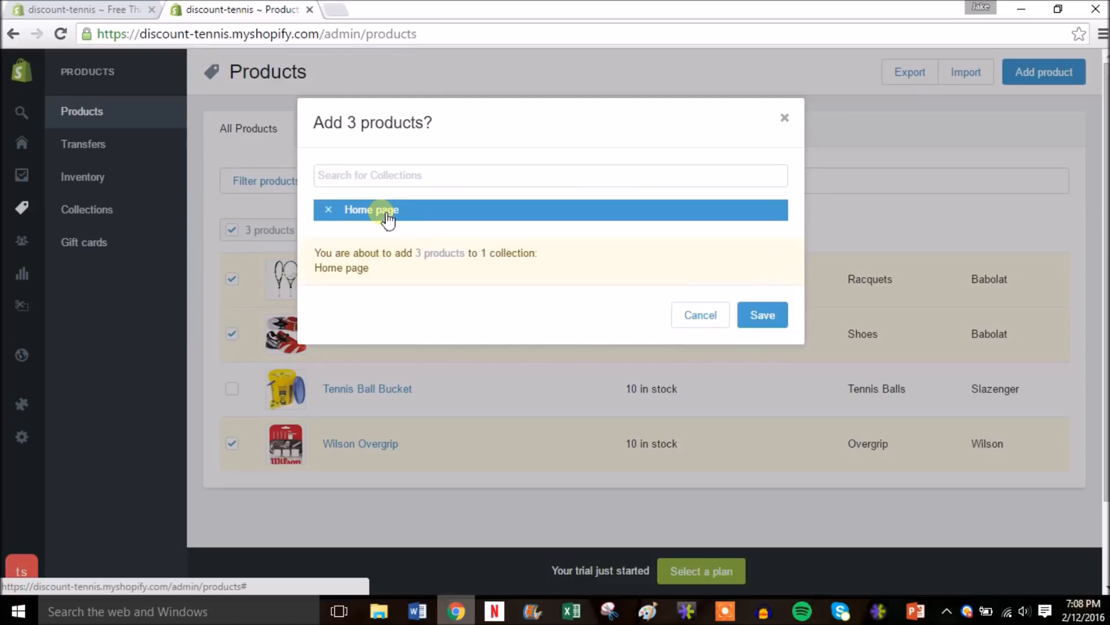
pyautogui.click(760, 317)
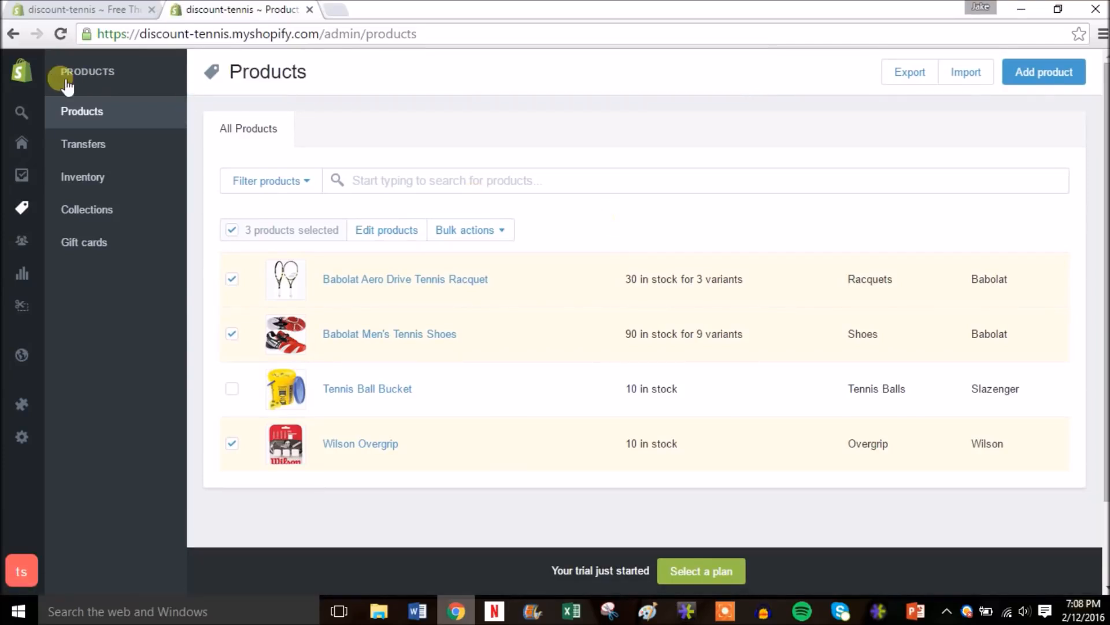
pyautogui.click(25, 79)
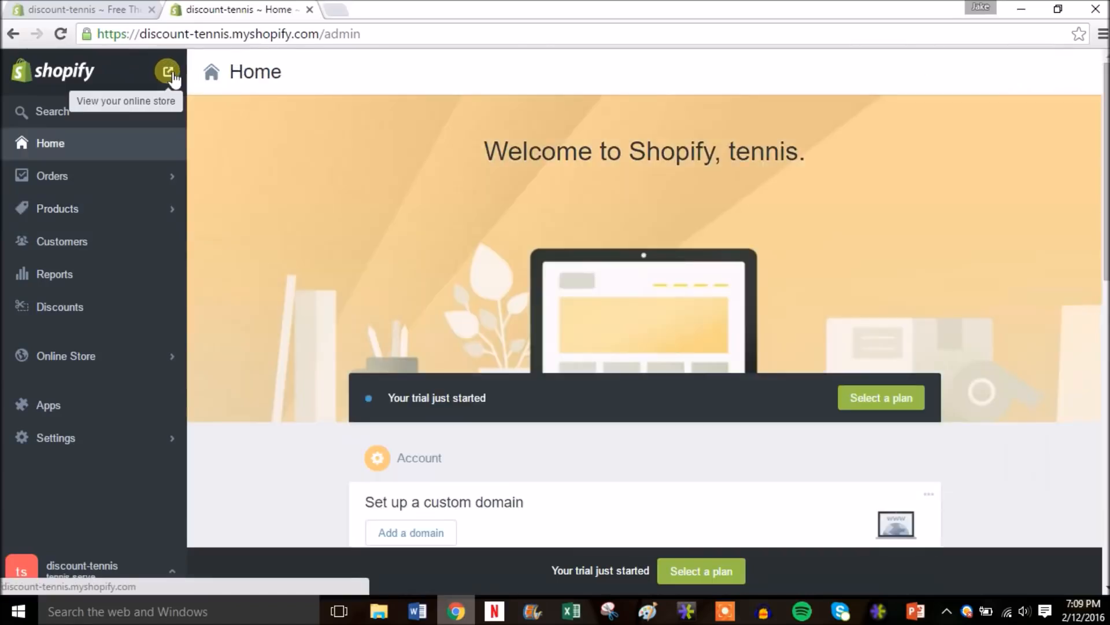
# - Open the live storefront in a new tab and scroll through its Featured Items products
pyautogui.rightClick(169, 75)
pyautogui.click(191, 81)
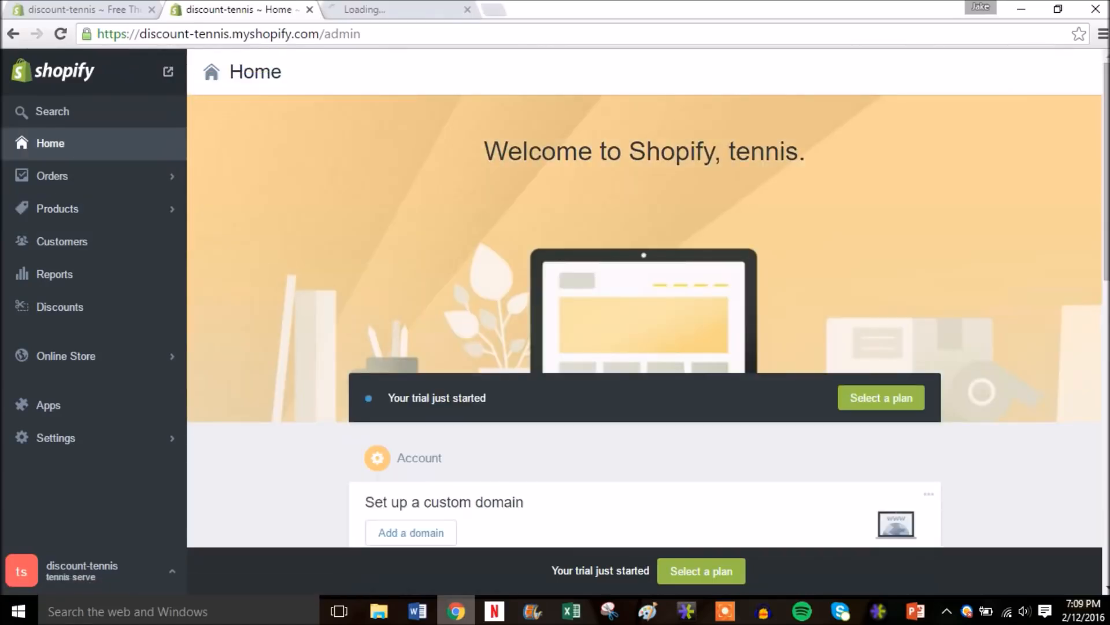
pyautogui.click(377, 13)
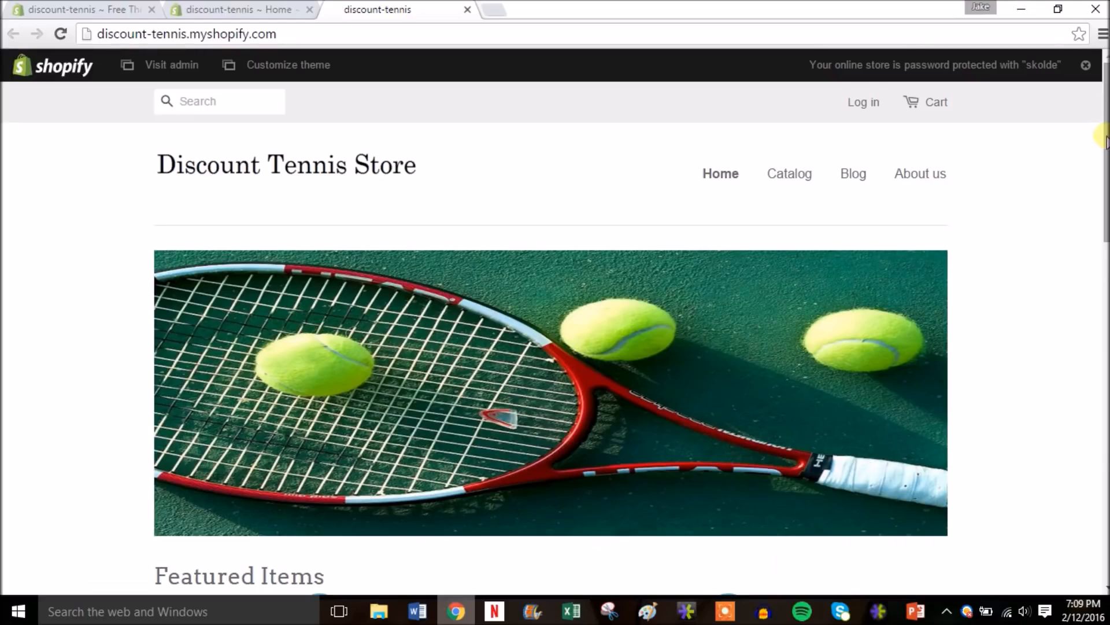
pyautogui.moveTo(1106, 139); pyautogui.dragTo(1107, 248)
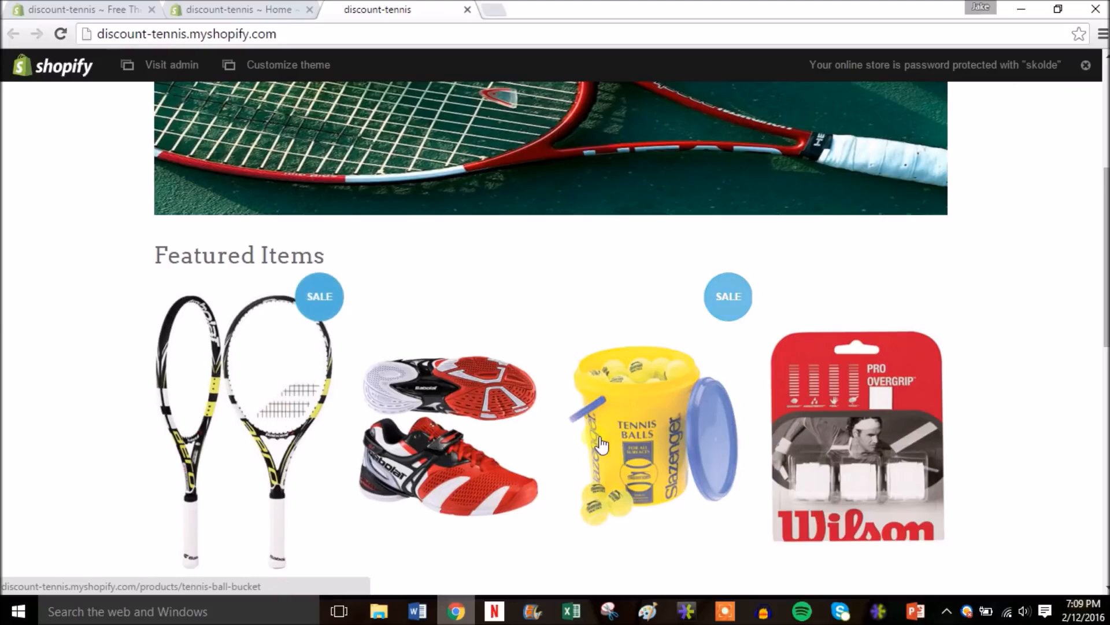
pyautogui.moveTo(1106, 249); pyautogui.dragTo(1088, 108)
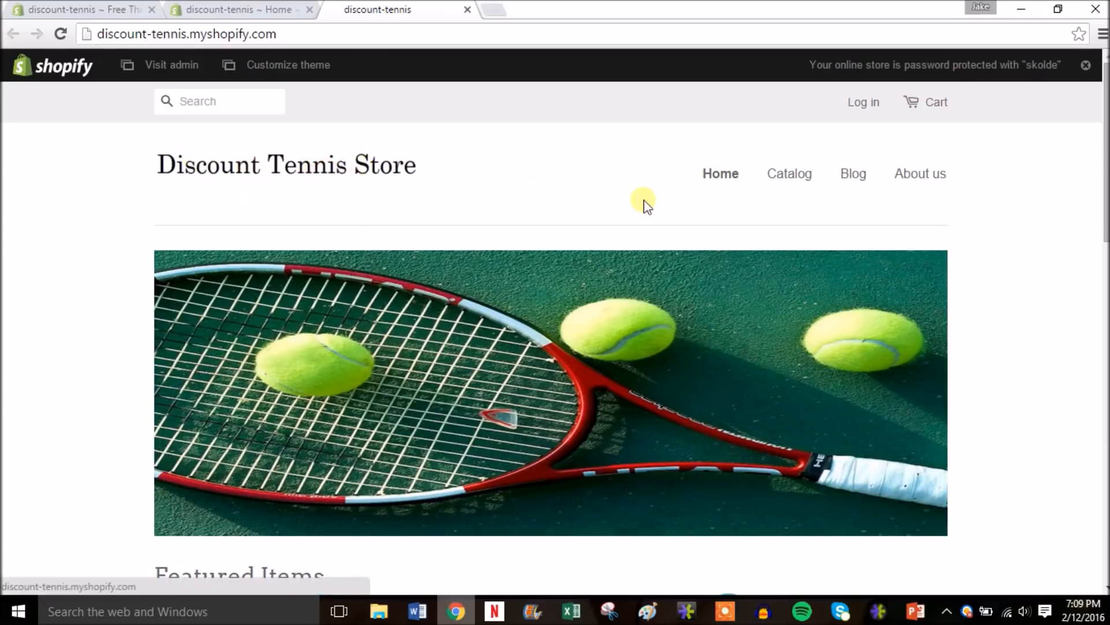
# - Browse the storefront's catalog of all products
pyautogui.click(798, 177)
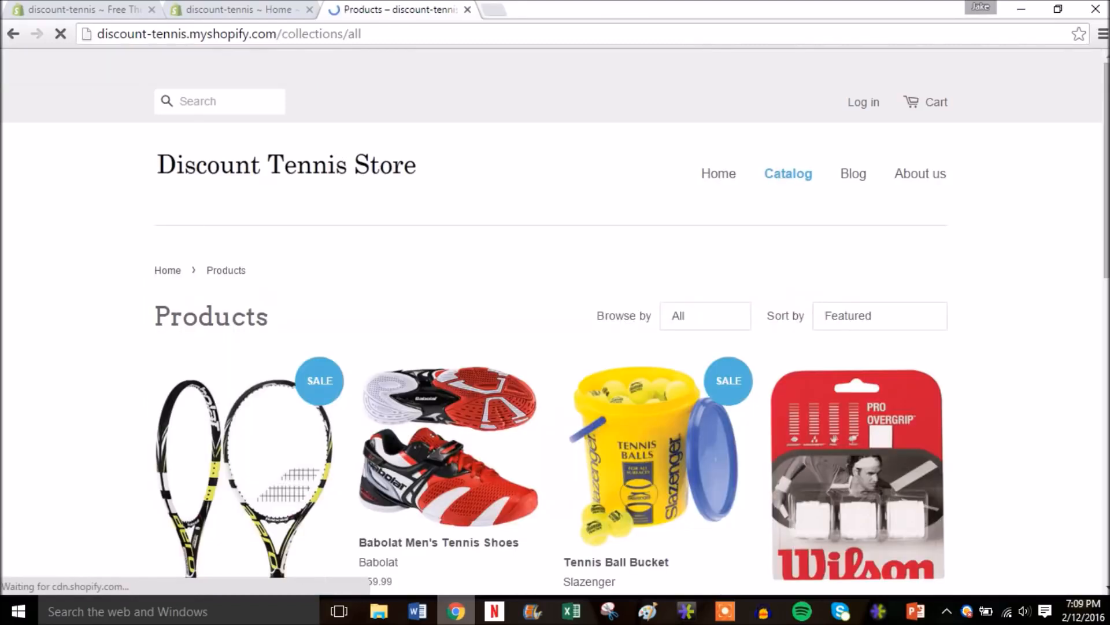
pyautogui.scroll(-6, 555, 324)
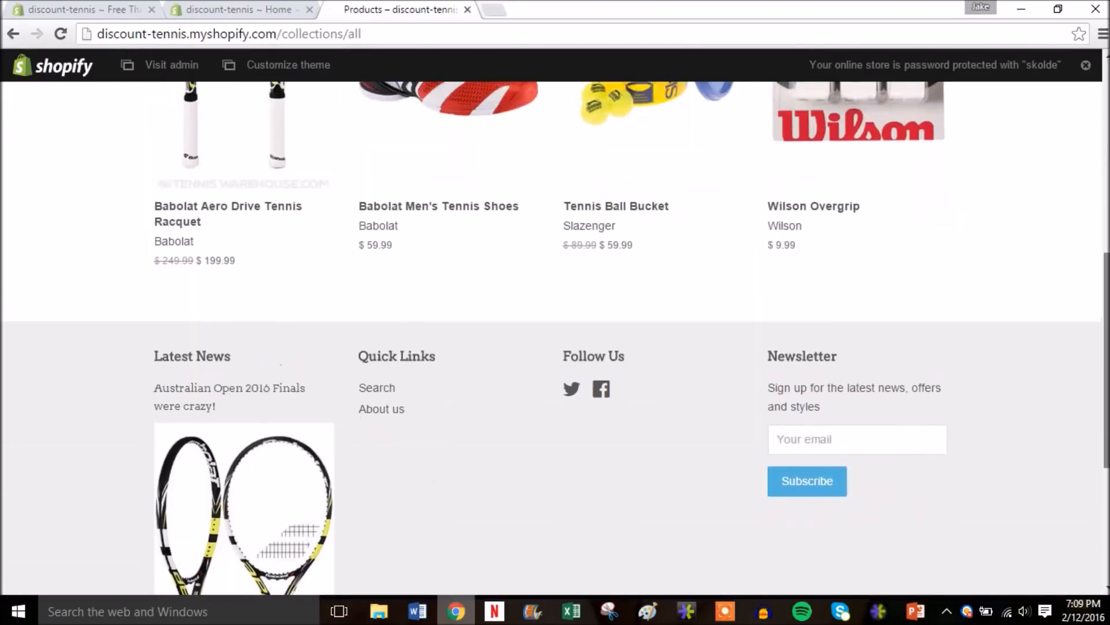
pyautogui.scroll(9, 869, 181)
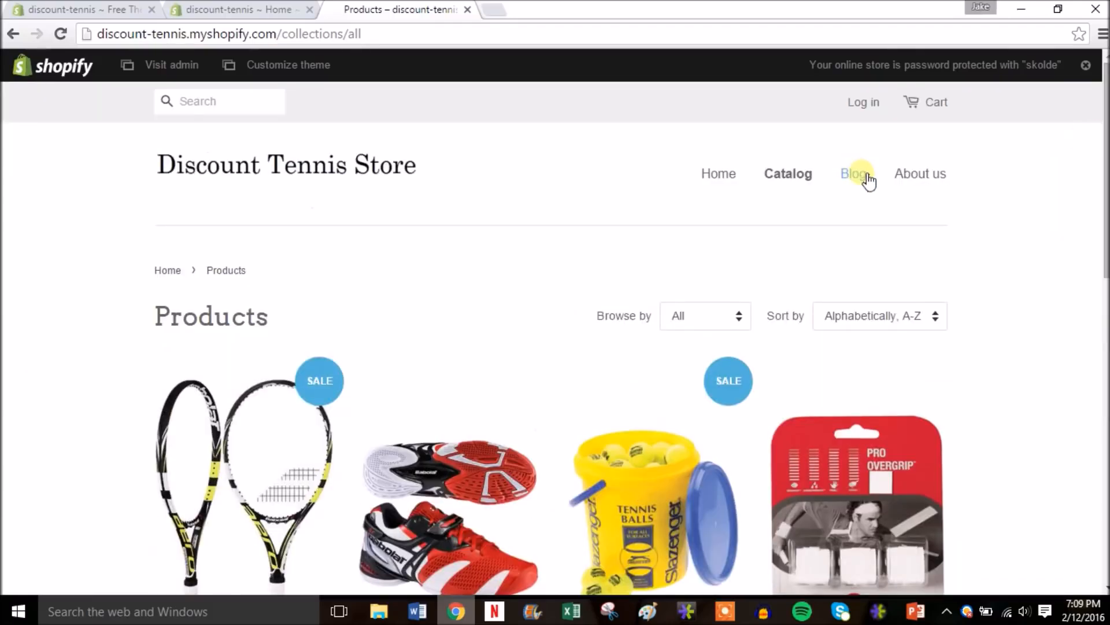
# - Open the About us page and read through its default placeholder text
pyautogui.click(921, 177)
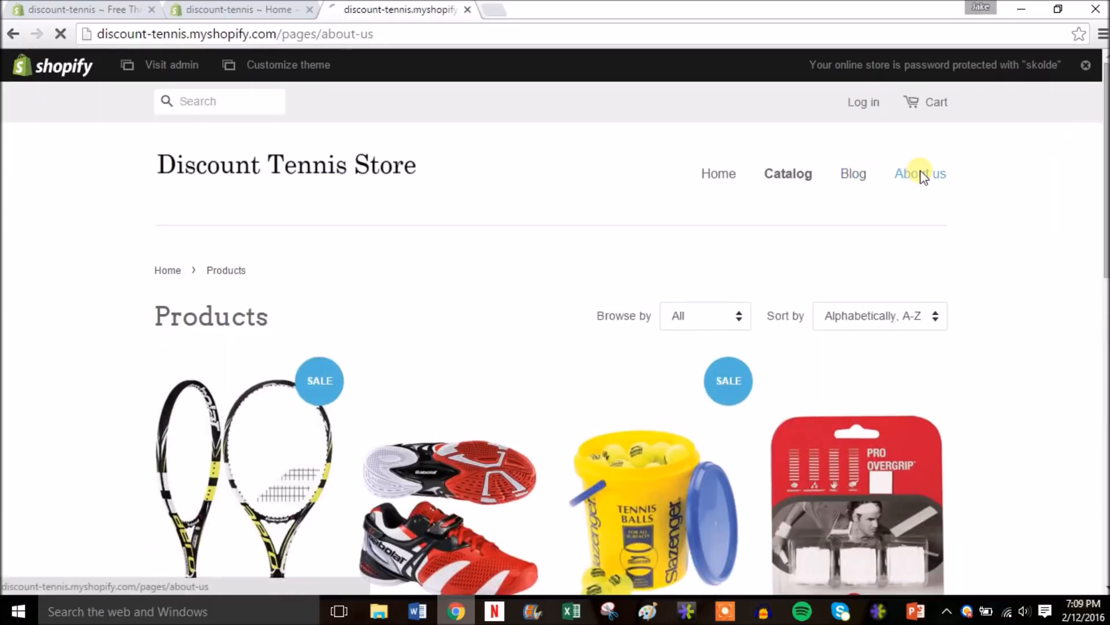
pyautogui.scroll(-1, 1105, 149)
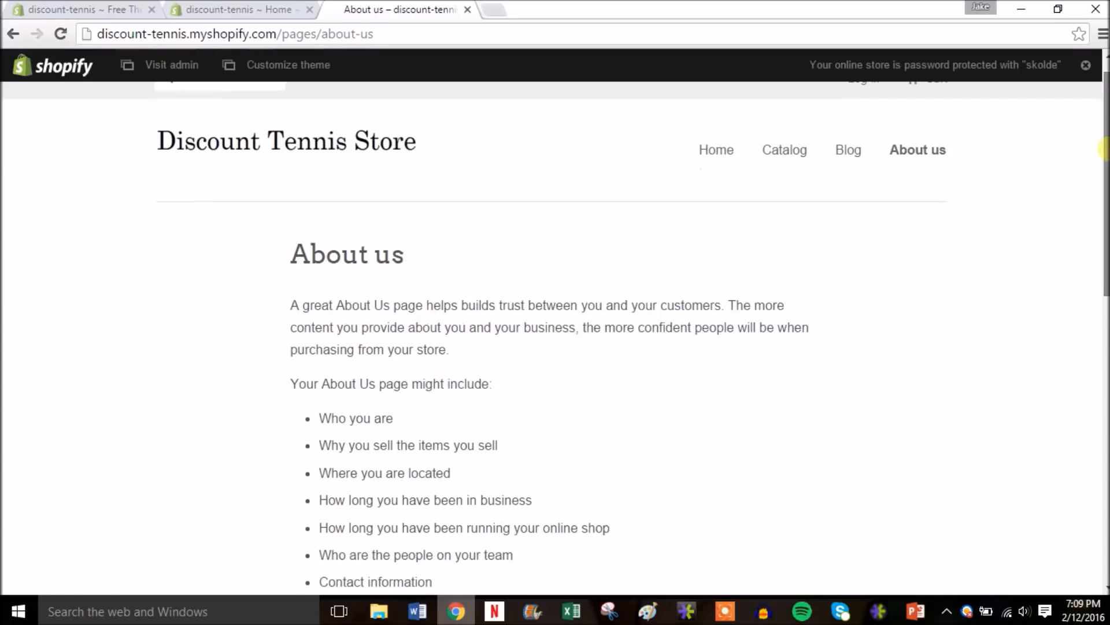
pyautogui.scroll(-2, 1105, 149)
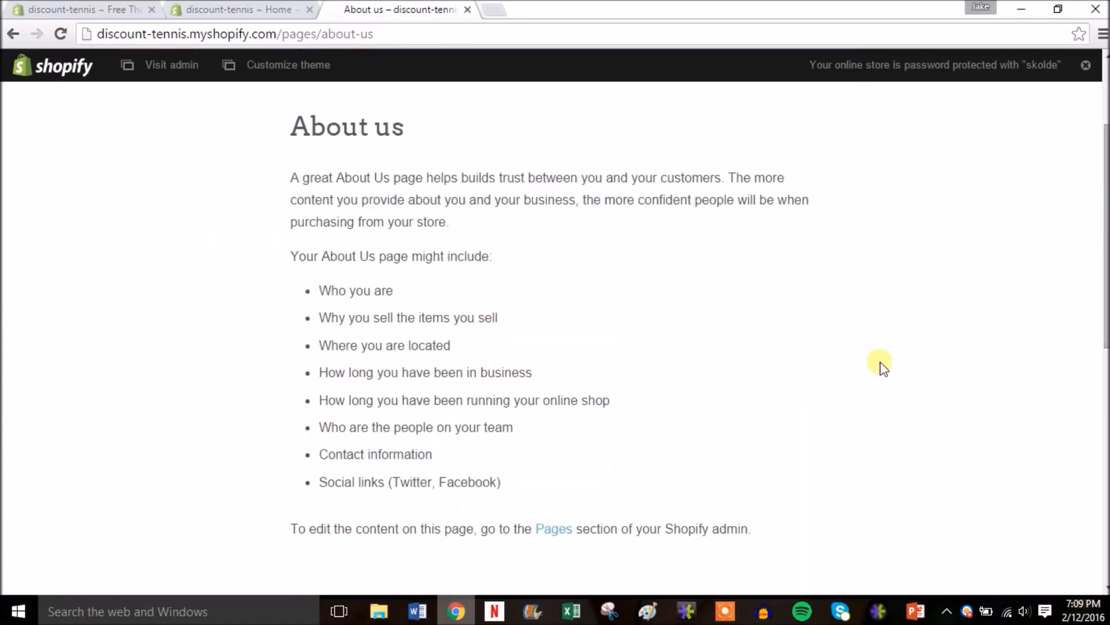
pyautogui.scroll(-4, 1105, 450)
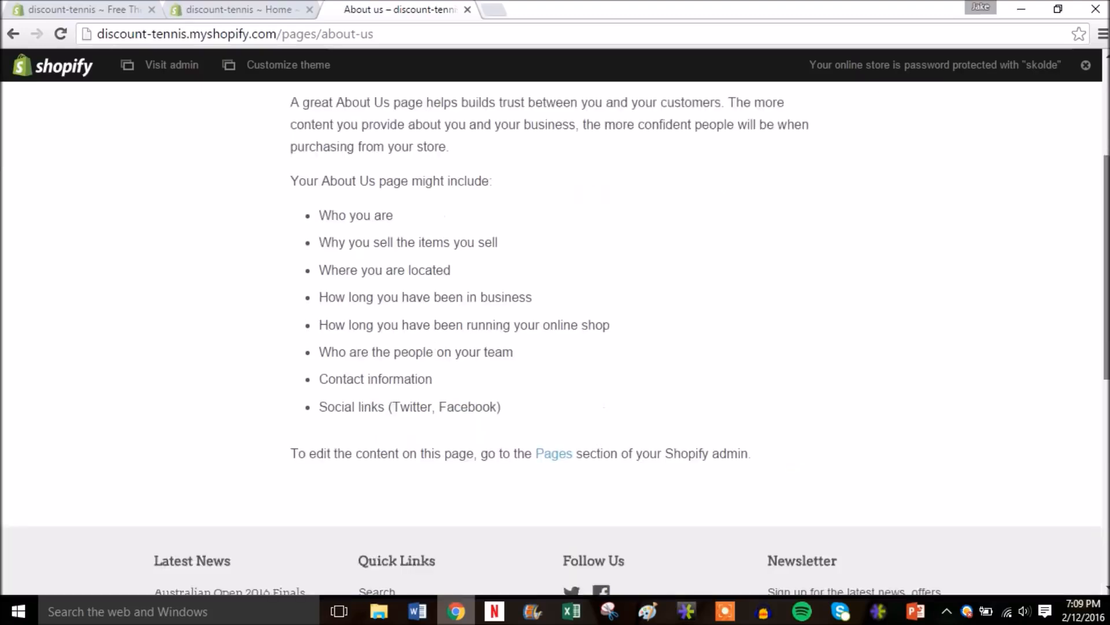
pyautogui.scroll(-1, 1105, 450)
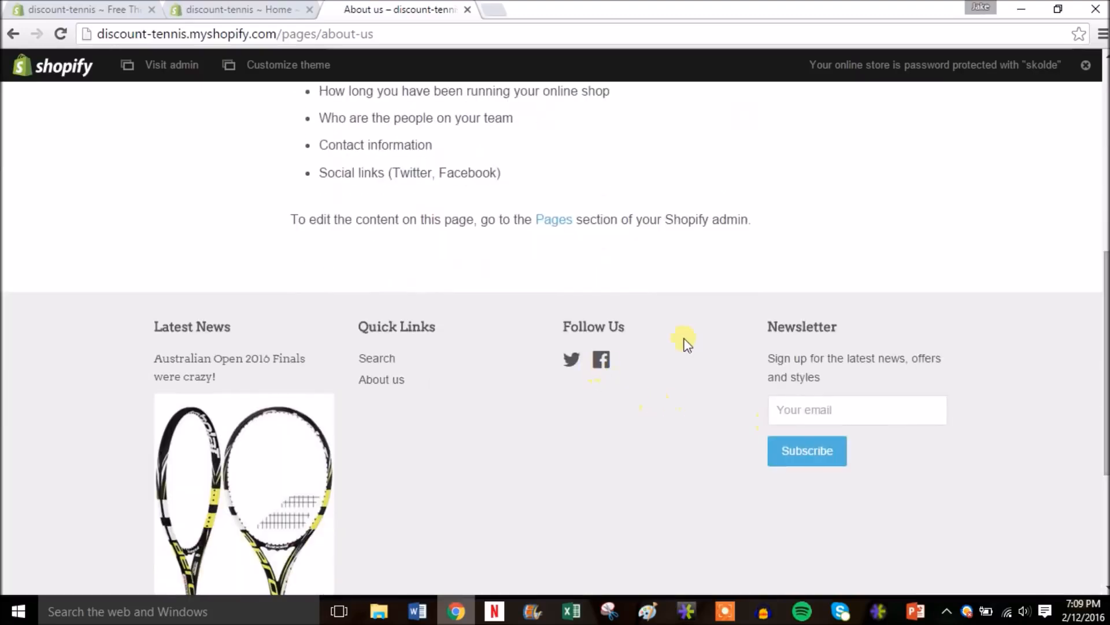
pyautogui.moveTo(1102, 347); pyautogui.dragTo(1097, 124)
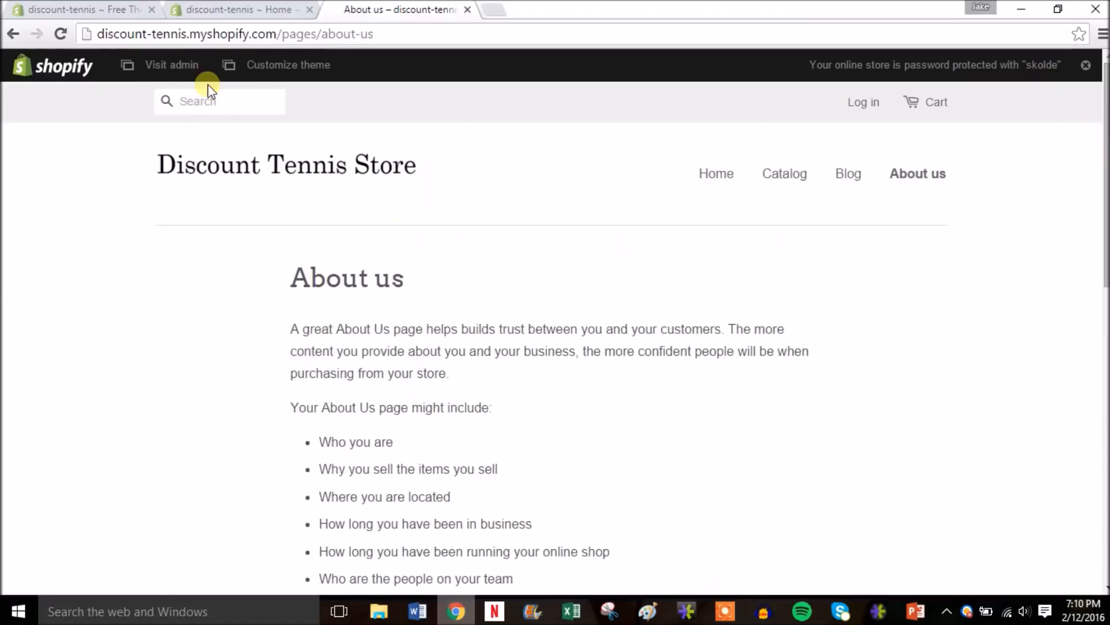
# - Close the About us tab, check the empty Abandoned checkouts list, and open the plan selection page
pyautogui.click(467, 10)
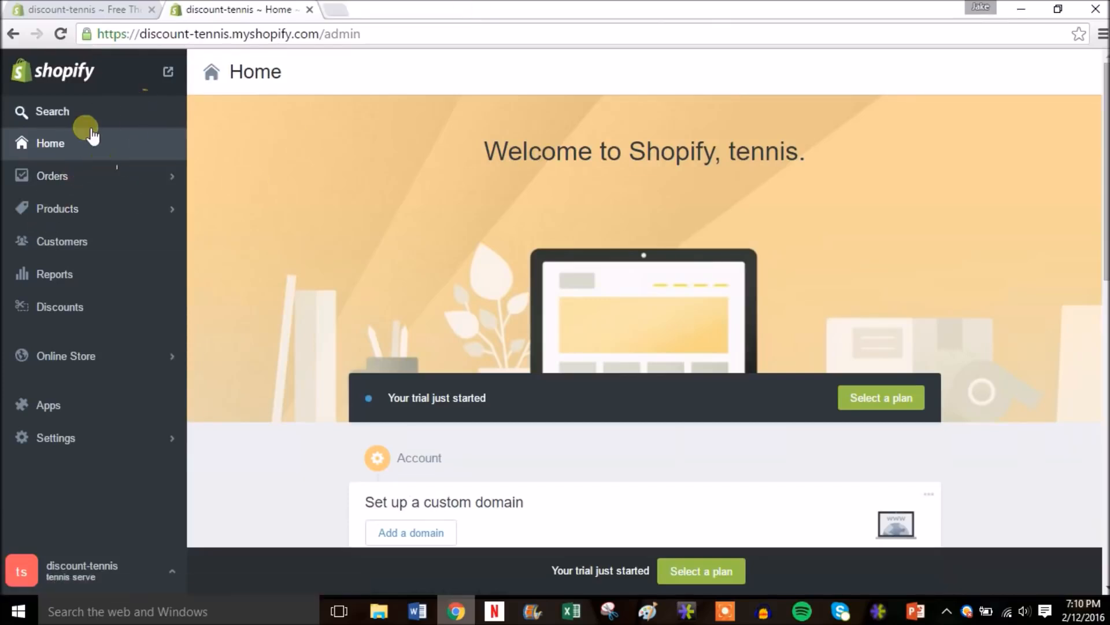
pyautogui.click(74, 174)
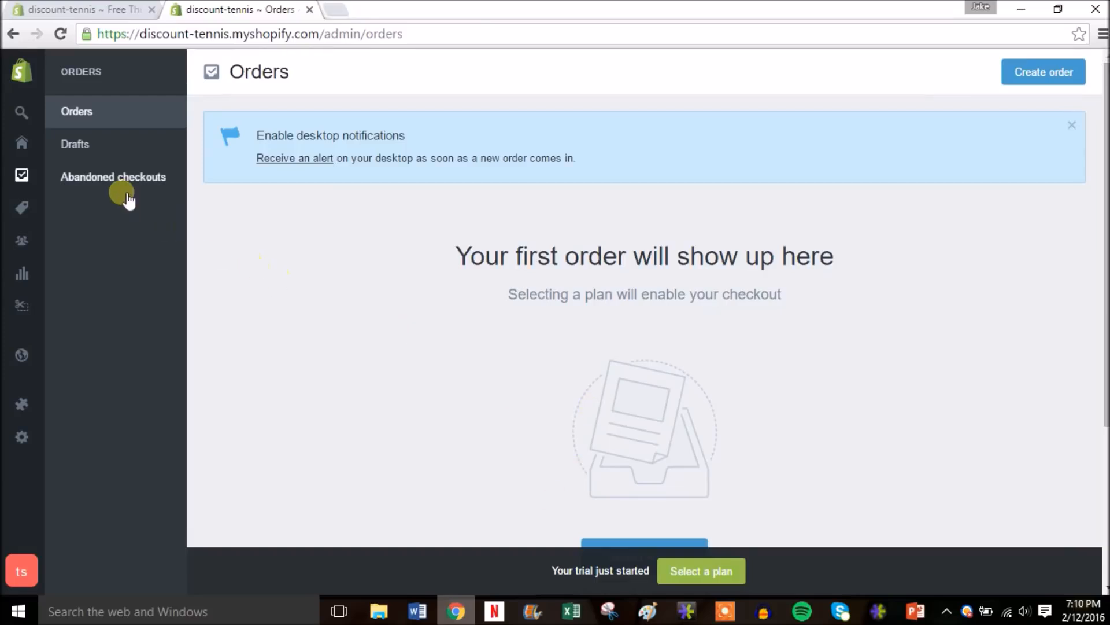
pyautogui.click(117, 179)
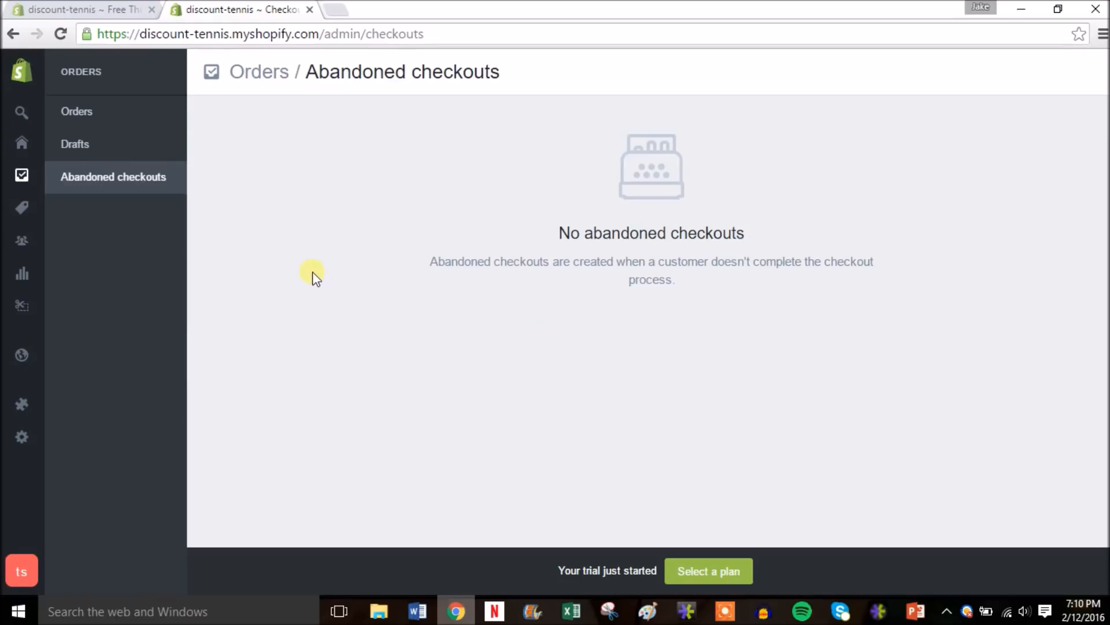
pyautogui.click(696, 570)
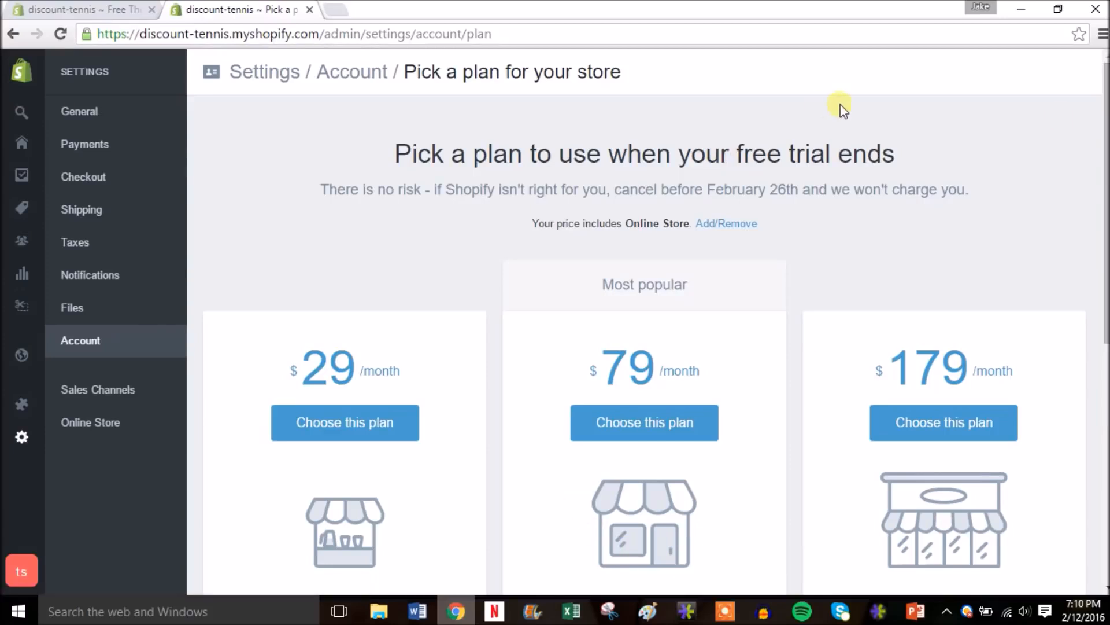
# - Scroll through the Basic ($29), Professional ($79) and Unlimited ($179) monthly plan cards
pyautogui.moveTo(1105, 153)
pyautogui.mouseDown()
pyautogui.moveTo(1105, 178)
pyautogui.moveTo(1105, 165)
pyautogui.mouseUp()
pyautogui.scroll(-3, 491, 269)
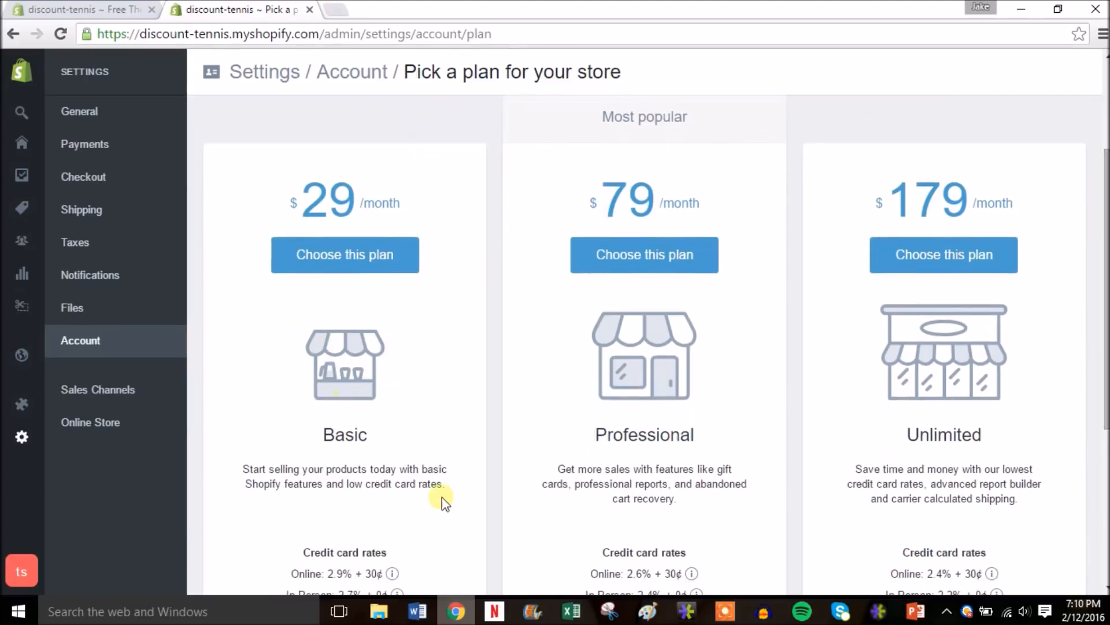
pyautogui.moveTo(1103, 293); pyautogui.dragTo(1103, 334)
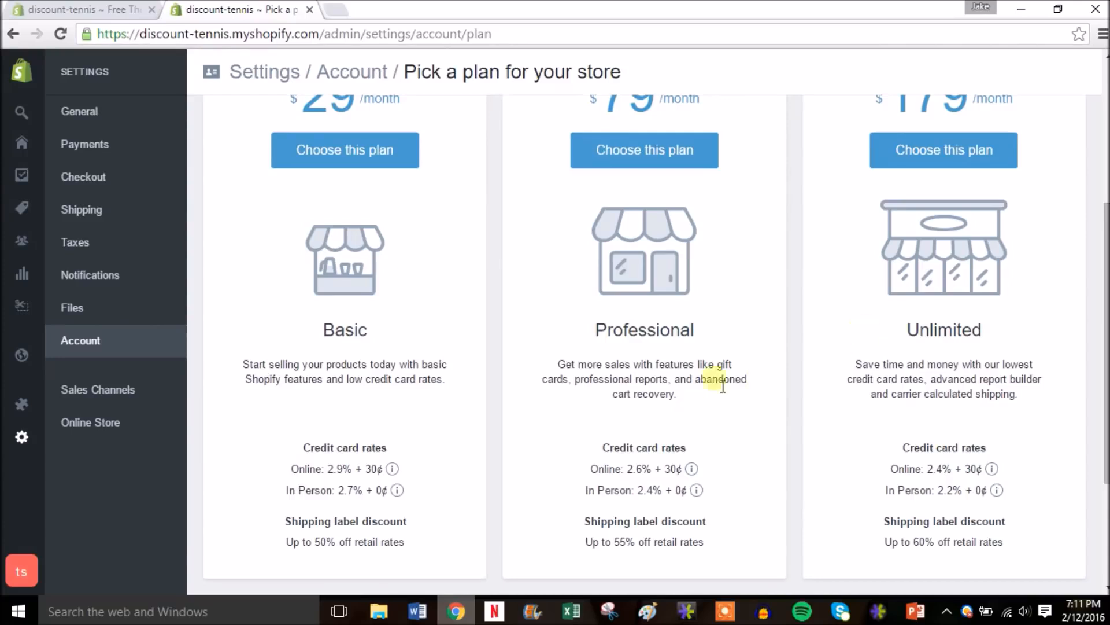
pyautogui.scroll(1, 1102, 336)
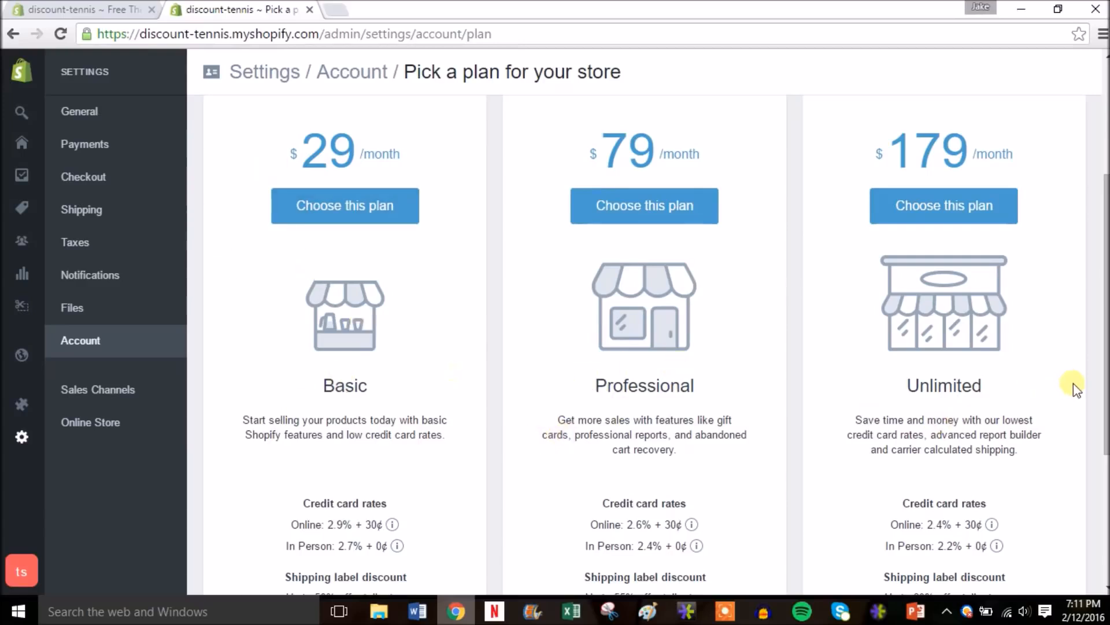
pyautogui.moveTo(1106, 414)
pyautogui.mouseDown()
pyautogui.moveTo(1106, 441)
pyautogui.moveTo(1106, 428)
pyautogui.mouseUp()
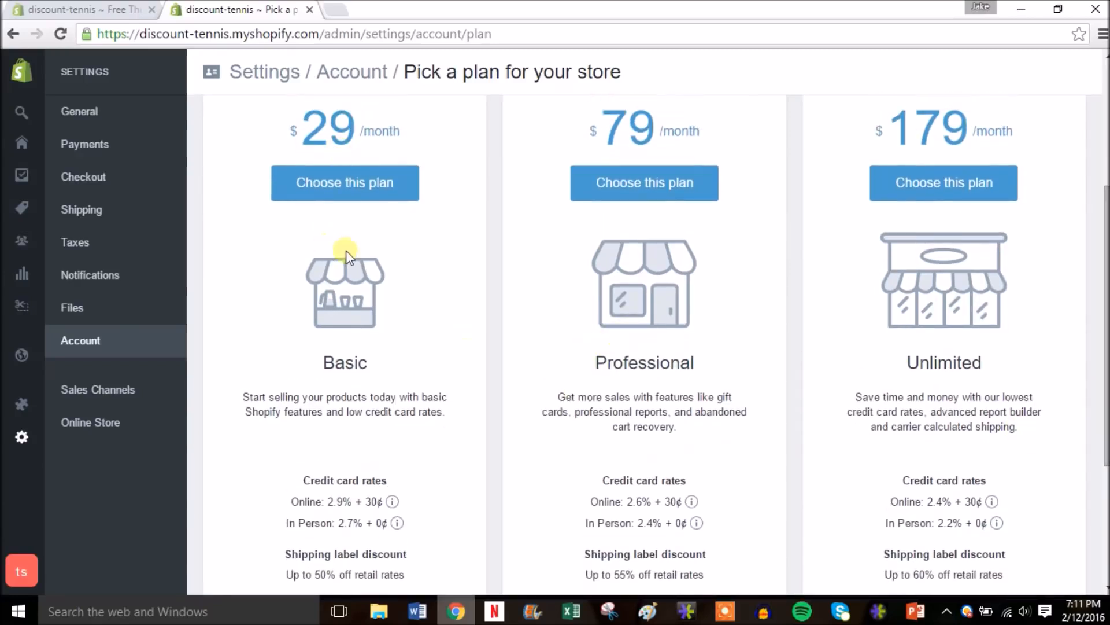
pyautogui.moveTo(1106, 377); pyautogui.dragTo(1104, 236)
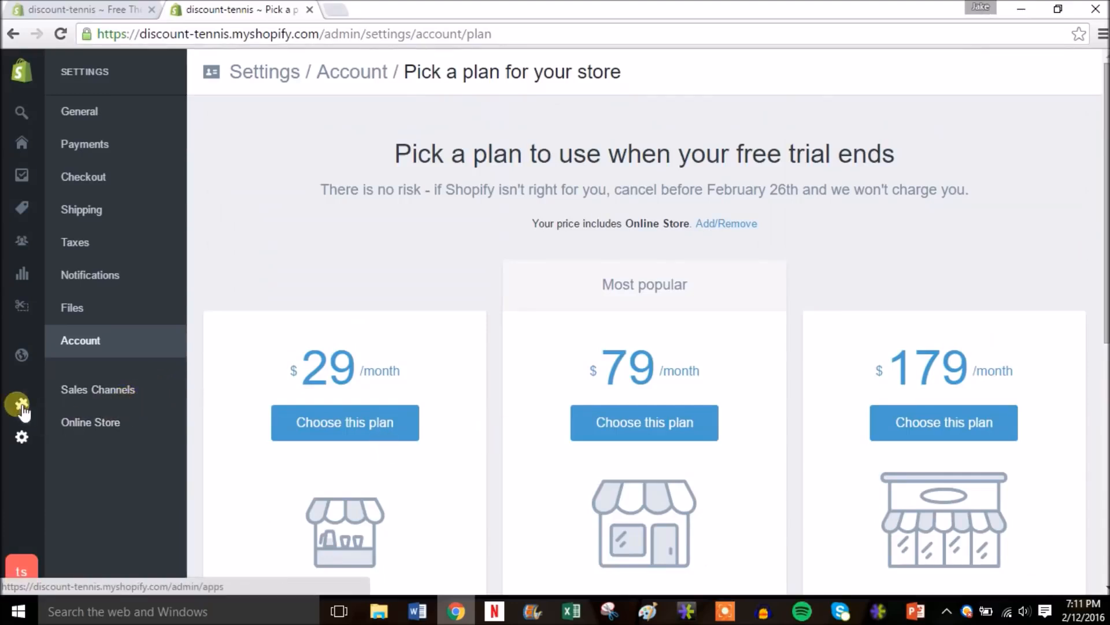
pyautogui.moveTo(21, 405)
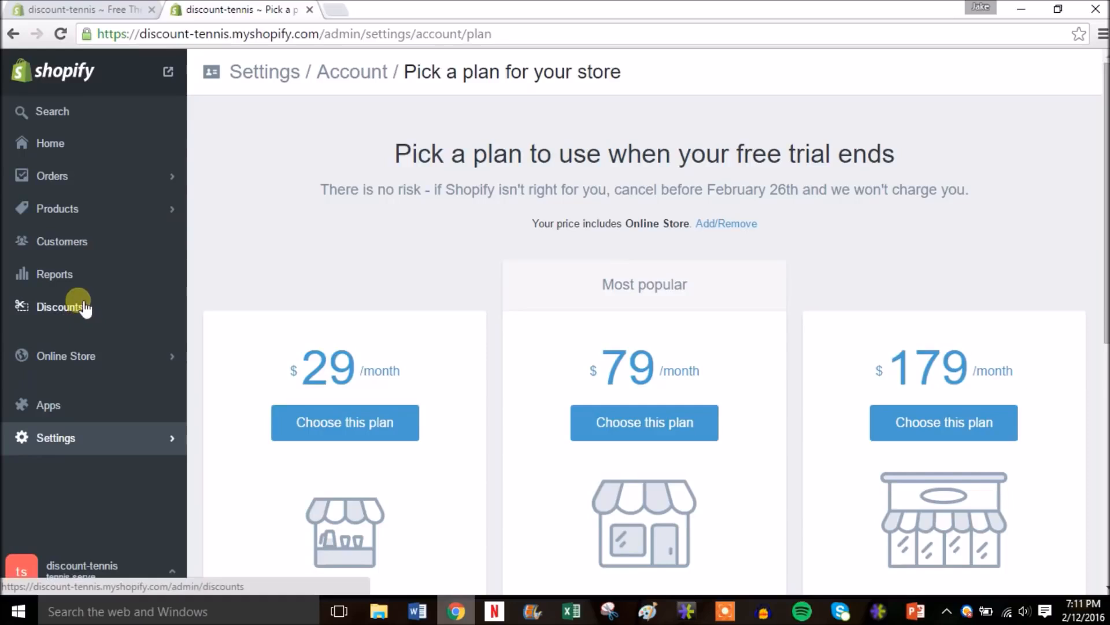
# - Add a generated discount code taking $10 off all orders, save it, and return to Home
pyautogui.click(92, 305)
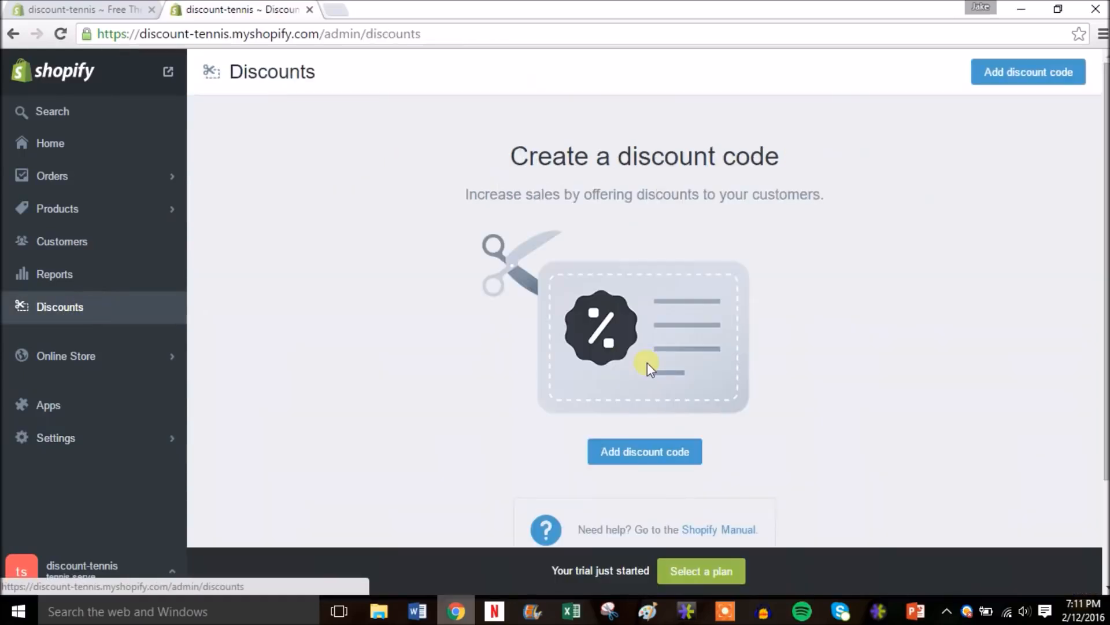
pyautogui.scroll(-2, 644, 320)
pyautogui.scroll(1, 644, 320)
pyautogui.click(645, 399)
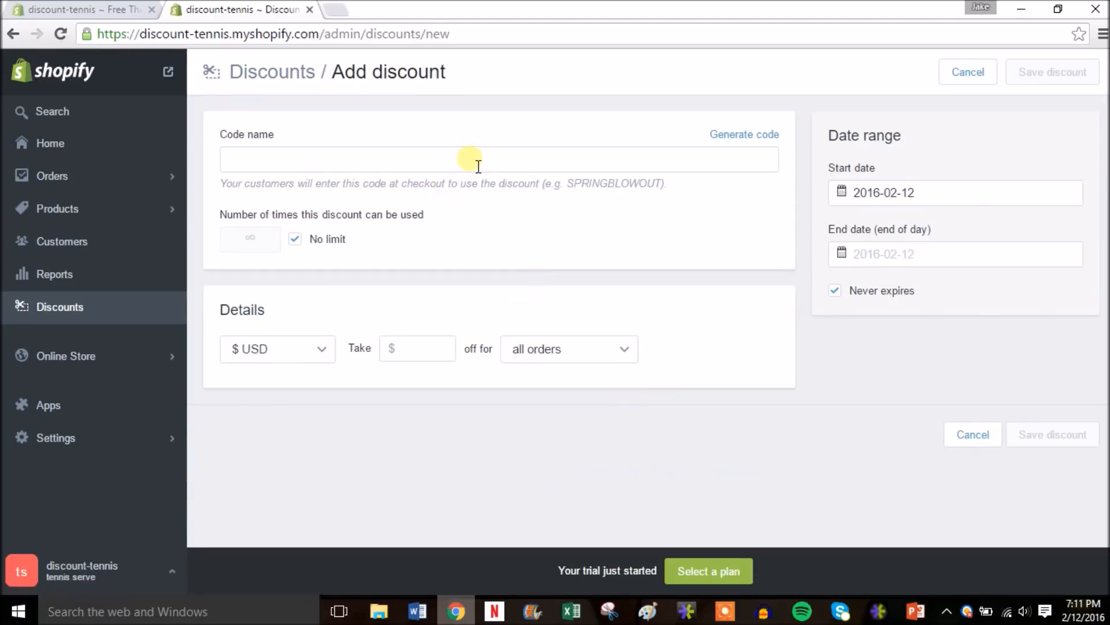
pyautogui.click(767, 137)
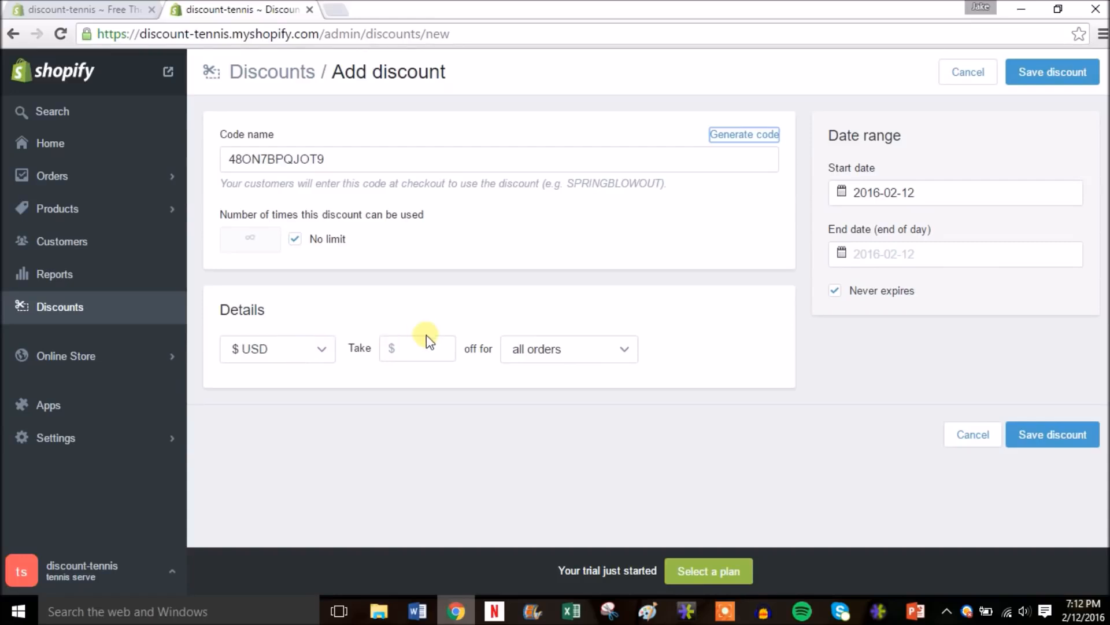
pyautogui.click(443, 351)
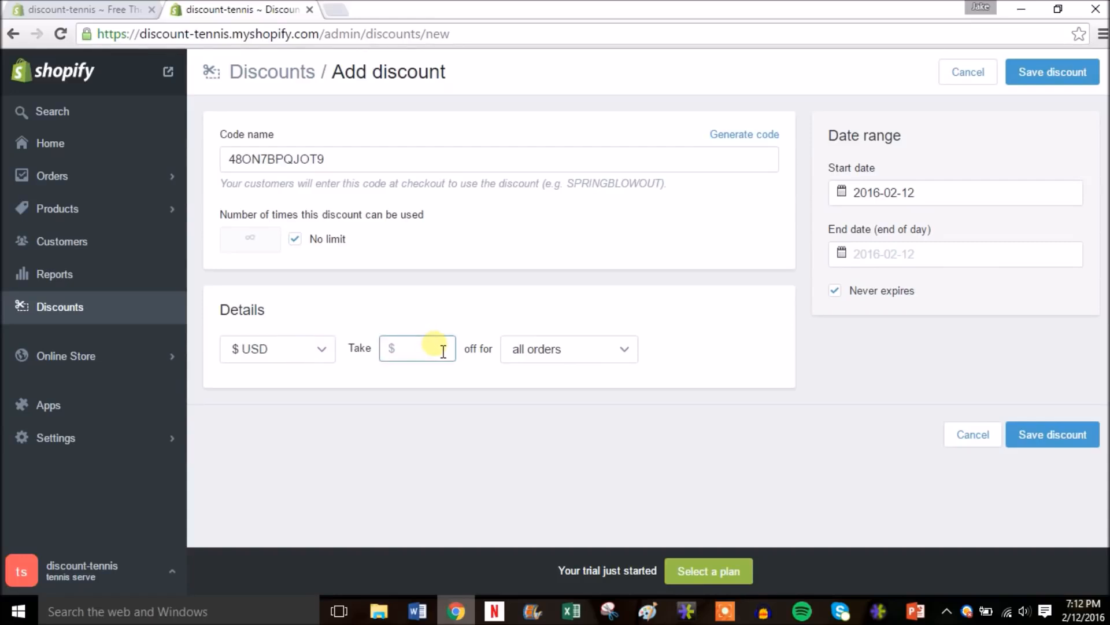
pyautogui.click(603, 354)
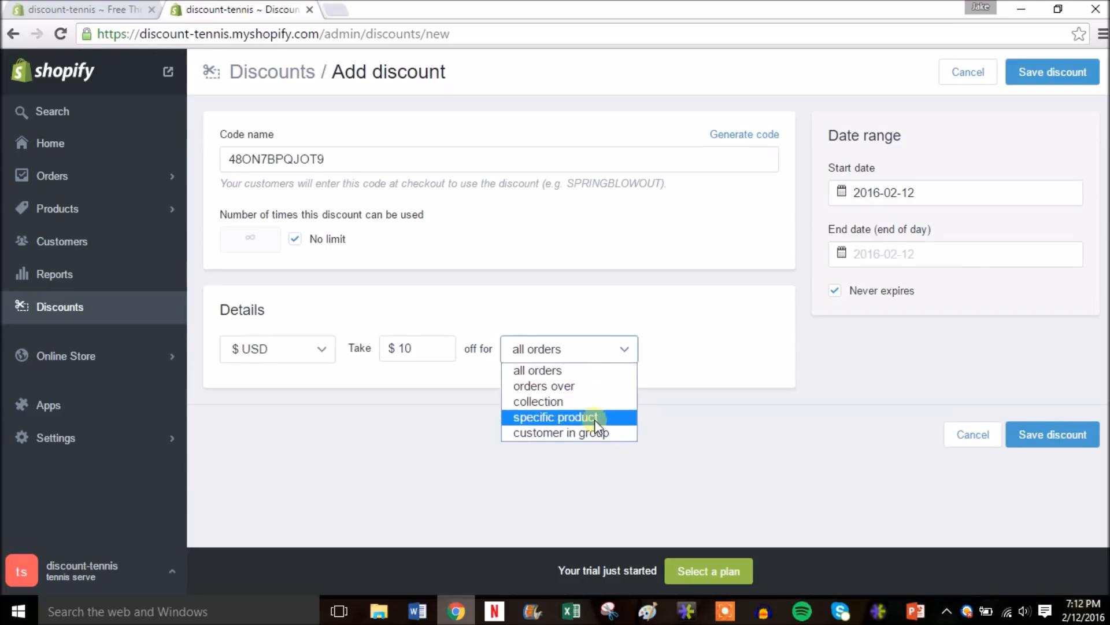
pyautogui.click(664, 338)
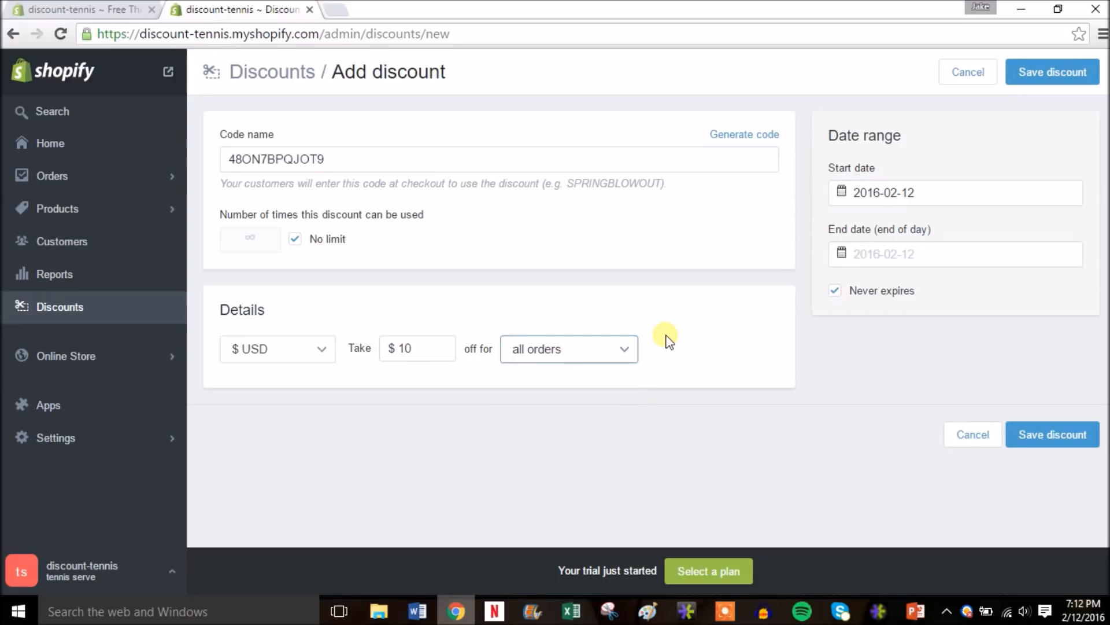
pyautogui.click(1048, 74)
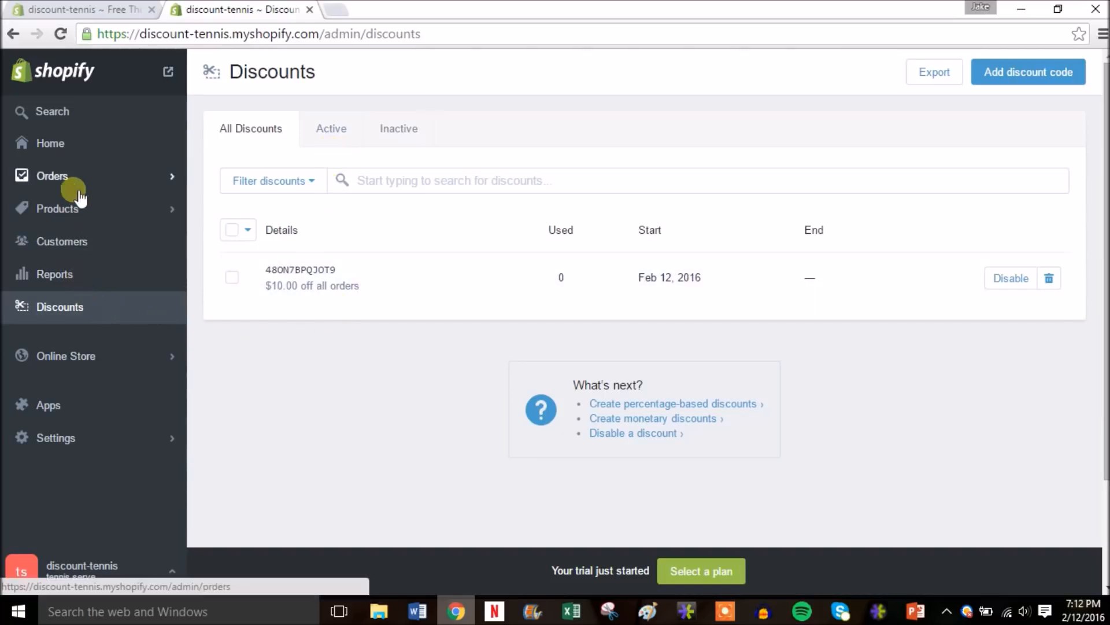
pyautogui.click(104, 148)
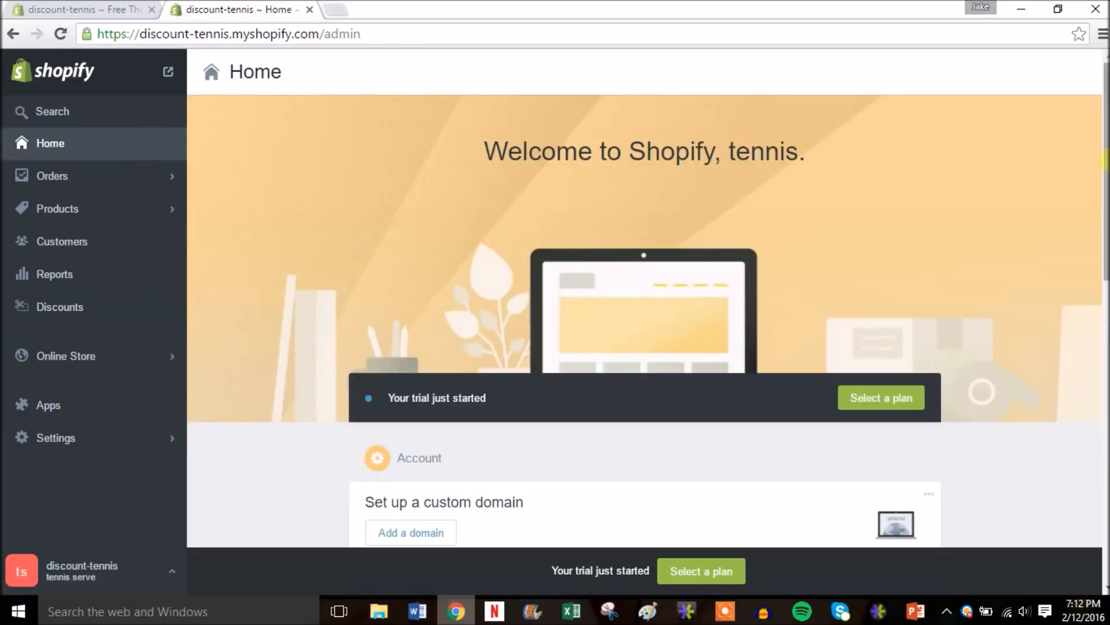
# - Open the Discount Tennis Store storefront in a new browser tab and switch to it
pyautogui.moveTo(1102, 162)
pyautogui.mouseDown()
pyautogui.moveTo(1102, 272)
pyautogui.moveTo(1104, 162)
pyautogui.mouseUp()
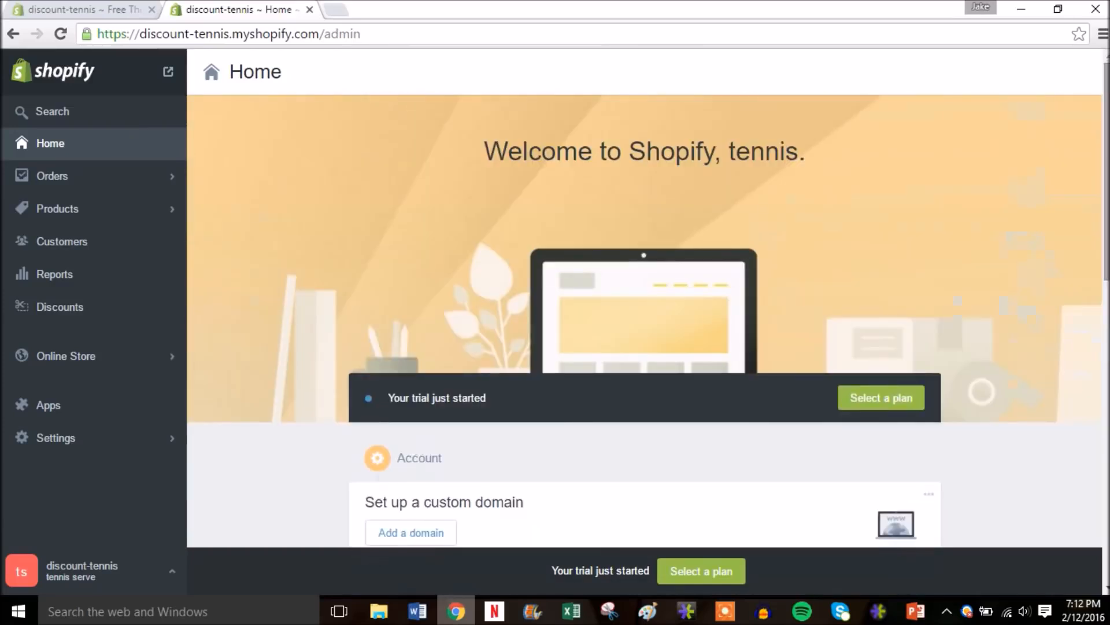
pyautogui.rightClick(173, 79)
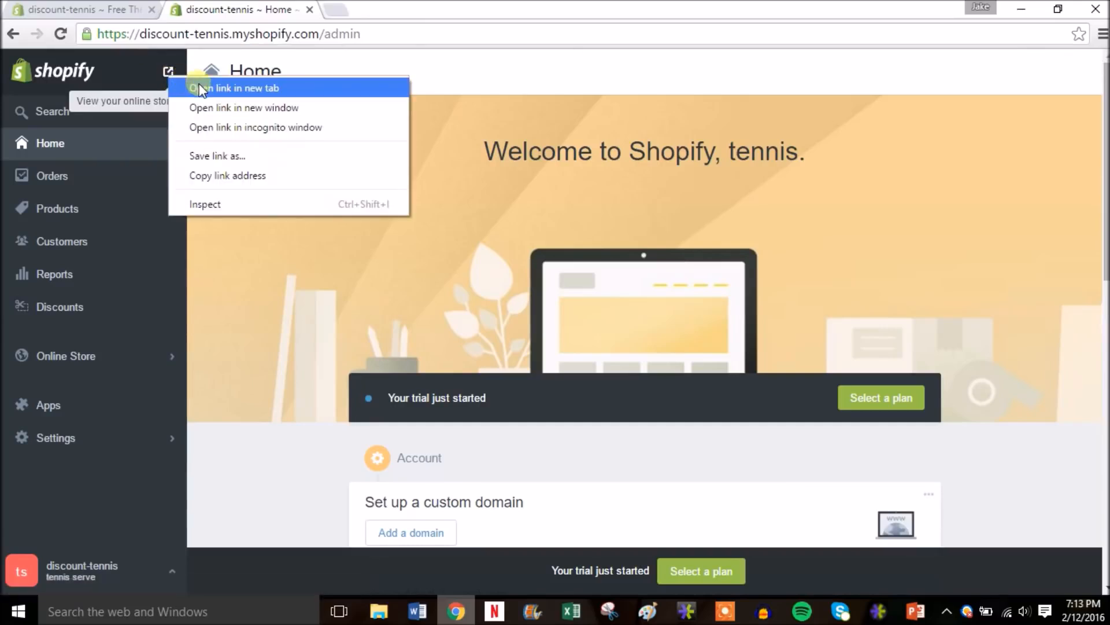
pyautogui.click(200, 88)
pyautogui.click(360, 10)
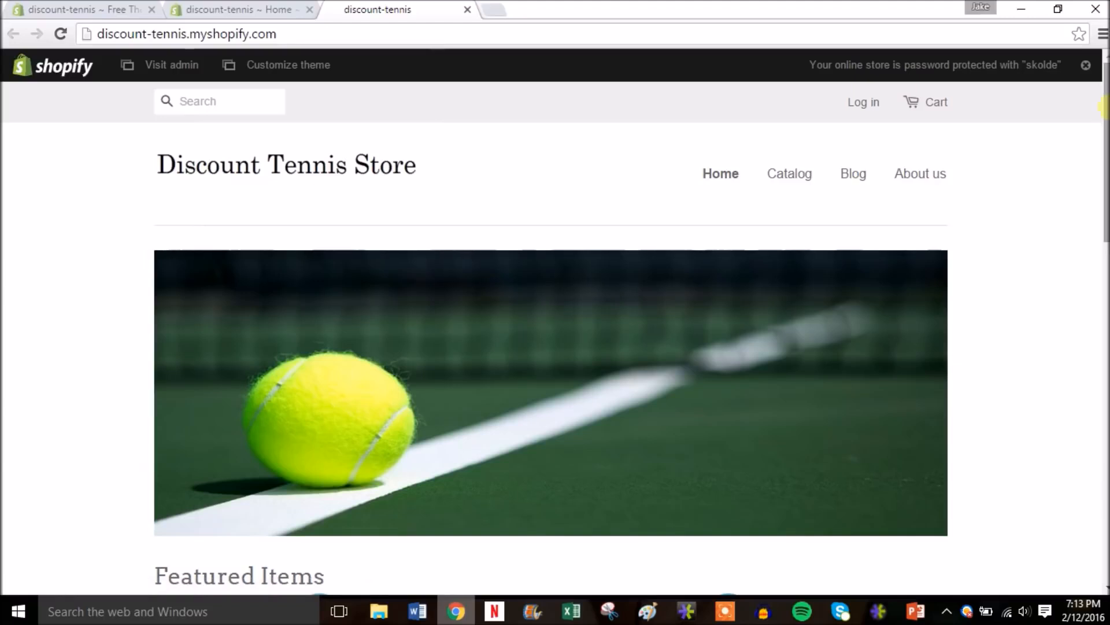
pyautogui.moveTo(1106, 108); pyautogui.dragTo(1103, 152)
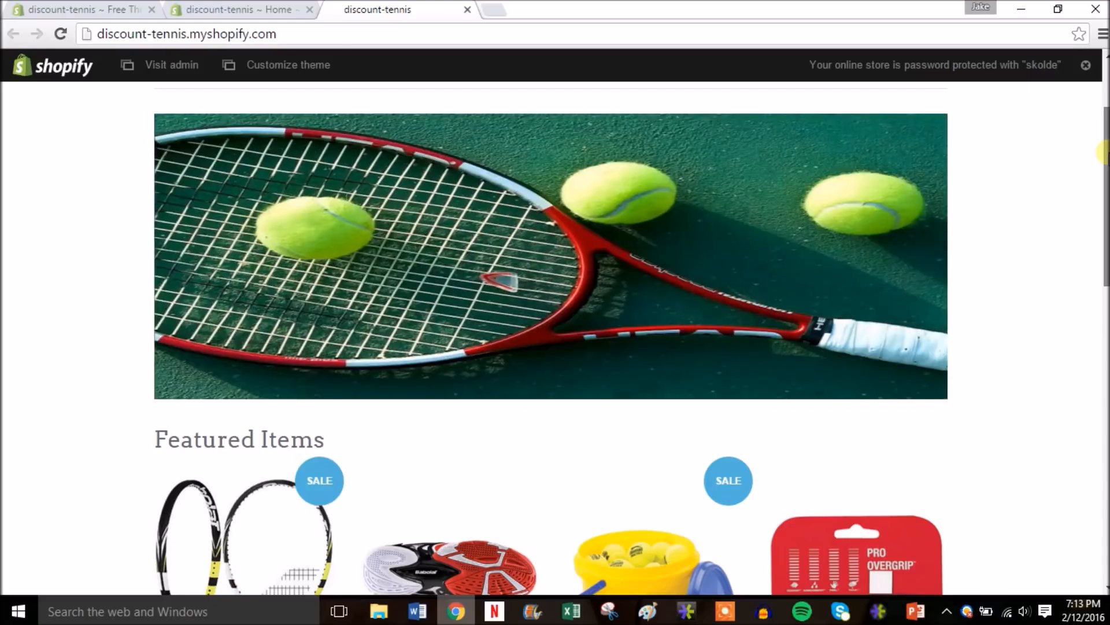
pyautogui.moveTo(1108, 152); pyautogui.dragTo(1105, 111)
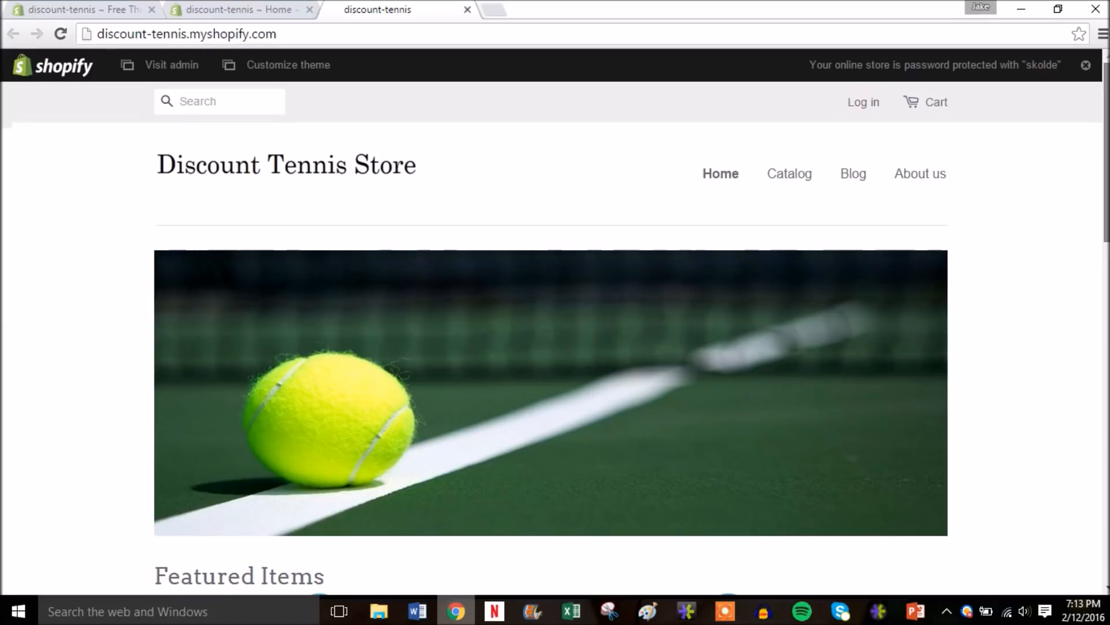